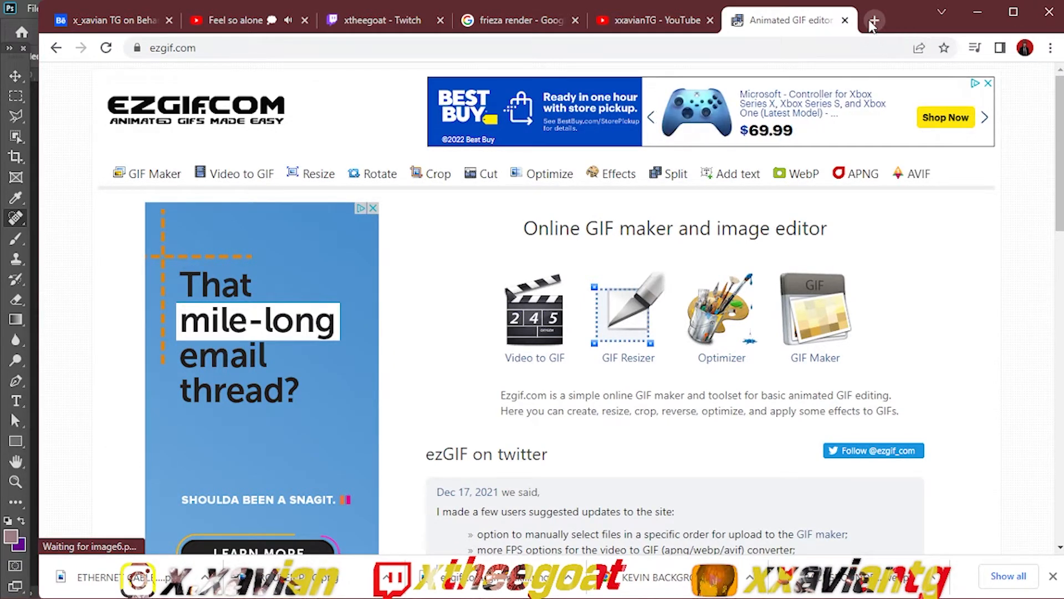
# Step: Run a Google image search for "classroom" in a new browser tab
pyautogui.click(873, 22)
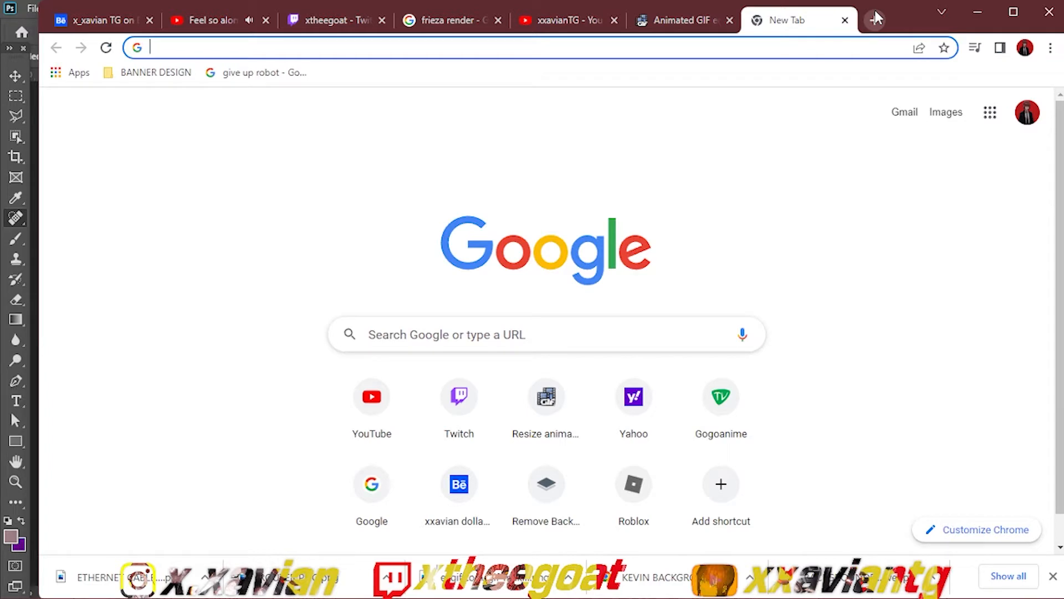
pyautogui.write('CLassroom')
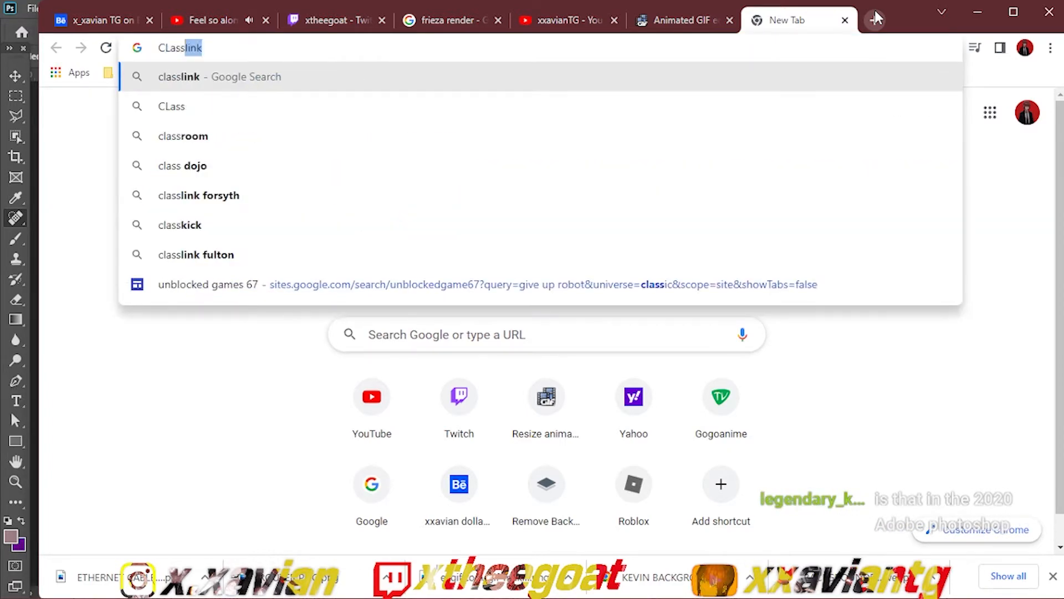
pyautogui.press('Return')
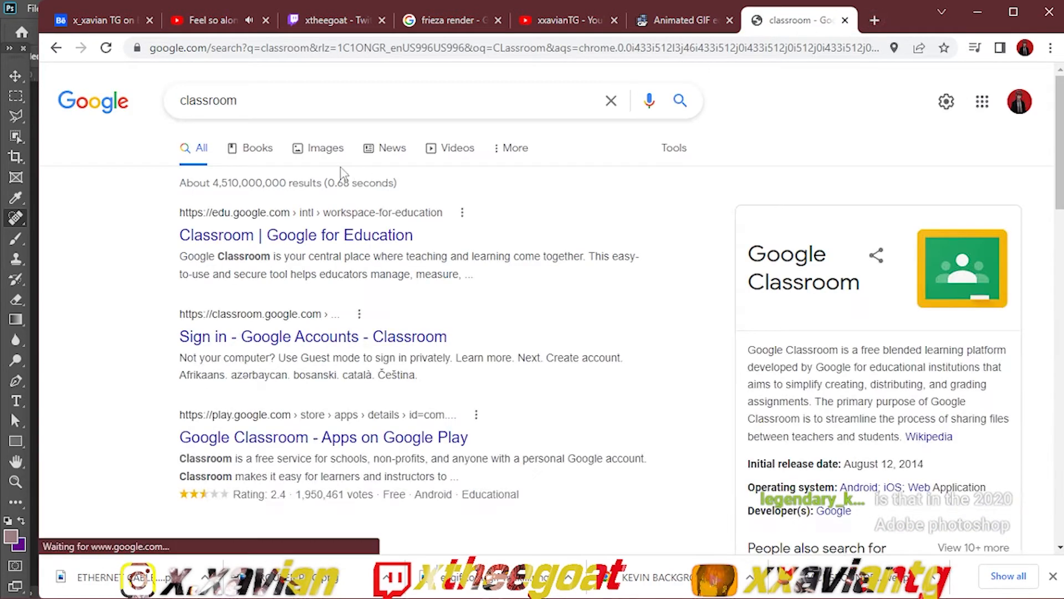
pyautogui.click(313, 158)
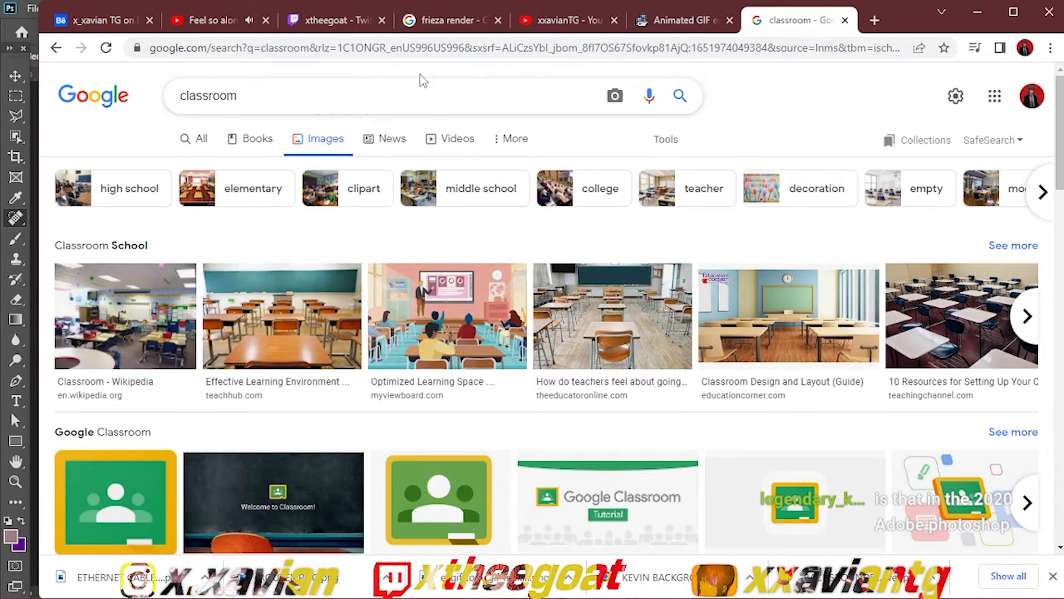
# Step: Preview a few classroom photos from the results and their related images, and close the preview
pyautogui.click(811, 292)
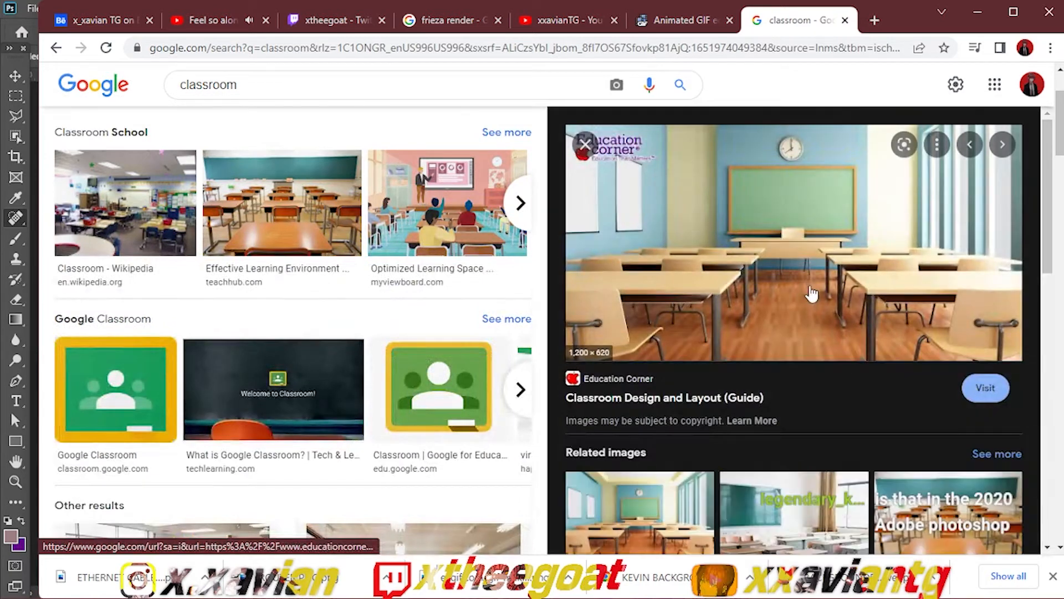
pyautogui.click(771, 490)
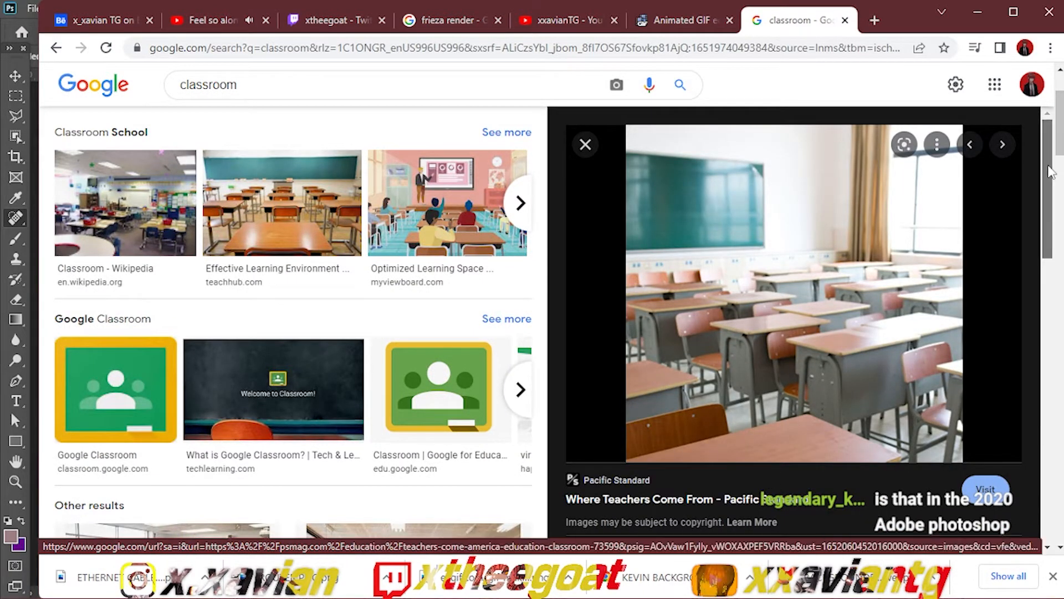
pyautogui.moveTo(1046, 166); pyautogui.dragTo(1044, 289)
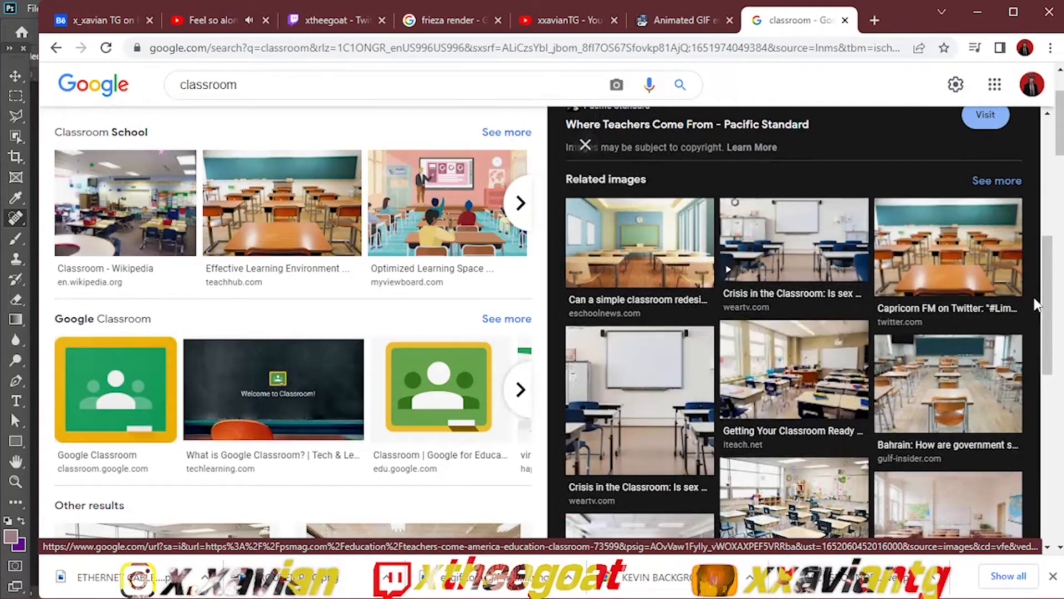
pyautogui.click(653, 378)
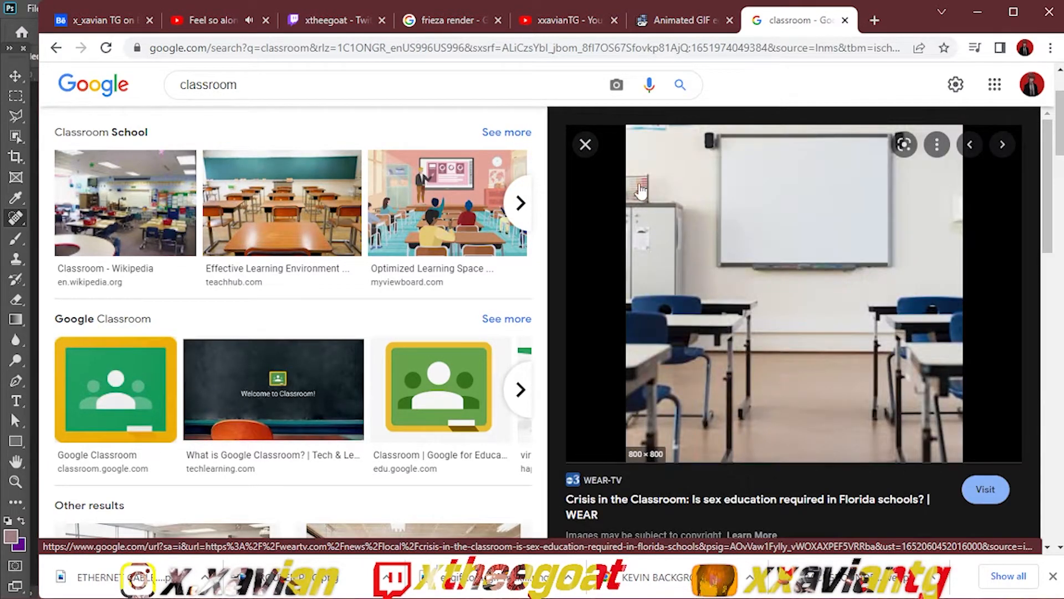
pyautogui.click(585, 148)
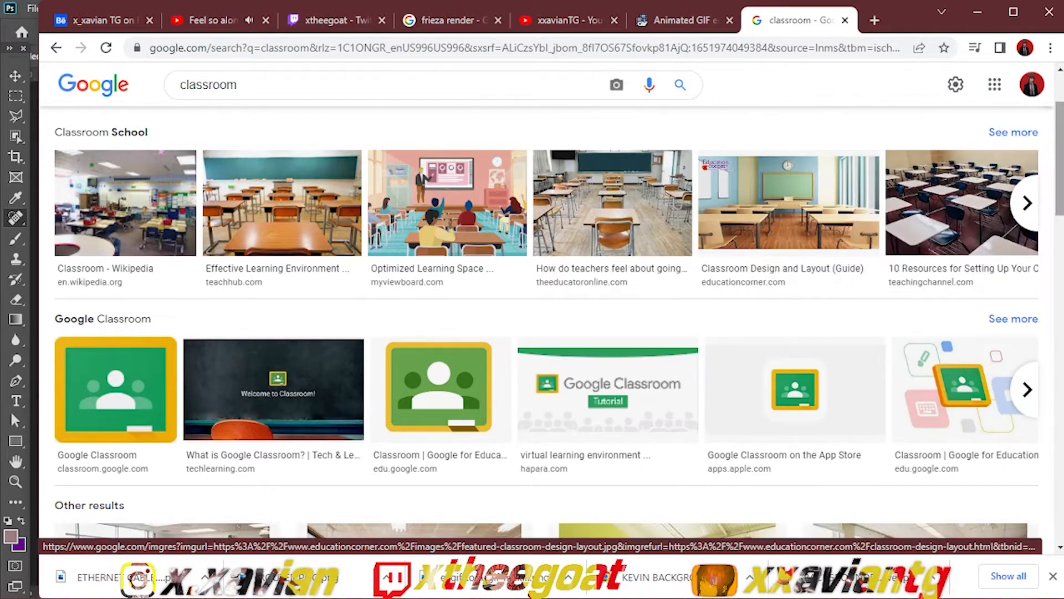
# Step: Save the EdTechTeam classroom image with the green chalkboard to the Desktop as a PNG named CLASSROOM BACKGROUND PNG
pyautogui.moveTo(1059, 192); pyautogui.dragTo(1027, 380)
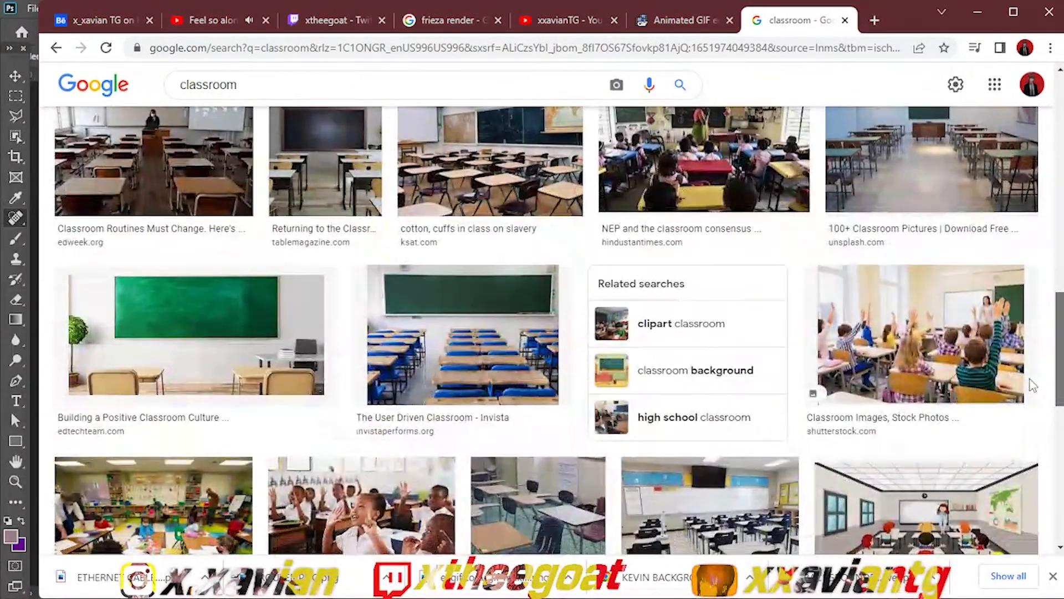
pyautogui.click(259, 322)
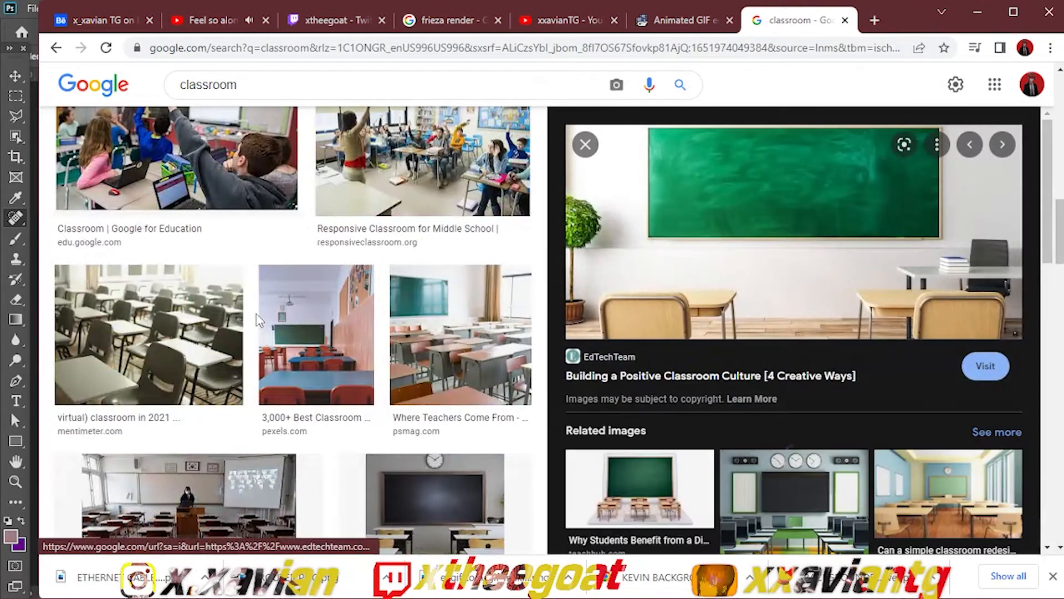
pyautogui.rightClick(782, 236)
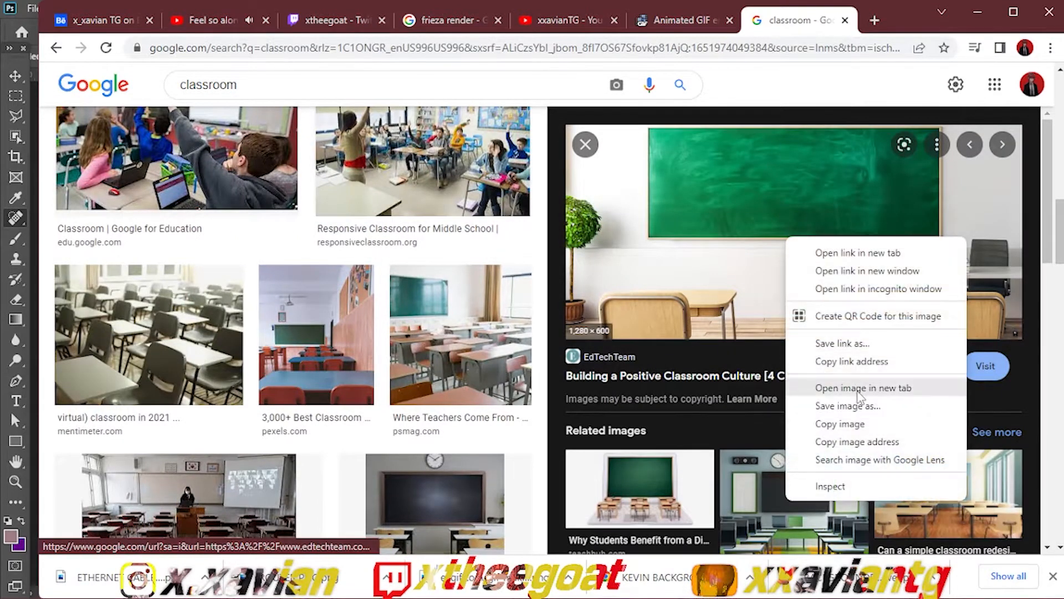
pyautogui.click(856, 421)
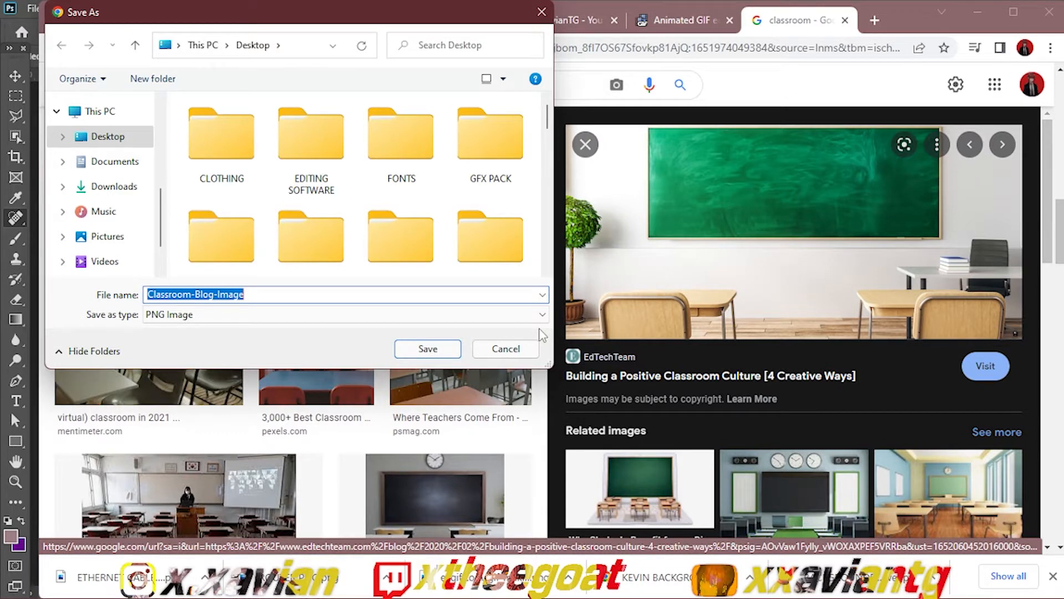
pyautogui.write('CLASSROOM')
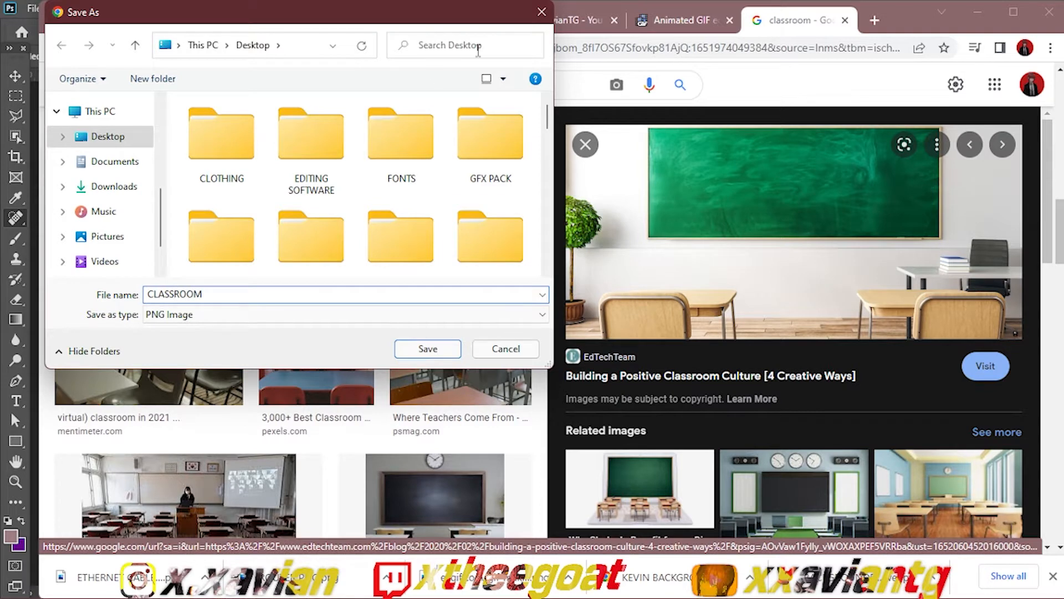
pyautogui.scroll(-5, 306, 128)
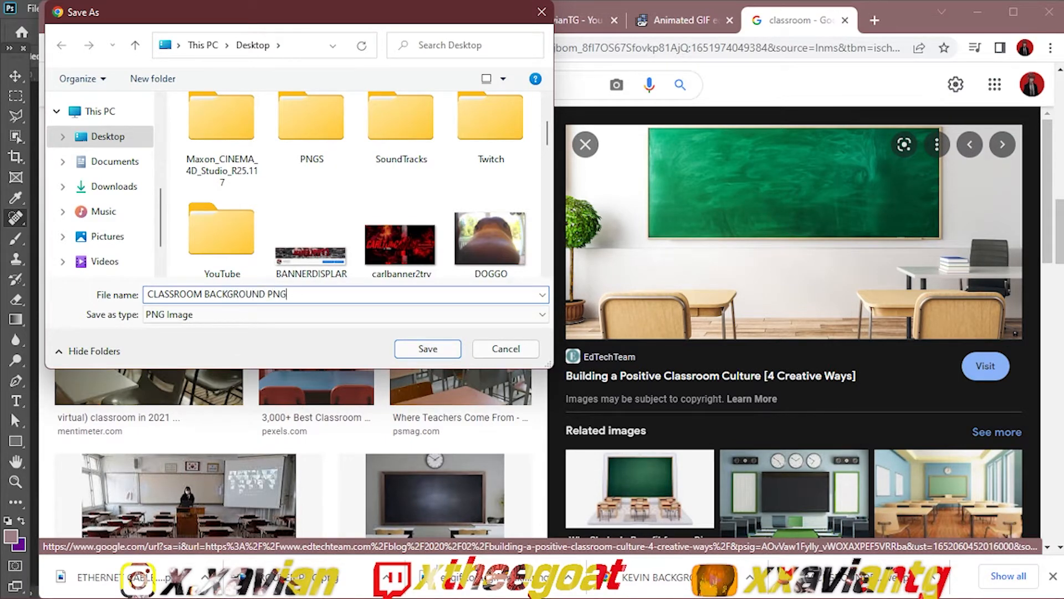
pyautogui.press('Return')
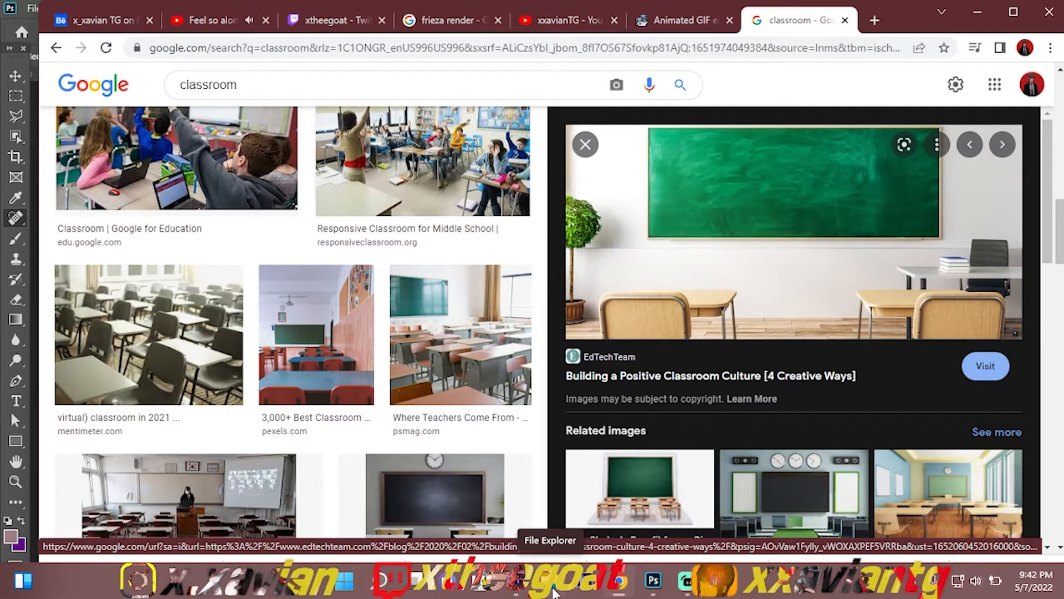
# Step: Switch to Photoshop and open the PNGS folder in File Explorer over the blank document
pyautogui.click(646, 580)
pyautogui.click(556, 591)
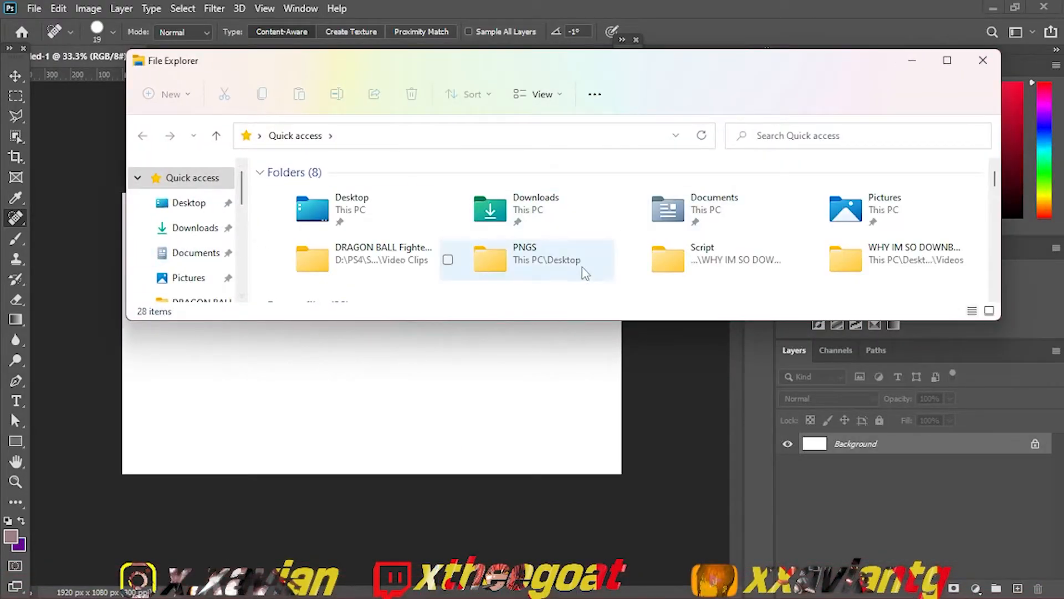
pyautogui.doubleClick(522, 255)
pyautogui.click(547, 252)
# Step: Look through the files starting with C in the PNGS folder for the saved classroom background
pyautogui.press('c')
pyautogui.press('c')
pyautogui.press('c')
pyautogui.press('c')
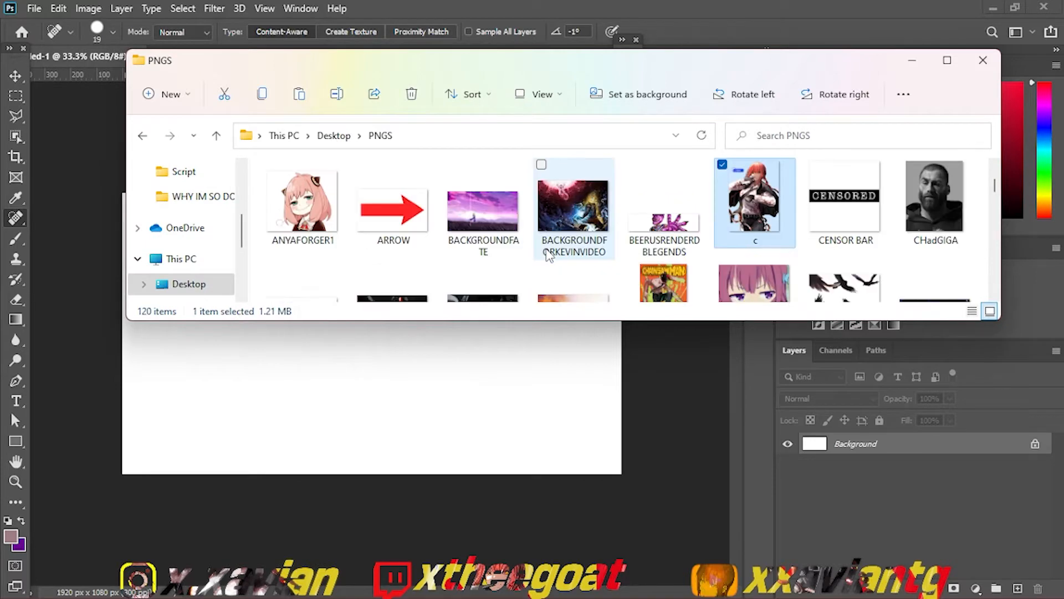
pyautogui.press('c')
pyautogui.press('c')
pyautogui.press('c')
pyautogui.press('c')
pyautogui.press('c')
pyautogui.press('c')
pyautogui.press('c')
pyautogui.press('c')
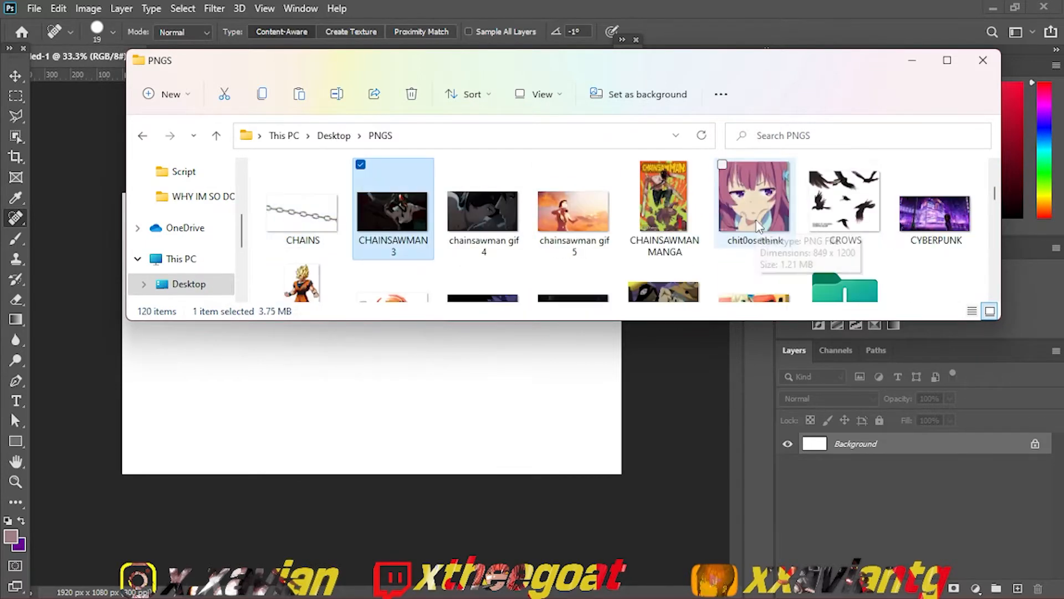
pyautogui.press('c')
pyautogui.press('c')
pyautogui.press('c')
pyautogui.press('c')
pyautogui.press('c')
pyautogui.press('c')
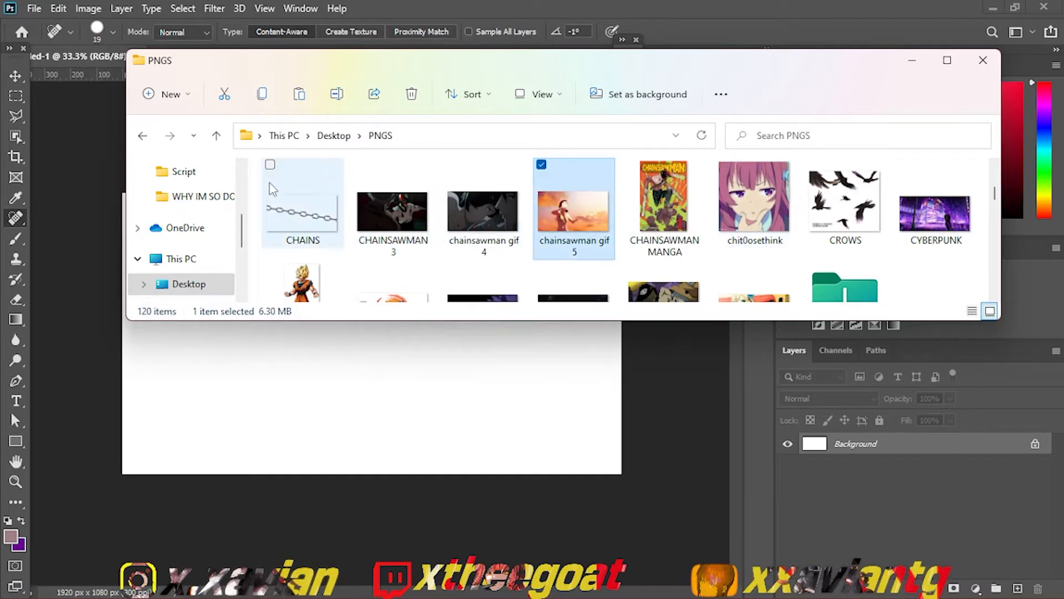
pyautogui.scroll(2, 243, 194)
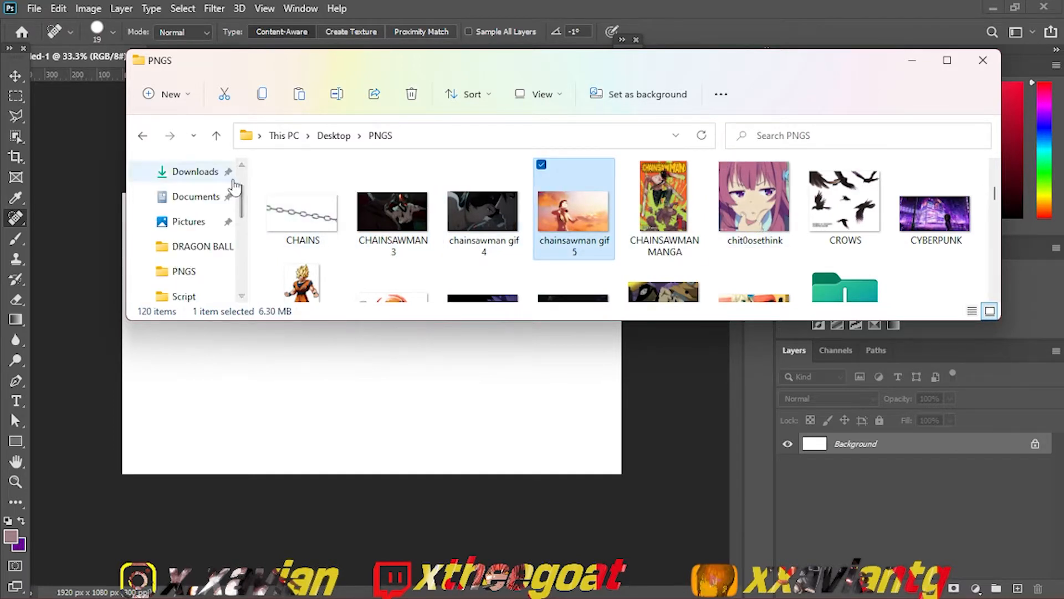
pyautogui.scroll(2, 194, 178)
# Step: Find CLASSROOM BACKGROUND PNG on the Desktop and place it in the Photoshop document
pyautogui.click(191, 203)
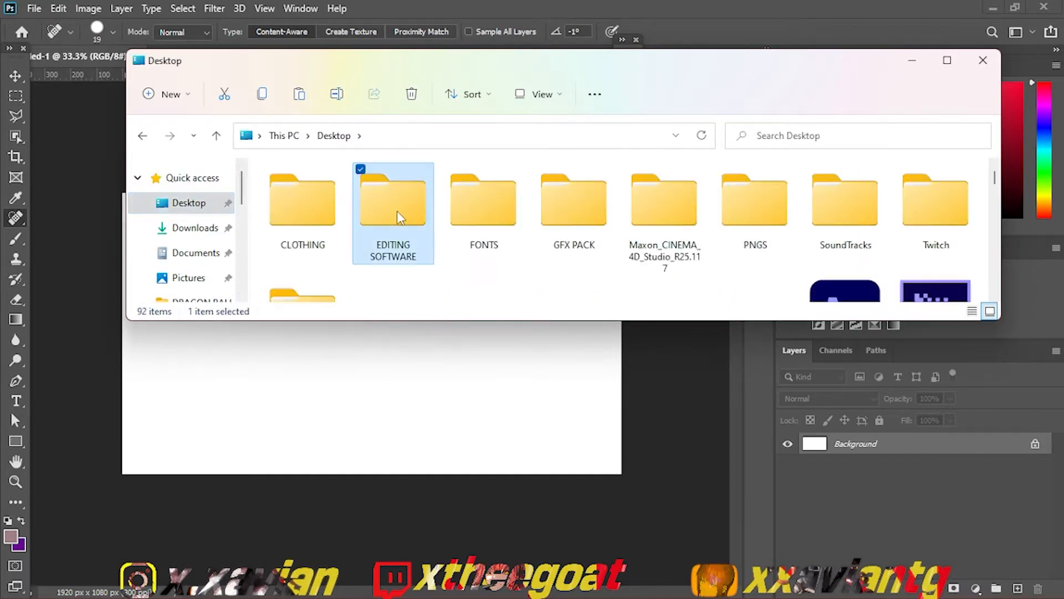
pyautogui.press('c')
pyautogui.press('c')
pyautogui.press('c')
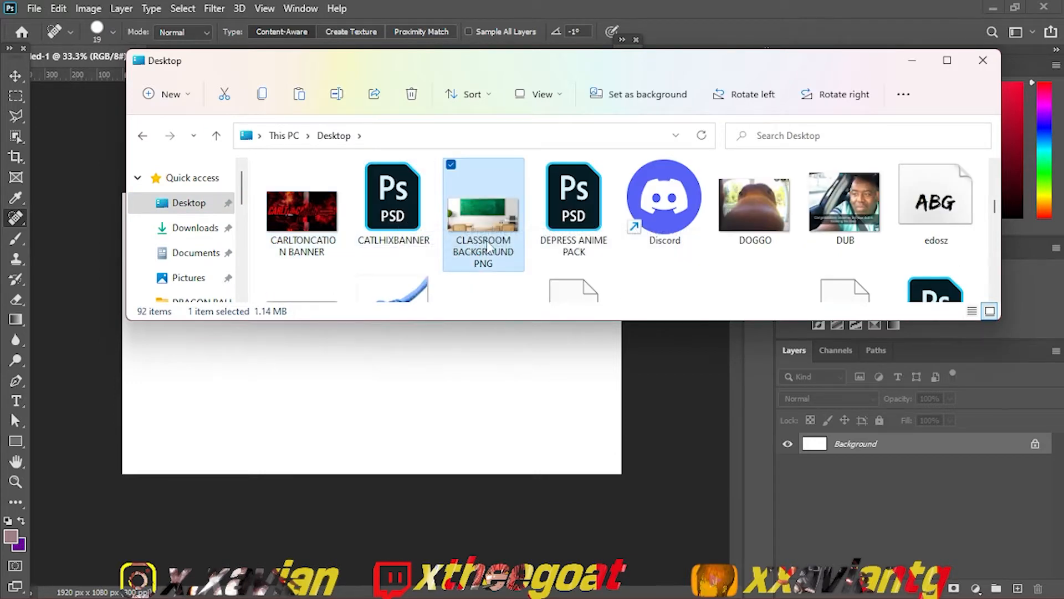
pyautogui.moveTo(486, 248); pyautogui.dragTo(384, 369)
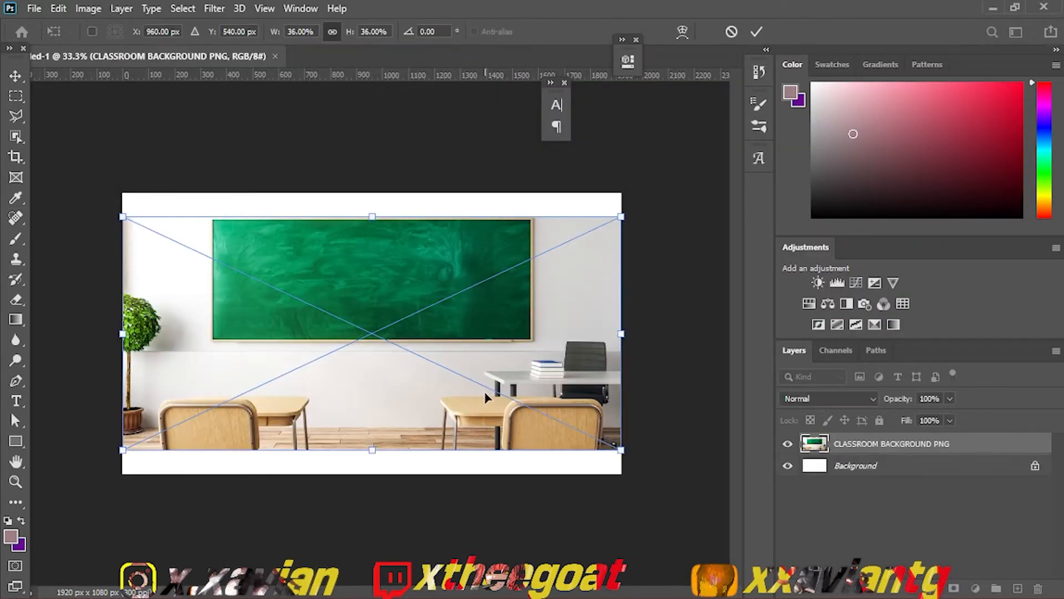
# Step: Scale the placed classroom image to about 43.66% and position it to cover the whole canvas
pyautogui.moveTo(621, 456); pyautogui.dragTo(578, 429)
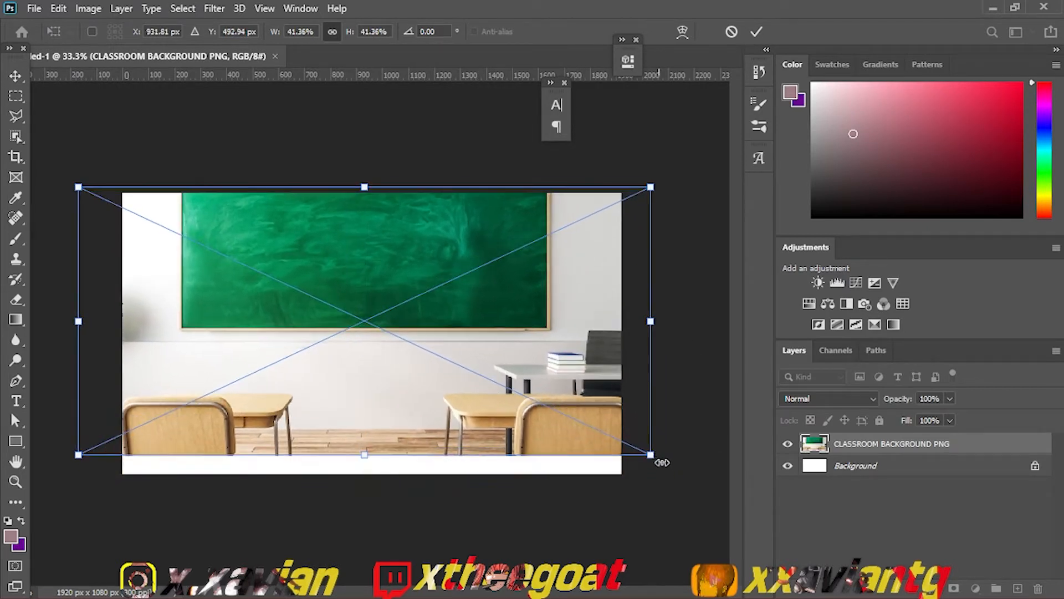
pyautogui.moveTo(659, 460); pyautogui.dragTo(690, 503)
pyautogui.moveTo(615, 405); pyautogui.dragTo(619, 417)
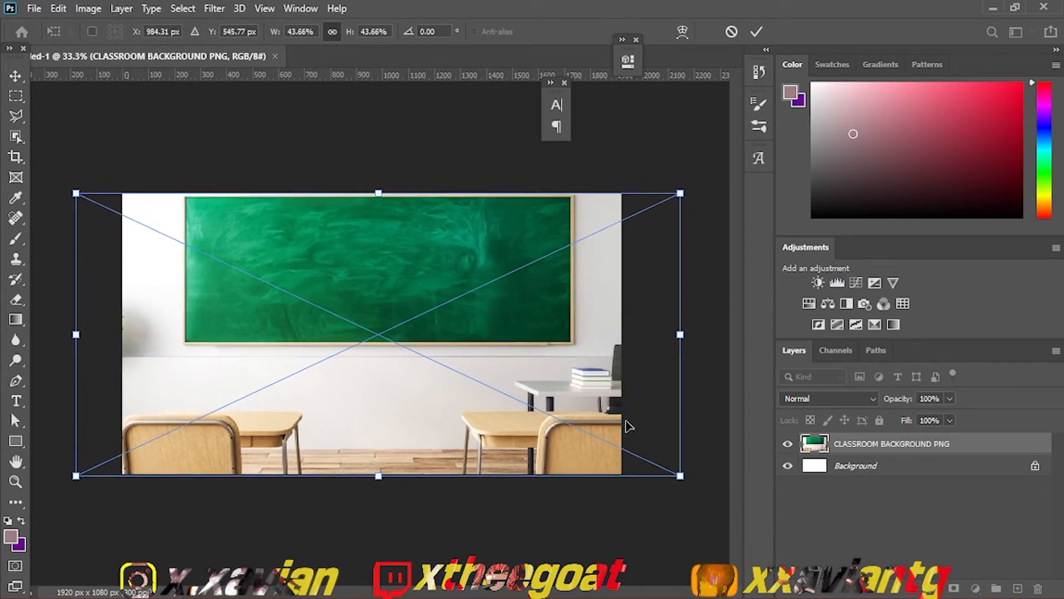
pyautogui.press('j')
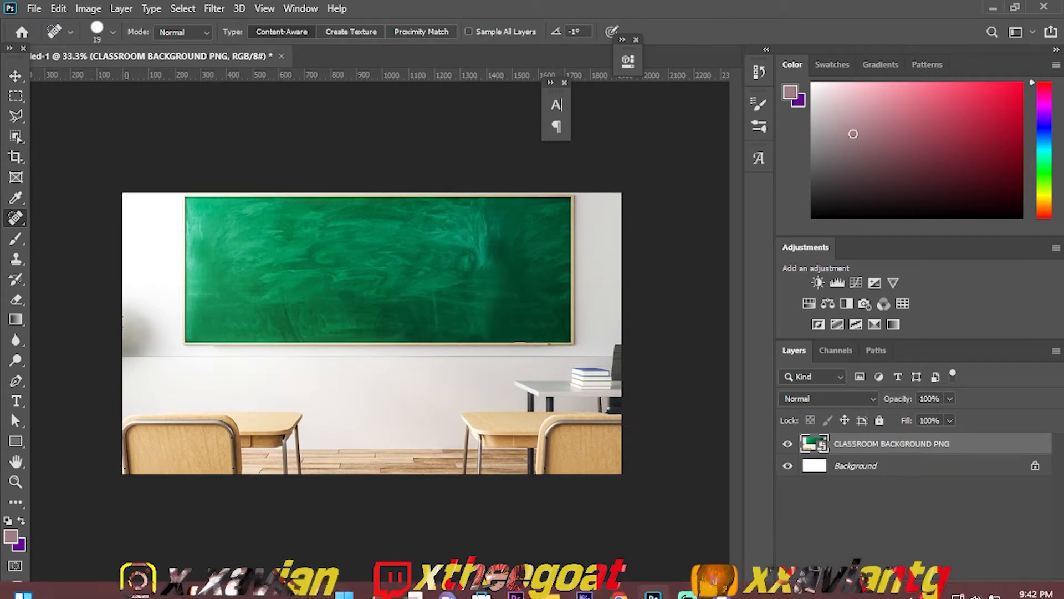
# Step: Look through the Desktop files in File Explorer, especially those starting with M, for a character image
pyautogui.click(561, 592)
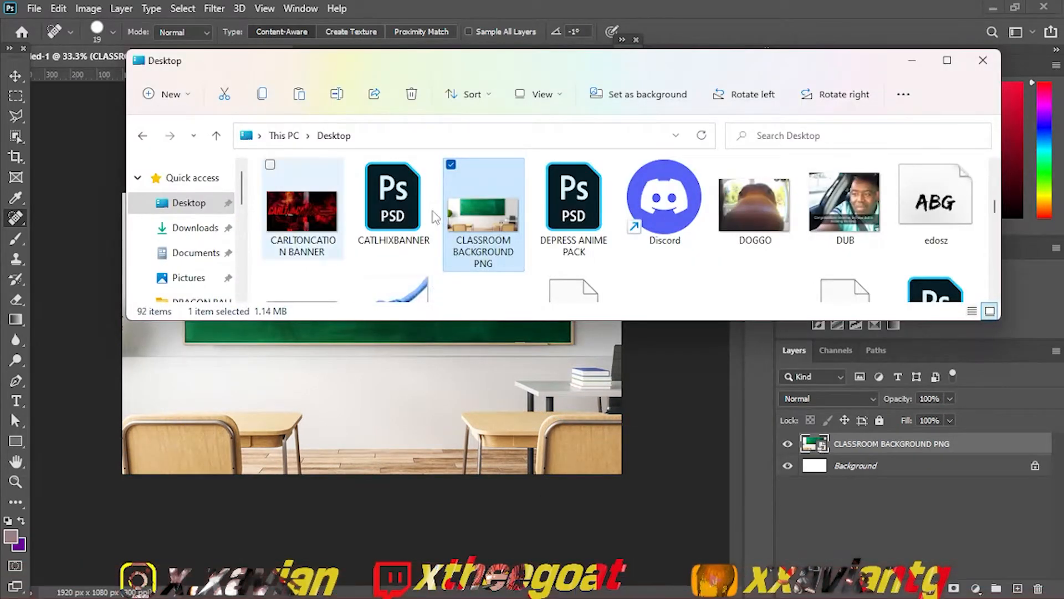
pyautogui.scroll(2, 996, 194)
pyautogui.moveTo(996, 195); pyautogui.dragTo(992, 168)
pyautogui.click(472, 228)
pyautogui.press('n')
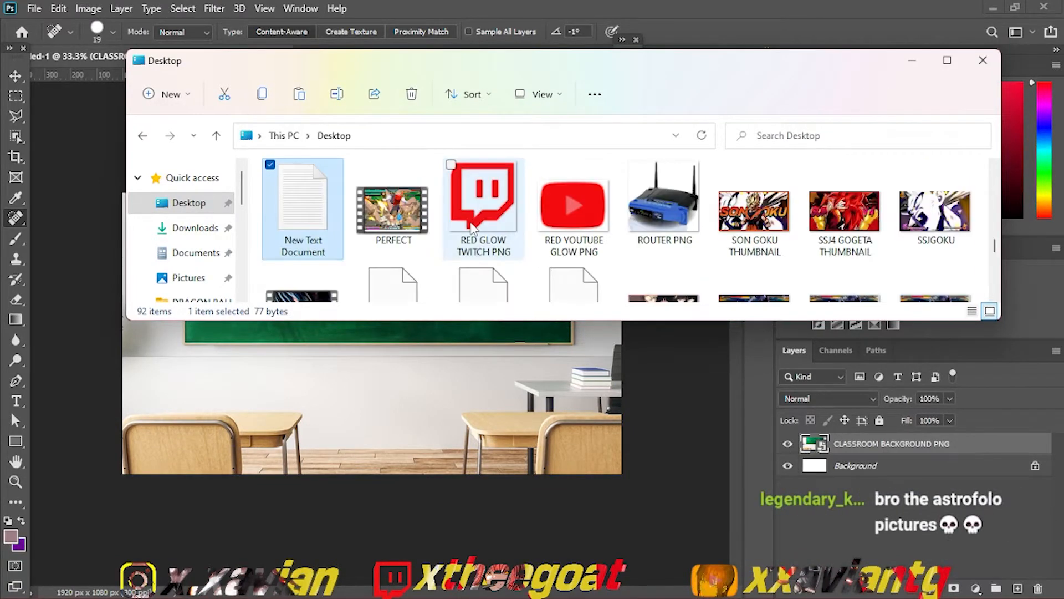
pyautogui.click(471, 228)
pyautogui.press('m')
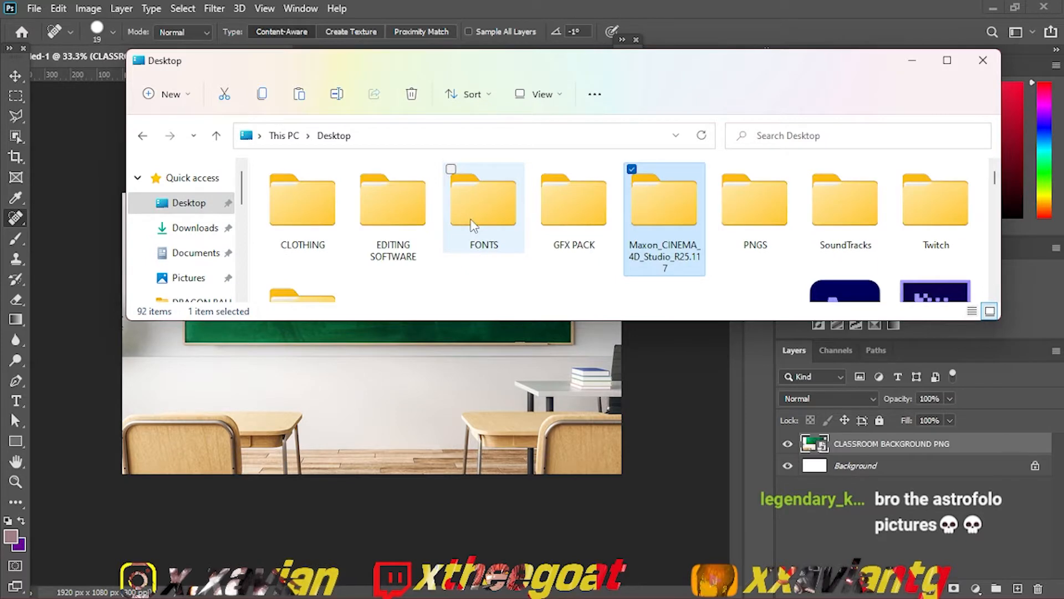
pyautogui.press('m')
pyautogui.press('m')
pyautogui.press('m')
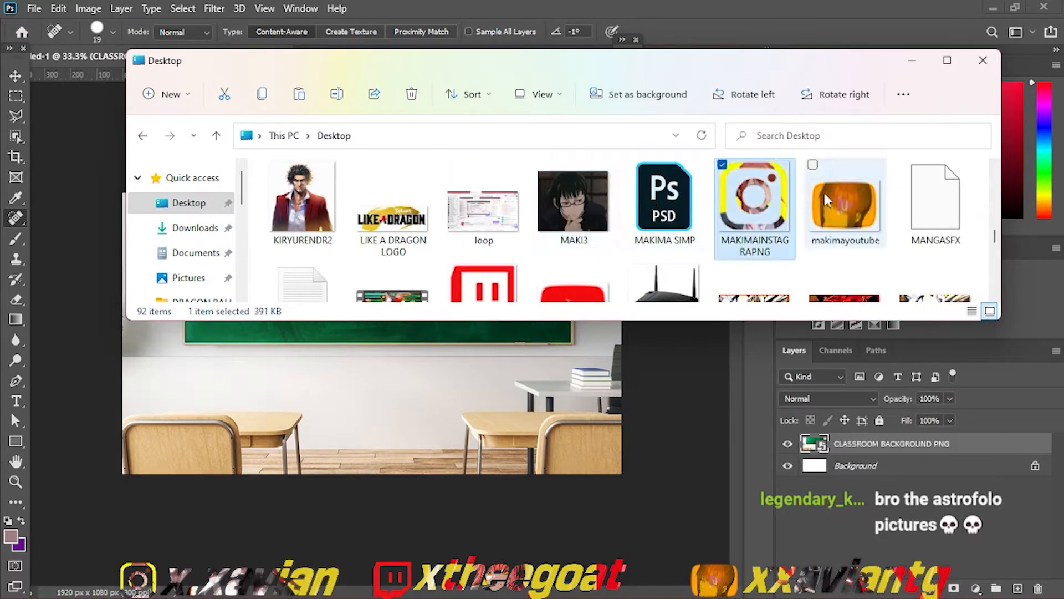
# Step: Open the PNGS folder on the Desktop
pyautogui.scroll(2, 995, 194)
pyautogui.press('p')
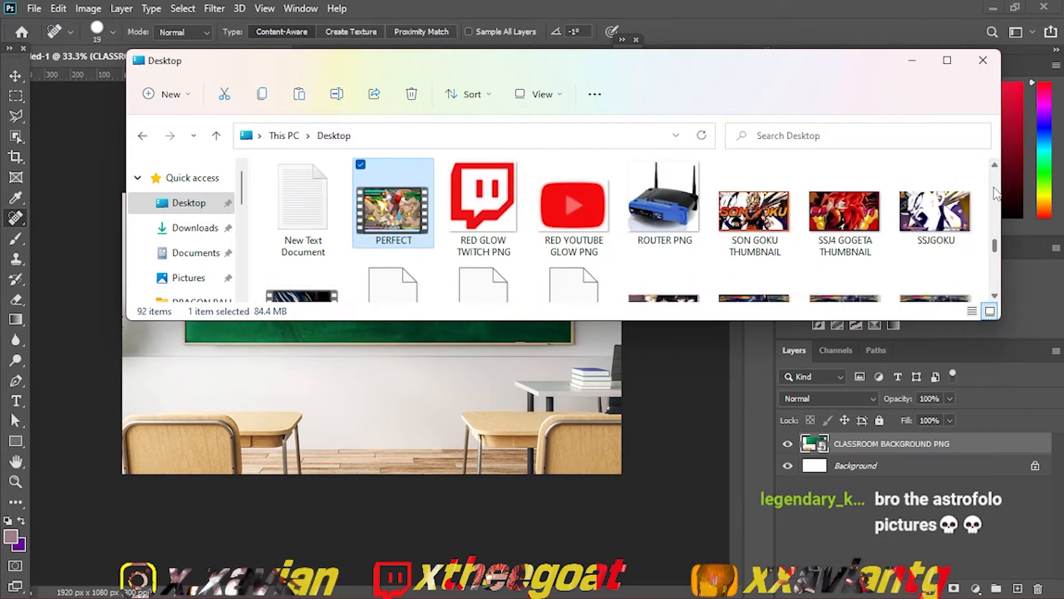
pyautogui.press('p')
pyautogui.press('Return')
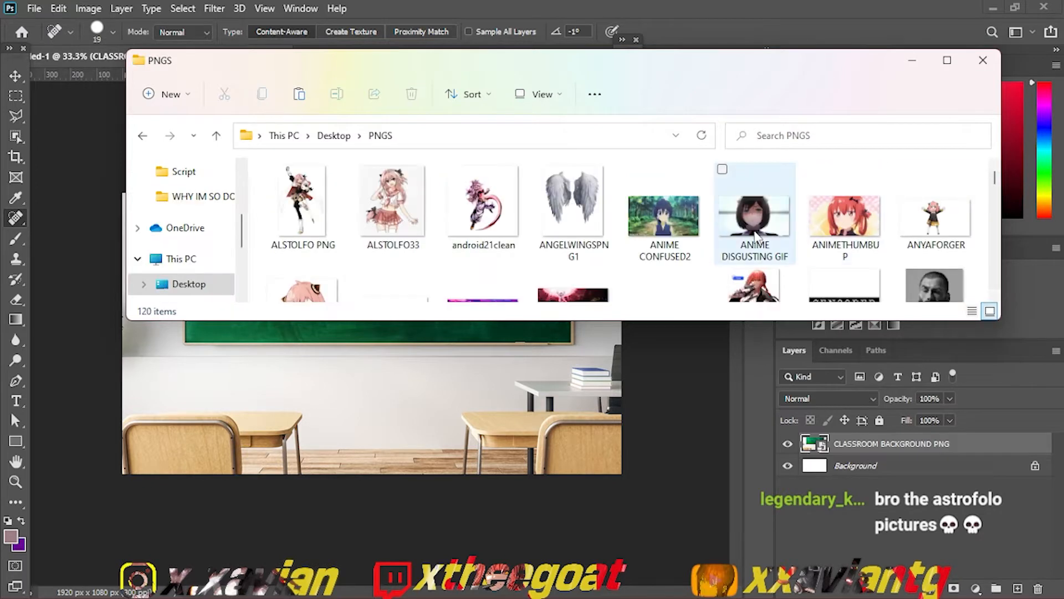
# Step: Place the MAKIMA image of the character in white shirt and tie at 12.06% scale, centred at about X 1512, Y 552 px
pyautogui.press('m')
pyautogui.press('m')
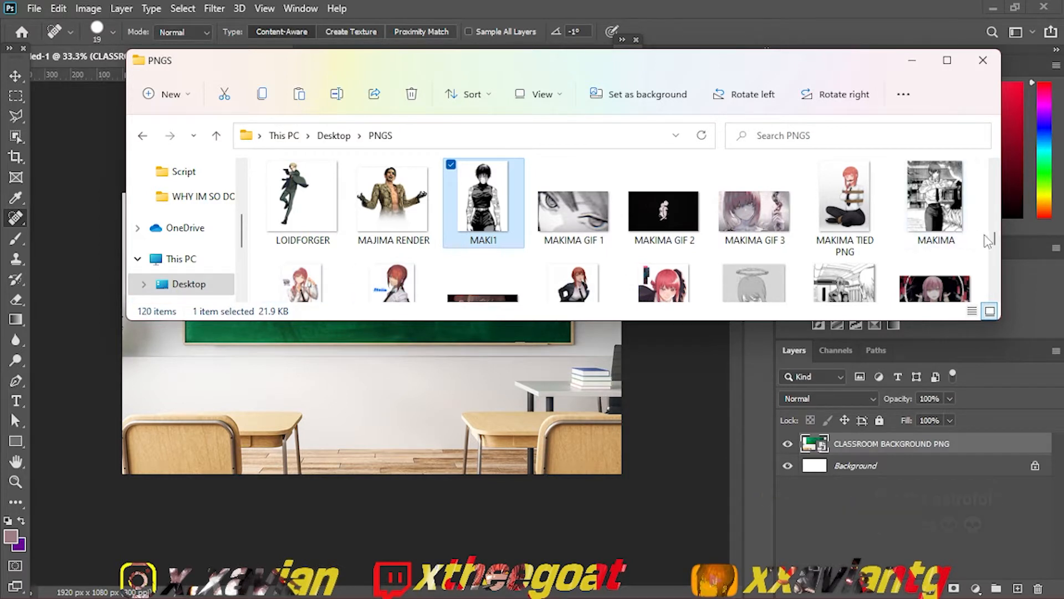
pyautogui.scroll(-1, 987, 241)
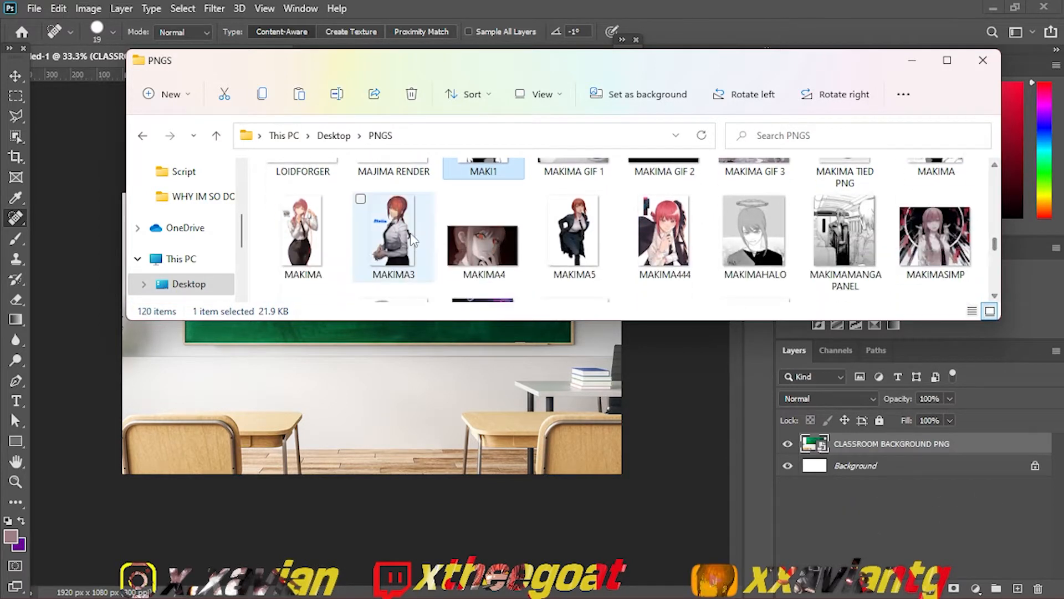
pyautogui.moveTo(297, 244); pyautogui.dragTo(583, 361)
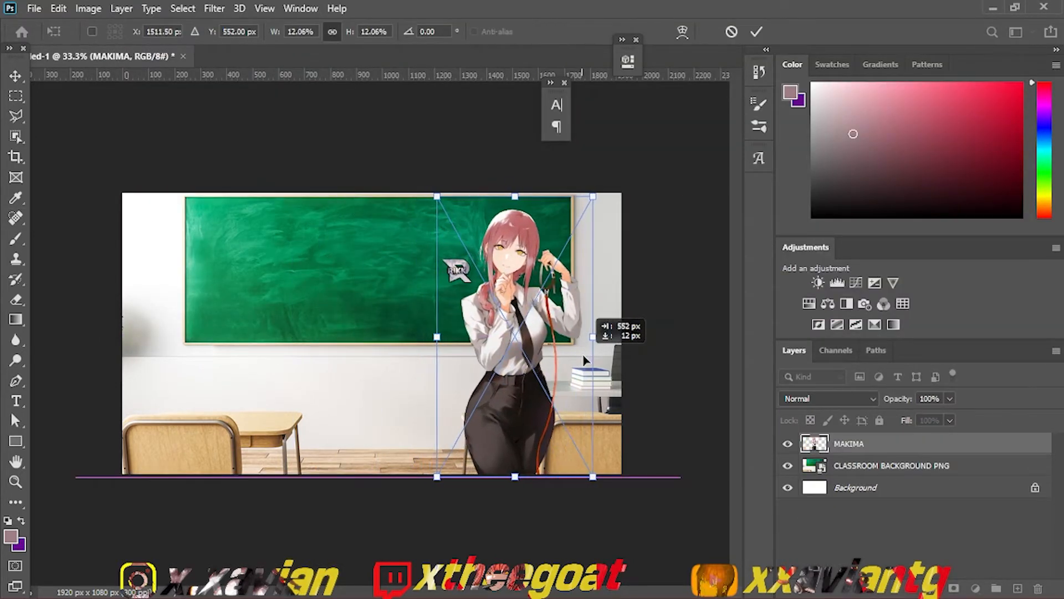
pyautogui.press('j')
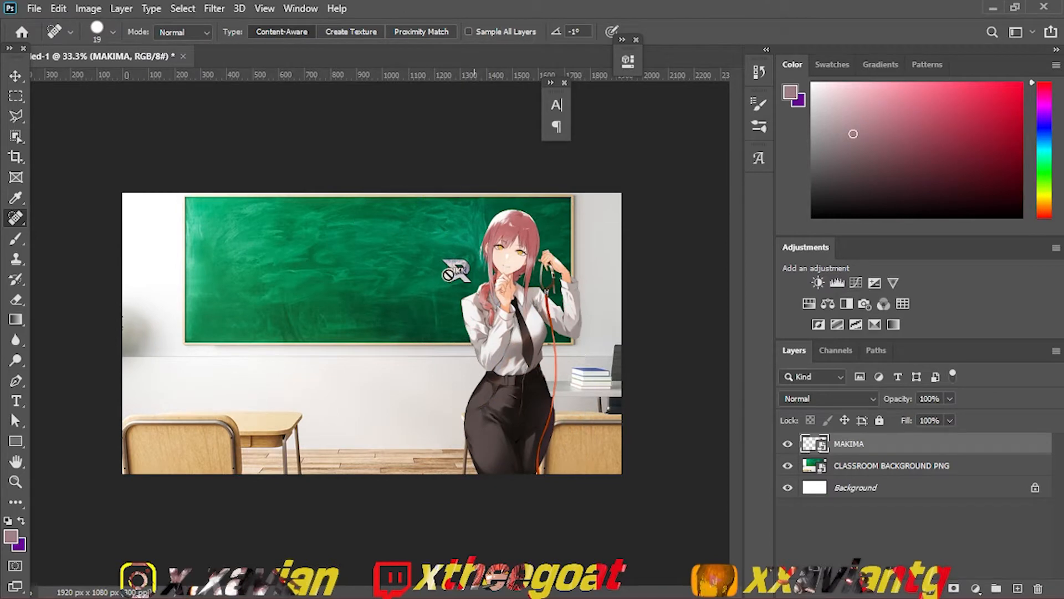
# Step: Rasterize the MAKIMA layer and the CLASSROOM BACKGROUND PNG layer
pyautogui.rightClick(849, 445)
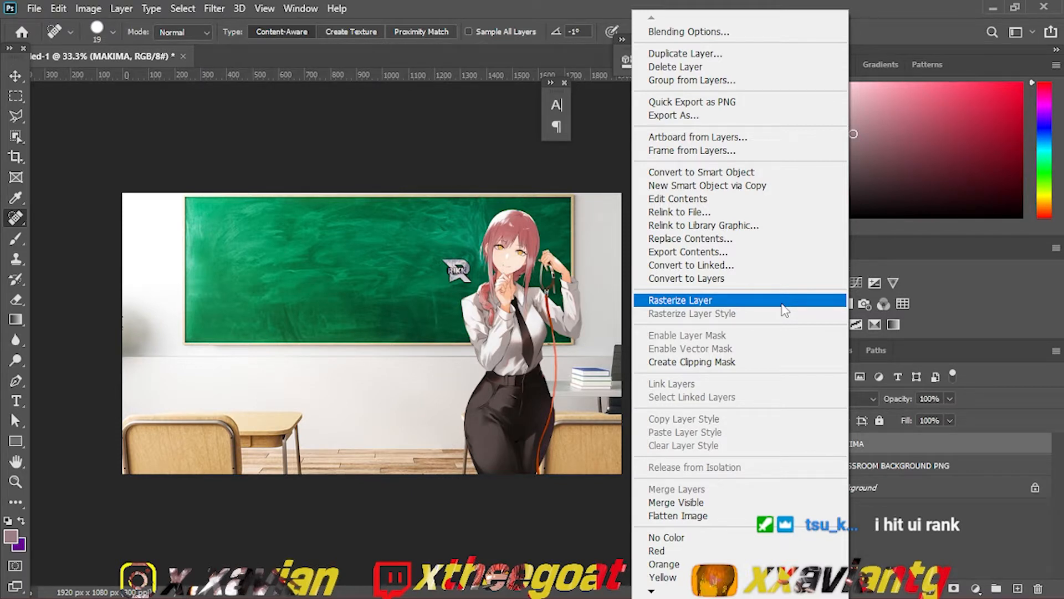
pyautogui.click(783, 304)
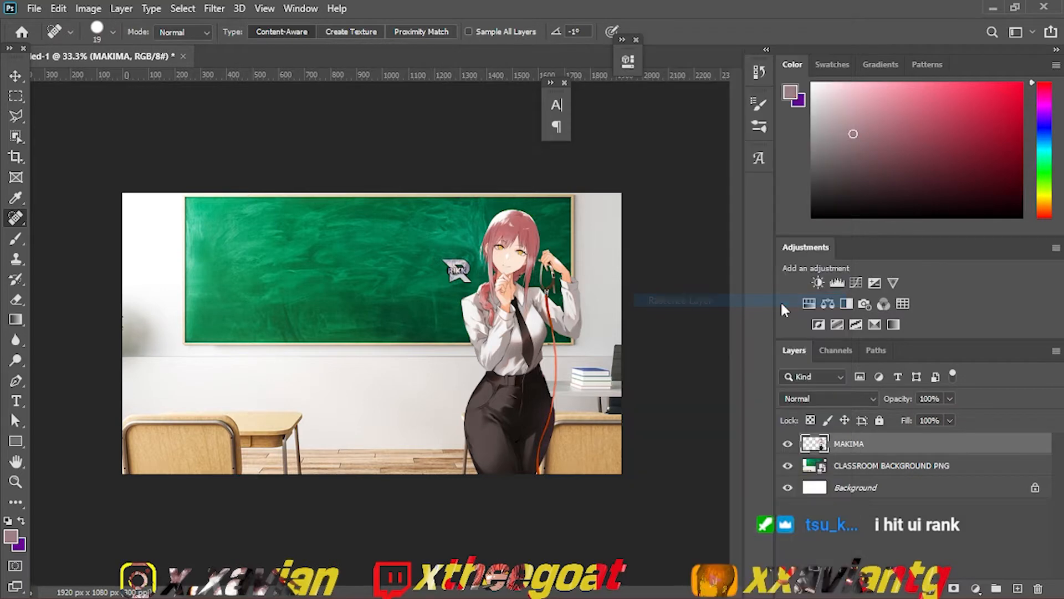
pyautogui.rightClick(836, 468)
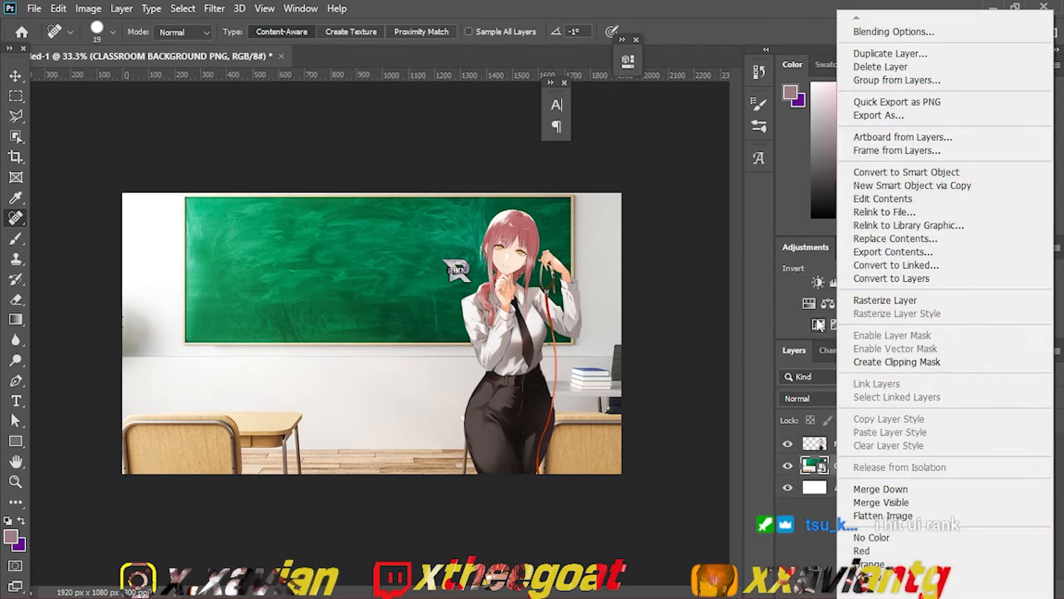
pyautogui.click(851, 302)
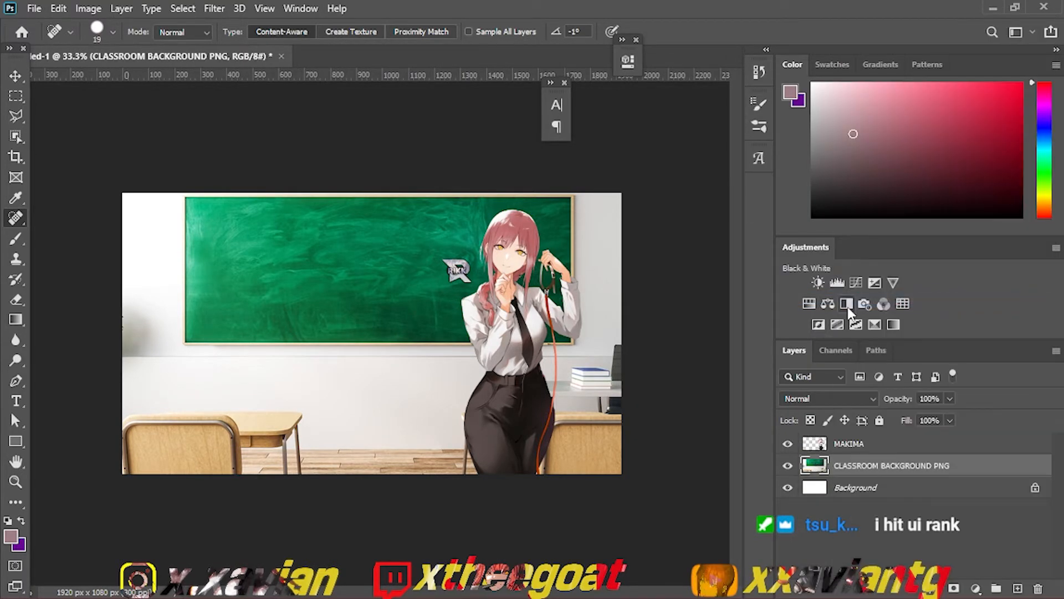
pyautogui.click(859, 445)
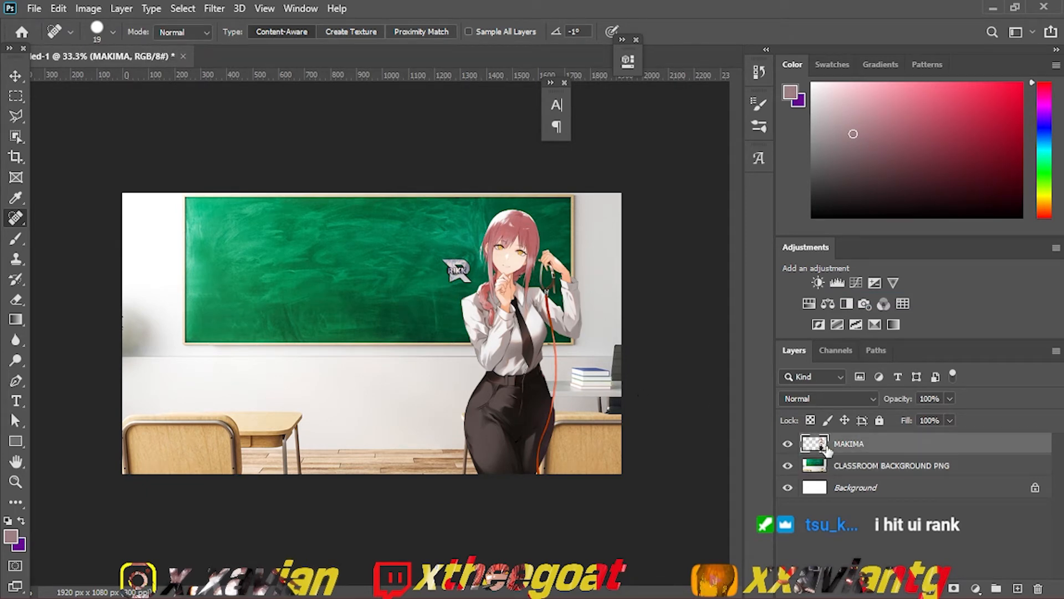
pyautogui.rightClick(863, 466)
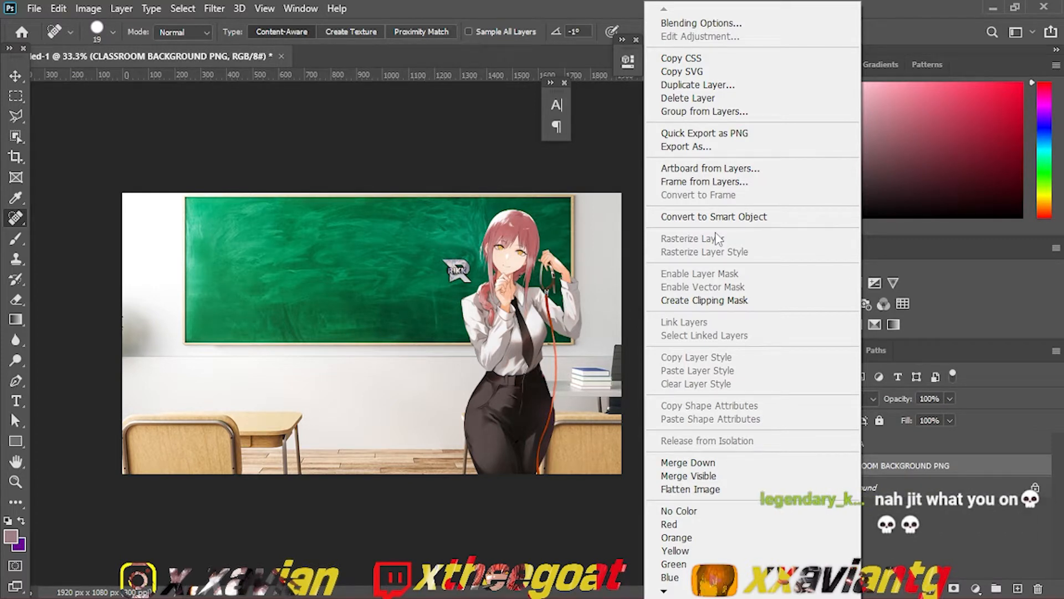
pyautogui.click(894, 470)
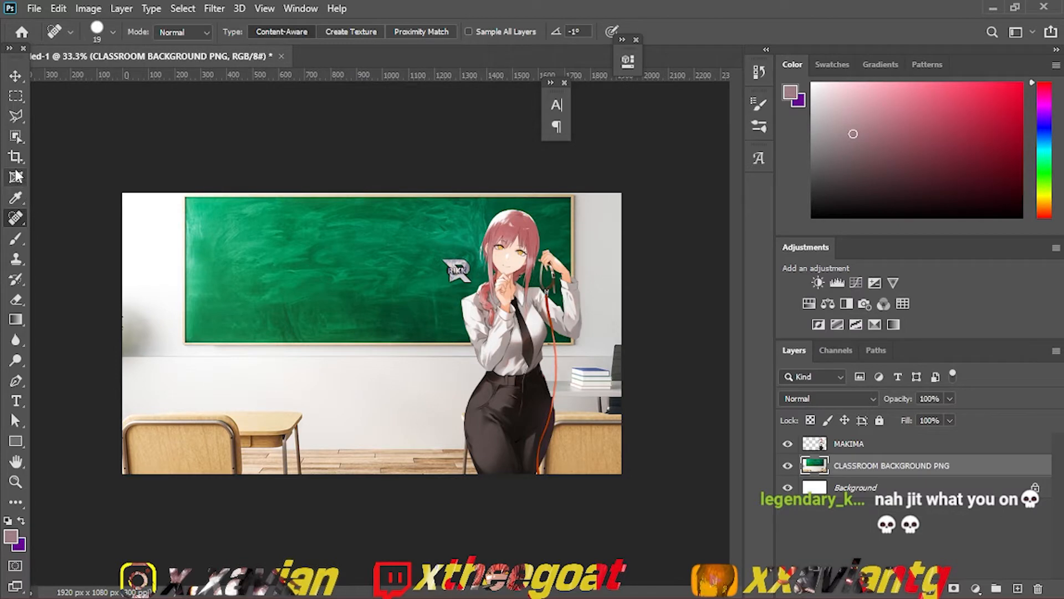
# Step: Select the small logo beside the character's head with a rectangular marquee and delete it from the MAKIMA layer
pyautogui.click(17, 101)
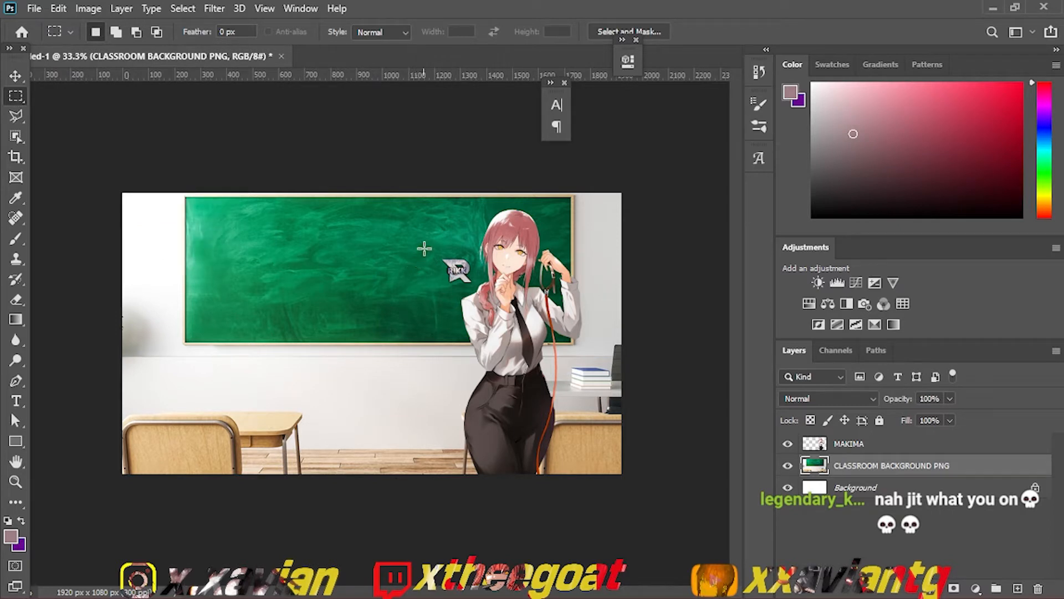
pyautogui.click(868, 446)
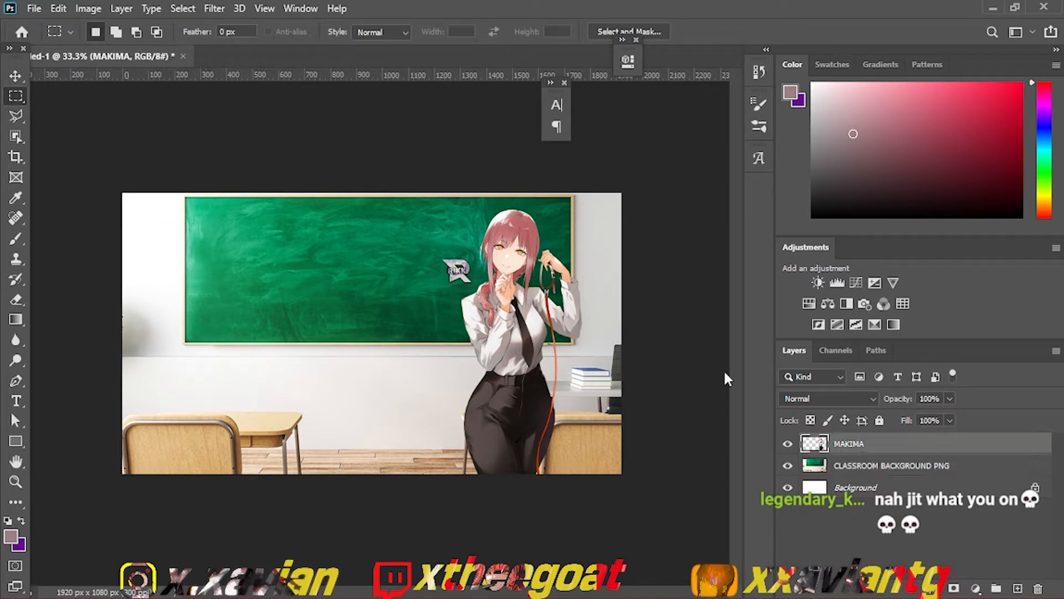
pyautogui.moveTo(441, 249); pyautogui.dragTo(474, 287)
pyautogui.press('Delete')
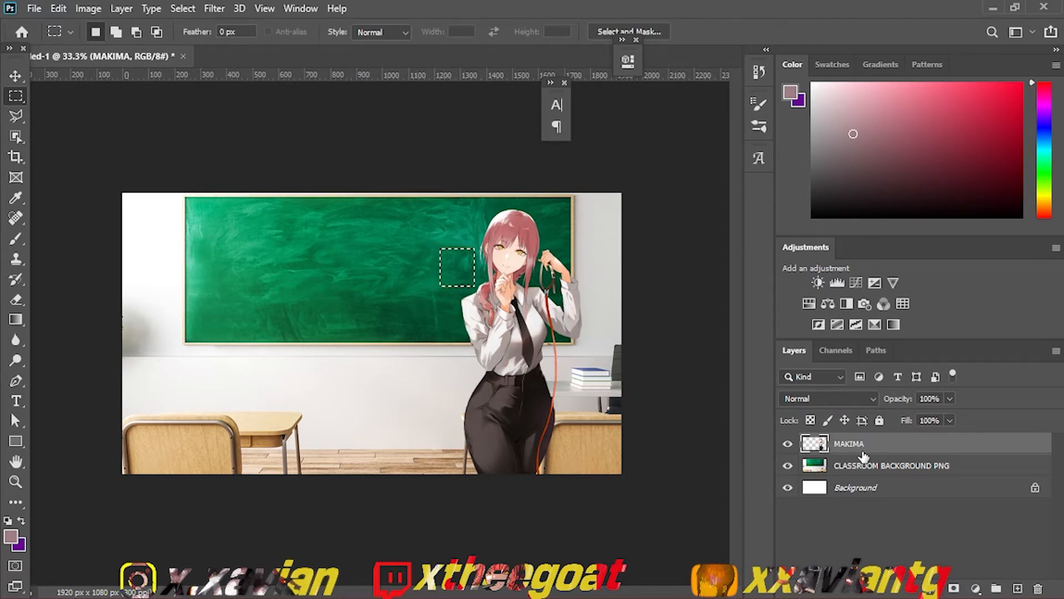
# Step: Start a text layer on the chalkboard directly above the classroom background layer and clear its placeholder text
pyautogui.click(826, 468)
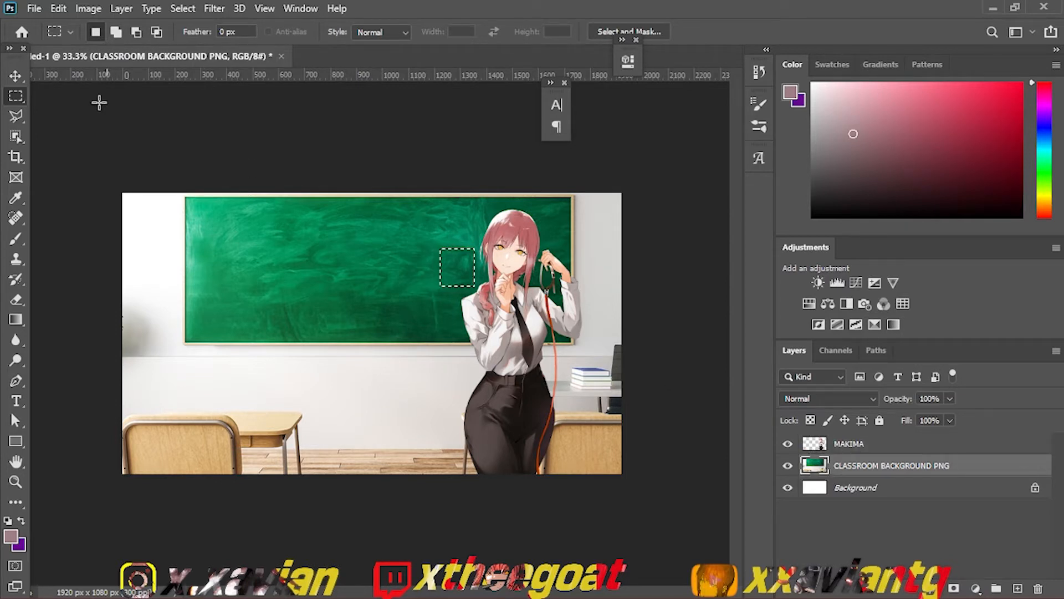
pyautogui.click(17, 119)
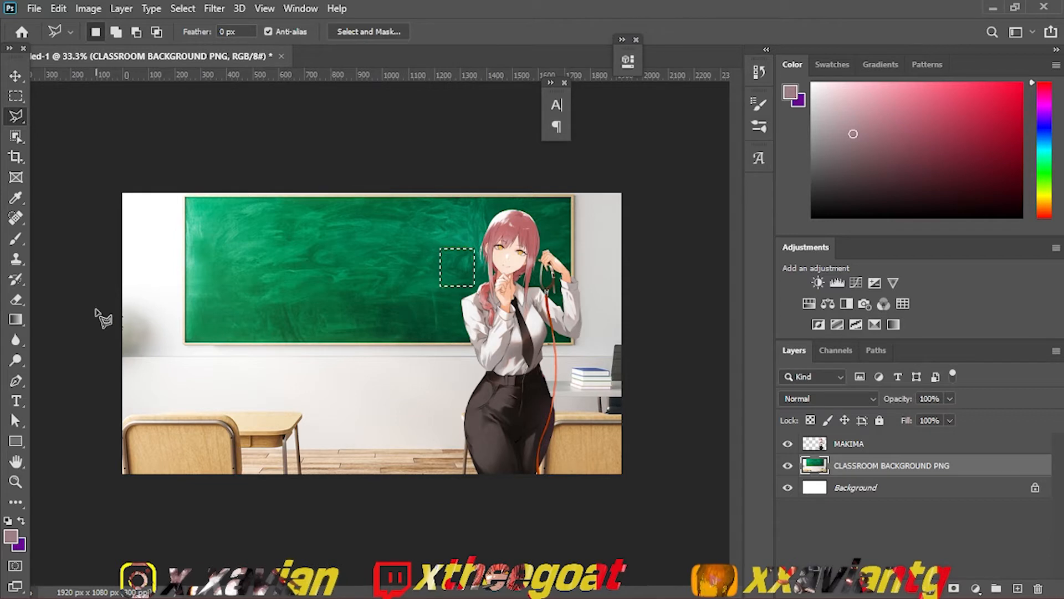
pyautogui.click(16, 402)
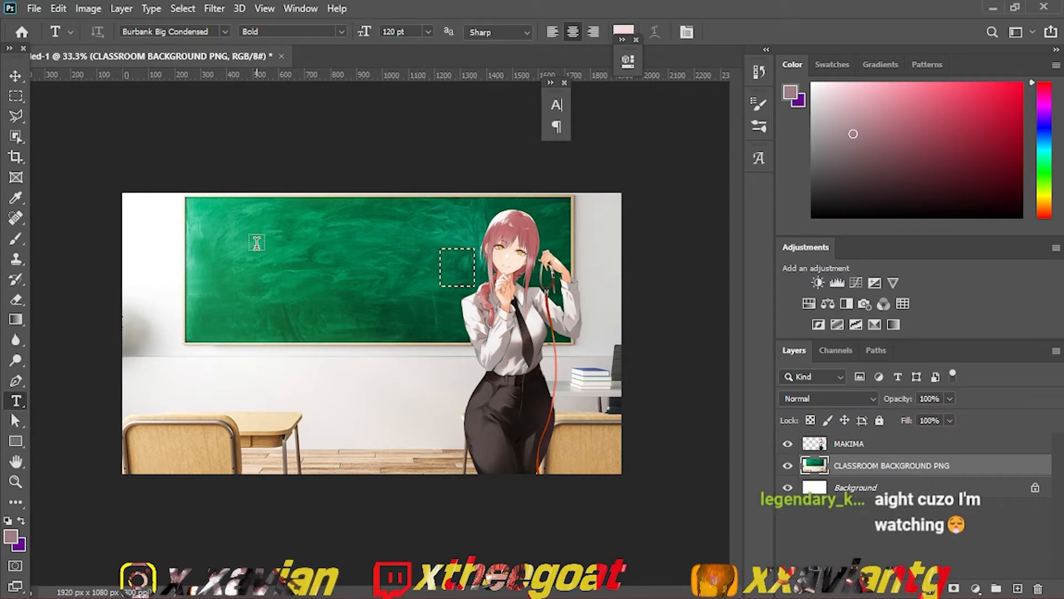
pyautogui.click(237, 265)
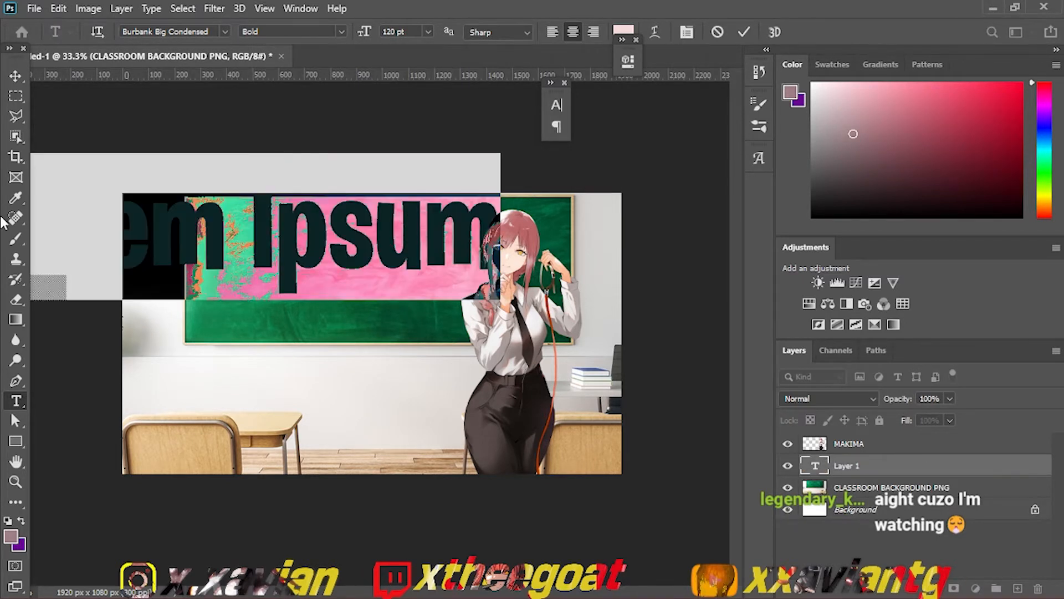
pyautogui.press('BackSpace')
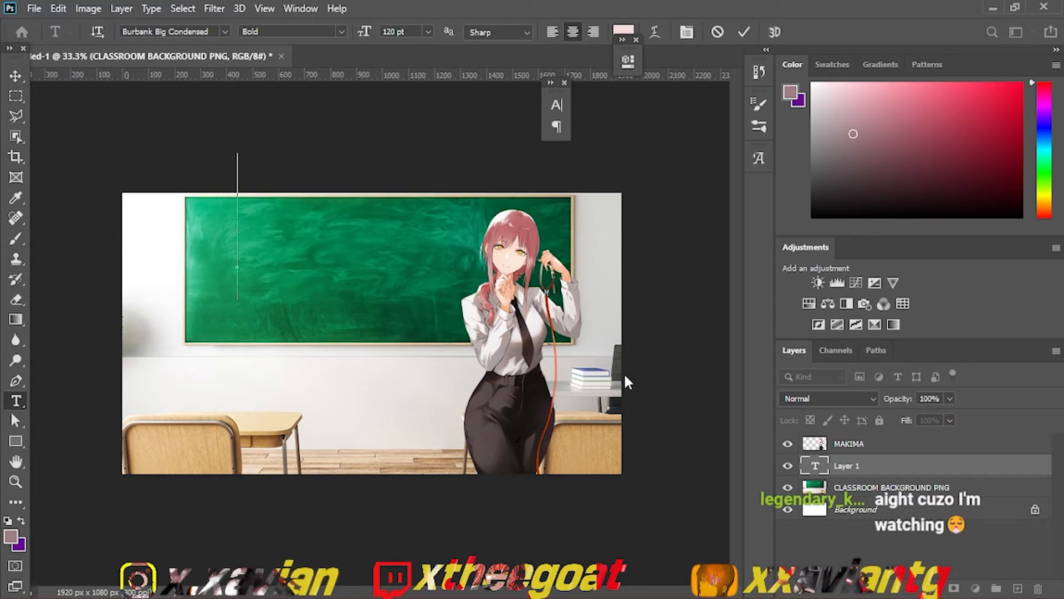
pyautogui.write('how')
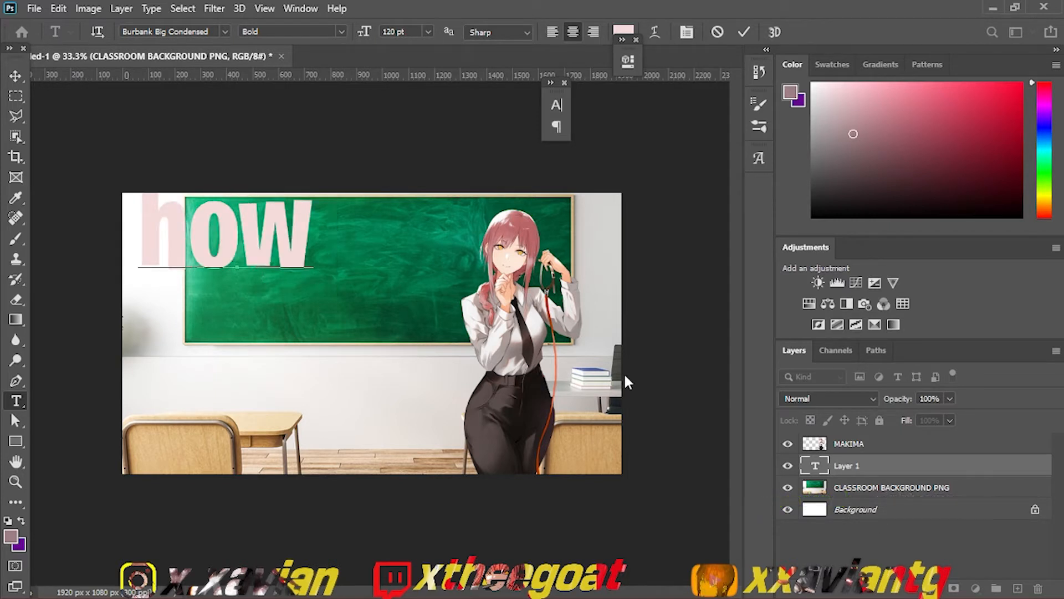
pyautogui.press('BackSpace')
pyautogui.press('BackSpace')
pyautogui.press('BackSpace')
pyautogui.press('BackSpace')
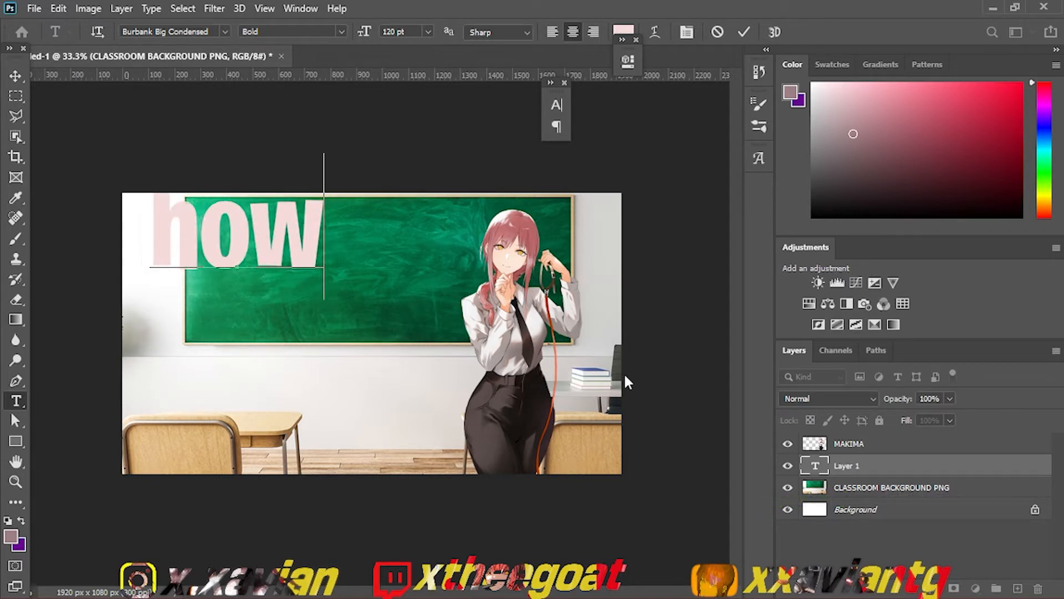
pyautogui.press('BackSpace')
pyautogui.press('BackSpace')
pyautogui.press('BackSpace')
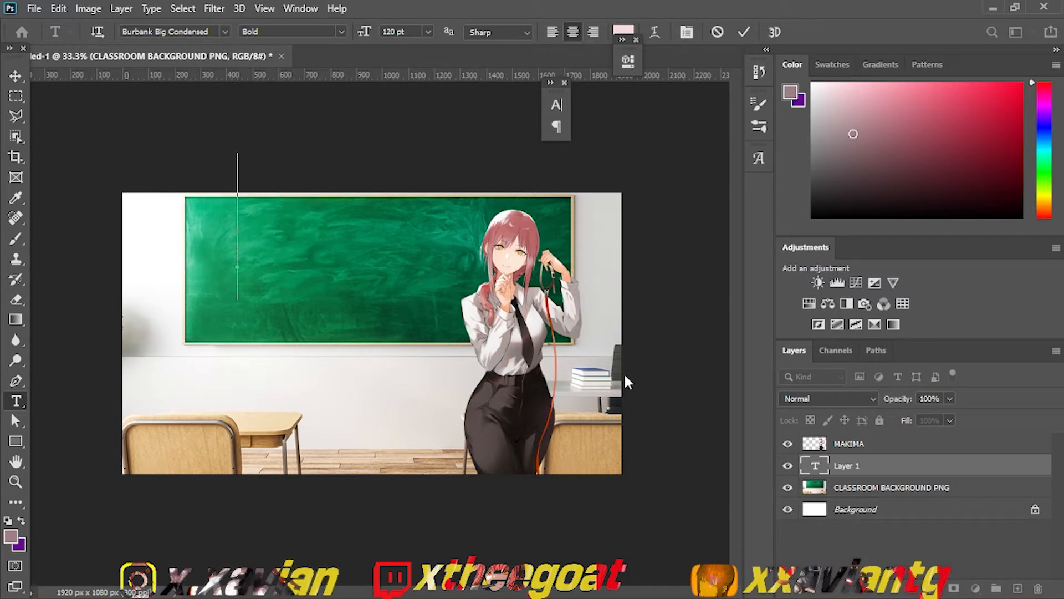
pyautogui.write('M')
pyautogui.press('BackSpace')
pyautogui.write('MY PRO')
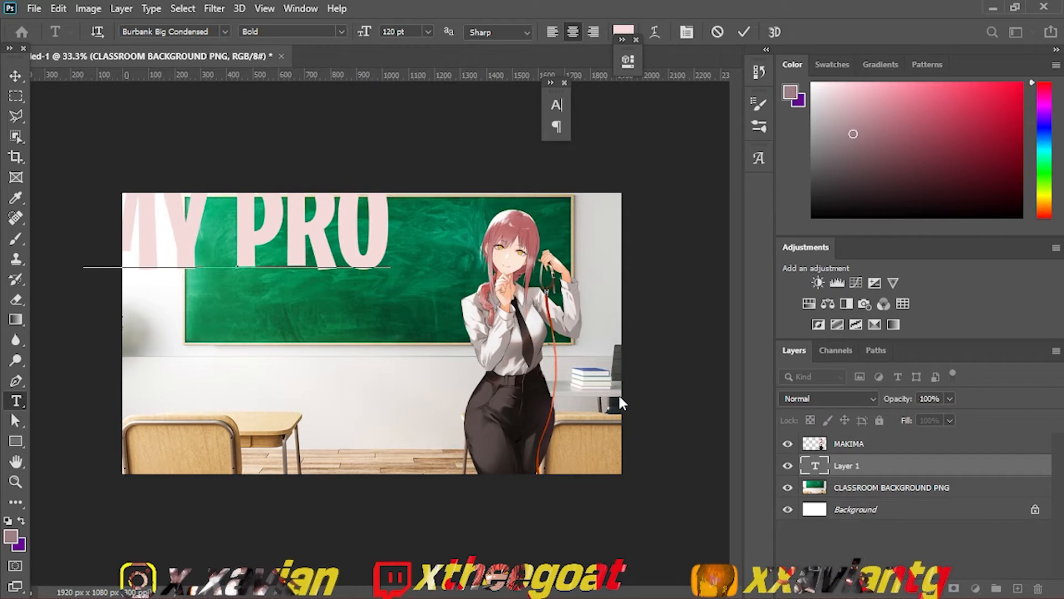
pyautogui.press('BackSpace')
pyautogui.press('Left')
pyautogui.press('Left')
pyautogui.press('Left')
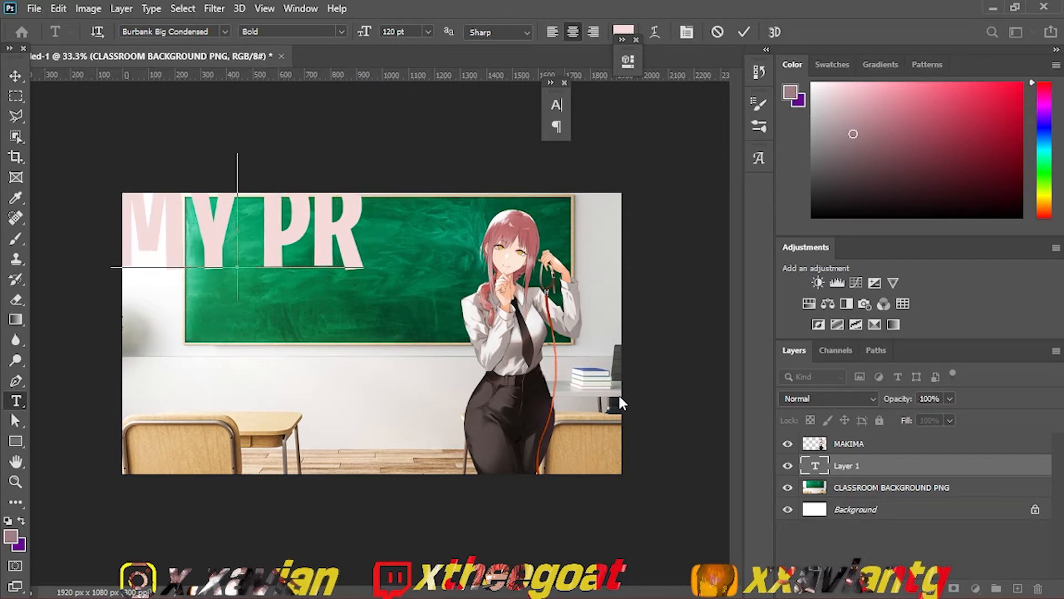
pyautogui.press('BackSpace')
pyautogui.press('BackSpace')
pyautogui.press('BackSpace')
pyautogui.press('BackSpace')
pyautogui.press('BackSpace')
pyautogui.write('A')
pyautogui.press('BackSpace')
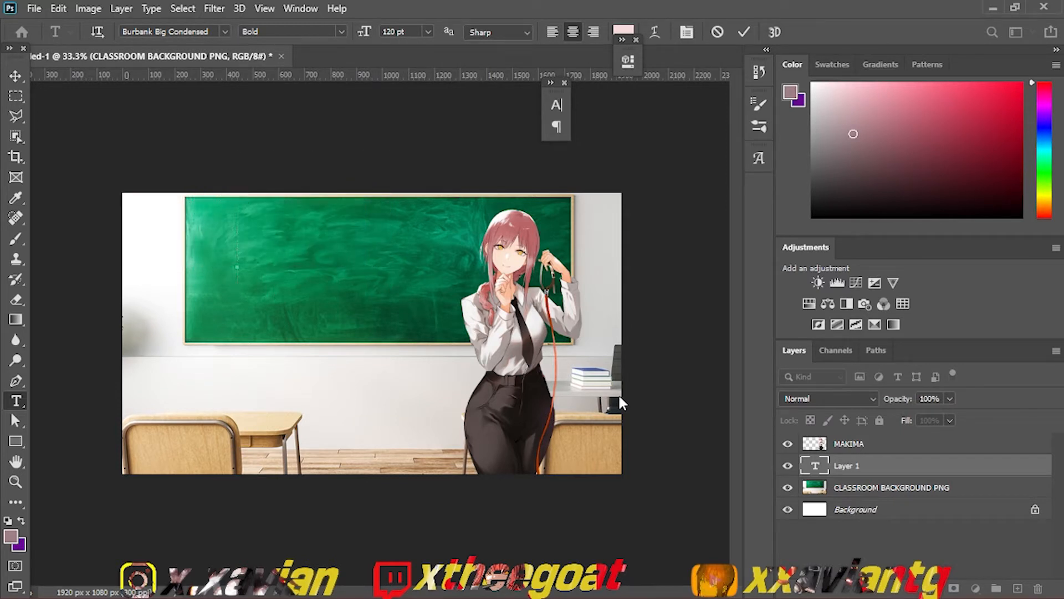
# Step: Enter "a process for thumbnails" in the empty text layer and commit it
pyautogui.write('a process f')
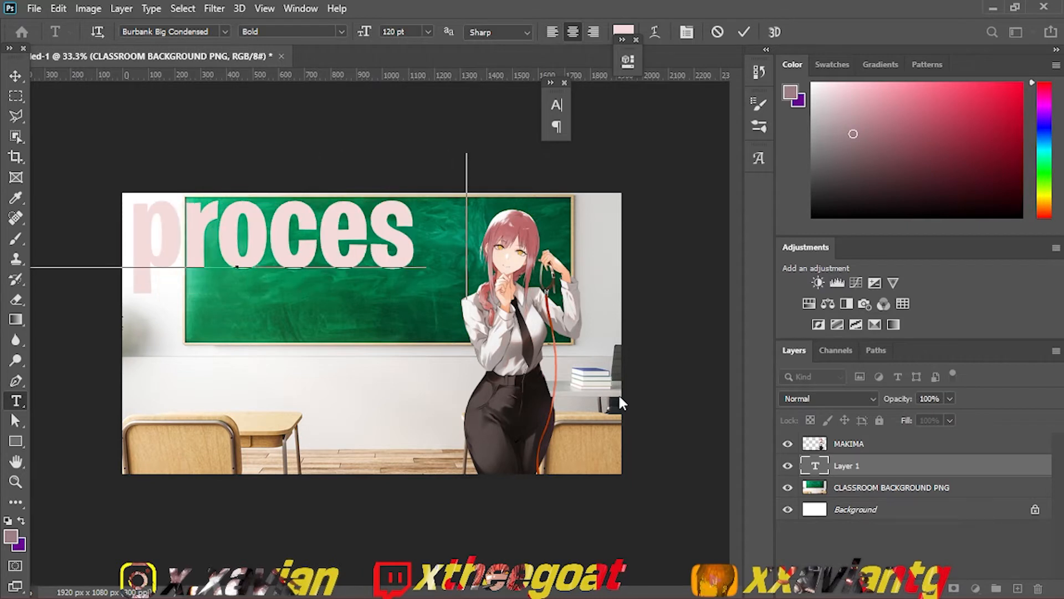
pyautogui.write('or thumbna')
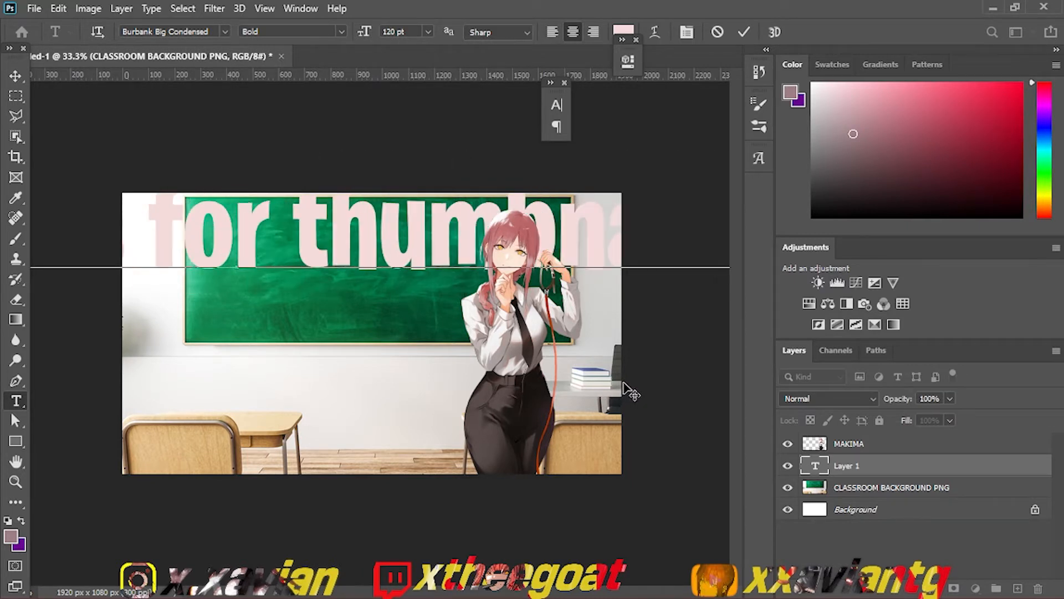
pyautogui.click(902, 468)
# Step: Scale the text to 50.24% and move it so it starts at the chalkboard's upper left, at X 1285, Y about 144 px
pyautogui.hotkey('ctrl', 't')
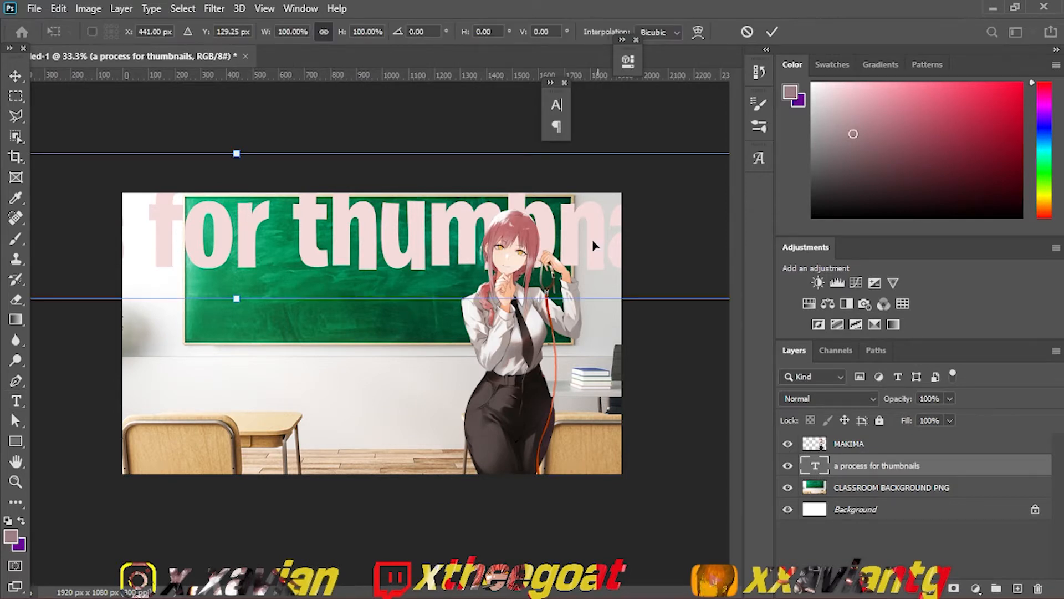
pyautogui.moveTo(593, 238); pyautogui.dragTo(492, 235)
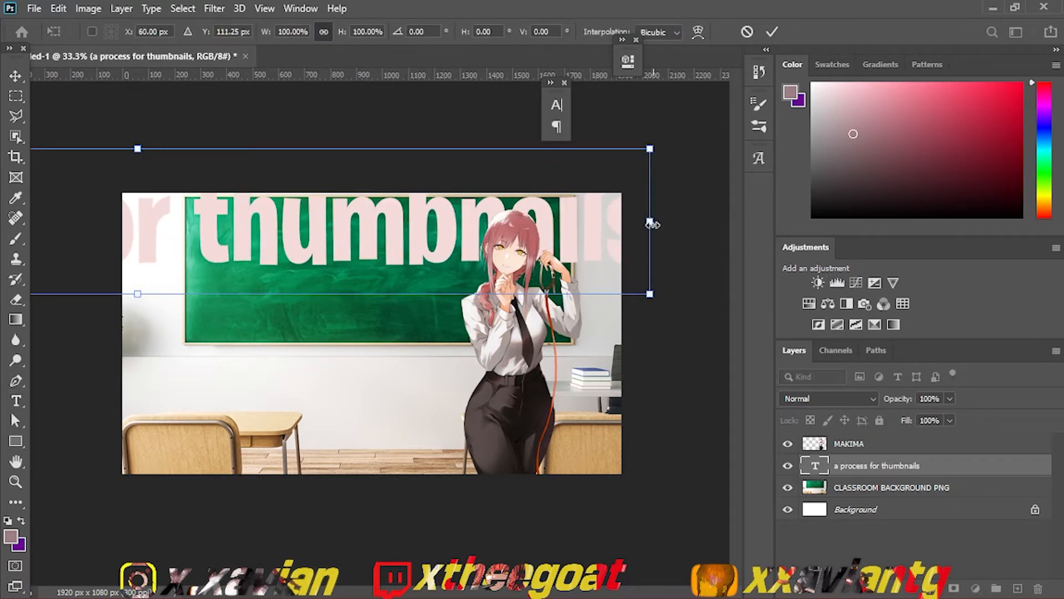
pyautogui.moveTo(653, 224); pyautogui.dragTo(293, 247)
pyautogui.moveTo(222, 235); pyautogui.dragTo(513, 251)
pyautogui.moveTo(582, 240); pyautogui.dragTo(714, 233)
pyautogui.press('Return')
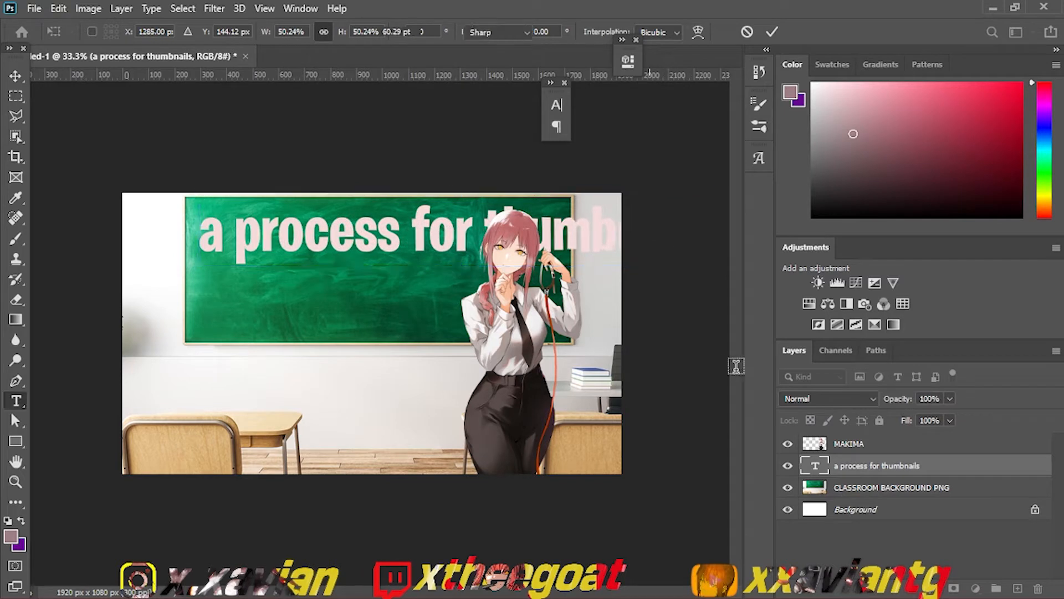
# Step: Break the chalkboard text after "for" so that "thumbnails" sits on a second line
pyautogui.doubleClick(819, 465)
pyautogui.click(410, 230)
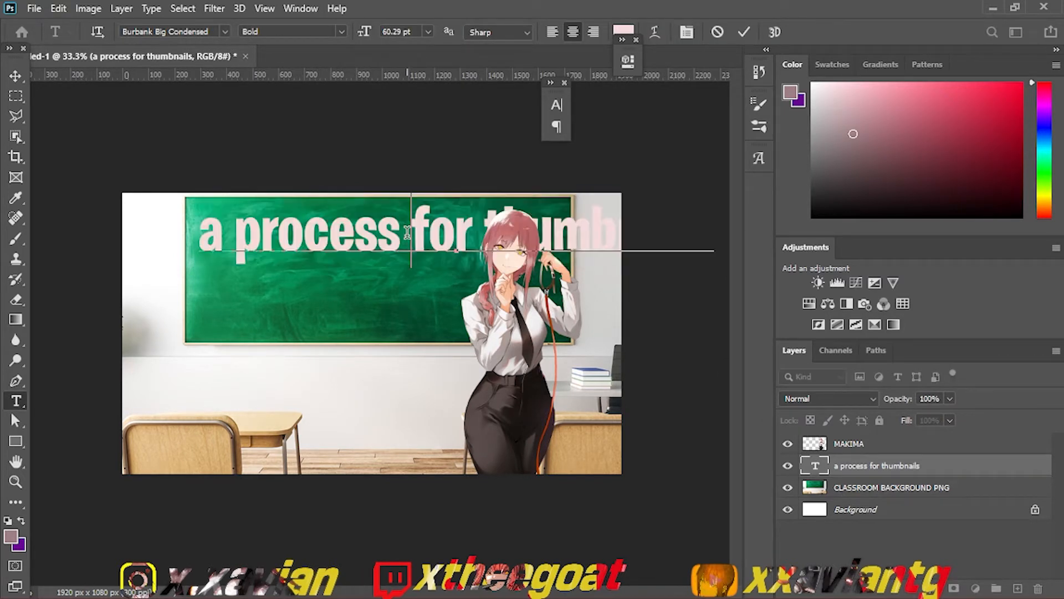
pyautogui.click(475, 227)
pyautogui.press('Return')
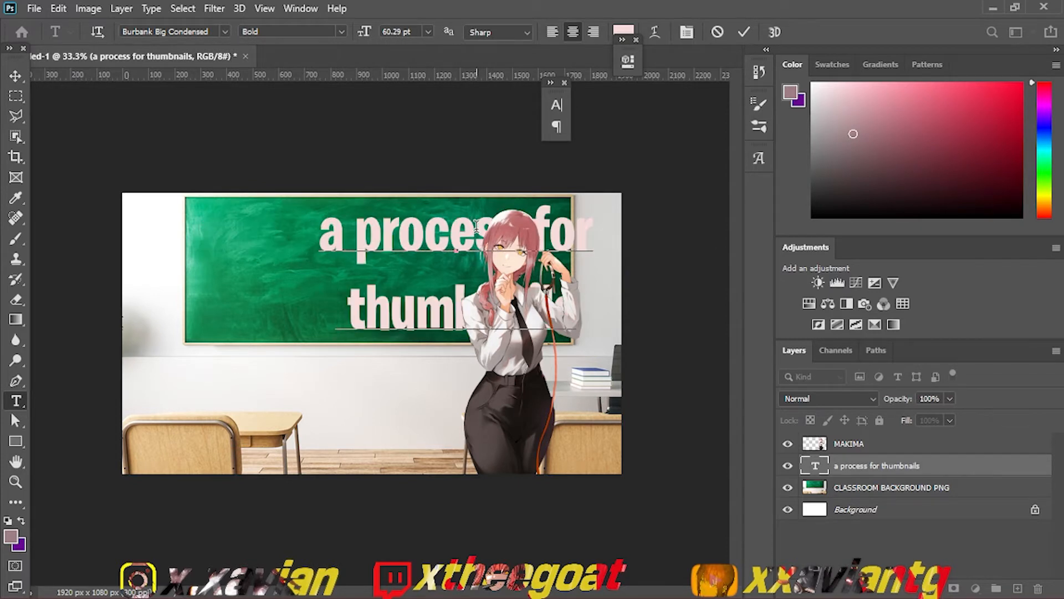
# Step: Replace the opening "a" of the chalkboard text with "my"
pyautogui.click(351, 234)
pyautogui.press('BackSpace')
pyautogui.press('BackSpace')
pyautogui.write('my')
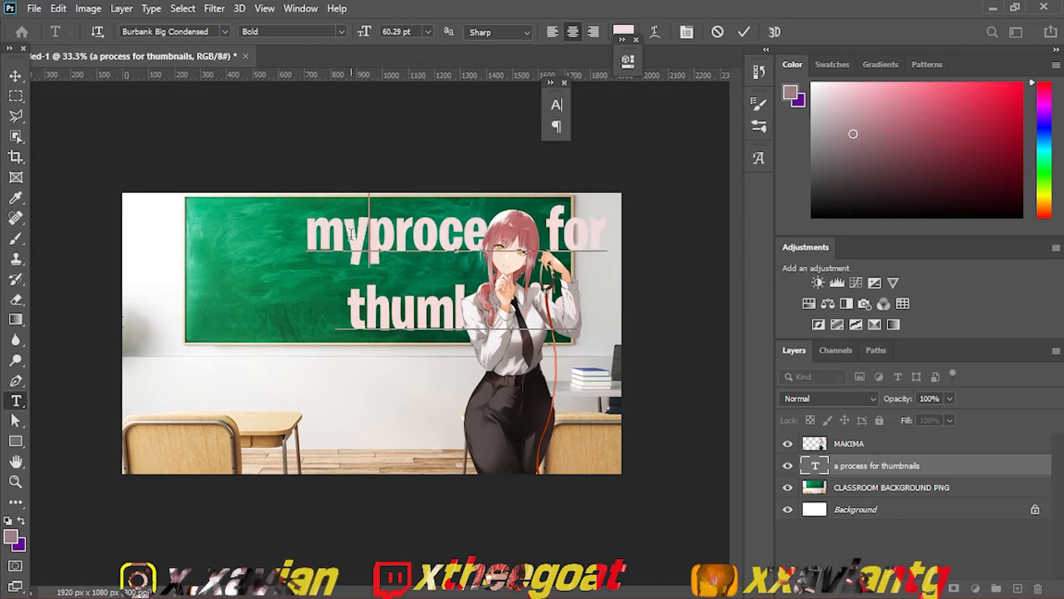
# Step: Replace the opening word "my" of the chalkboard text with "xaviantg guide"
pyautogui.press('BackSpace')
pyautogui.press('BackSpace')
pyautogui.press('BackSpace')
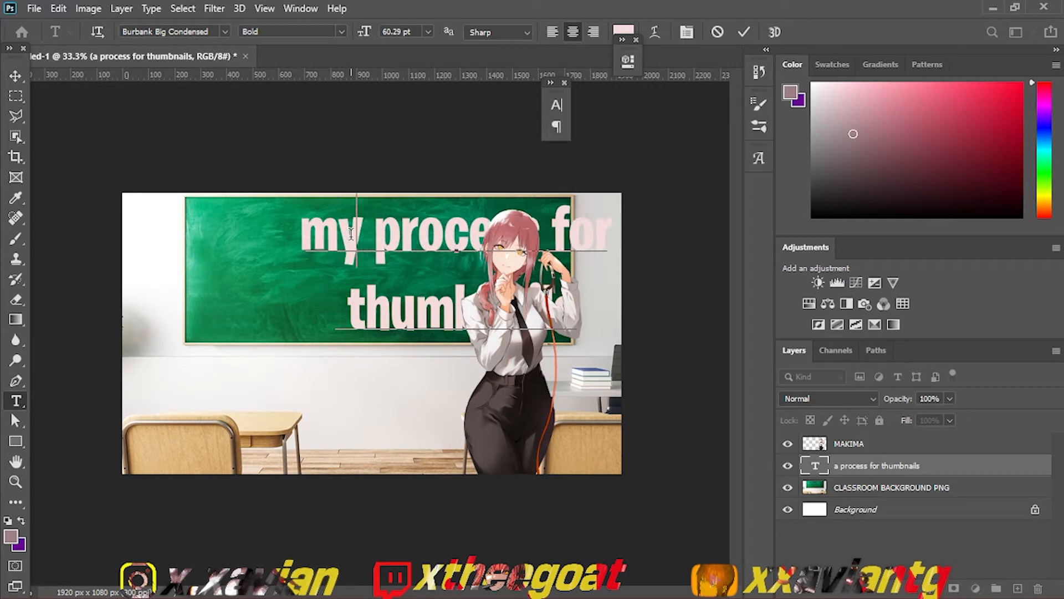
pyautogui.write('xaviantg guide')
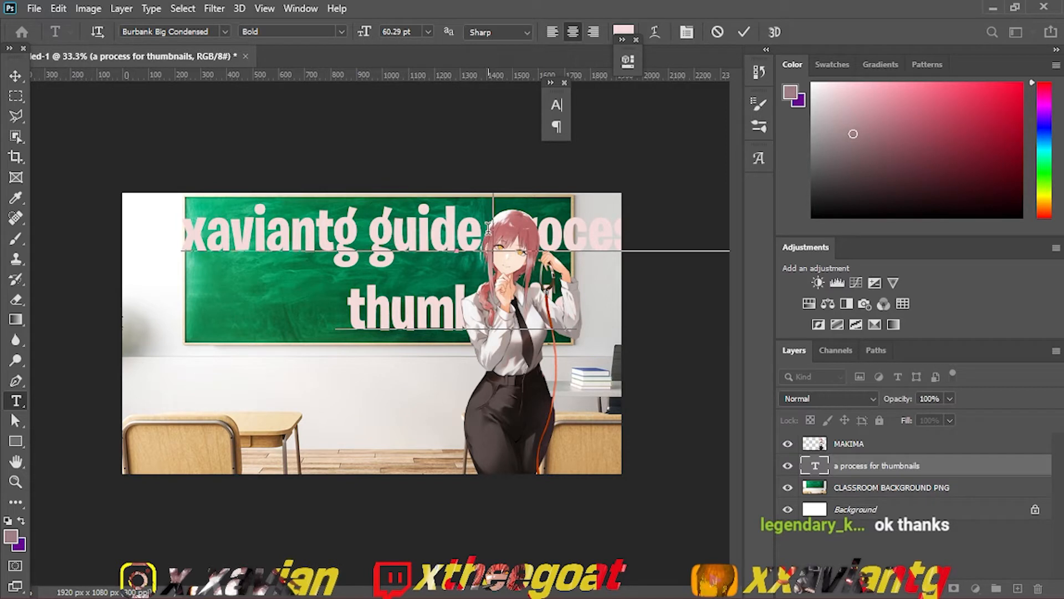
# Step: Replace the wording after "guide" with "on making thumbnails", placing "thumbnails" on the second line
pyautogui.moveTo(488, 227); pyautogui.dragTo(506, 304)
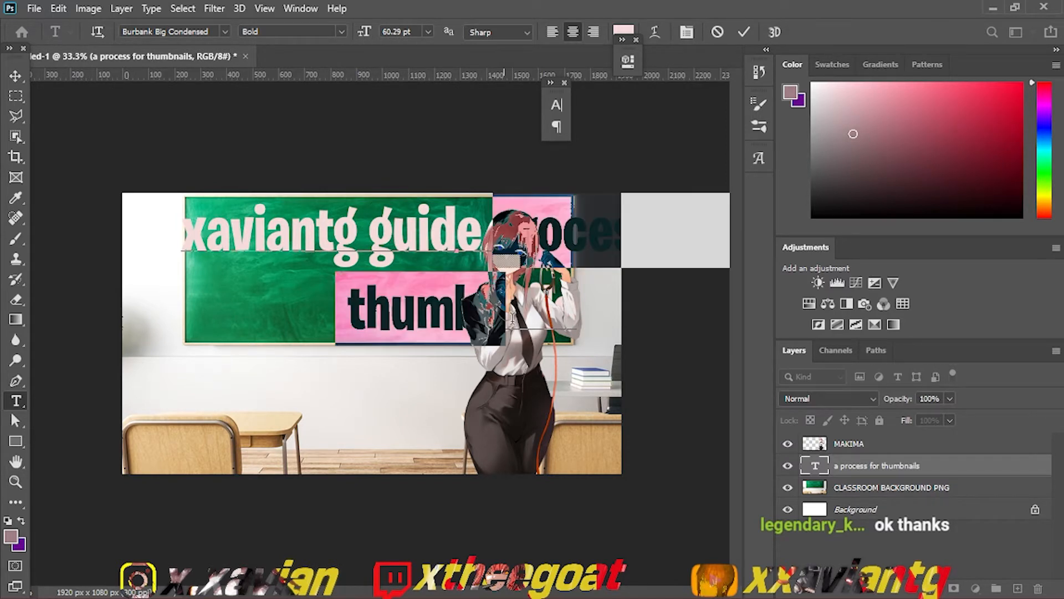
pyautogui.press('BackSpace')
pyautogui.write('on m')
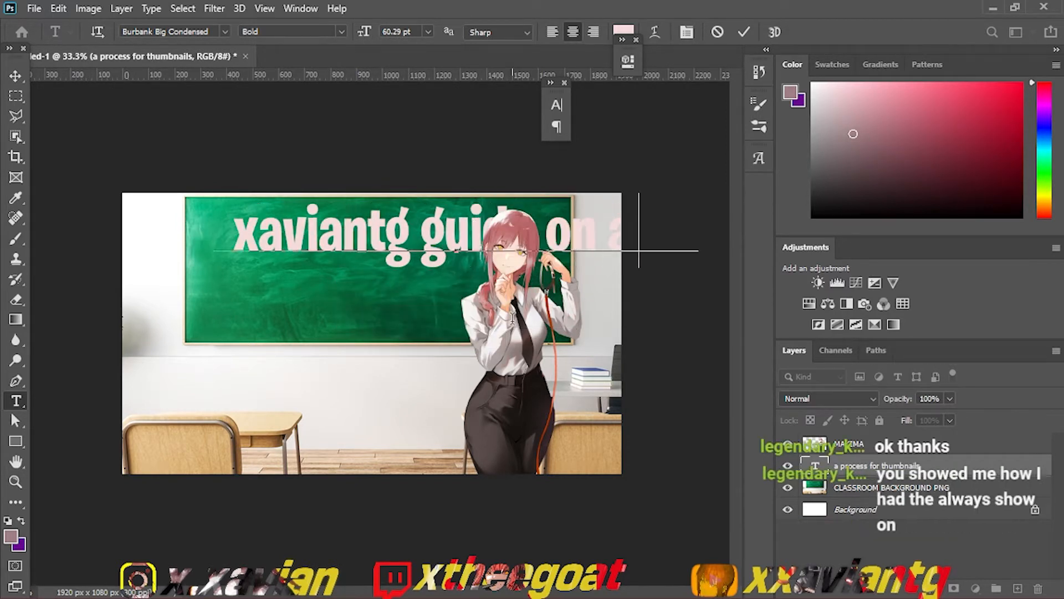
pyautogui.write('aking thumbn')
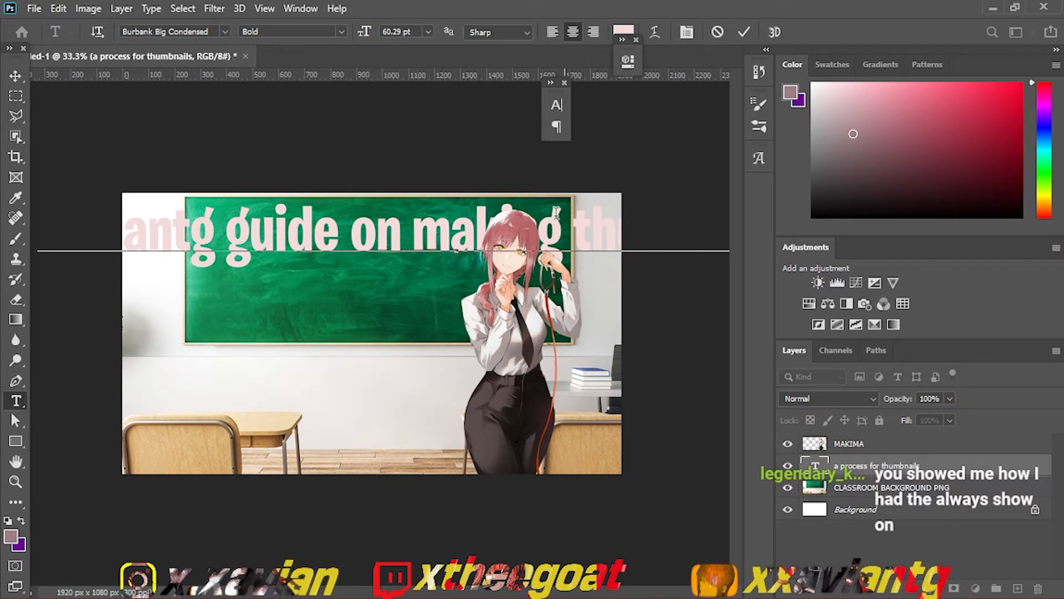
pyautogui.click(563, 219)
pyautogui.press('Return')
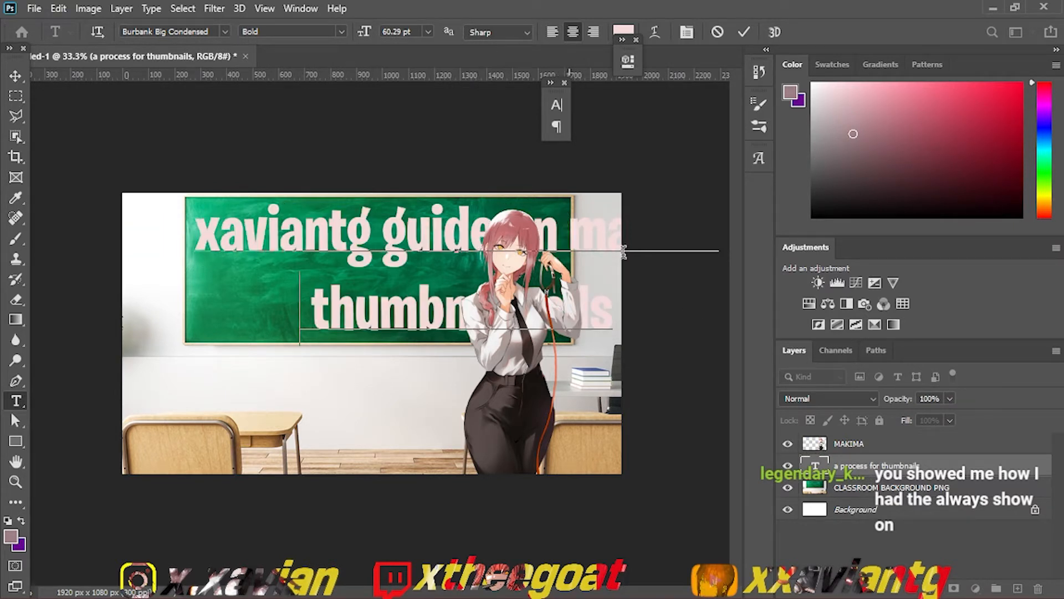
# Step: Scale the chalkboard text to 63.31% and move it to about X 896, Y 249 px so it starts at the board's left edge
pyautogui.click(855, 464)
pyautogui.hotkey('ctrl', 't')
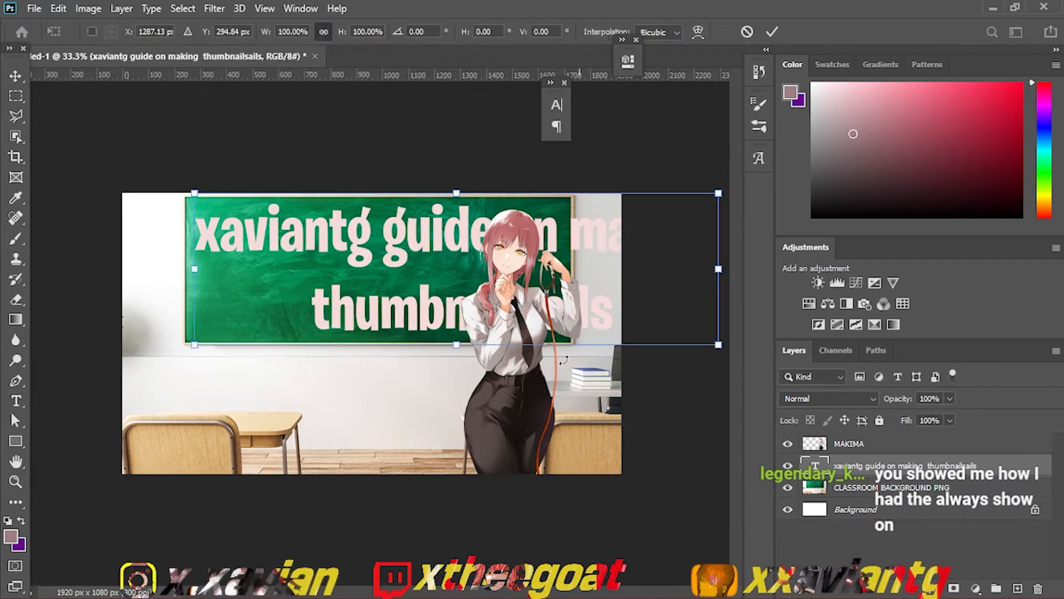
pyautogui.moveTo(510, 323); pyautogui.dragTo(407, 312)
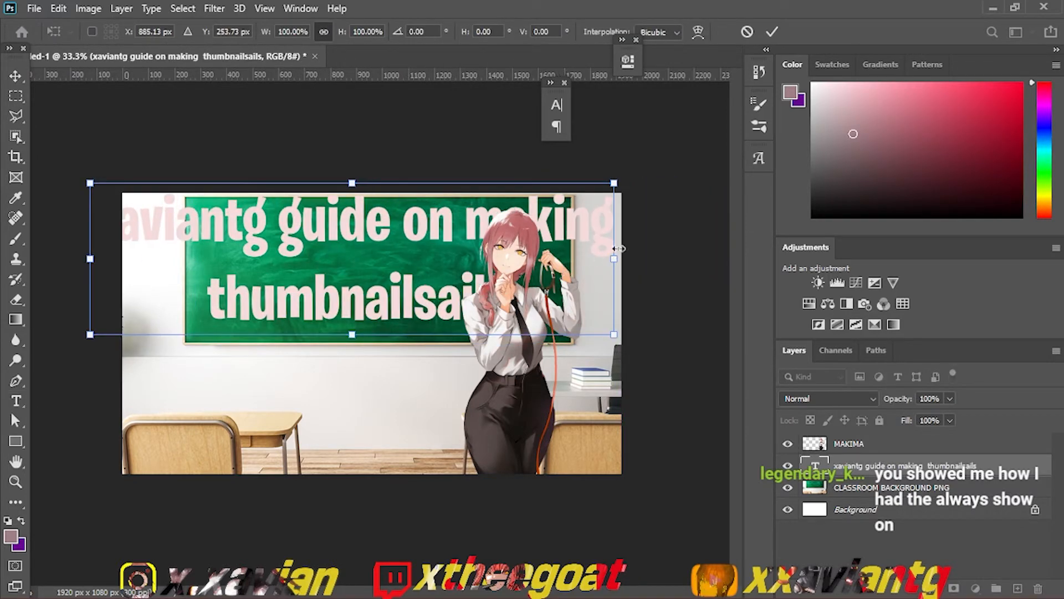
pyautogui.moveTo(616, 254); pyautogui.dragTo(499, 250)
pyautogui.moveTo(410, 246); pyautogui.dragTo(478, 249)
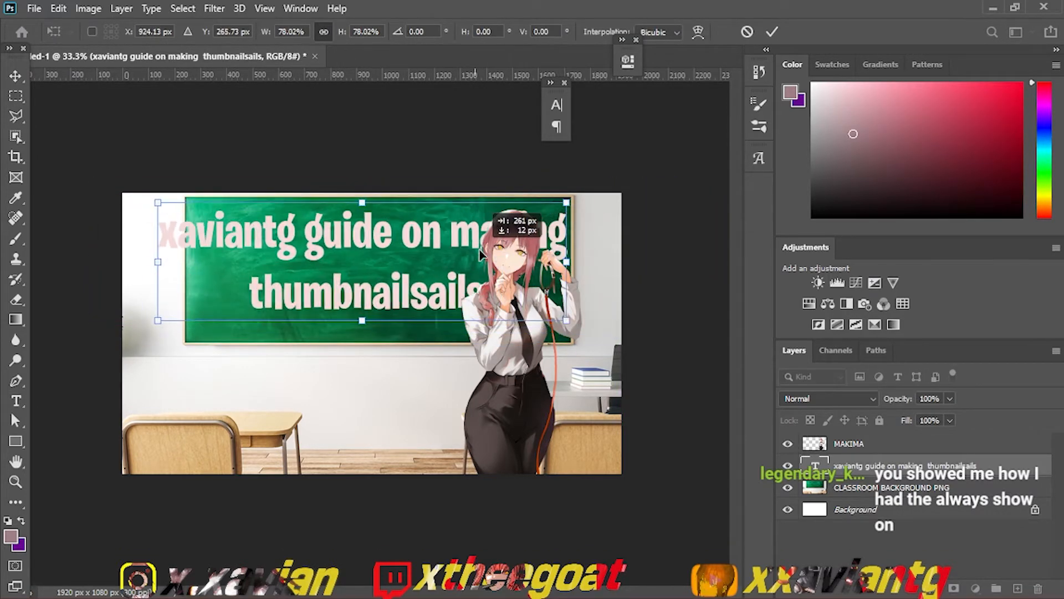
pyautogui.moveTo(567, 265); pyautogui.dragTo(490, 259)
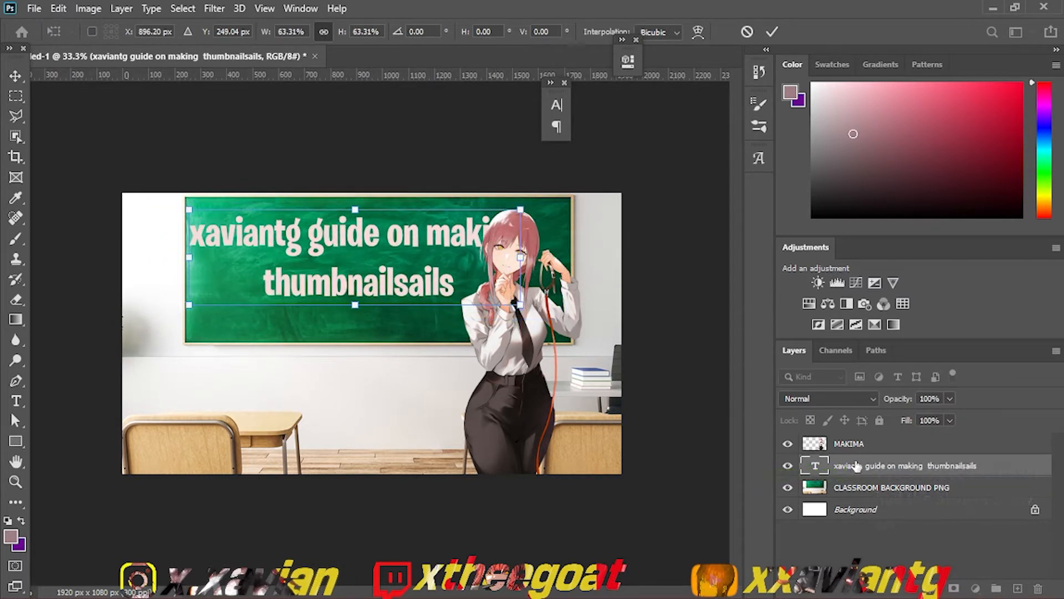
# Step: Correct the first word of the chalkboard text to "xxaviantg"
pyautogui.doubleClick(820, 469)
pyautogui.click(211, 235)
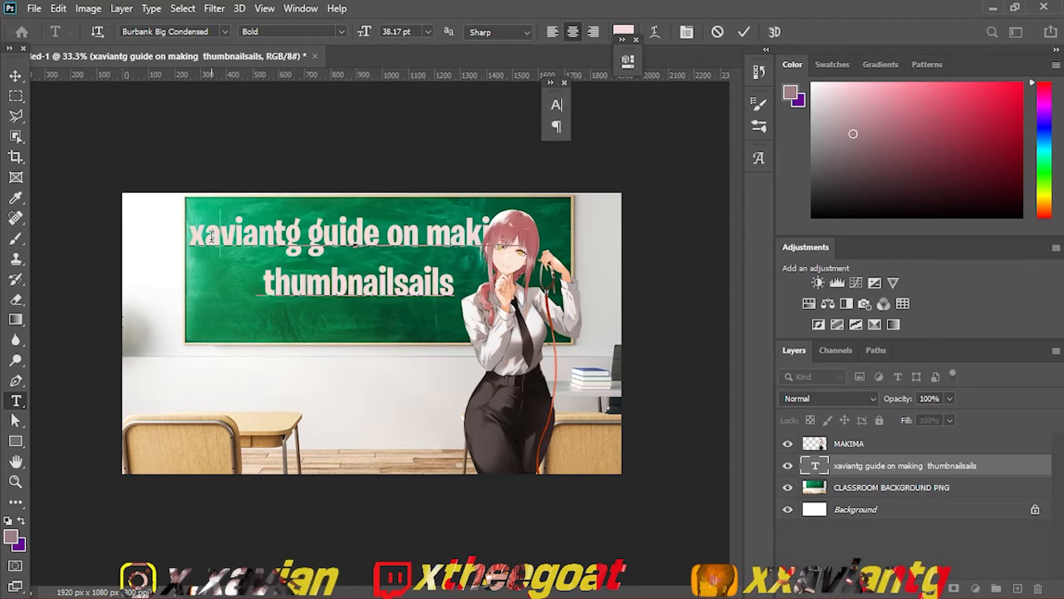
pyautogui.write('x')
pyautogui.press('BackSpace')
pyautogui.press('BackSpace')
pyautogui.write('x')
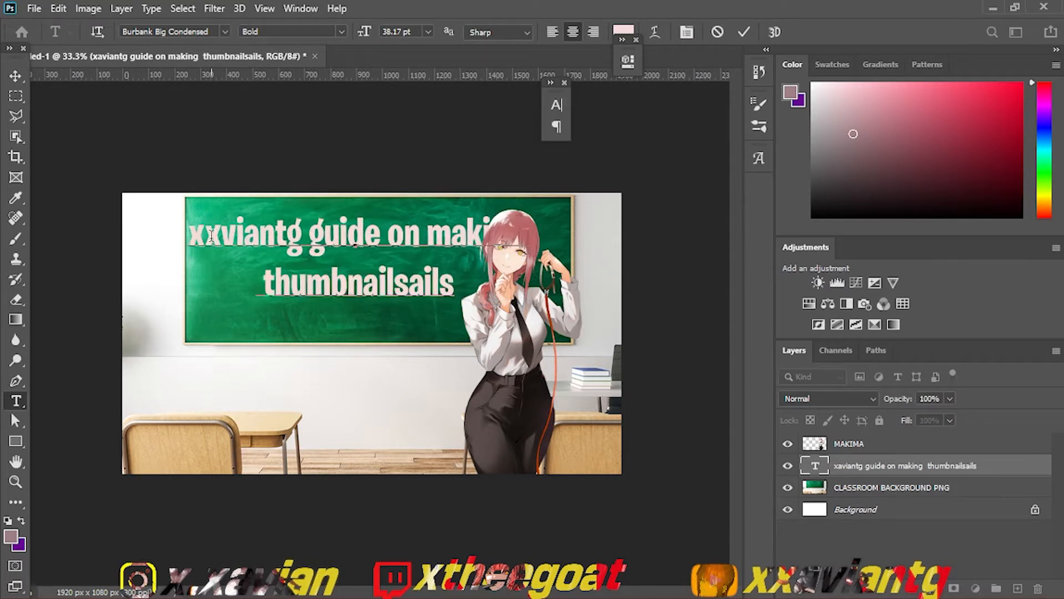
pyautogui.press('BackSpace')
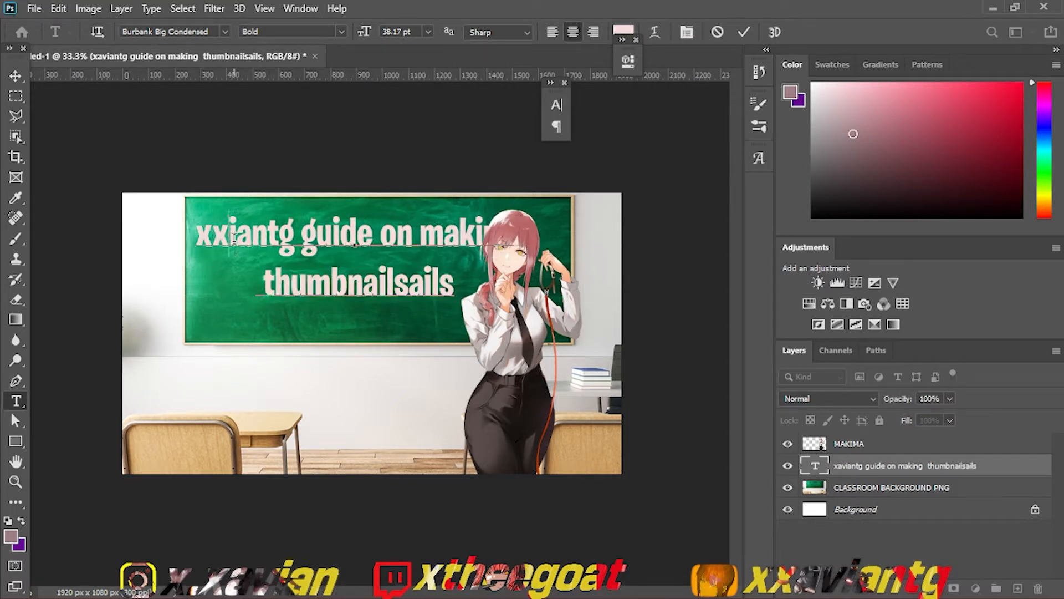
pyautogui.write('a')
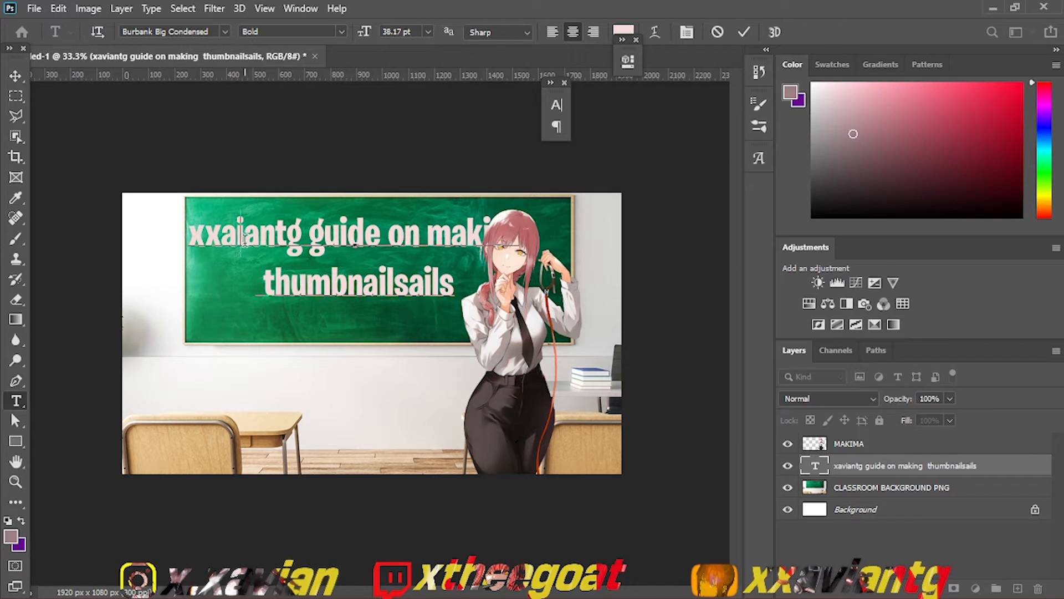
pyautogui.press('Delete')
pyautogui.write('vi')
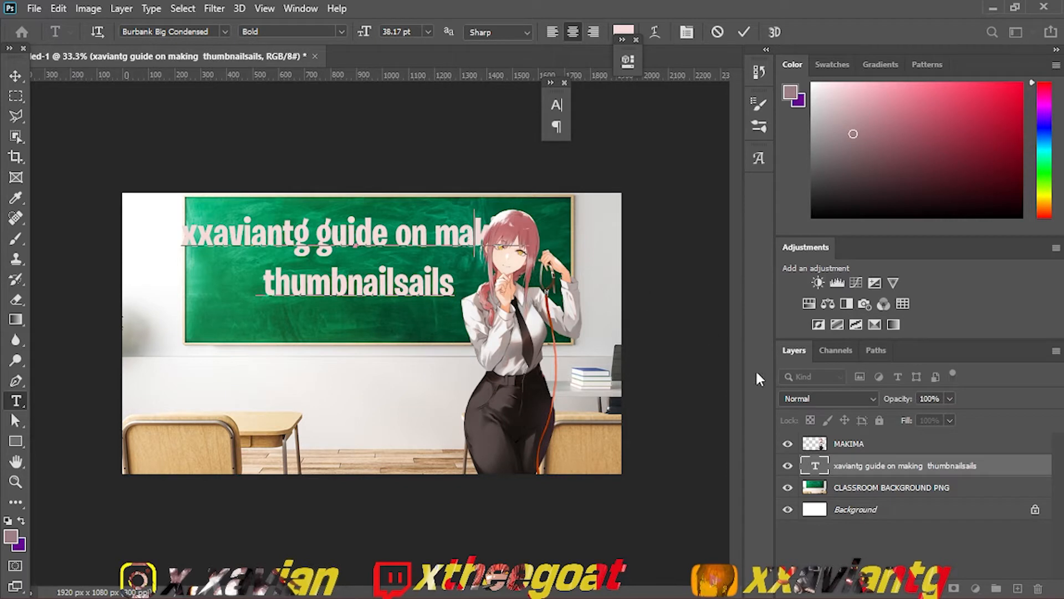
# Step: Commit the text and shift it left to about X 530, Y 282 px, so that "making" clears the character
pyautogui.click(842, 470)
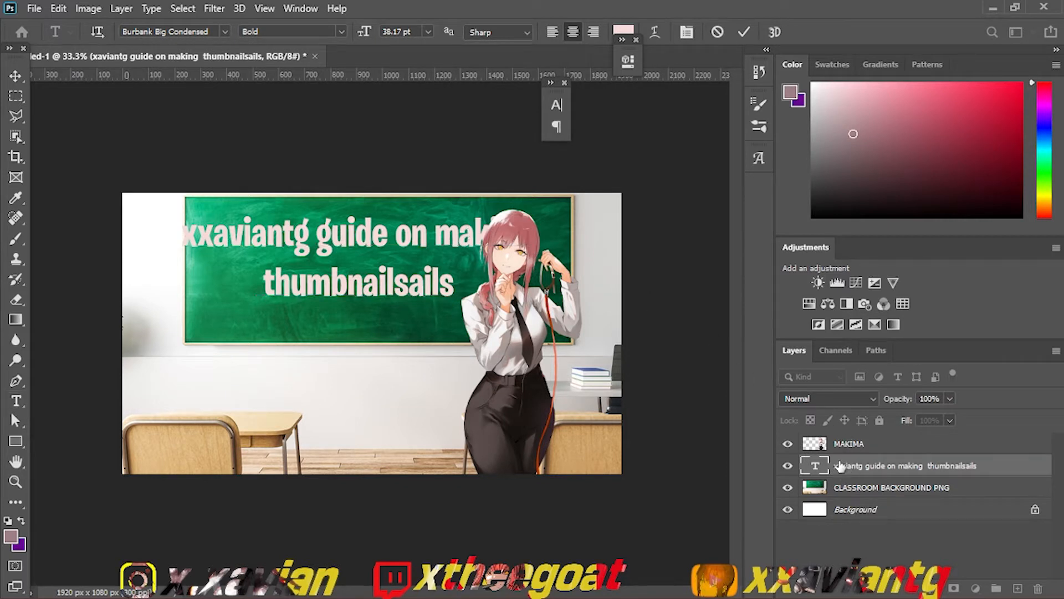
pyautogui.hotkey('ctrl', 't')
pyautogui.moveTo(411, 237); pyautogui.dragTo(316, 247)
pyautogui.press('Return')
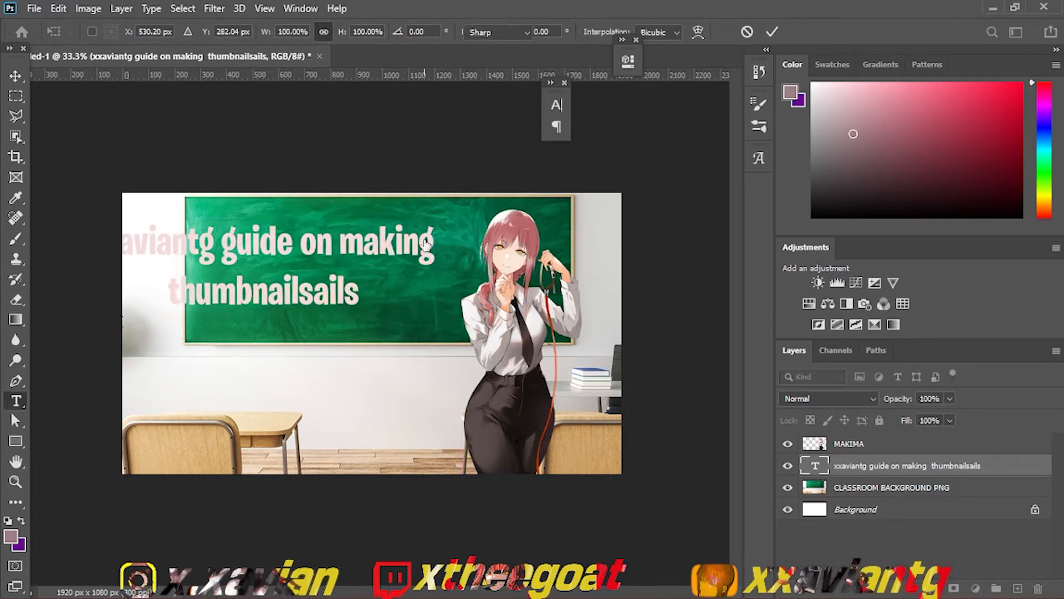
# Step: Add "GOOD" after "making", shorten the second line to "thumbnails" and commit the text
pyautogui.click(420, 244)
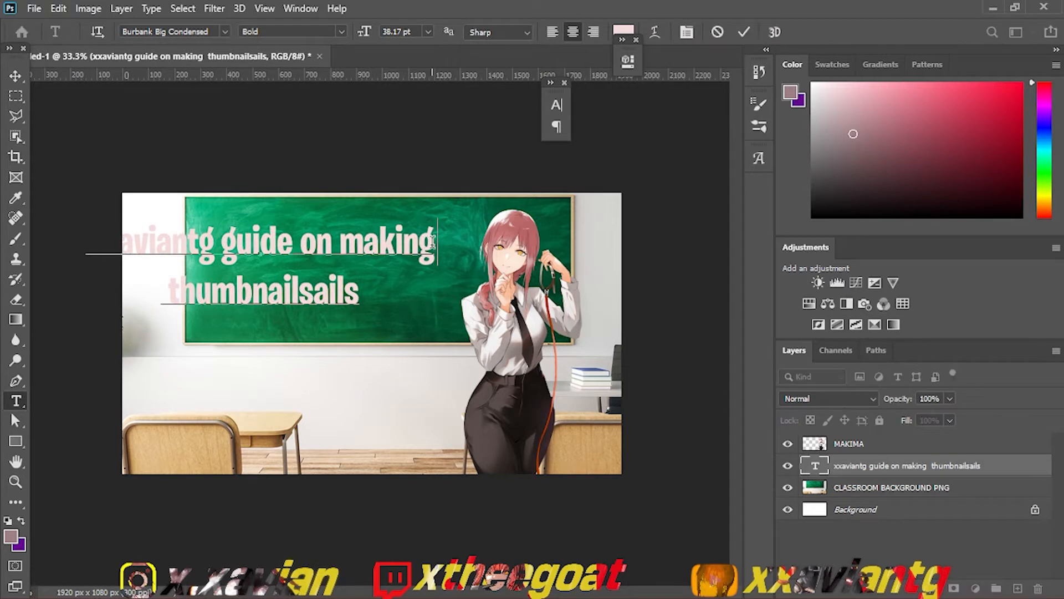
pyautogui.write('GOOD')
pyautogui.press('BackSpace')
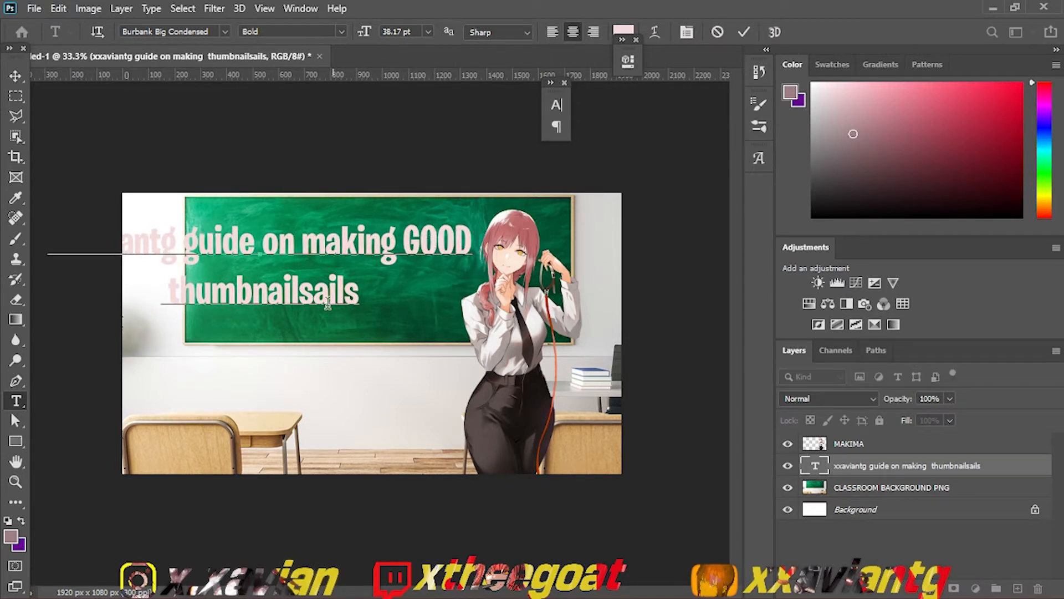
pyautogui.click(304, 294)
pyautogui.moveTo(329, 293); pyautogui.dragTo(374, 293)
pyautogui.press('BackSpace')
pyautogui.press('BackSpace')
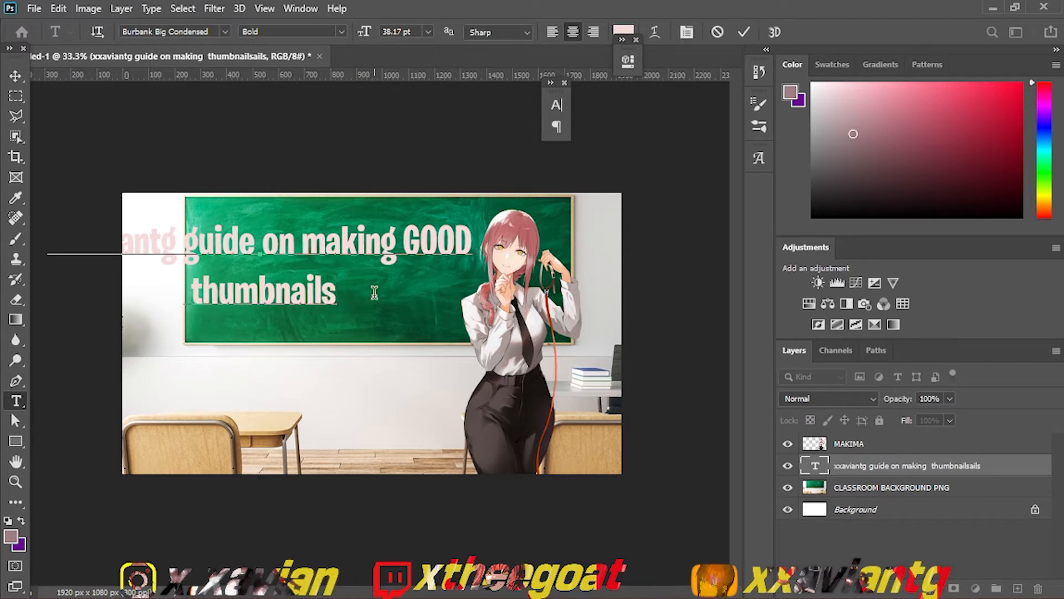
pyautogui.hotkey('ctrl', 'Return')
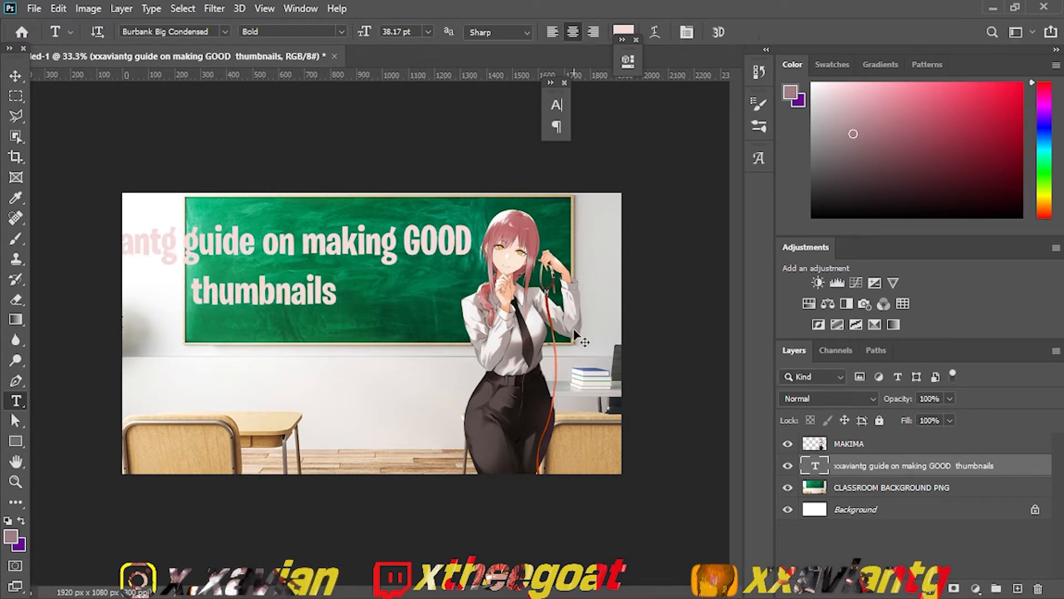
# Step: Scale the text to 70.38% and place it on the upper chalkboard at about X 827, Y 194 px
pyautogui.hotkey('ctrl', 't')
pyautogui.moveTo(486, 270); pyautogui.dragTo(465, 244)
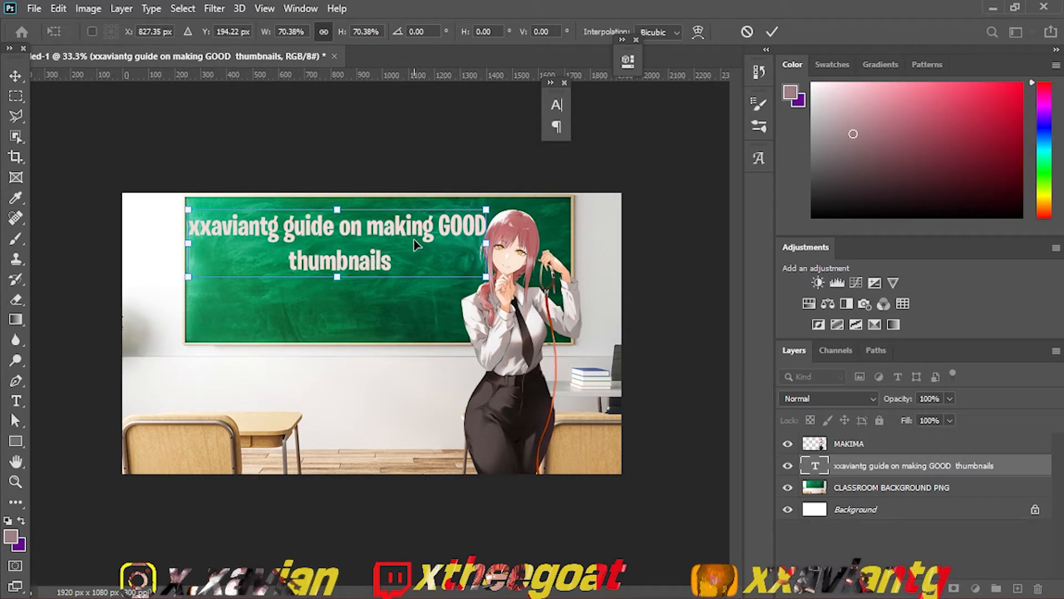
# Step: Enlarge the MAKIMA render and move it toward the canvas's lower right, centred at about X 1648, Y 619 px
pyautogui.click(831, 443)
pyautogui.hotkey('ctrl', 't')
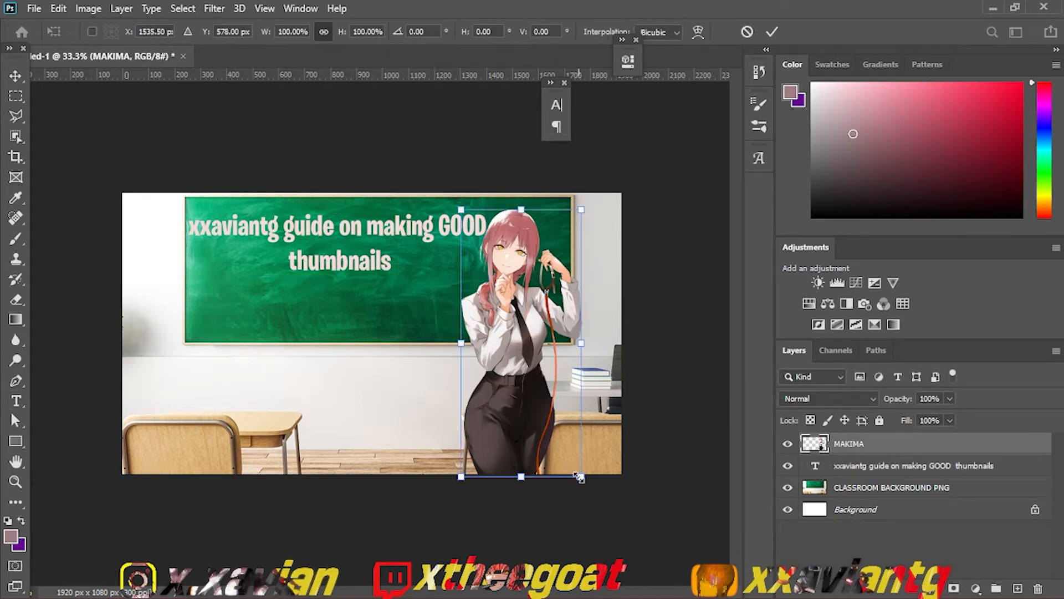
pyautogui.moveTo(581, 477); pyautogui.dragTo(597, 431)
pyautogui.press('Return')
# Step: Move the chalkboard text slightly down and right to about X 863, Y 233 px
pyautogui.press('t')
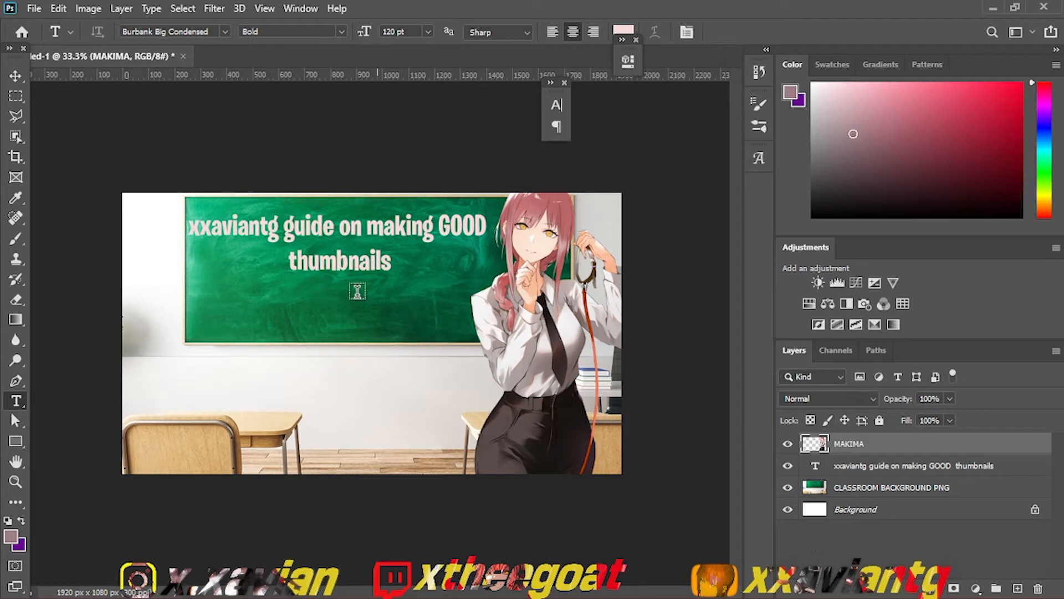
pyautogui.hotkey('ctrl', 't')
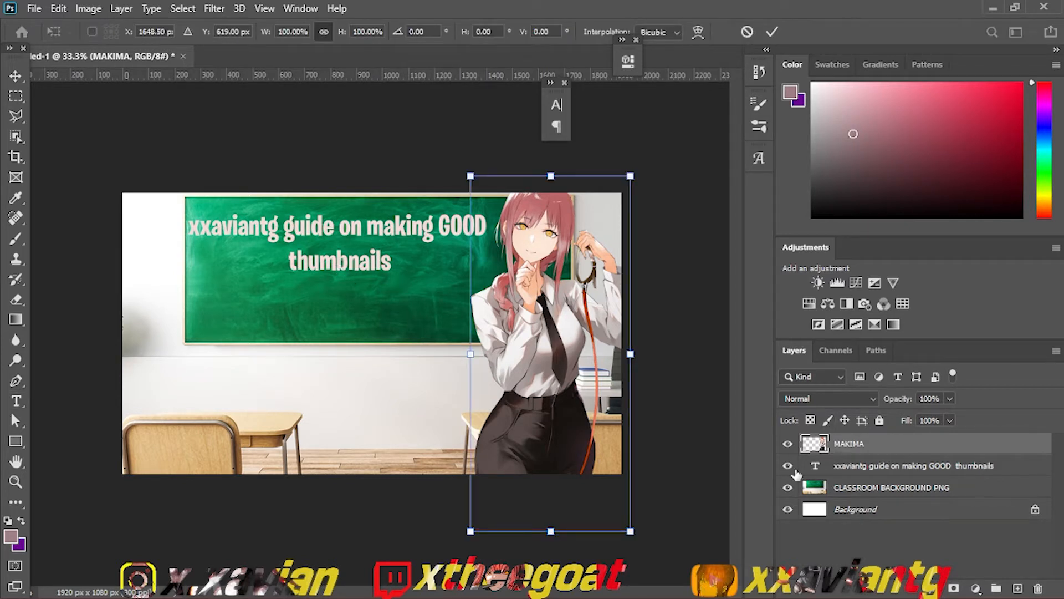
pyautogui.click(856, 472)
pyautogui.hotkey('ctrl', 't')
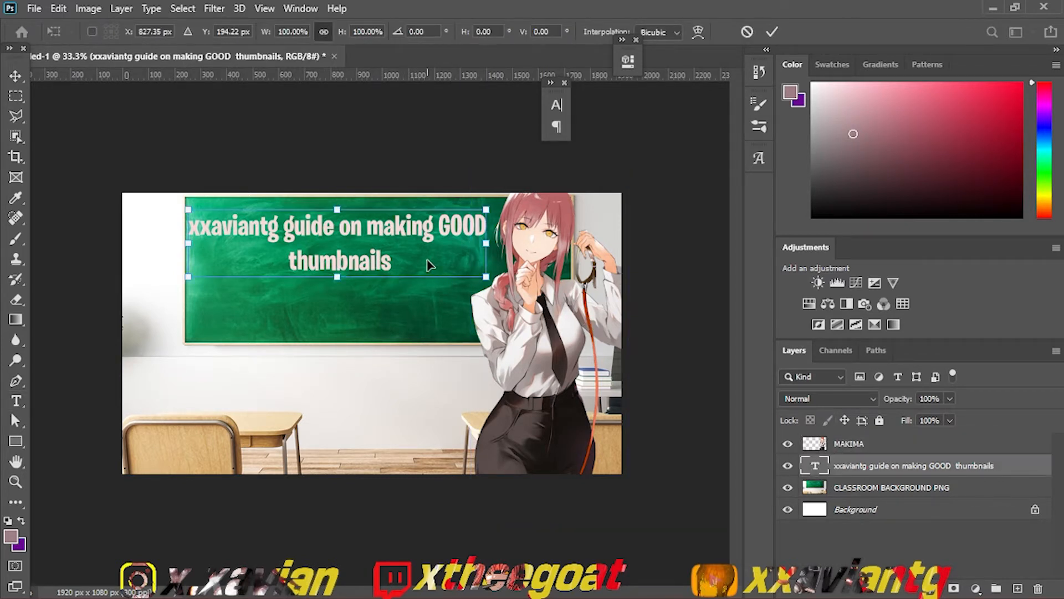
pyautogui.moveTo(428, 265)
pyautogui.mouseDown()
pyautogui.moveTo(469, 230)
pyautogui.moveTo(455, 233)
pyautogui.moveTo(437, 275)
pyautogui.mouseUp()
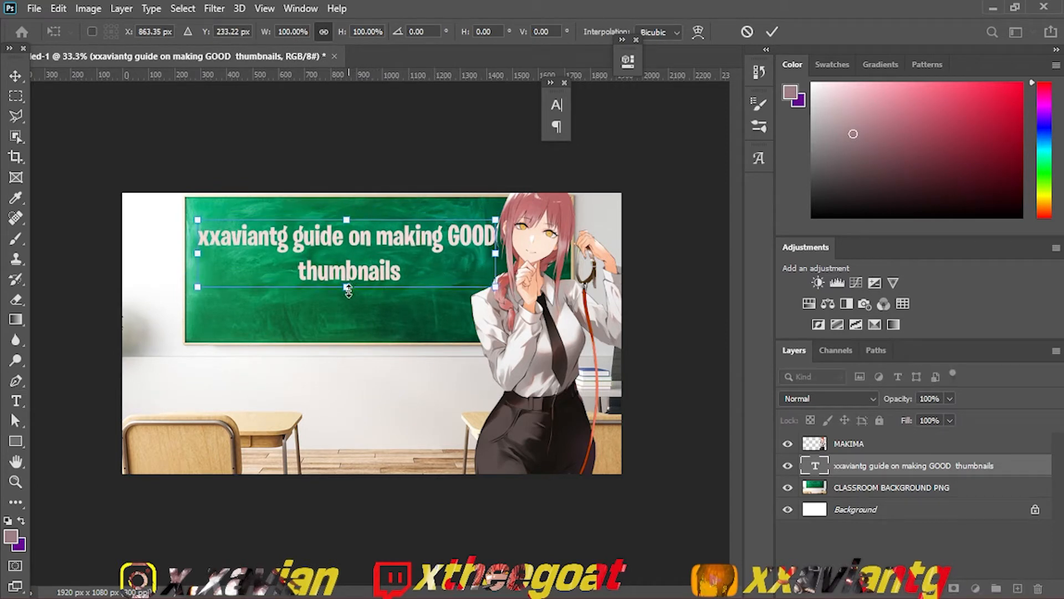
pyautogui.moveTo(349, 291)
pyautogui.mouseDown()
pyautogui.moveTo(349, 302)
pyautogui.moveTo(348, 291)
pyautogui.mouseUp()
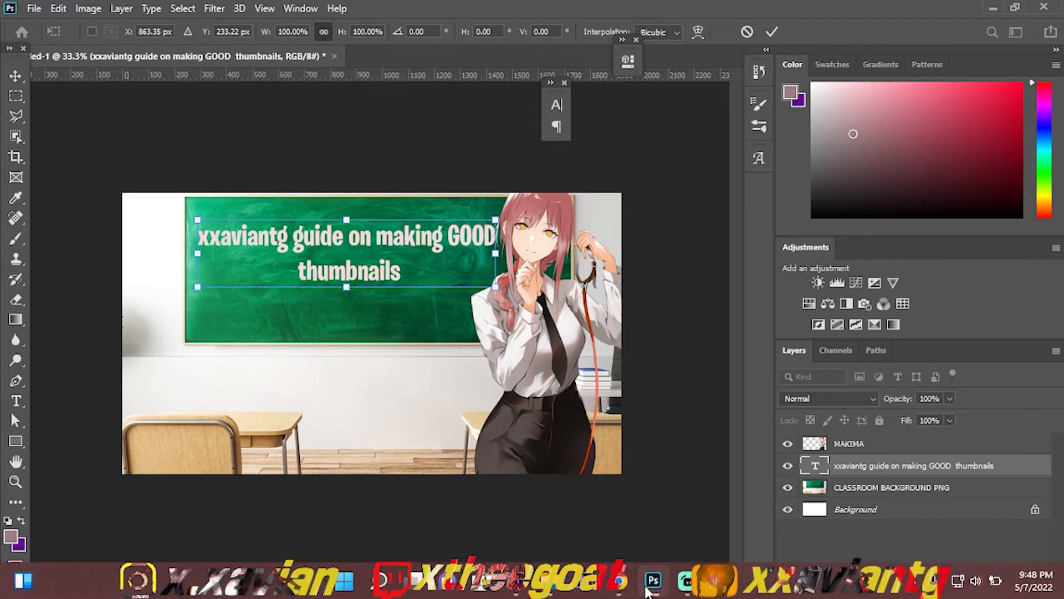
# Step: Switch to Chrome, enter "how to make a good anime thumbnail" in the YouTube search and select the whole phrase
pyautogui.click(620, 593)
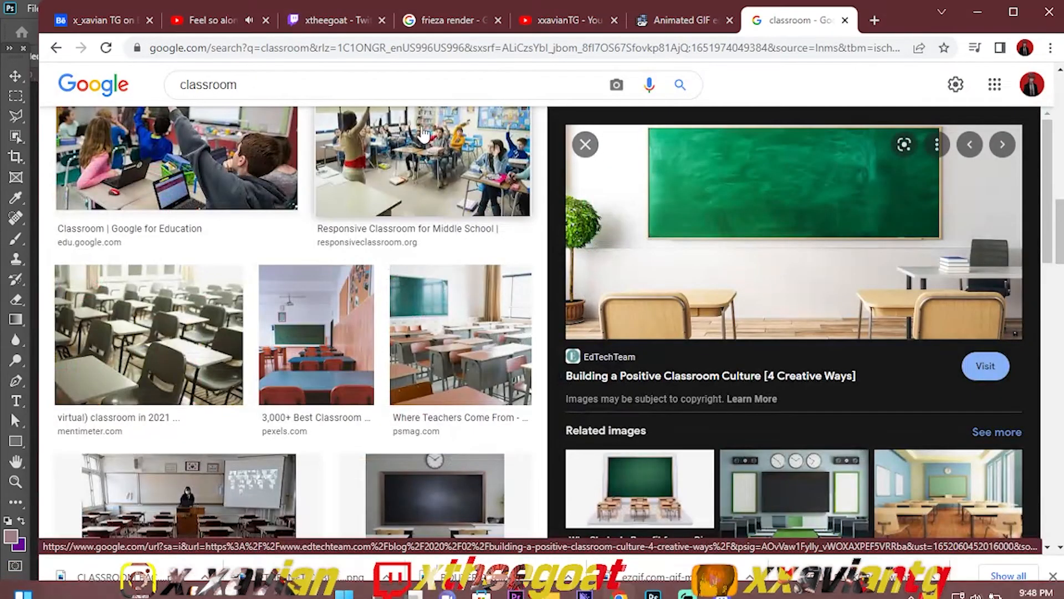
pyautogui.click(227, 17)
pyautogui.click(571, 20)
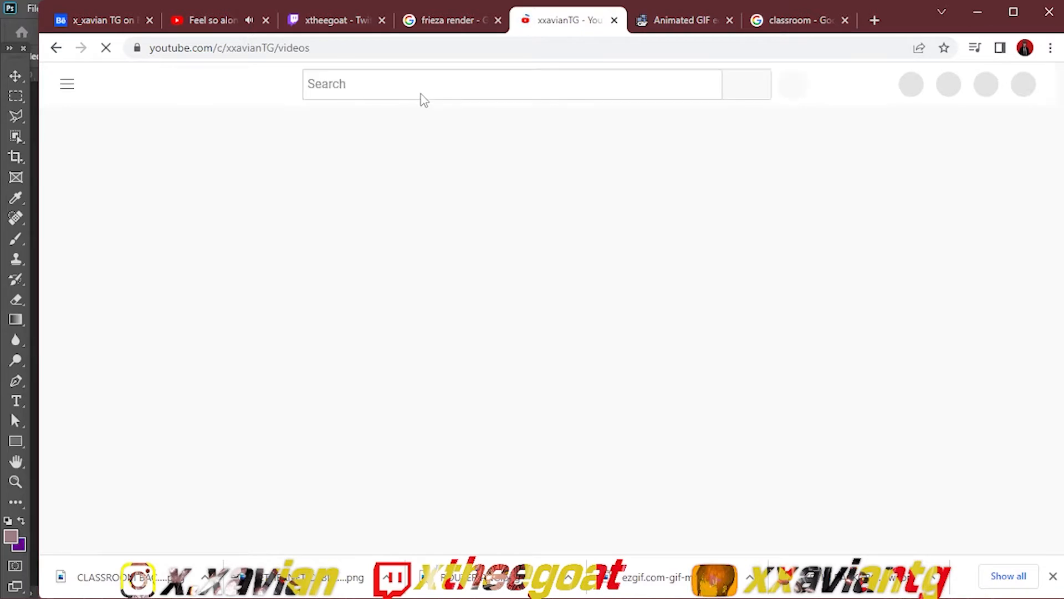
pyautogui.click(422, 94)
pyautogui.write('h')
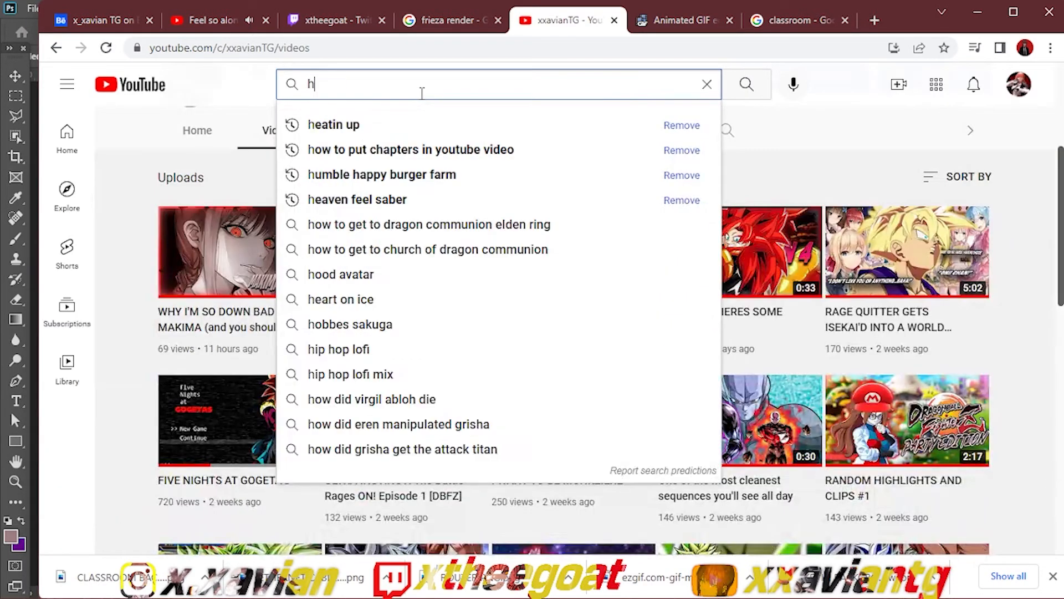
pyautogui.write('ow to make a')
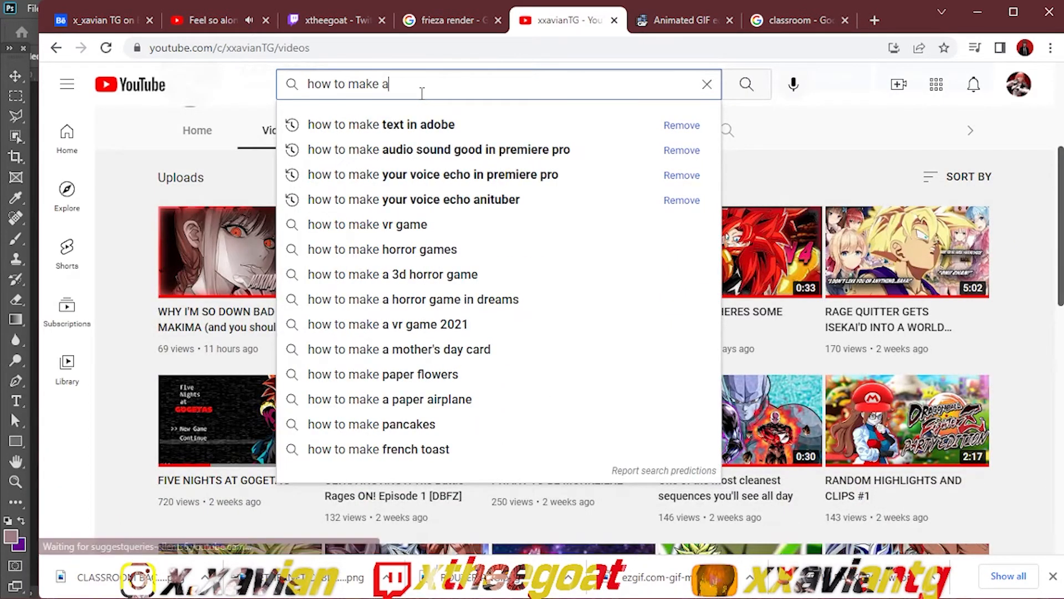
pyautogui.write(' good anime thumbnai')
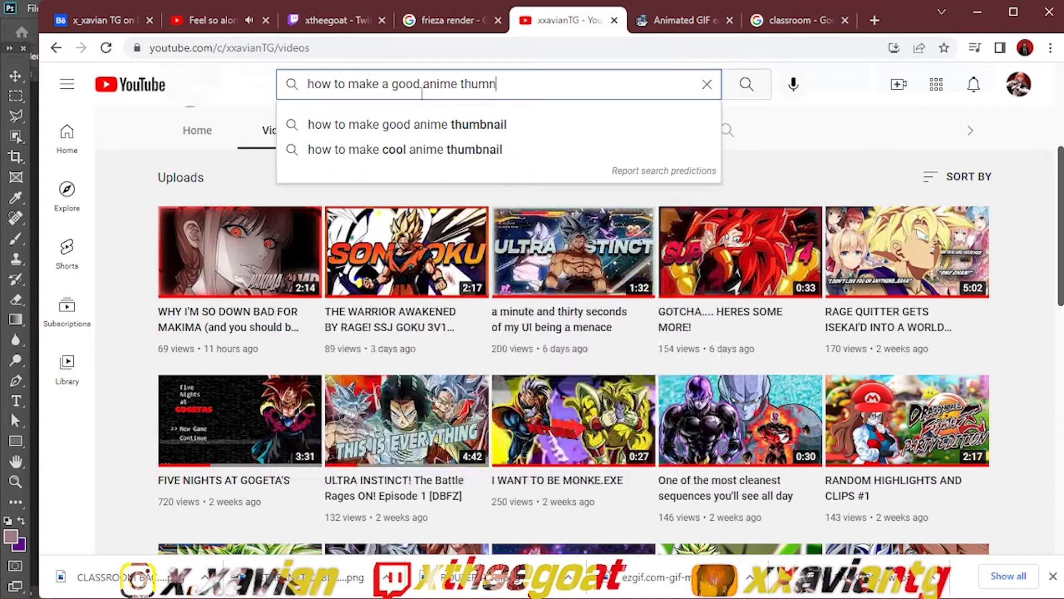
pyautogui.write('l')
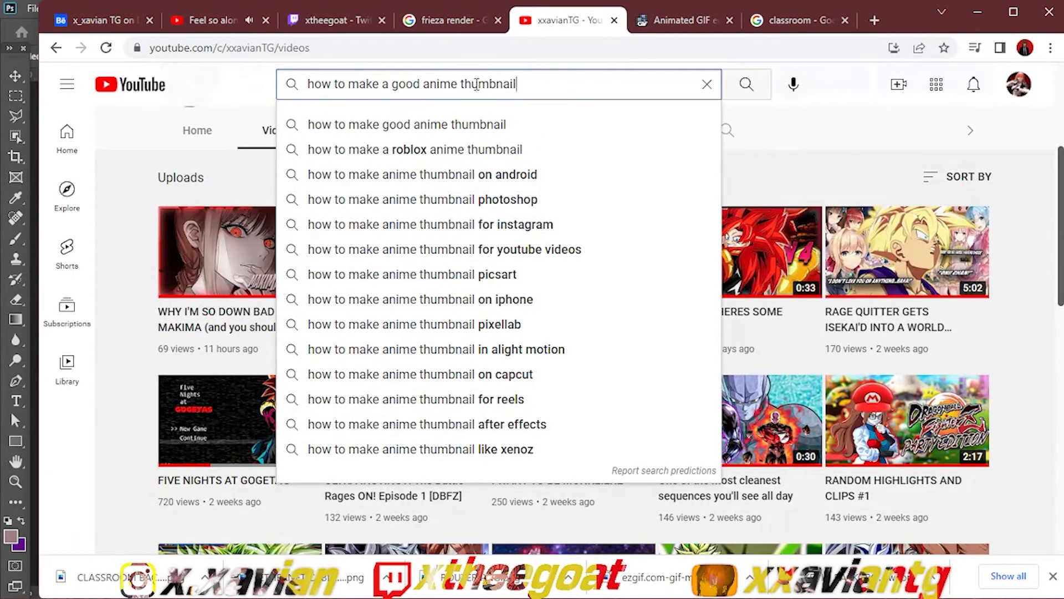
pyautogui.hotkey('ctrl', 'a')
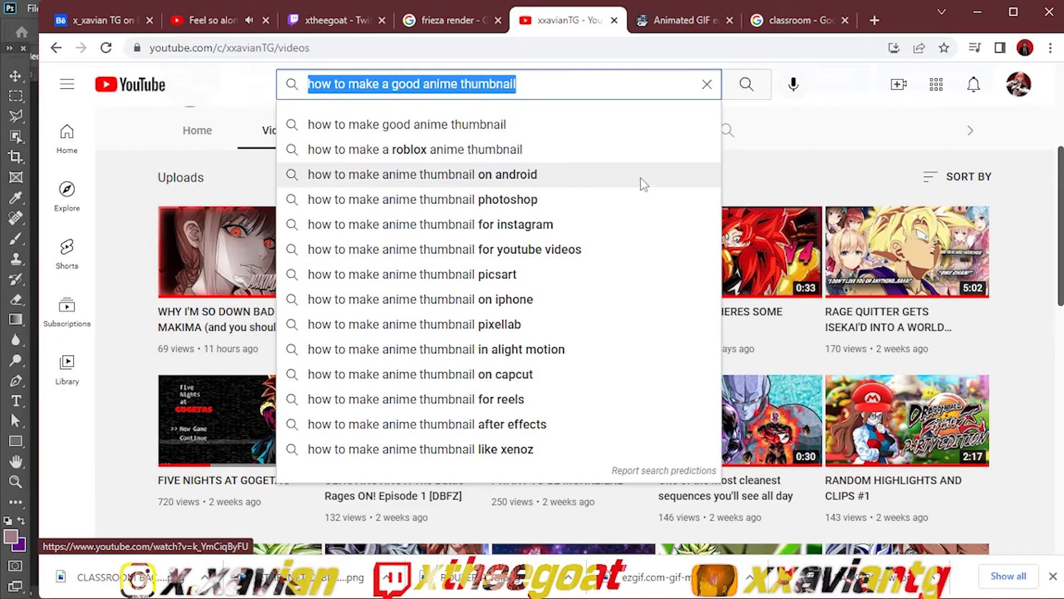
# Step: Minimize Chrome and Photoshop and create a new text document on the desktop
pyautogui.click(976, 11)
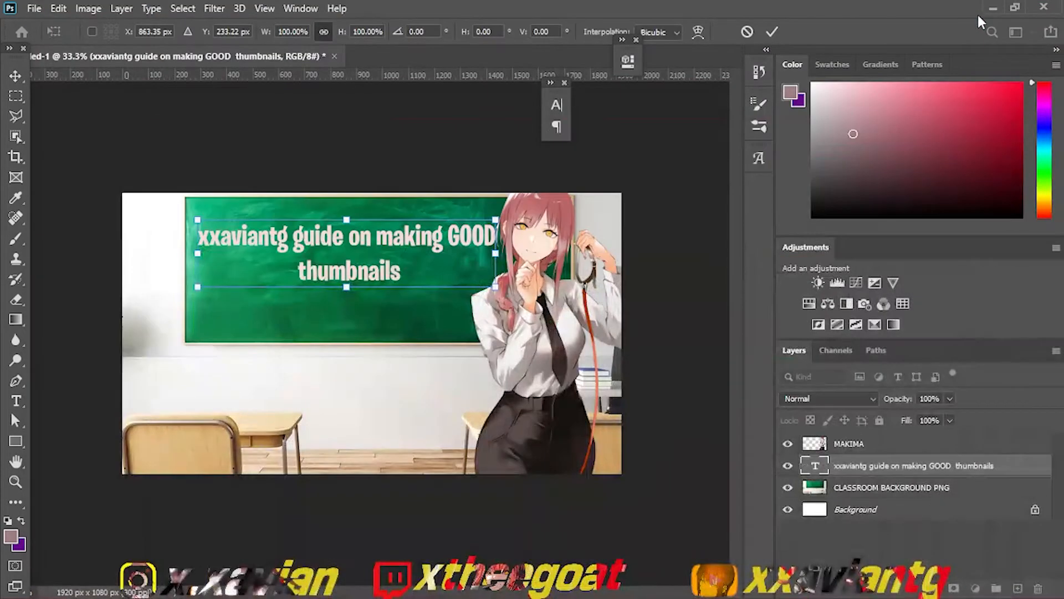
pyautogui.click(993, 9)
pyautogui.click(993, 8)
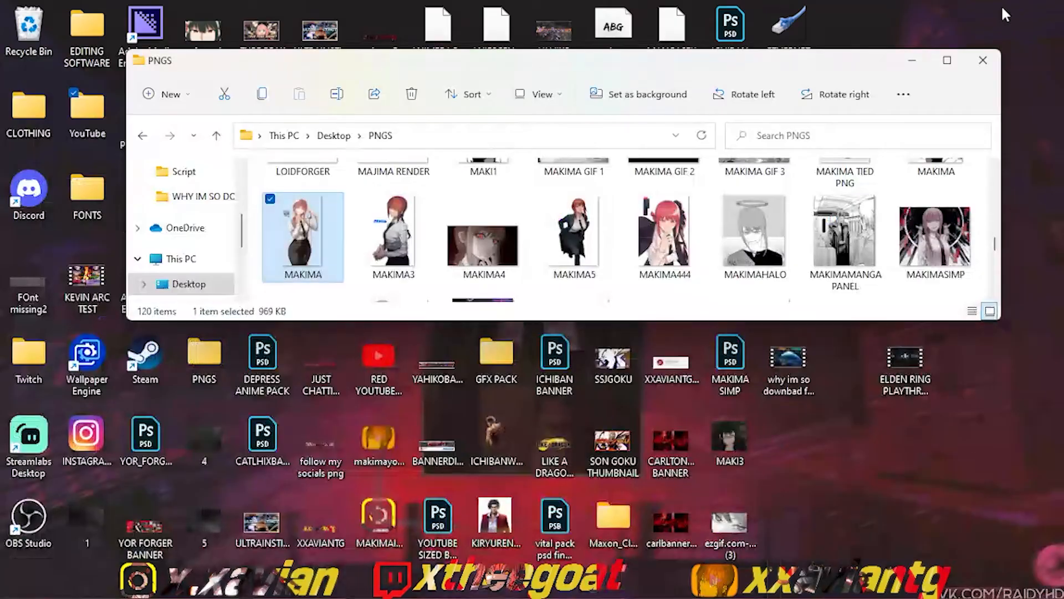
pyautogui.rightClick(919, 31)
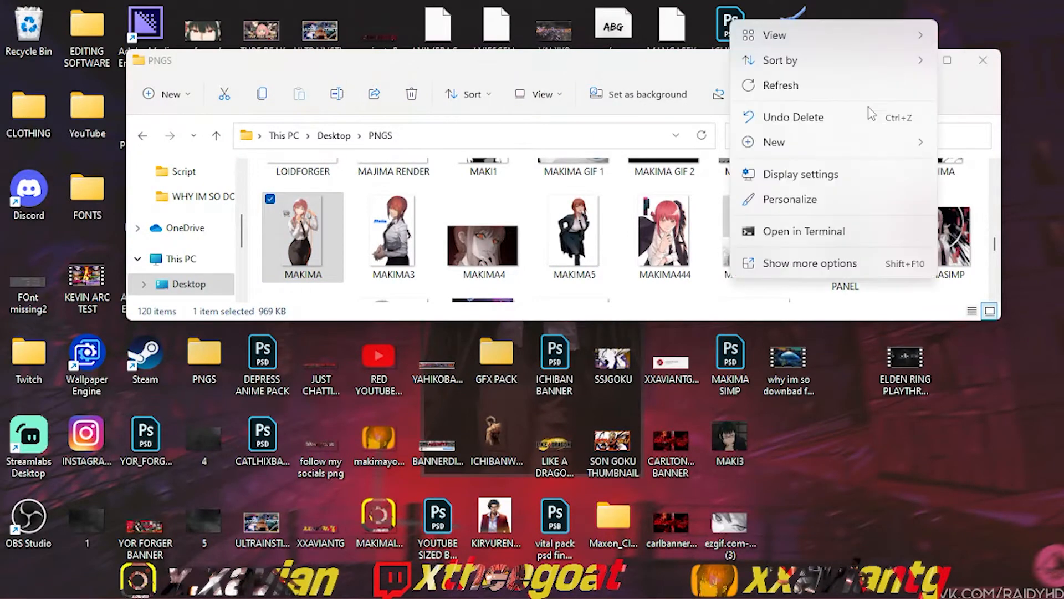
pyautogui.moveTo(862, 143)
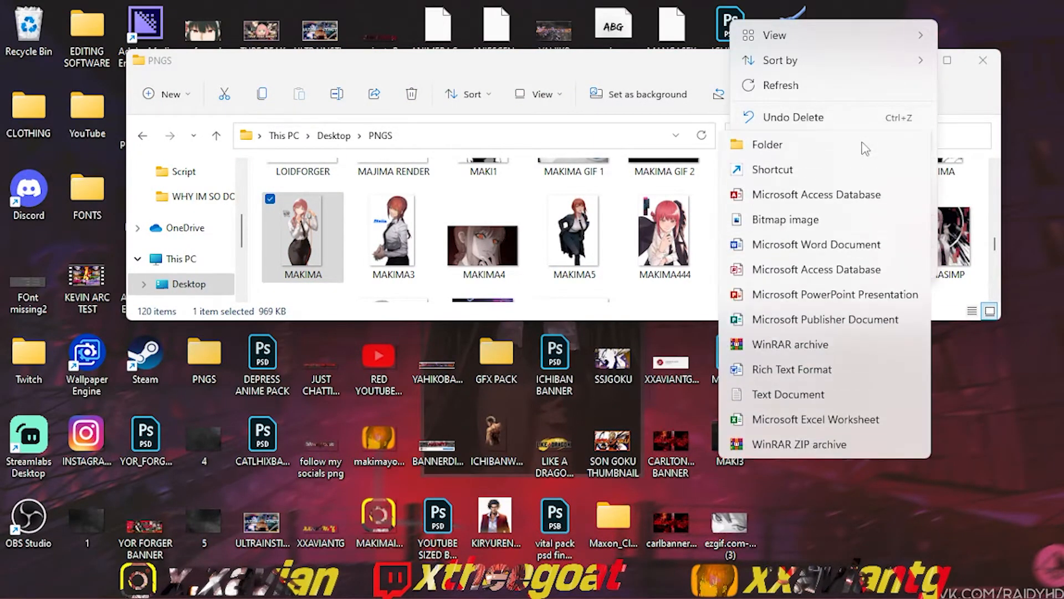
pyautogui.click(754, 396)
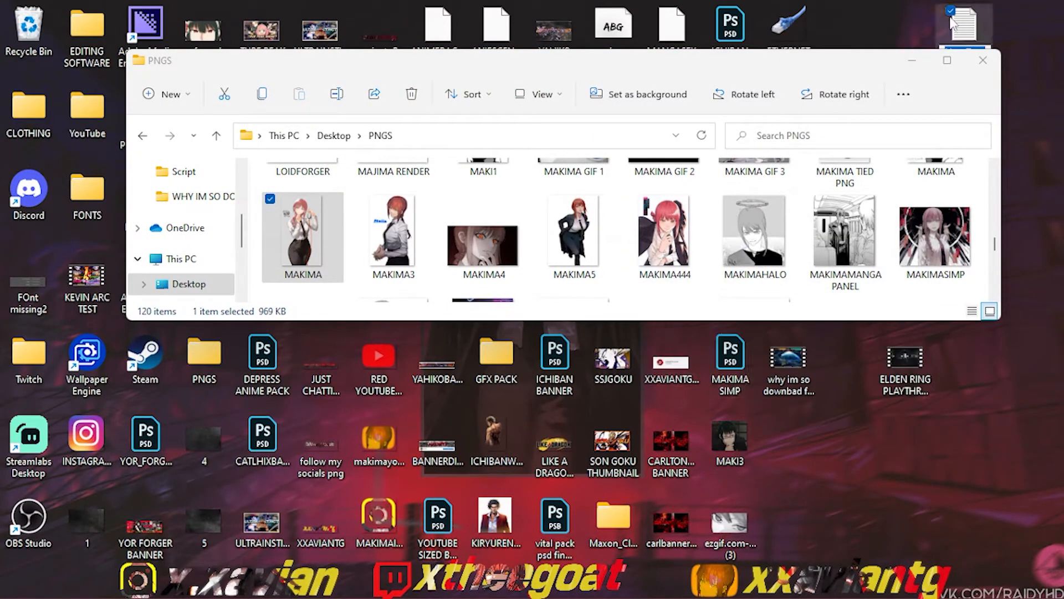
# Step: Put "how to make a good anime thumbnail" in the new text document and close it without saving
pyautogui.click(963, 28)
pyautogui.write('how to make a good anime thumbnail')
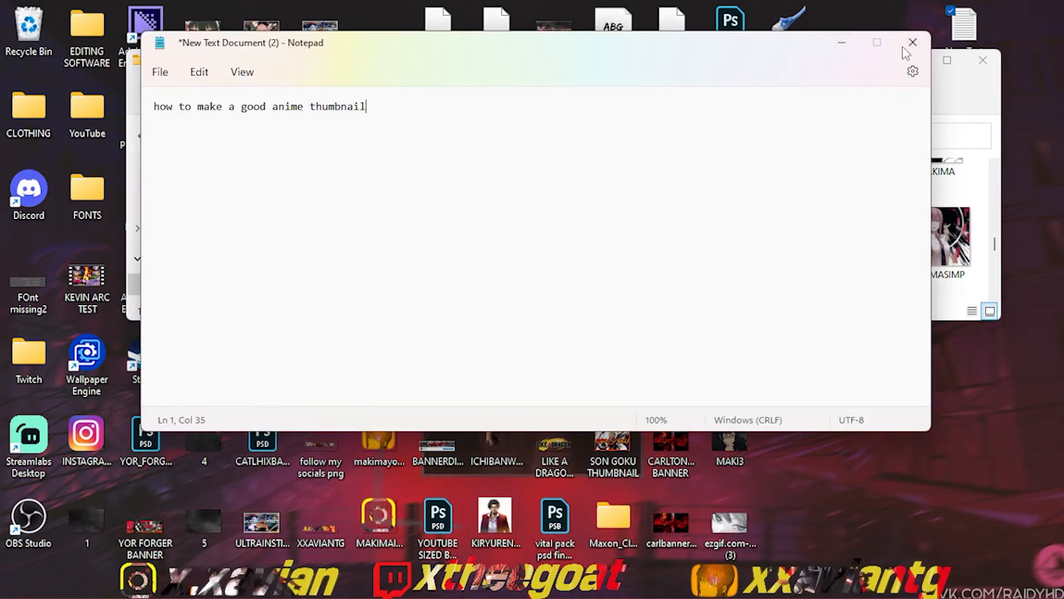
pyautogui.click(912, 43)
pyautogui.press('n')
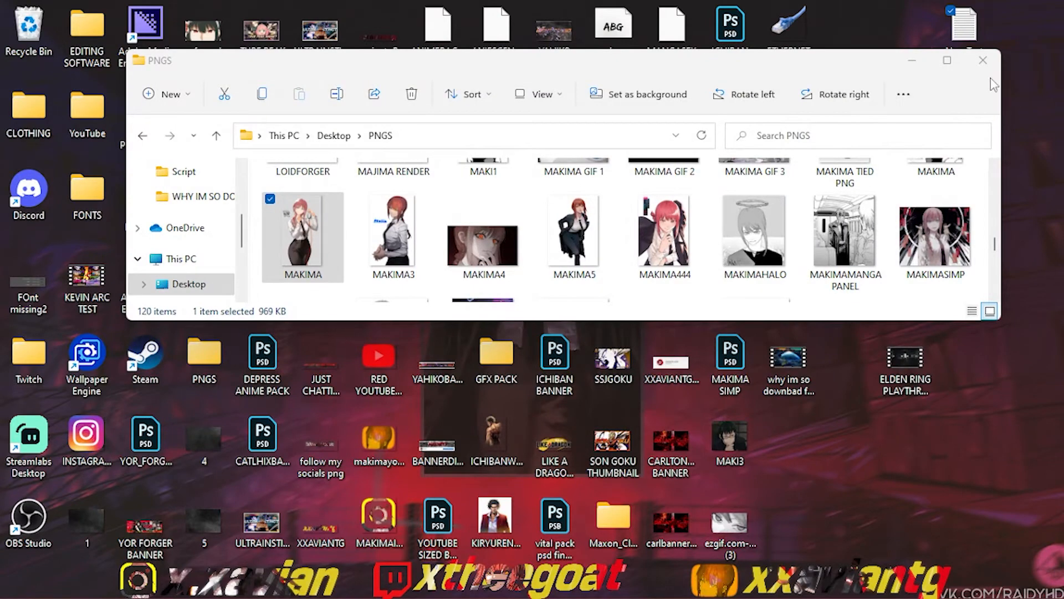
# Step: Close the PNGS folder, return to Chrome and run the YouTube search for "how to make a good anime thumbnail"
pyautogui.click(982, 61)
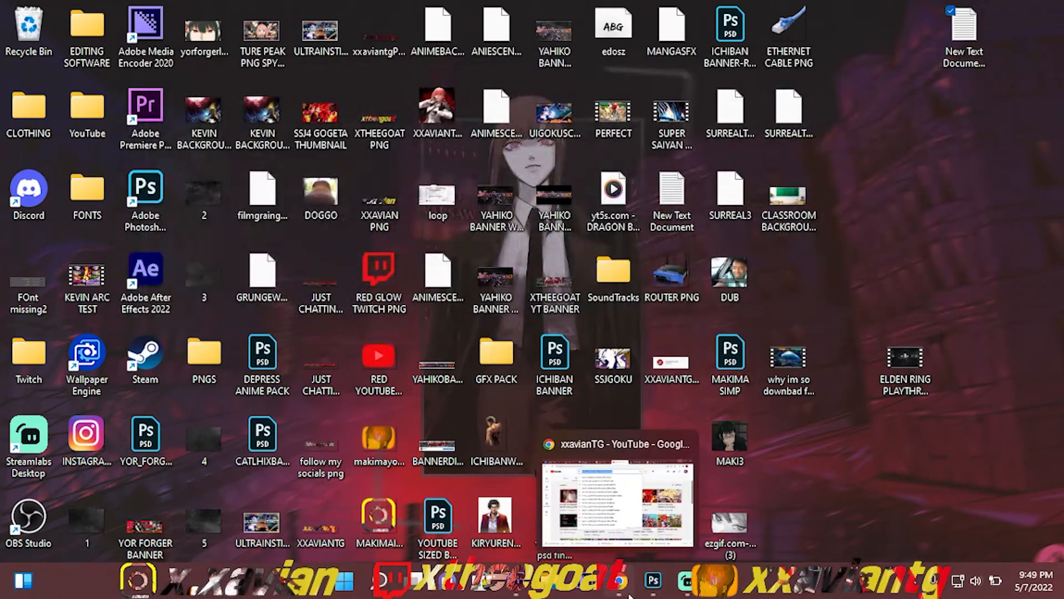
pyautogui.click(630, 596)
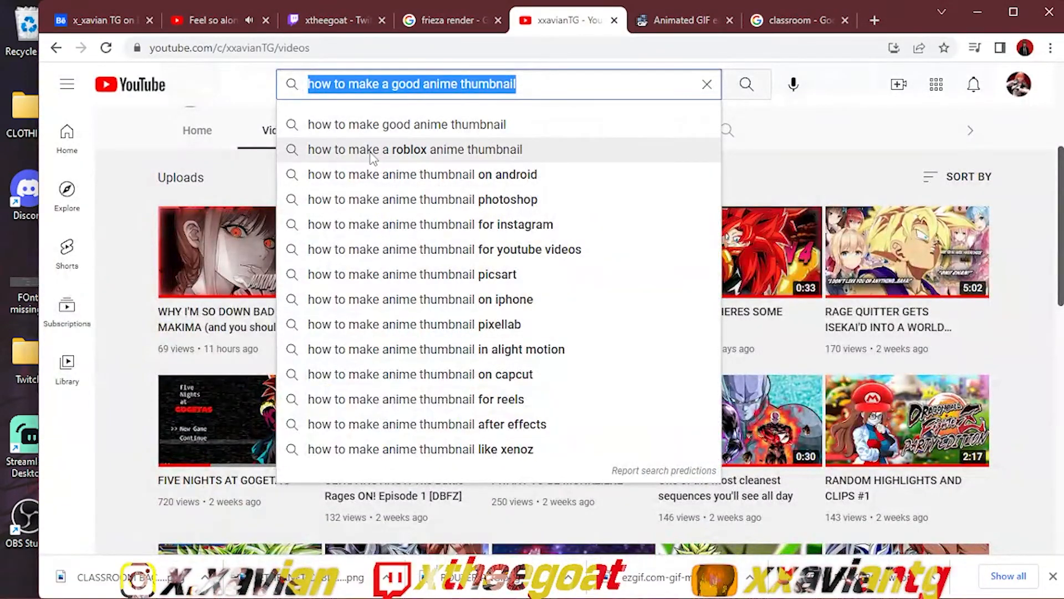
pyautogui.press('Return')
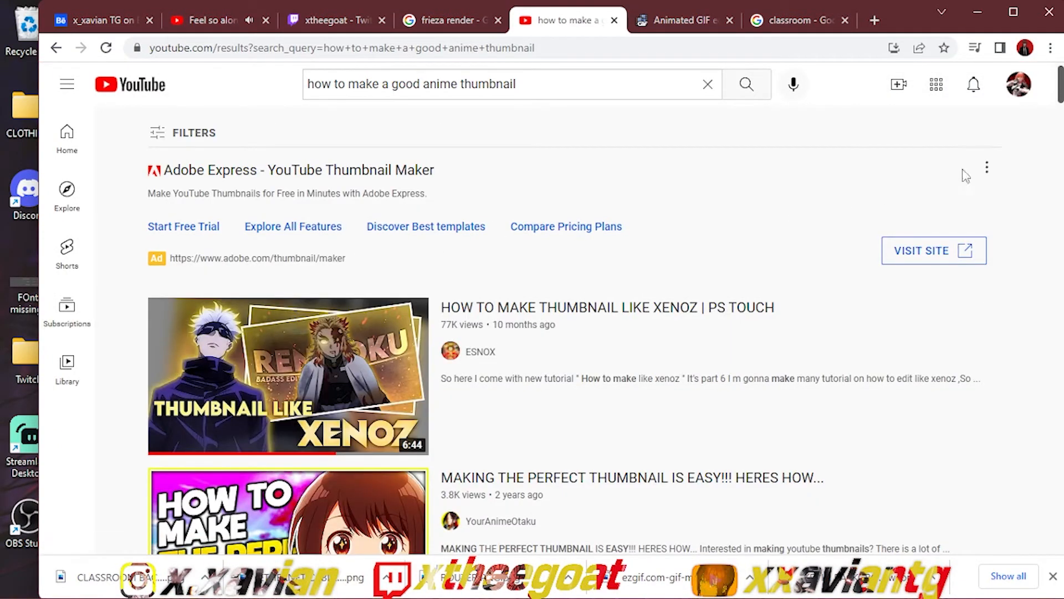
# Step: Examine the thumbnail designs of the tutorial videos in the YouTube results for ideas
pyautogui.moveTo(1062, 102); pyautogui.dragTo(1062, 110)
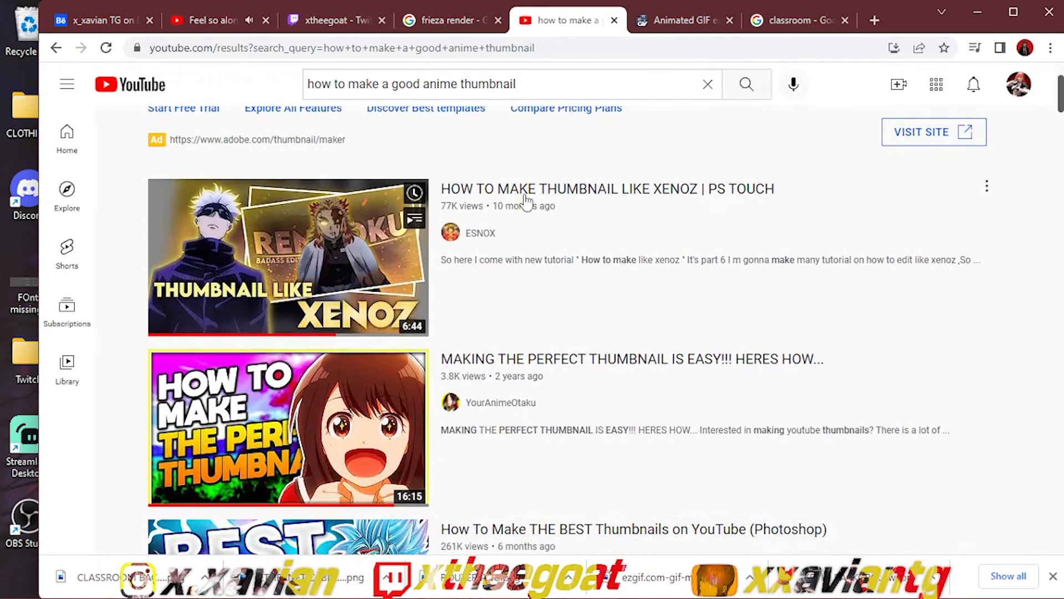
pyautogui.scroll(-3, 491, 281)
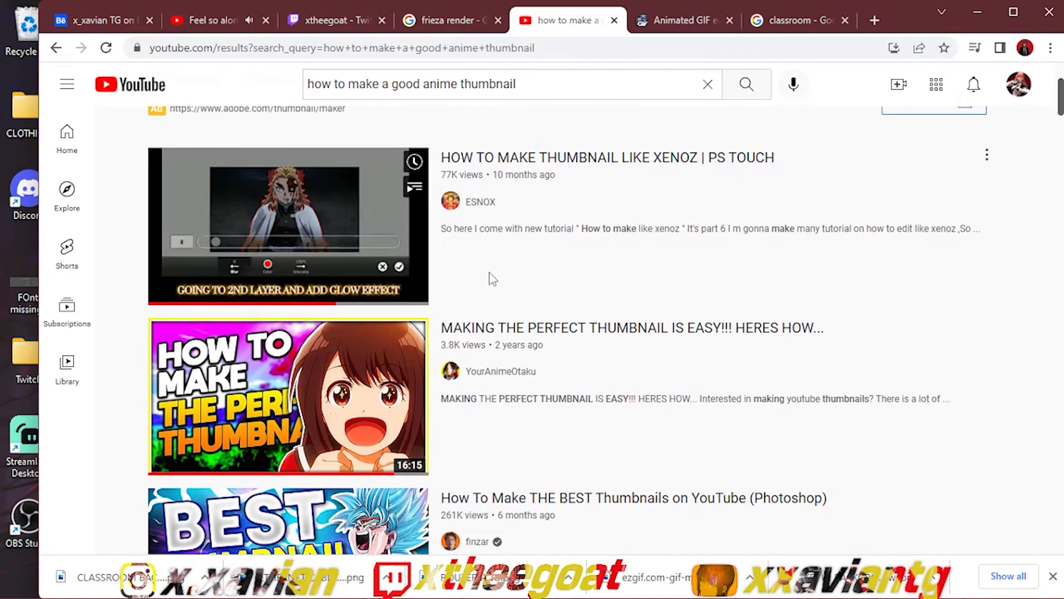
pyautogui.scroll(-3, 343, 383)
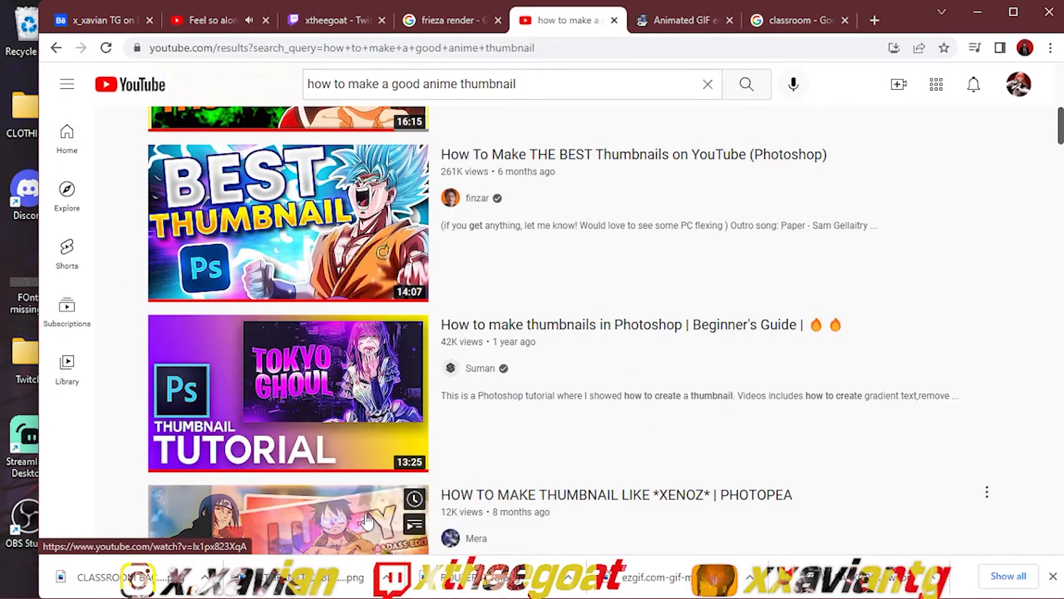
pyautogui.scroll(-3, 367, 521)
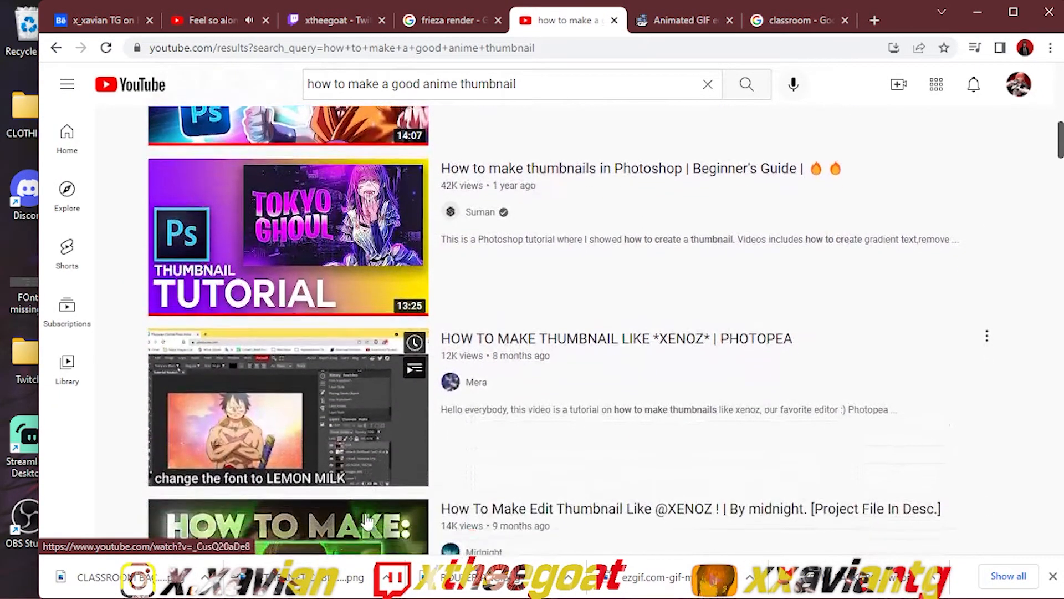
pyautogui.scroll(-5, 367, 521)
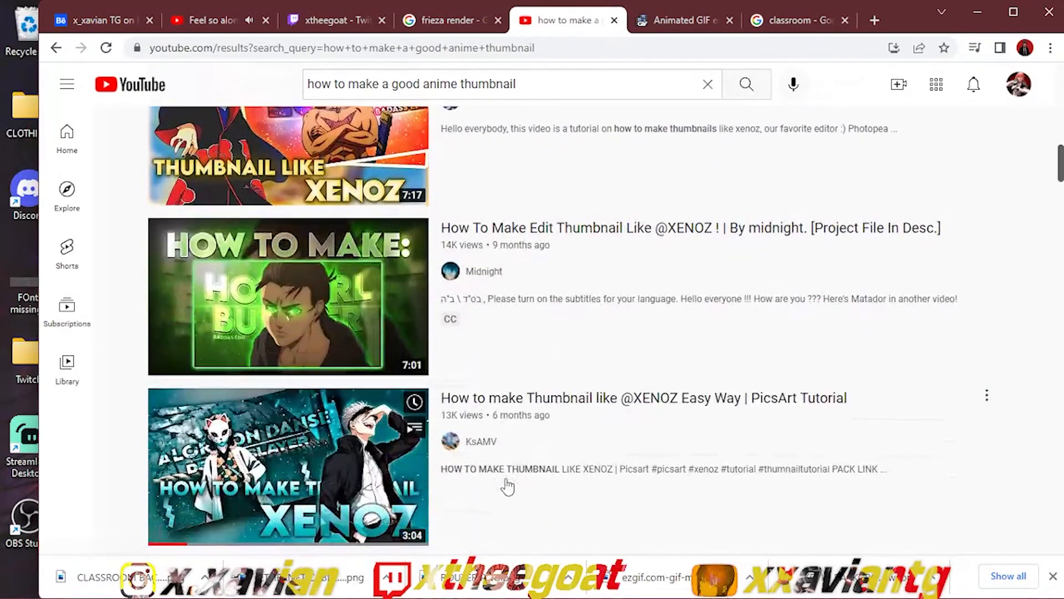
pyautogui.scroll(-6, 507, 487)
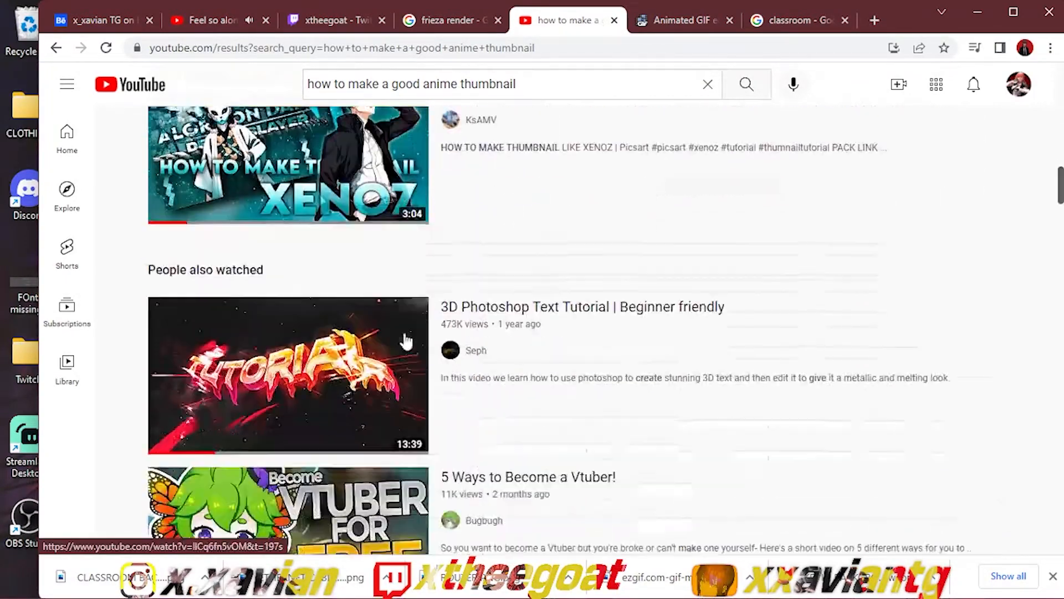
pyautogui.scroll(-5, 406, 341)
pyautogui.scroll(-4, 452, 310)
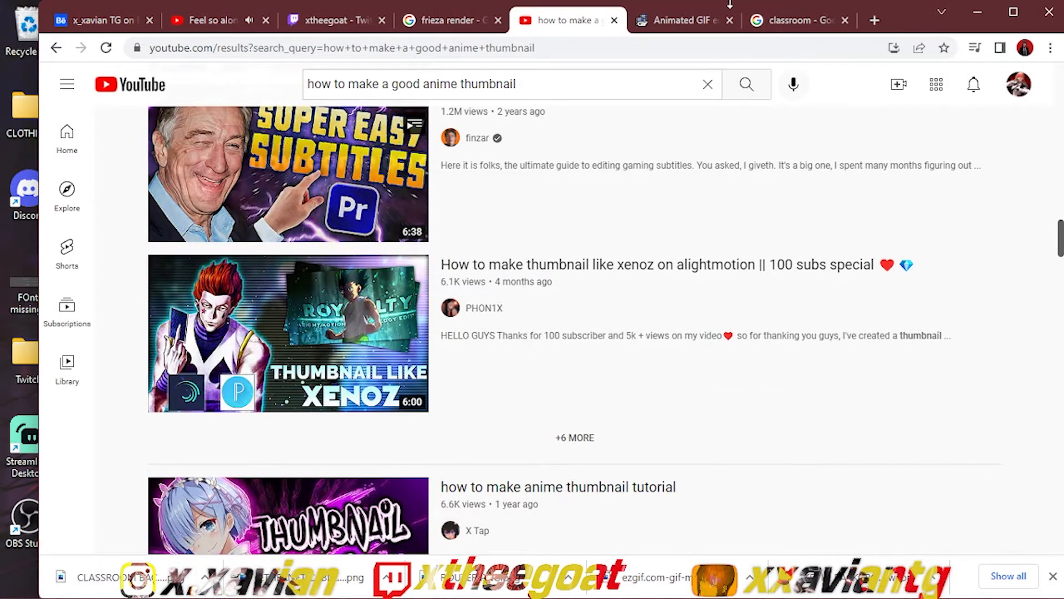
# Step: Search Google Images for "photoshop png" in a new browser tab
pyautogui.click(829, 21)
pyautogui.click(876, 20)
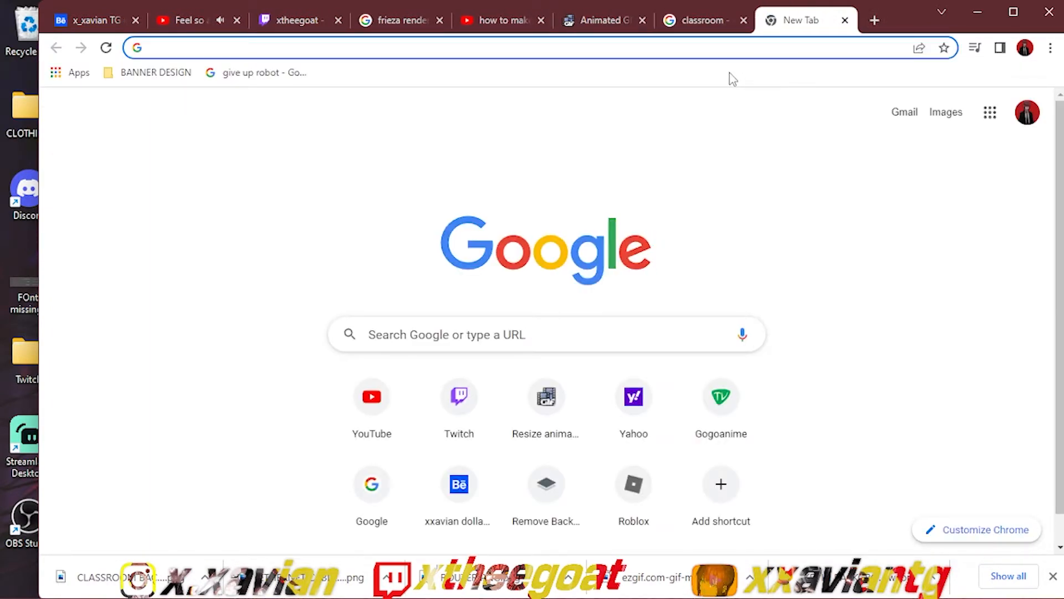
pyautogui.write('Phot')
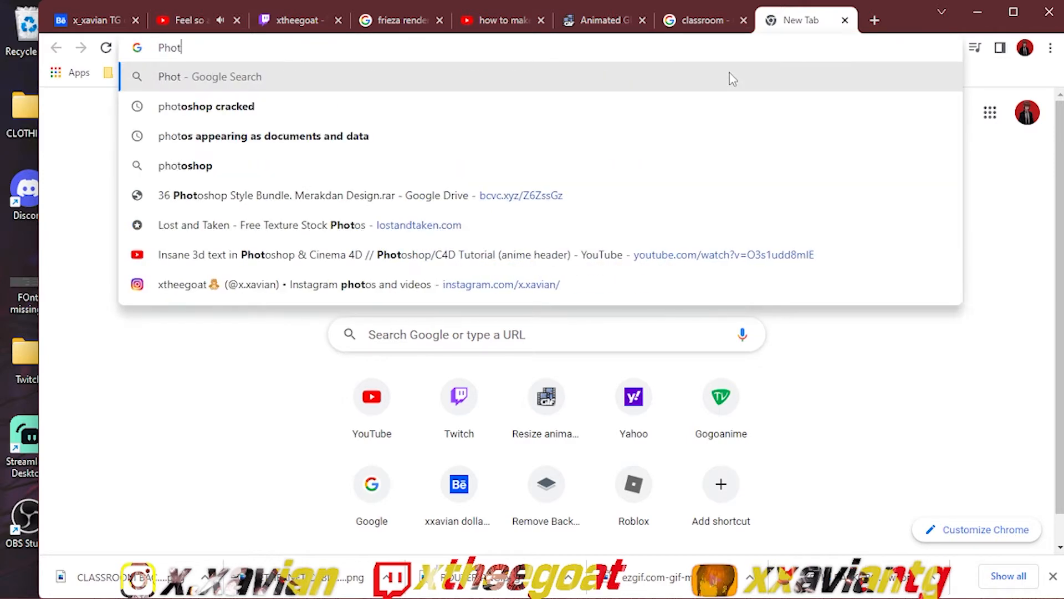
pyautogui.write('oshop png')
pyautogui.press('Return')
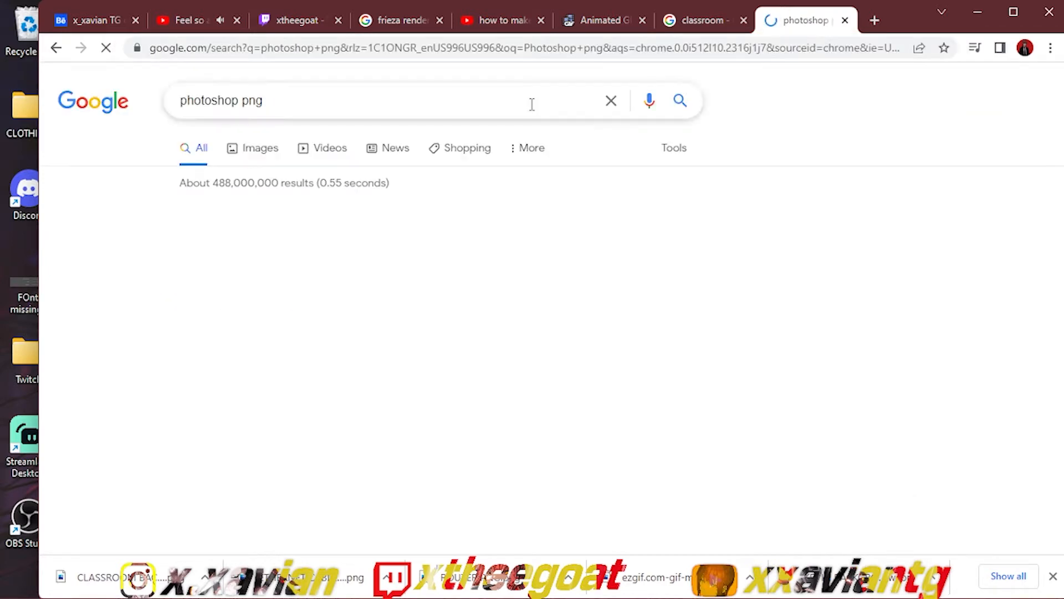
pyautogui.click(259, 151)
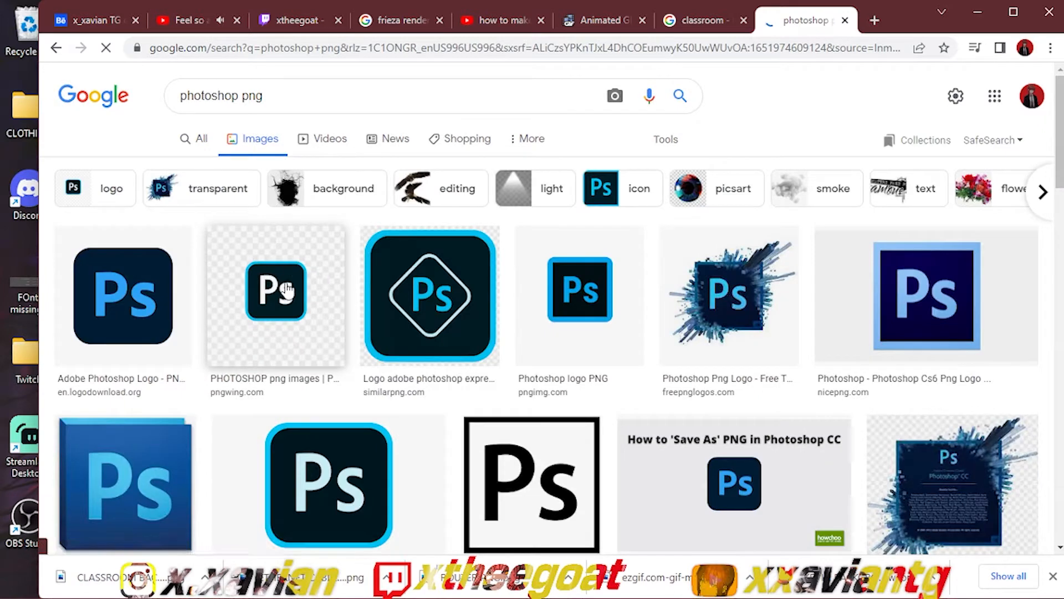
# Step: Preview several of the Photoshop logo images in the results to compare their designs
pyautogui.click(424, 269)
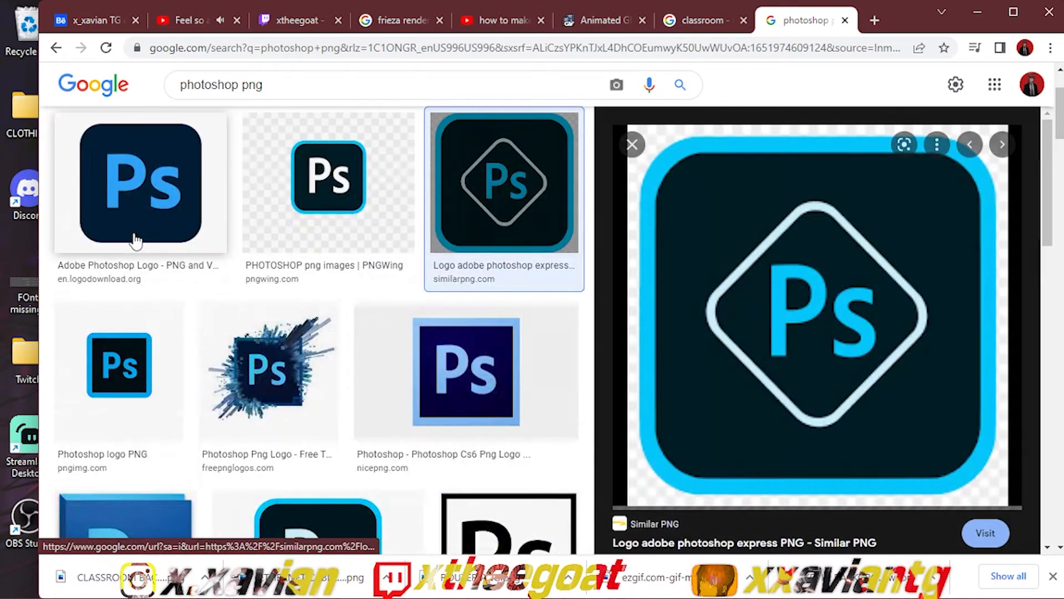
pyautogui.click(136, 241)
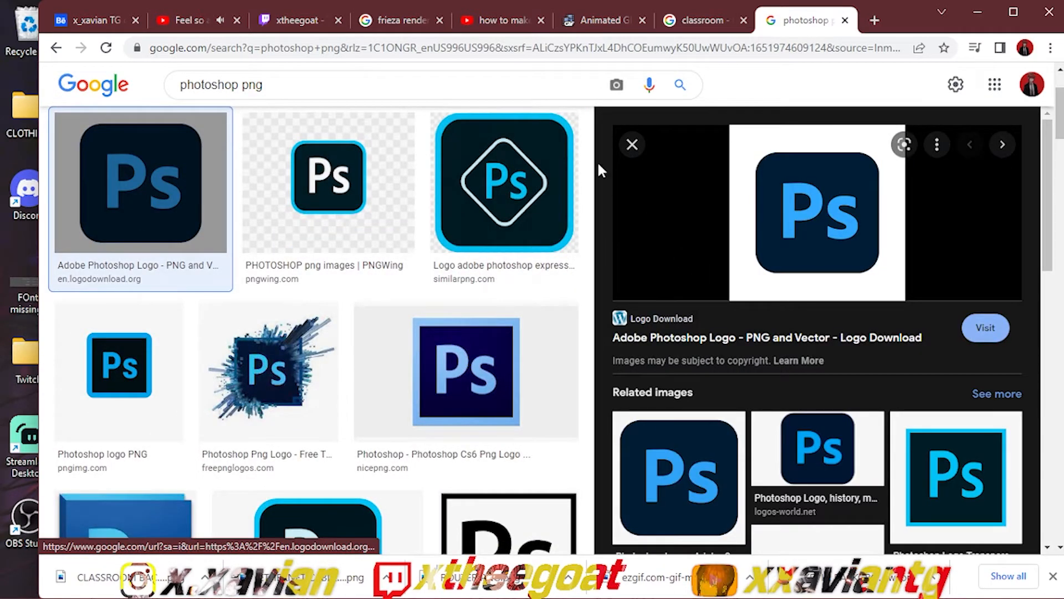
pyautogui.click(146, 372)
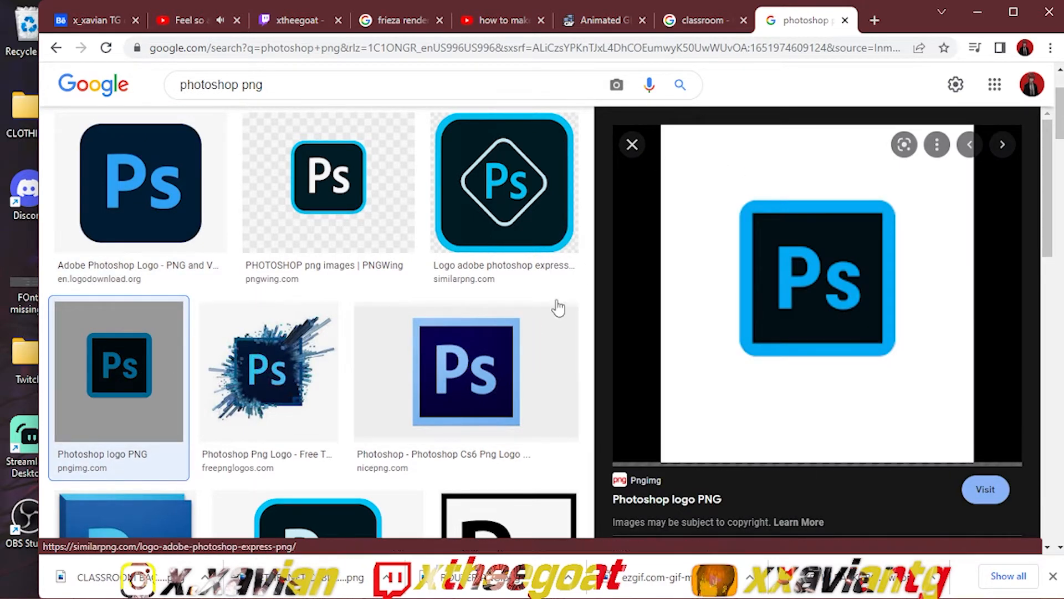
pyautogui.click(444, 408)
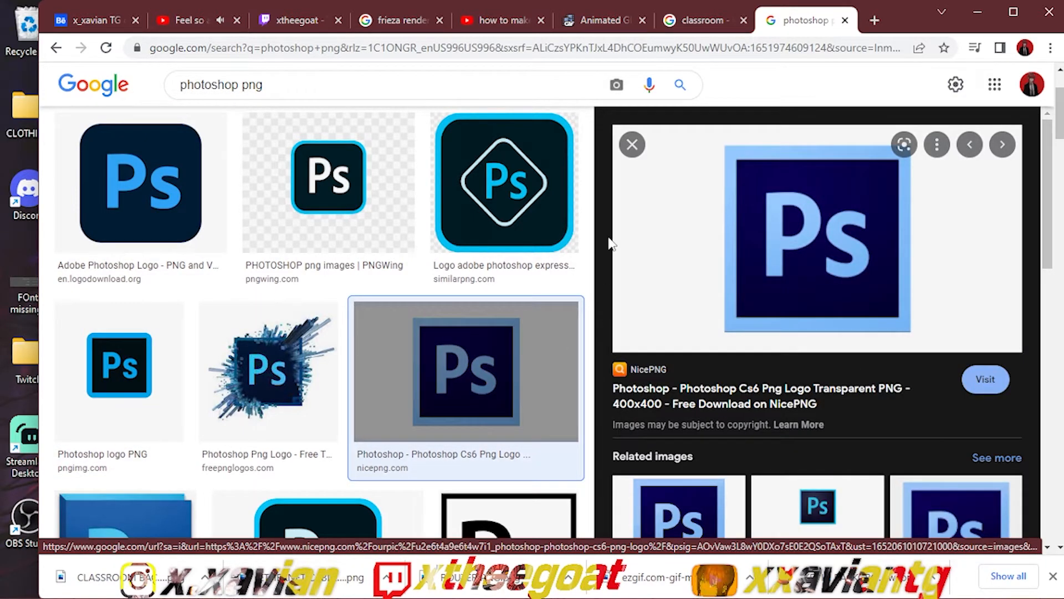
pyautogui.click(632, 144)
pyautogui.click(715, 203)
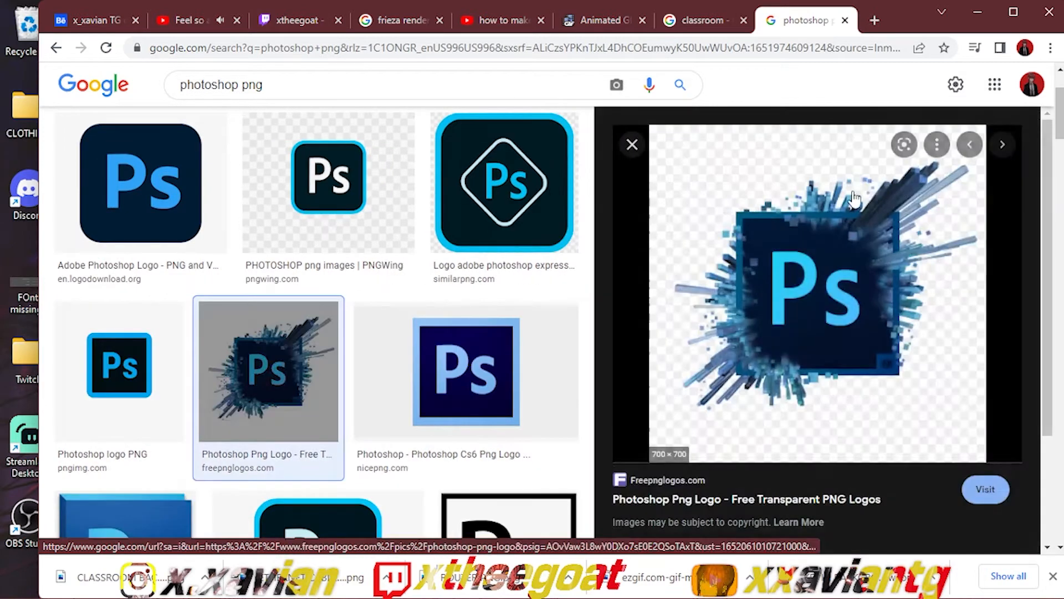
pyautogui.click(632, 144)
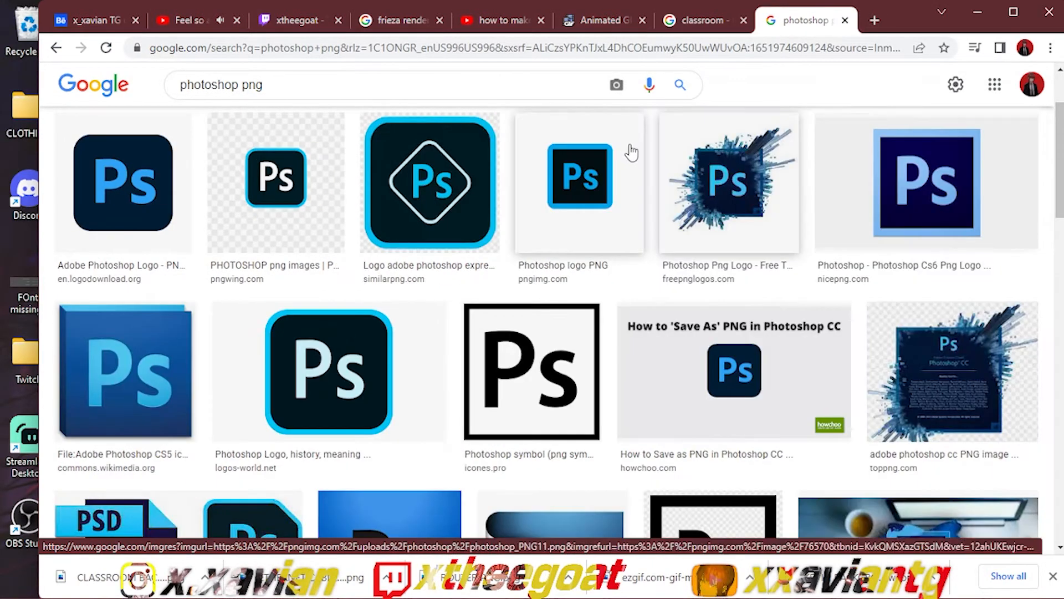
pyautogui.click(907, 178)
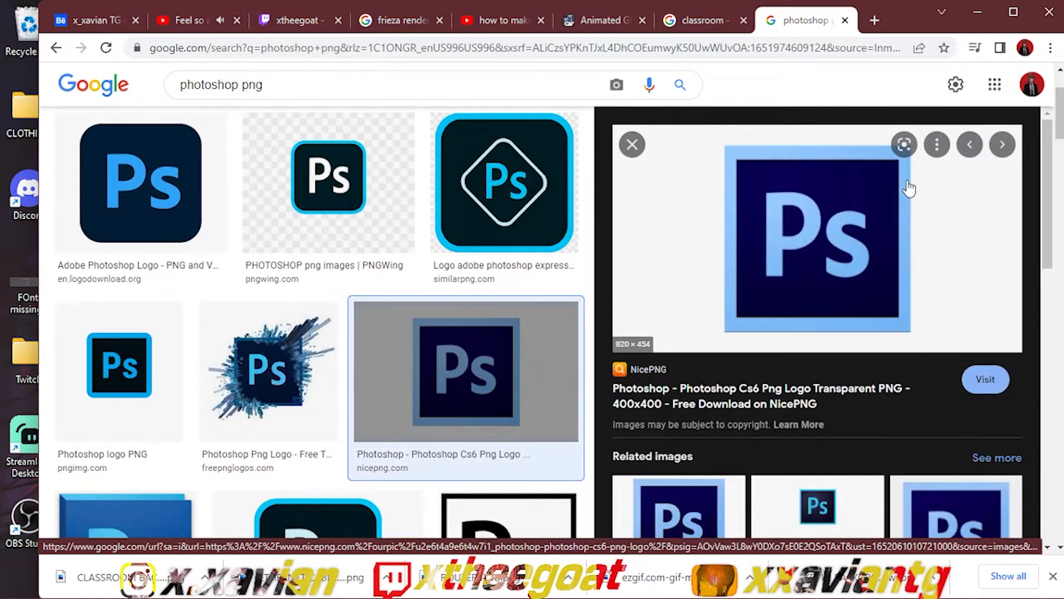
pyautogui.click(632, 145)
# Step: Extend the image search to "photoshop png deviant art"
pyautogui.click(347, 93)
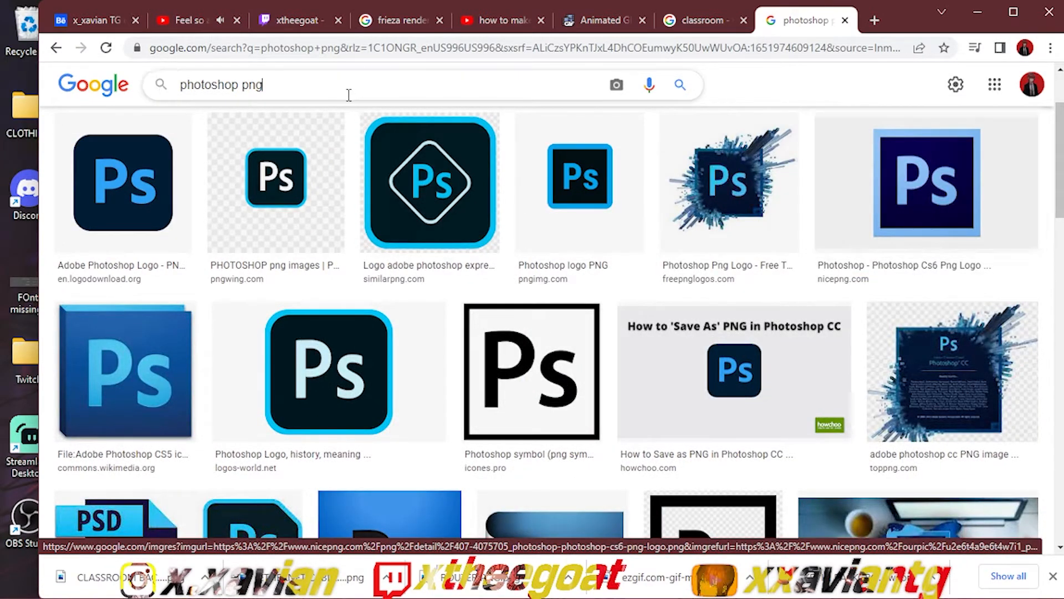
pyautogui.write('deviant art')
pyautogui.press('Return')
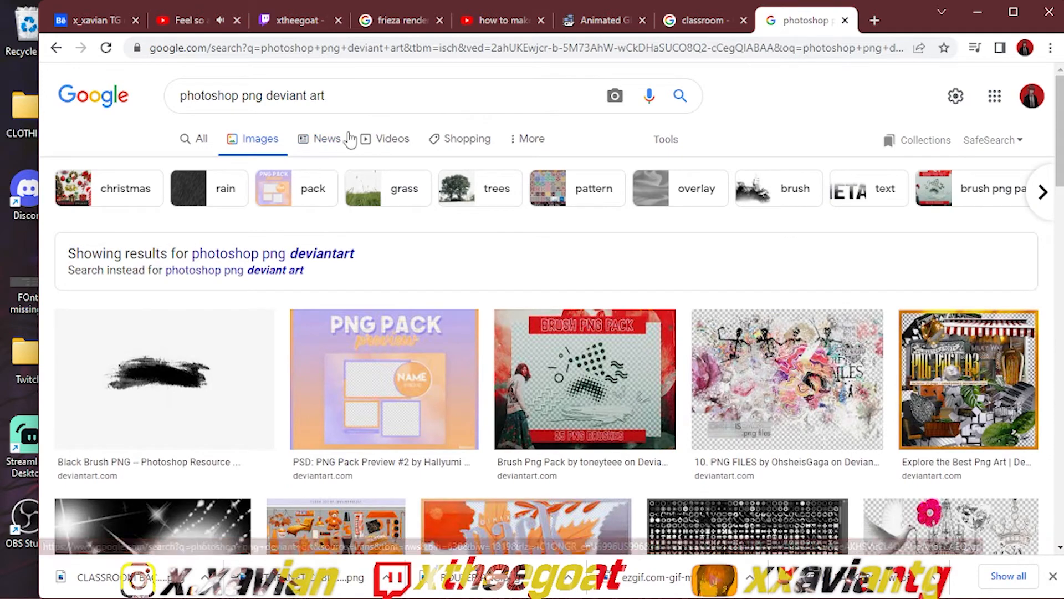
# Step: Search again for just "photoshop png" and look through the logo results, previewing the PSD file icons from Pngimg
pyautogui.click(354, 98)
pyautogui.moveTo(354, 98); pyautogui.dragTo(275, 99)
pyautogui.press('BackSpace')
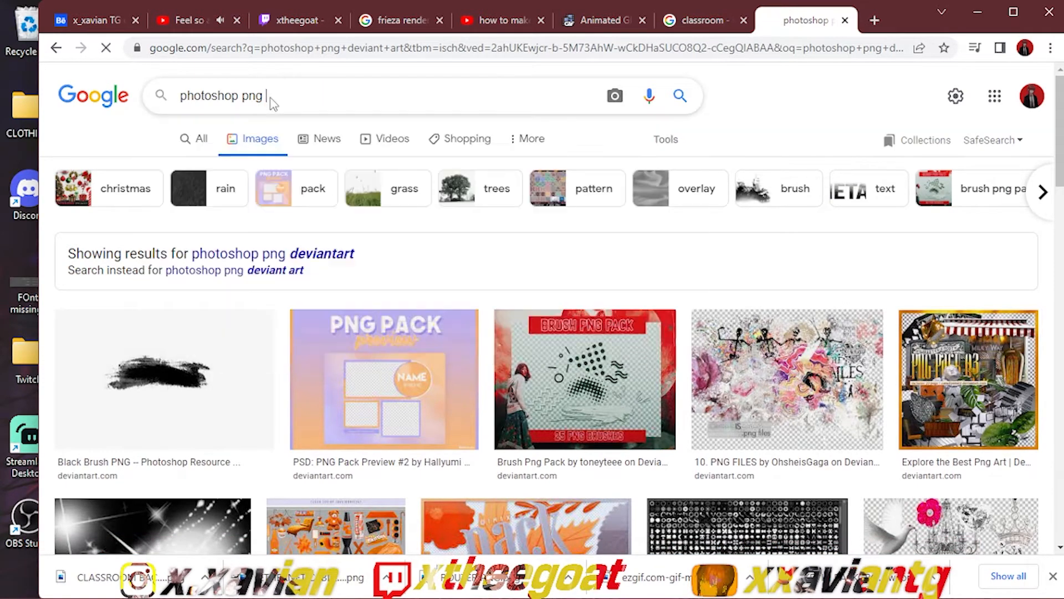
pyautogui.press('Return')
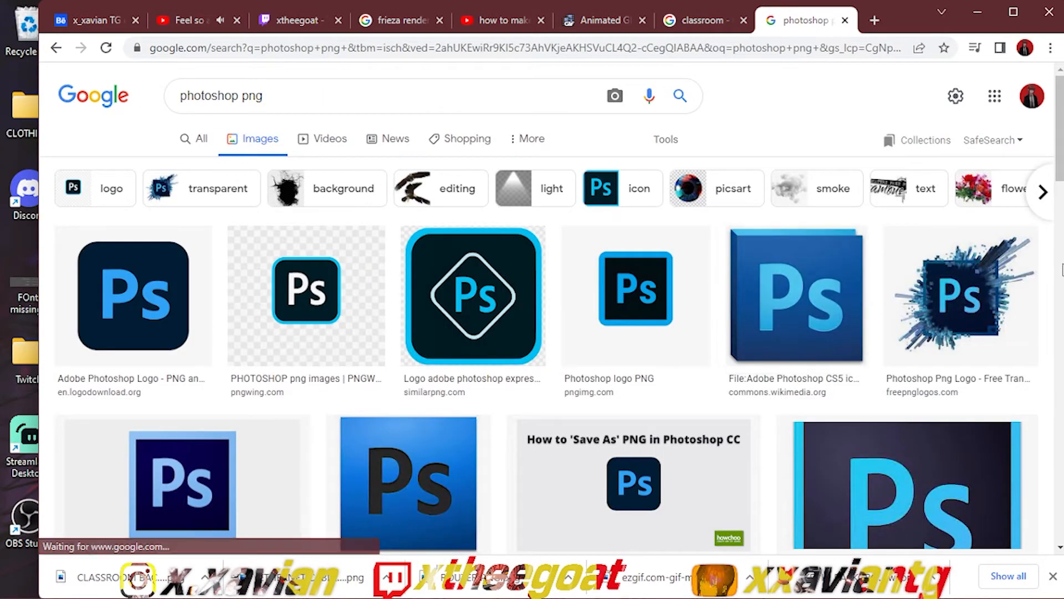
pyautogui.scroll(-7, 603, 249)
pyautogui.scroll(-1, 302, 262)
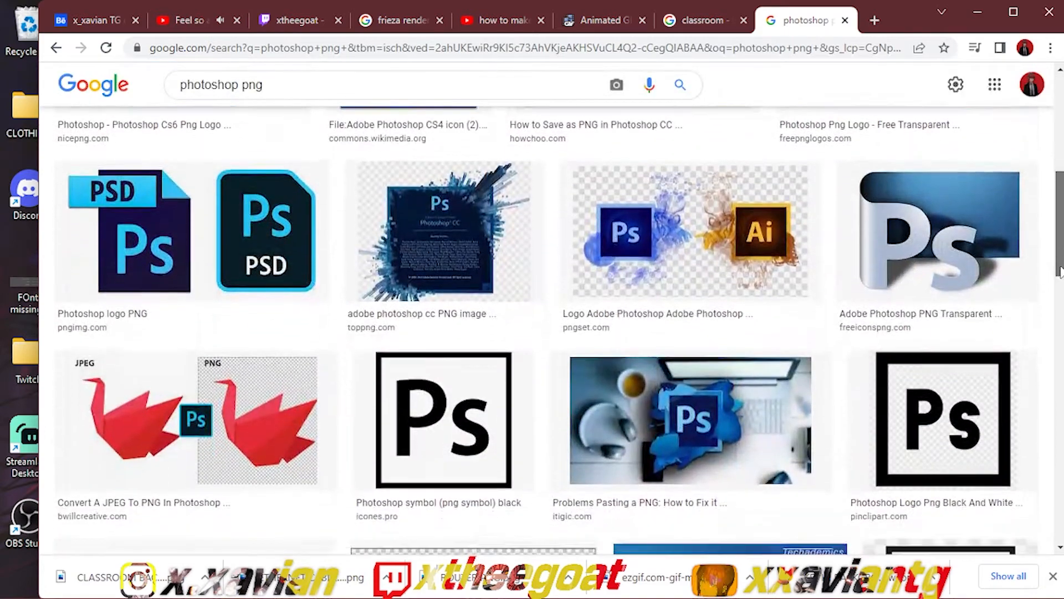
pyautogui.click(301, 261)
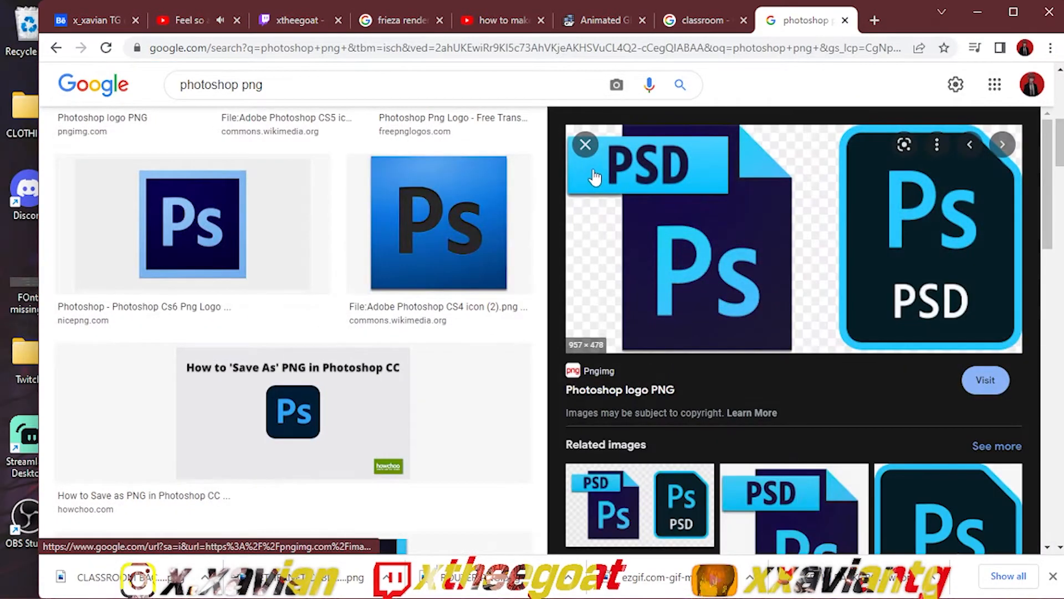
pyautogui.click(585, 145)
pyautogui.moveTo(1059, 227); pyautogui.dragTo(1046, 314)
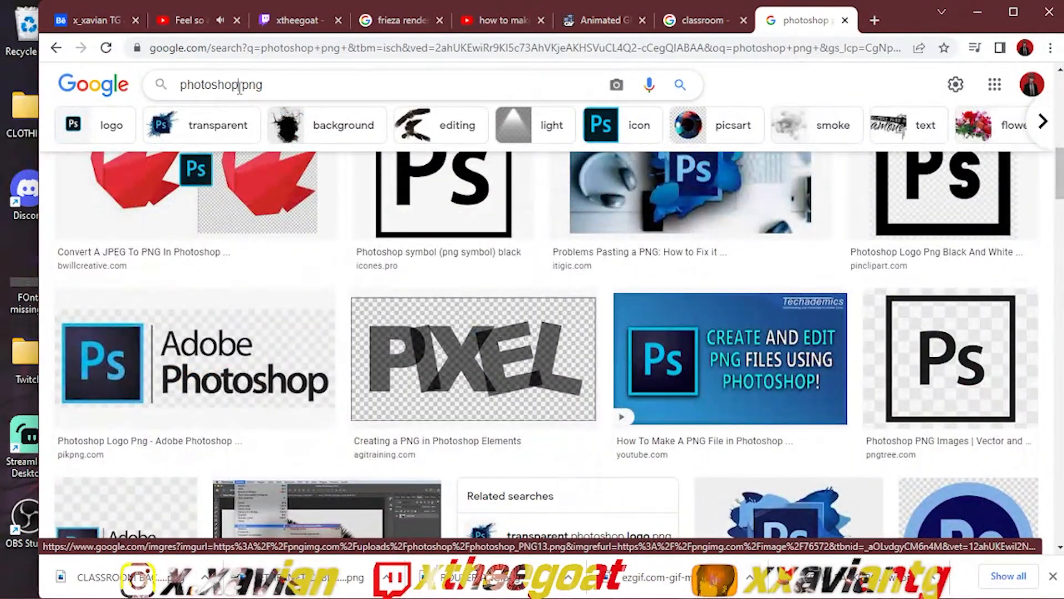
# Step: Refine the image search to "photoshop logo png"
pyautogui.click(239, 86)
pyautogui.write('logo')
pyautogui.press('Return')
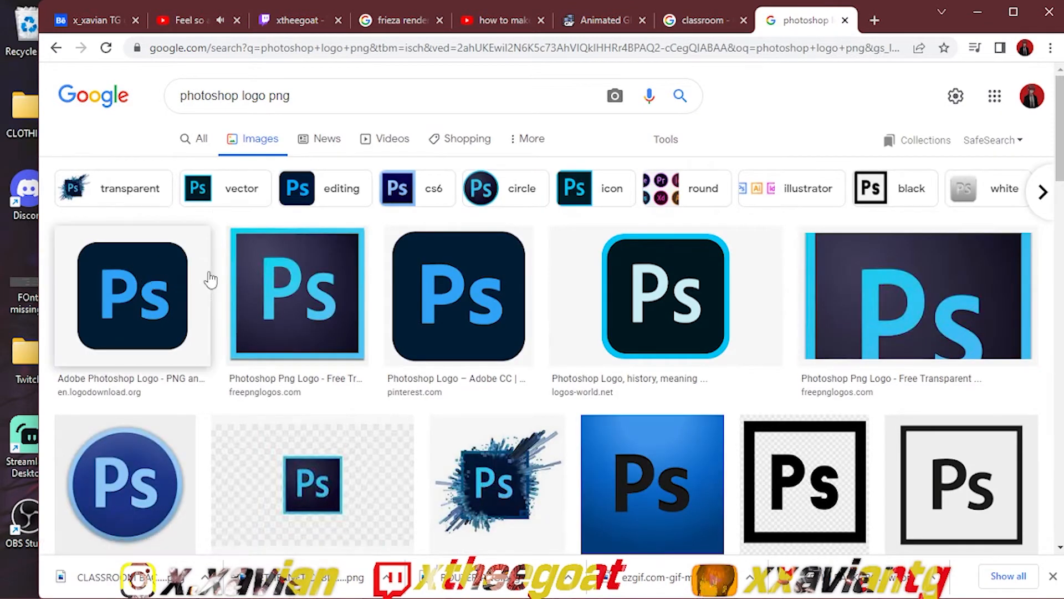
# Step: Save the square Freepnglogos Photoshop logo to the Desktop as "PHOTOSHOP LOGO PNG"
pyautogui.click(277, 280)
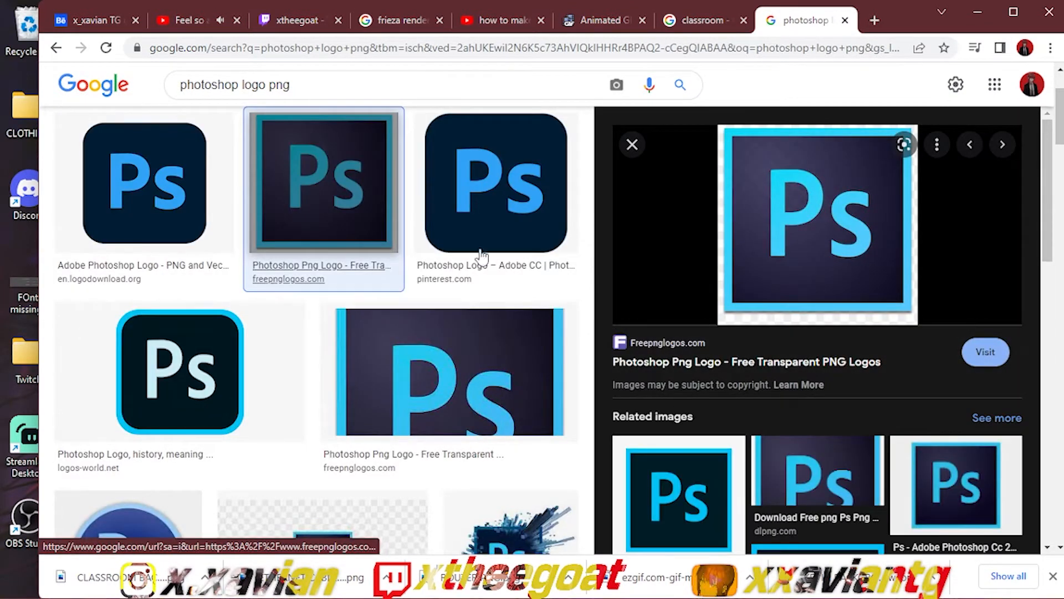
pyautogui.rightClick(755, 261)
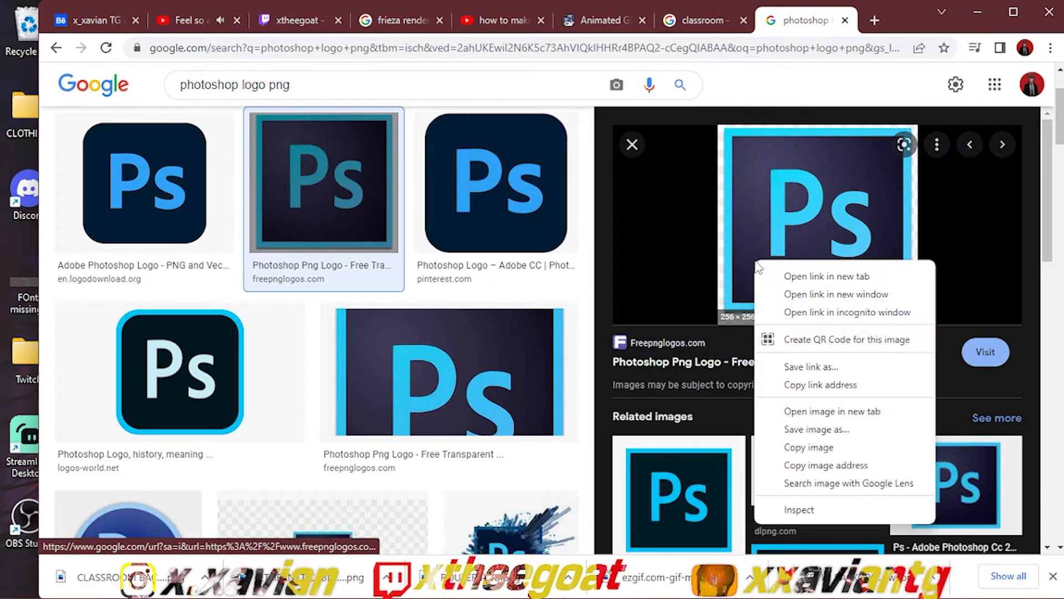
pyautogui.click(793, 433)
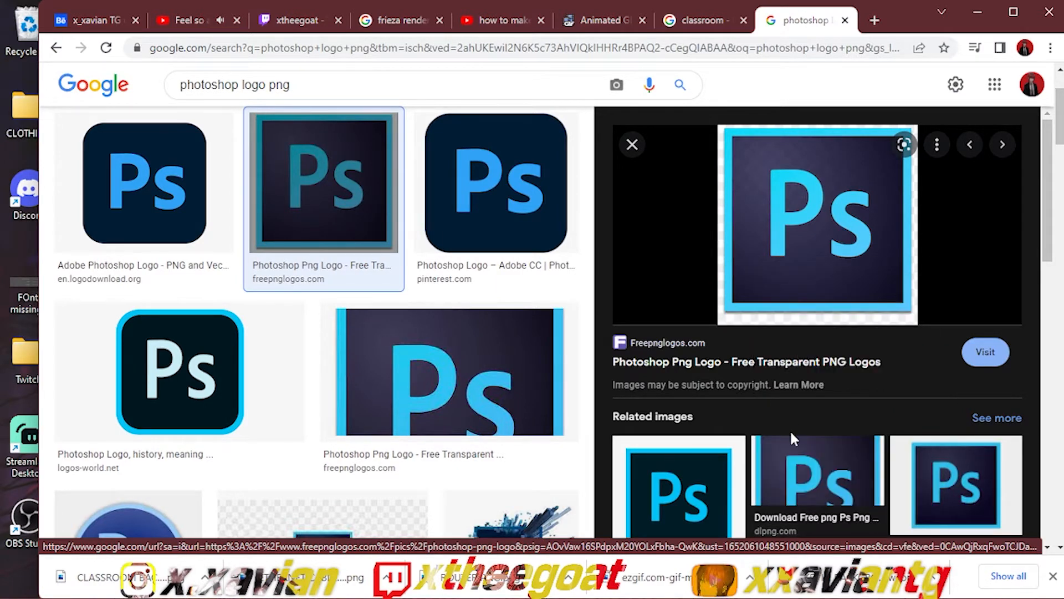
pyautogui.write('PHO')
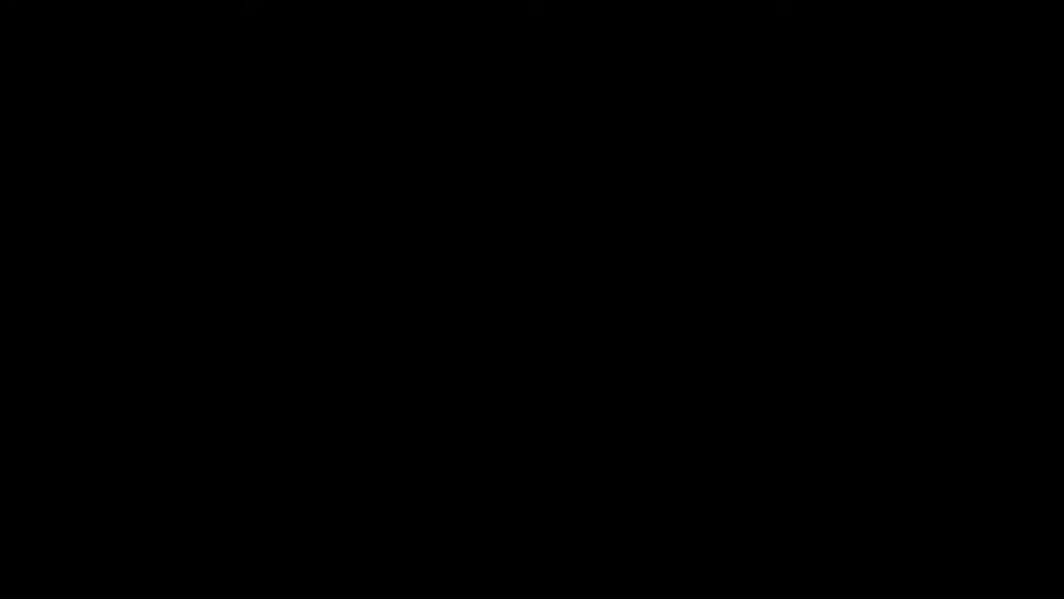
pyautogui.write('TOSHOP LOGO PNG')
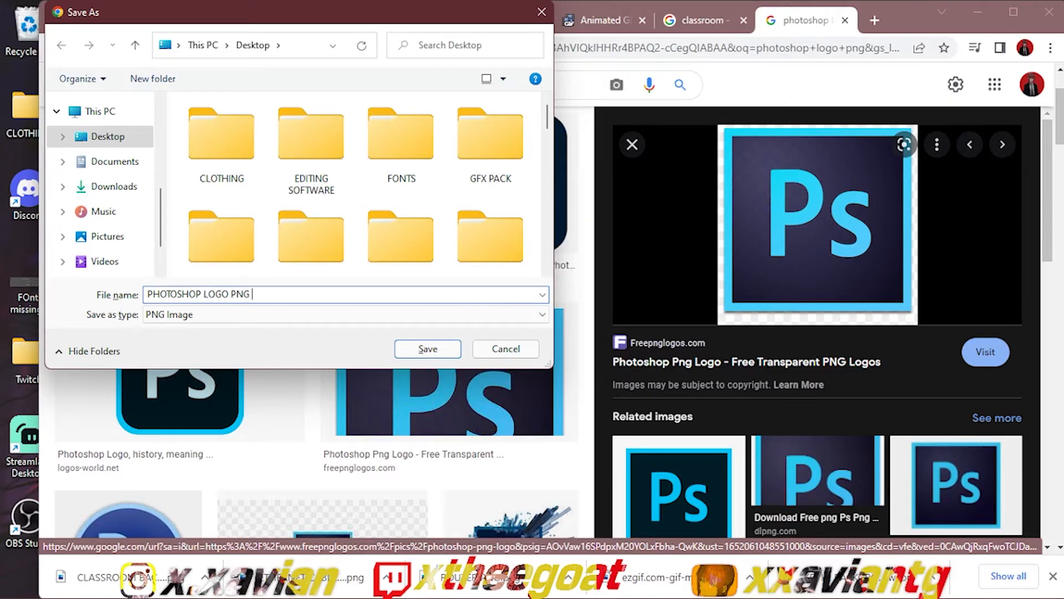
pyautogui.press('Return')
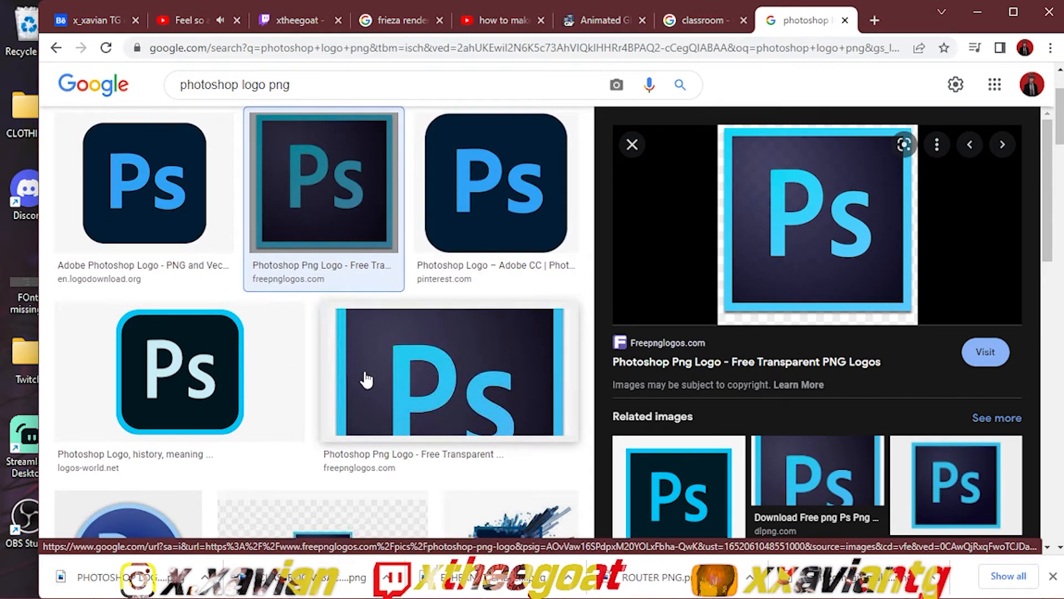
# Step: Save the rounded Logos-world Photoshop logo to the Desktop as "photoshopLOGO PNG"
pyautogui.click(232, 426)
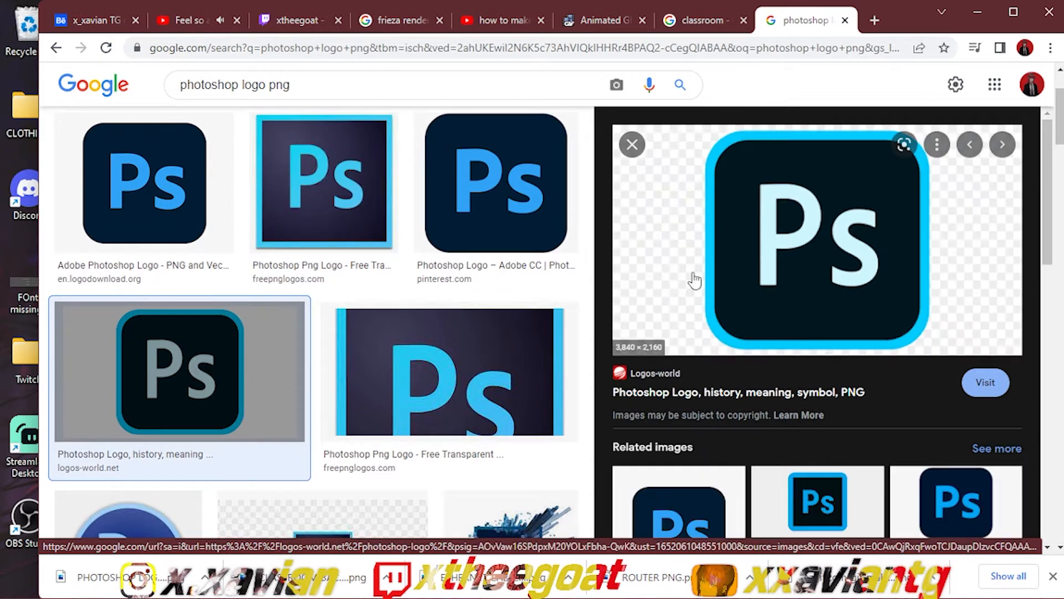
pyautogui.rightClick(686, 273)
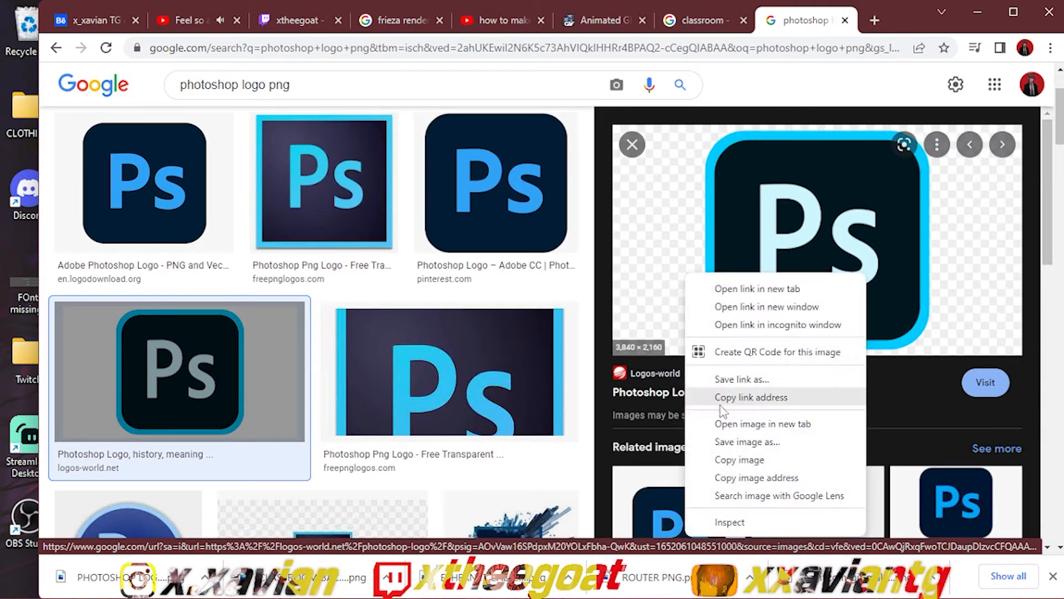
pyautogui.click(727, 438)
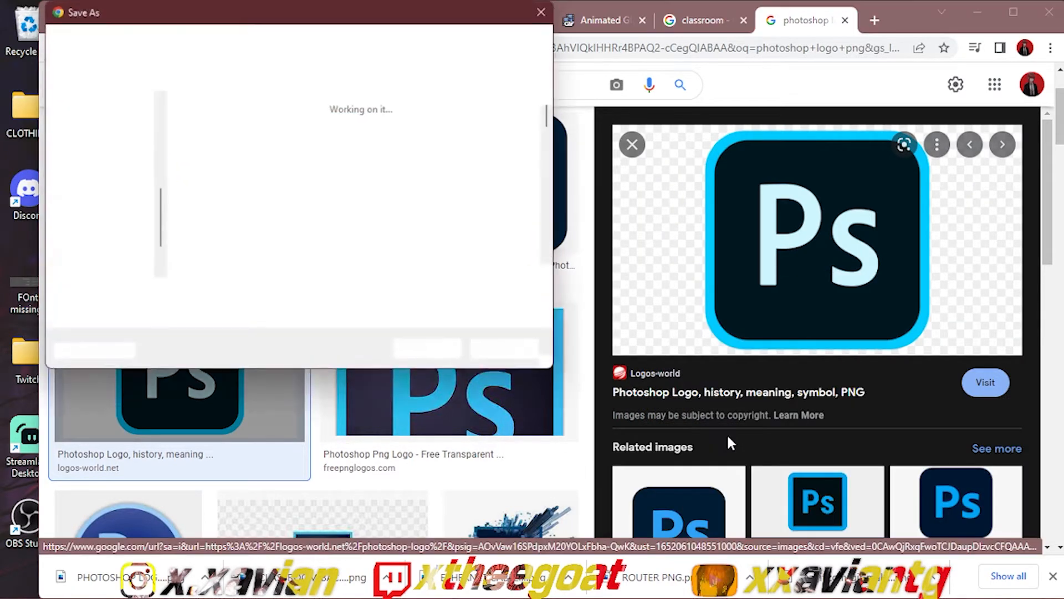
pyautogui.write('photoshopLOGO PN')
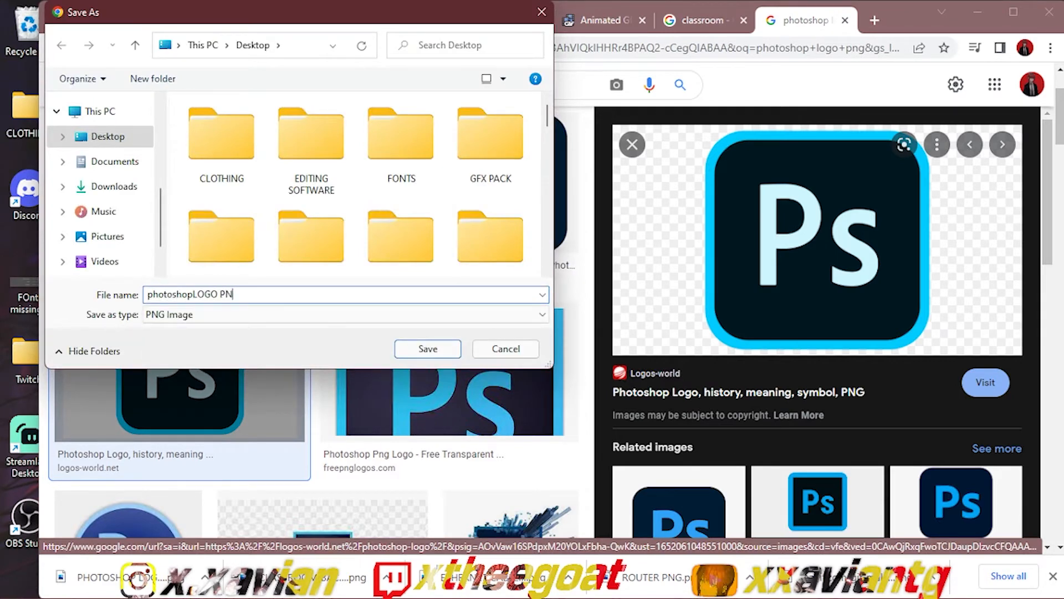
pyautogui.write('G')
pyautogui.press('Return')
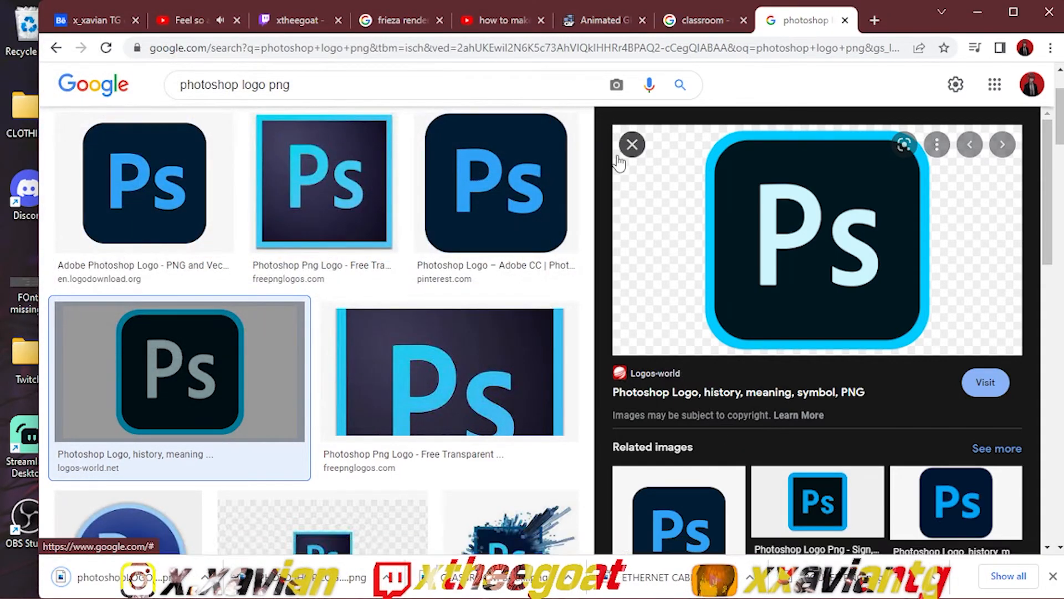
# Step: Preview the related kindpng Photoshop logo and compare it with the square Freepnglogos logo
pyautogui.click(619, 157)
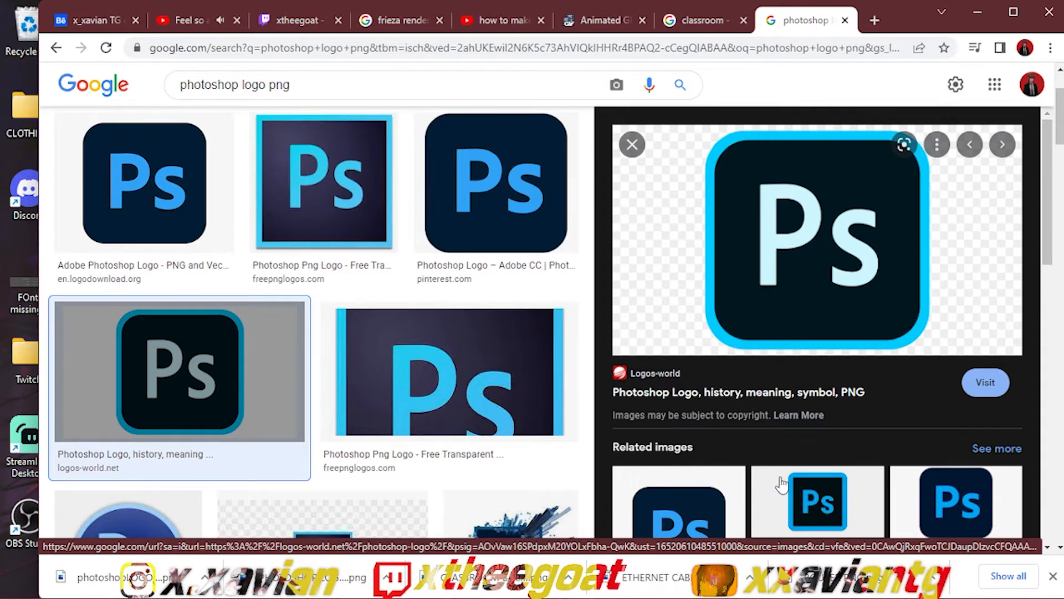
pyautogui.click(782, 484)
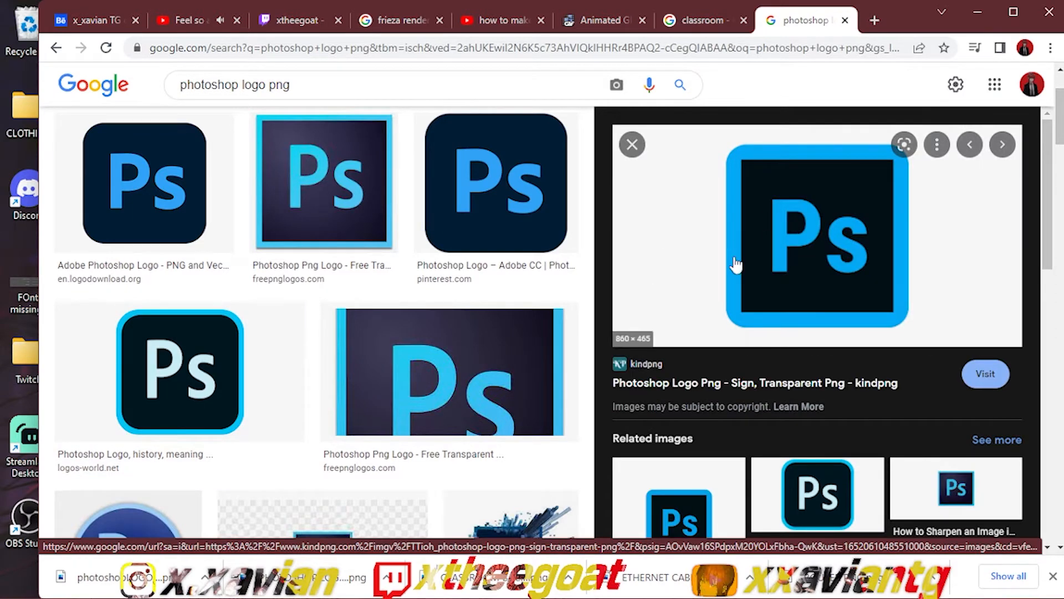
pyautogui.moveTo(582, 588)
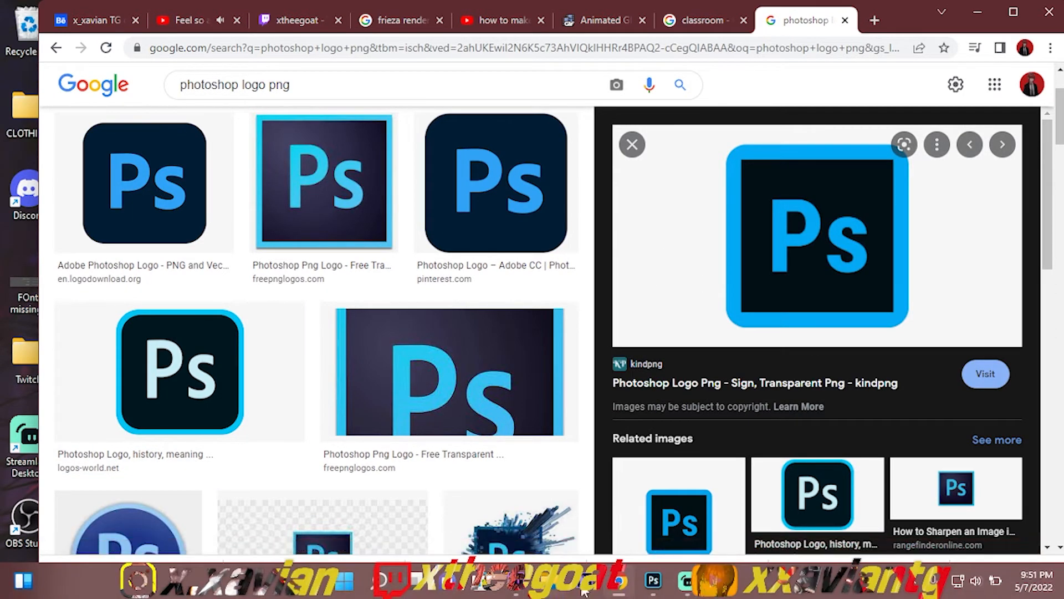
pyautogui.moveTo(663, 572)
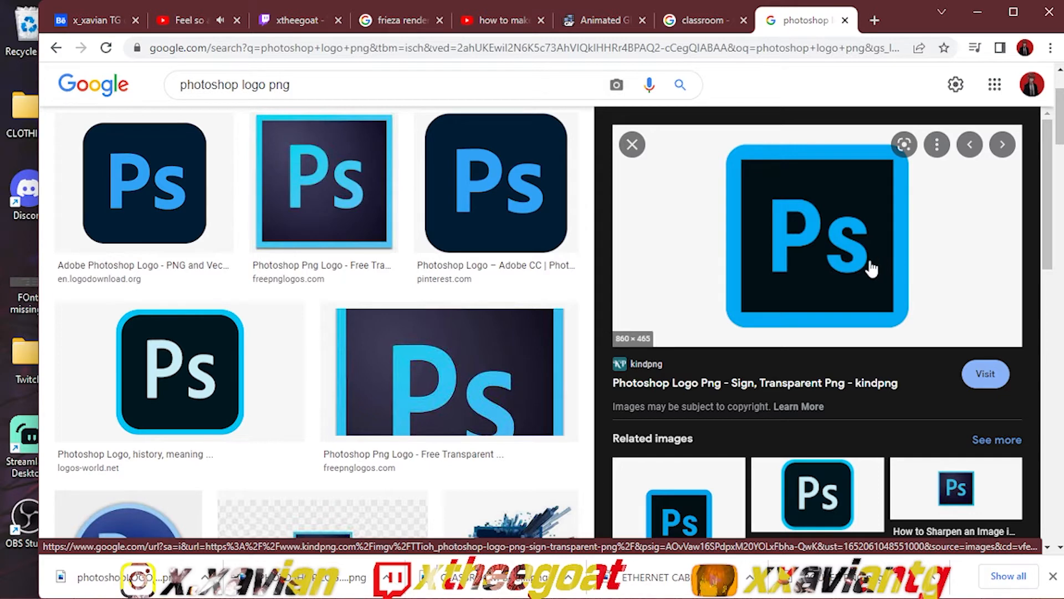
pyautogui.click(361, 205)
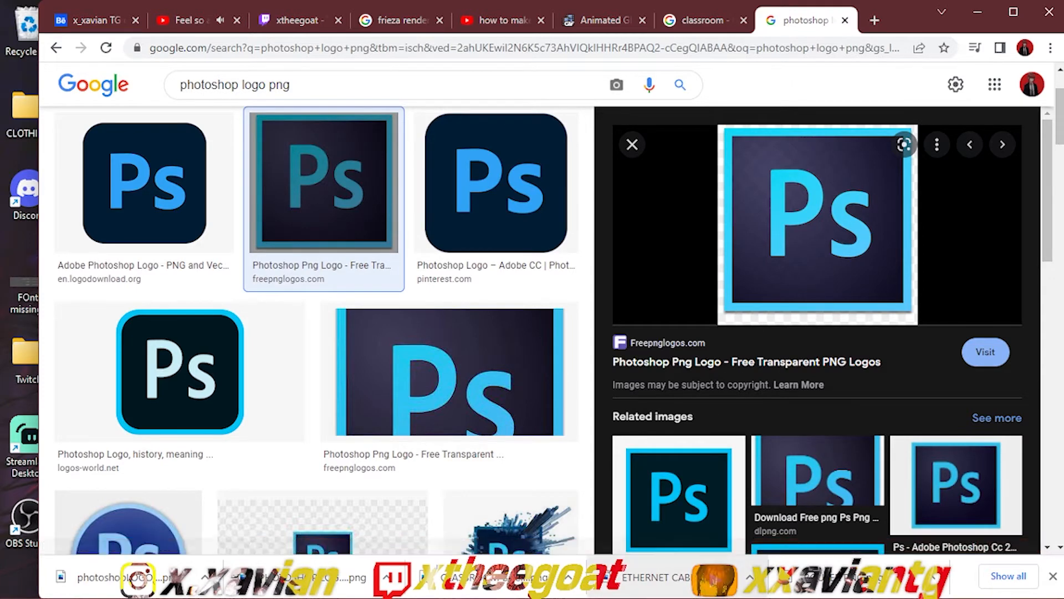
# Step: Switch to Photoshop and look through the Desktop folder for the image files needed in the thumbnail
pyautogui.moveTo(687, 587)
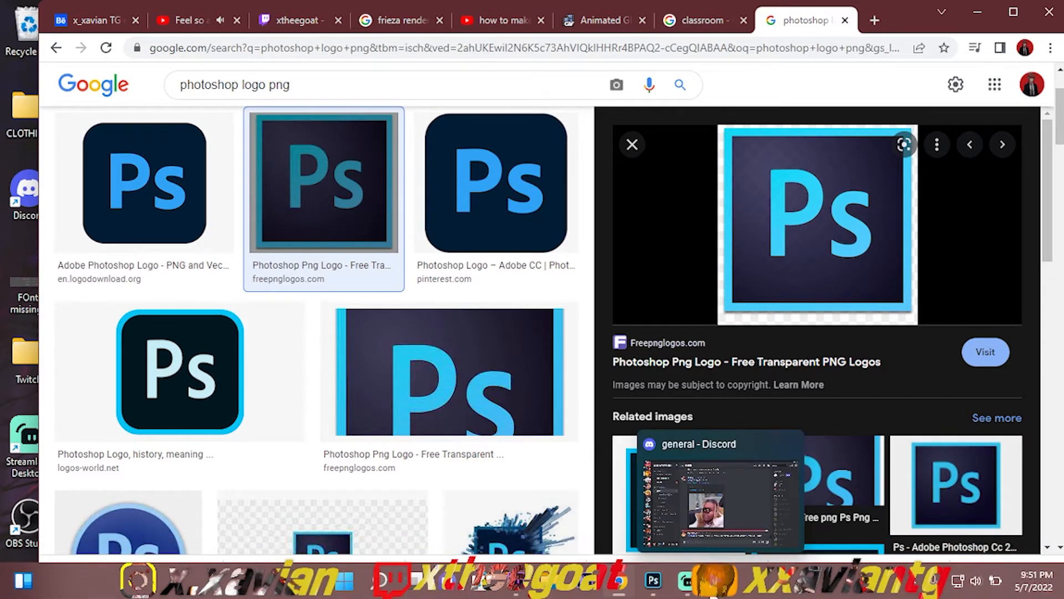
pyautogui.click(665, 589)
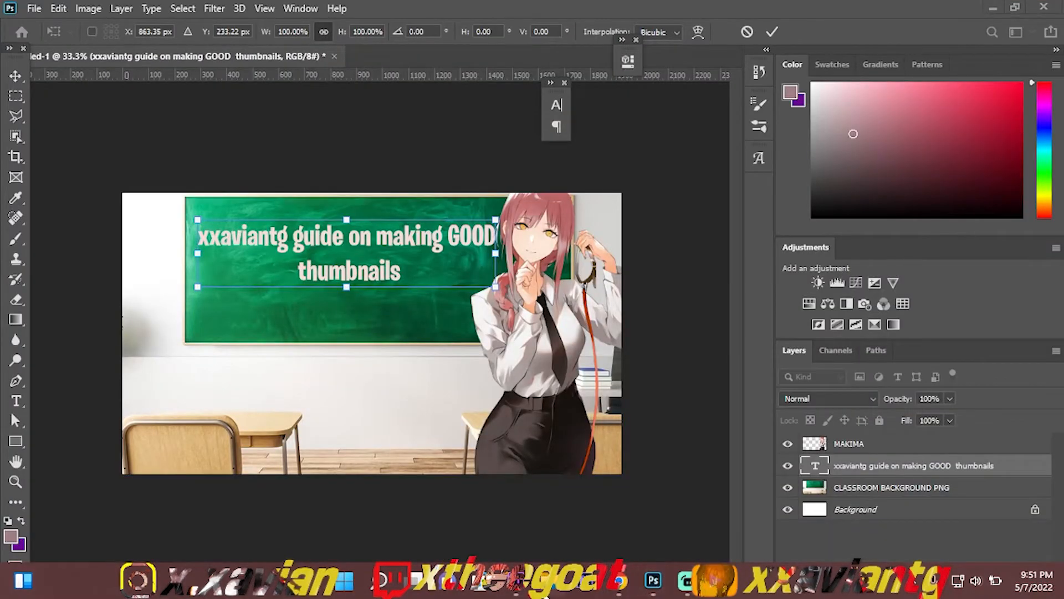
pyautogui.click(541, 581)
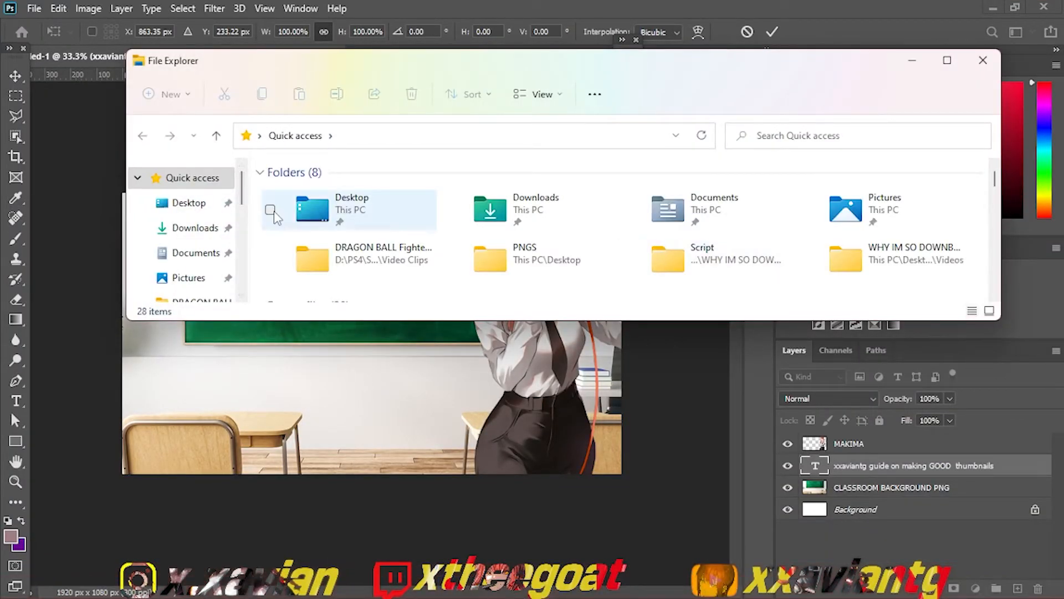
pyautogui.click(188, 203)
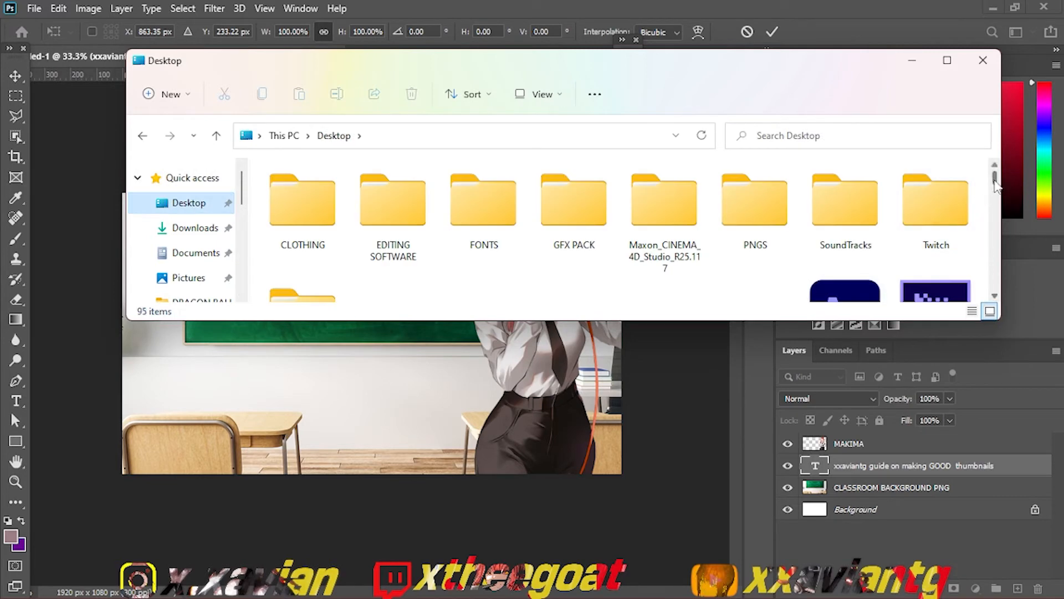
pyautogui.moveTo(996, 183); pyautogui.dragTo(974, 266)
pyautogui.click(979, 63)
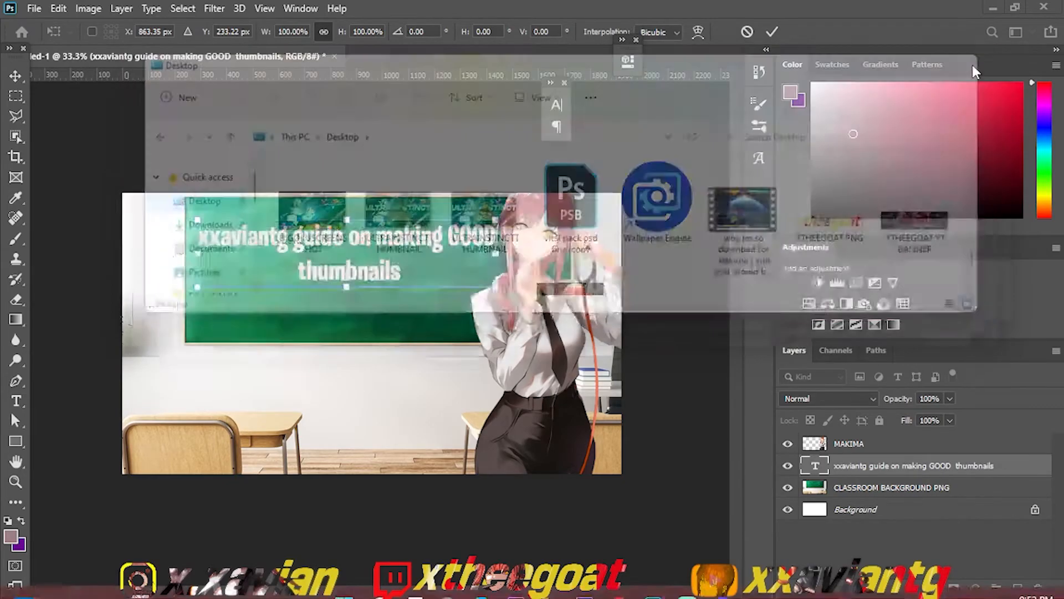
# Step: Restore MAKIMASIMP2 from the Recycle Bin to the Desktop and close the Recycle Bin window
pyautogui.click(995, 9)
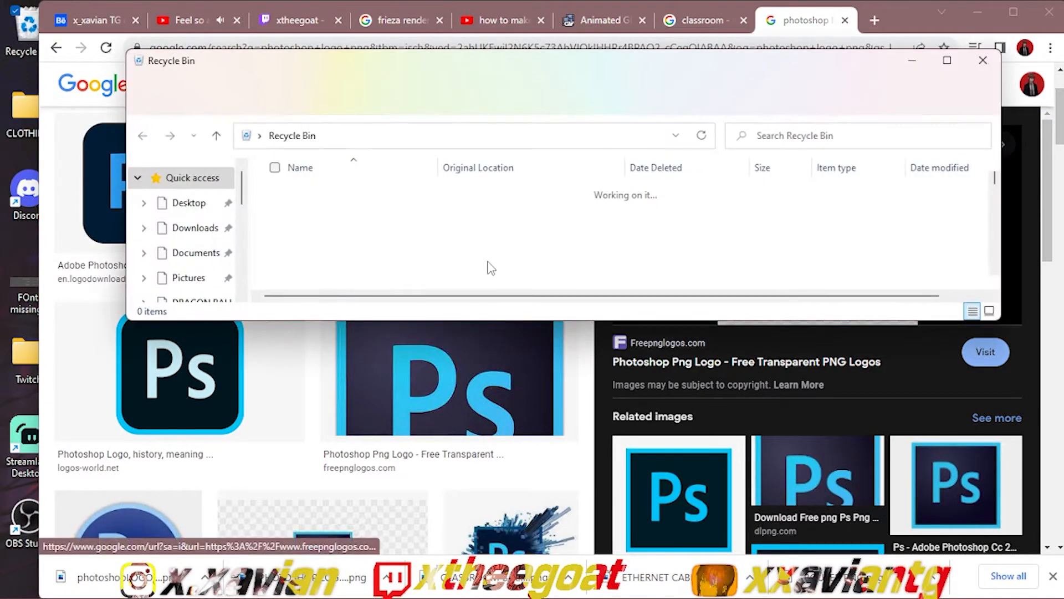
pyautogui.click(477, 248)
pyautogui.press('m')
pyautogui.press('m')
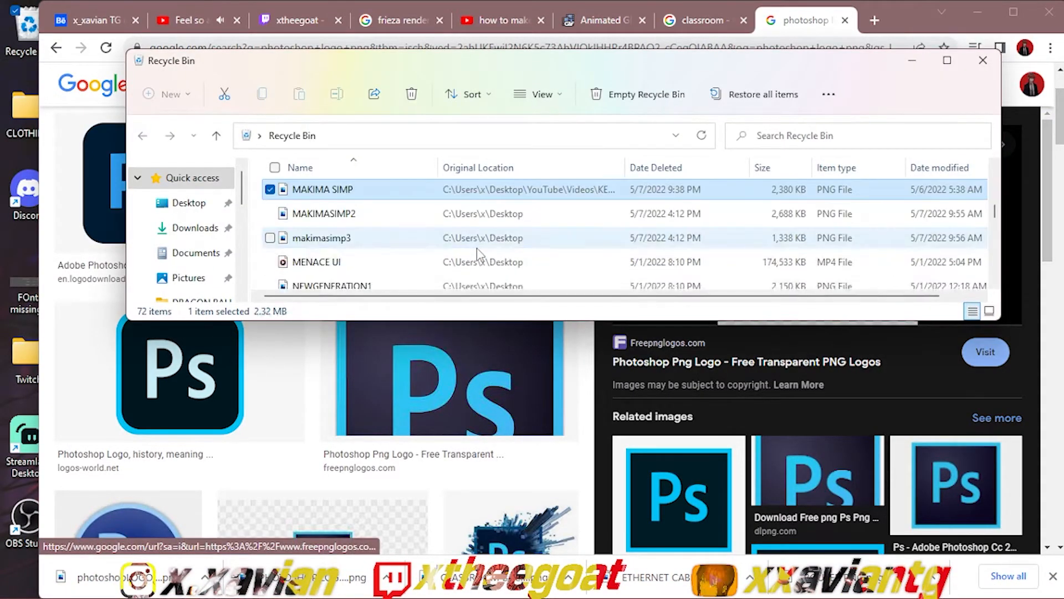
pyautogui.click(977, 9)
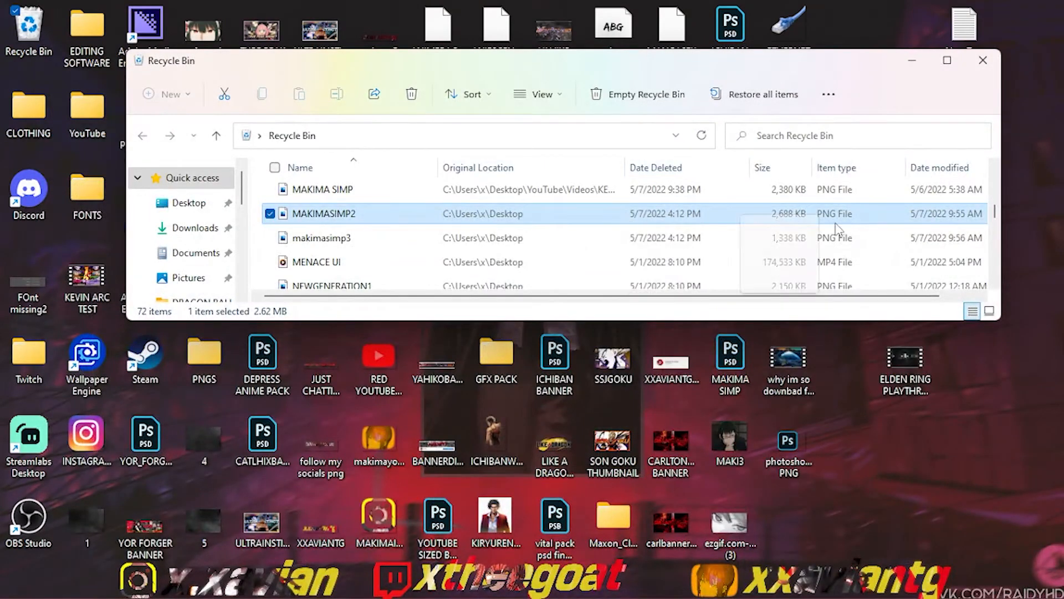
pyautogui.click(1023, 319)
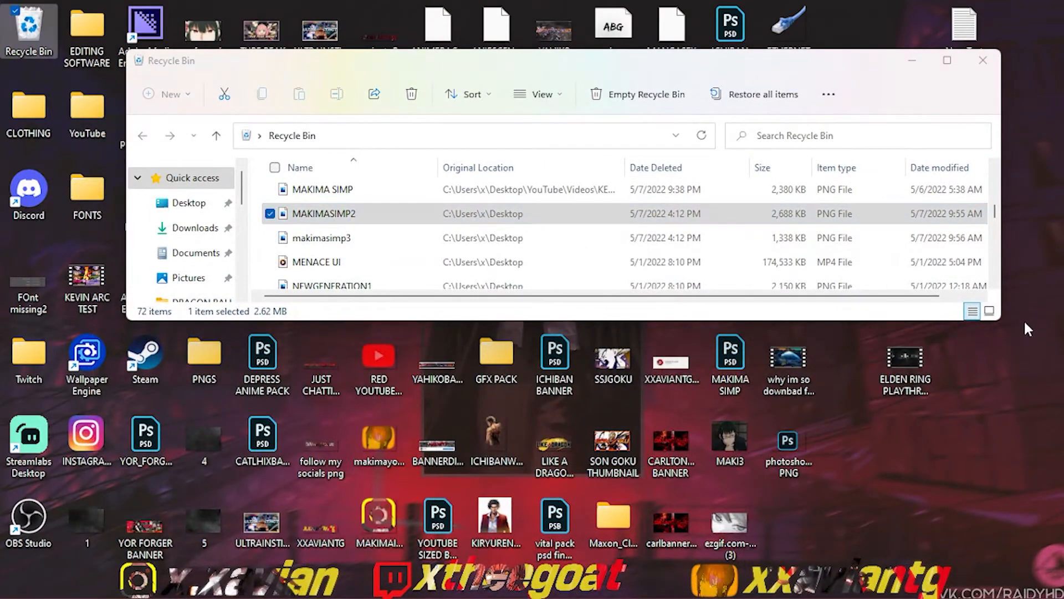
pyautogui.click(983, 61)
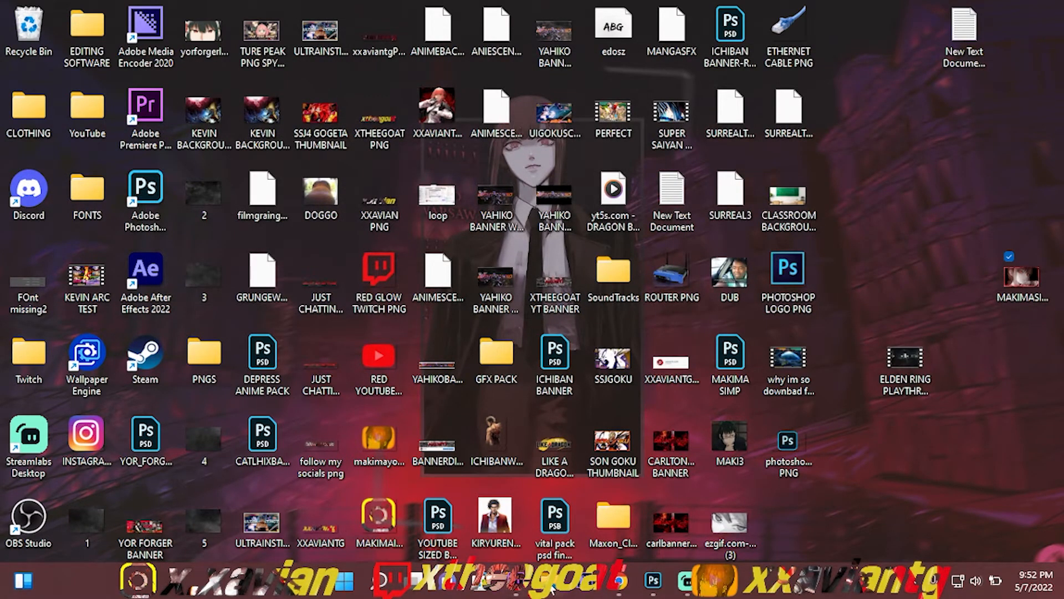
# Step: Switch back to Photoshop and open the Desktop's PNGS folder in File Explorer over it
pyautogui.click(552, 590)
pyautogui.click(654, 584)
pyautogui.click(556, 593)
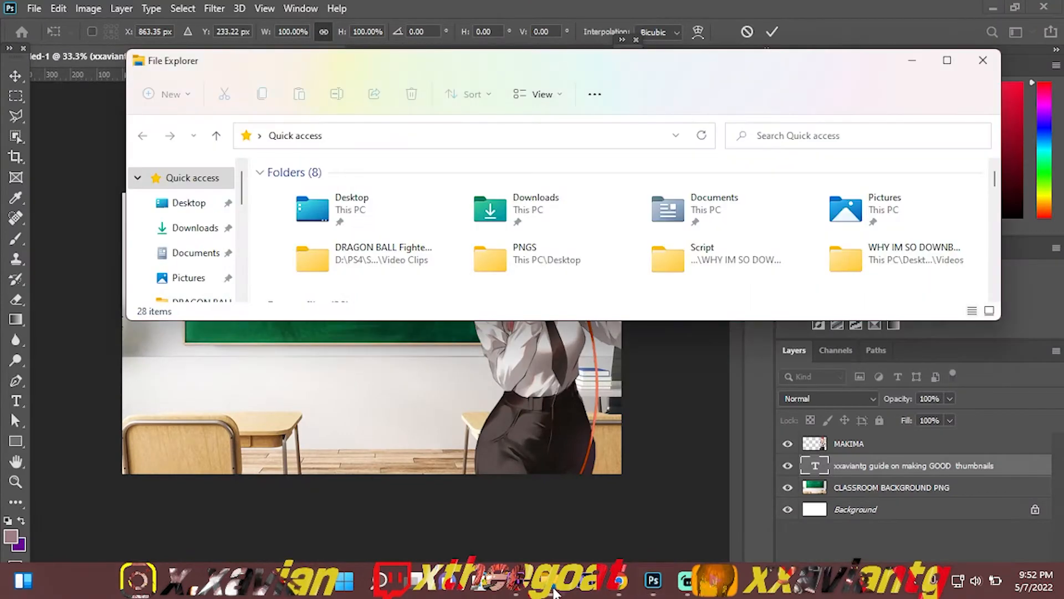
pyautogui.click(189, 203)
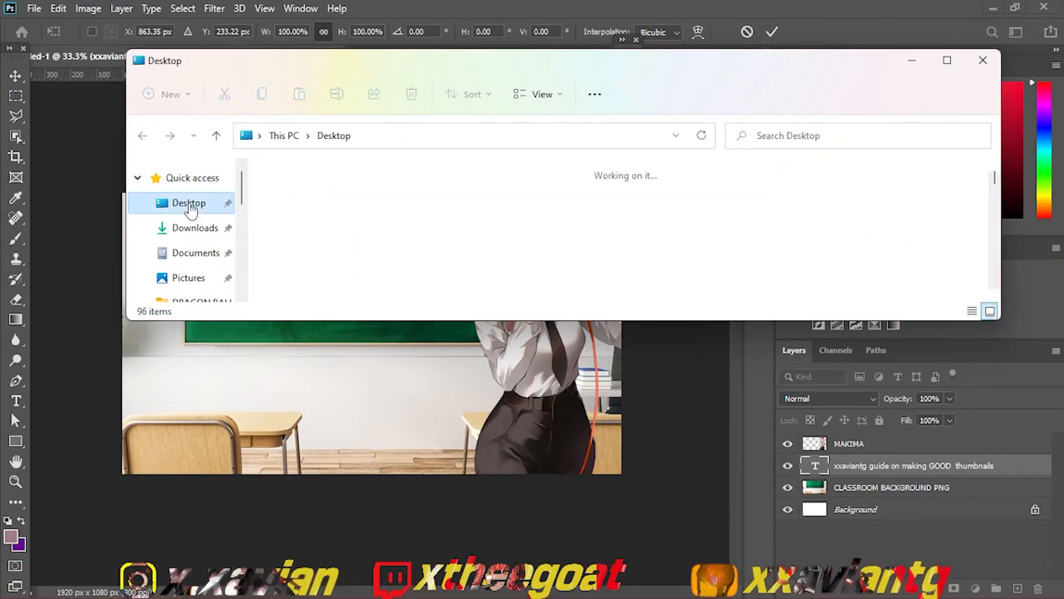
pyautogui.moveTo(995, 181)
pyautogui.mouseDown()
pyautogui.moveTo(995, 206)
pyautogui.moveTo(991, 176)
pyautogui.mouseUp()
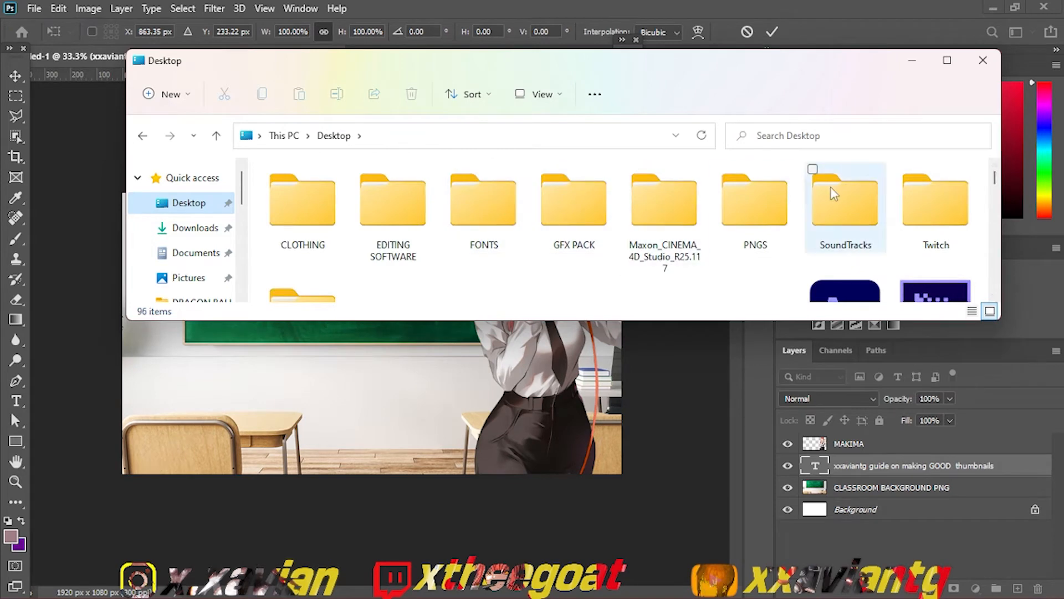
pyautogui.doubleClick(751, 206)
# Step: Look through the PNGS folder for the Photoshop logo among the files starting with P
pyautogui.click(696, 254)
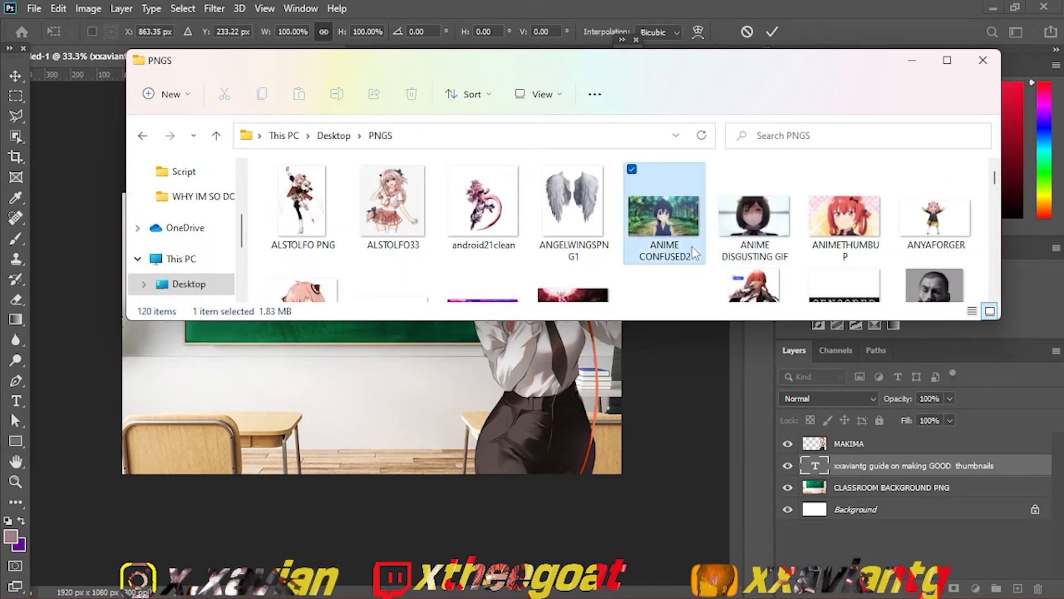
pyautogui.press('p')
pyautogui.press('p')
pyautogui.press('p')
pyautogui.press('p')
pyautogui.press('p')
pyautogui.press('p')
pyautogui.press('p')
pyautogui.press('p')
pyautogui.press('p')
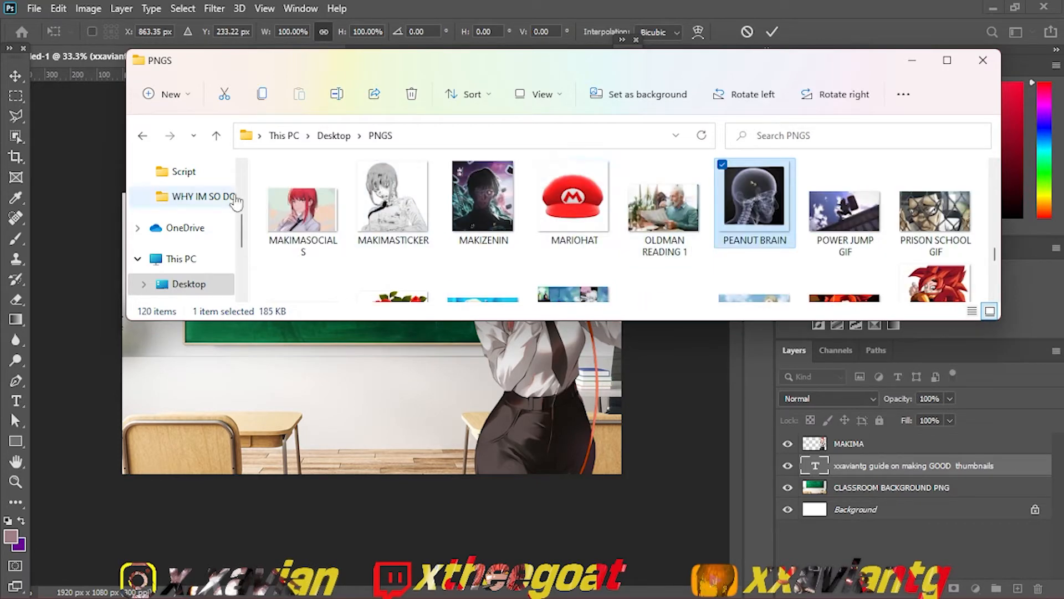
pyautogui.scroll(2, 238, 191)
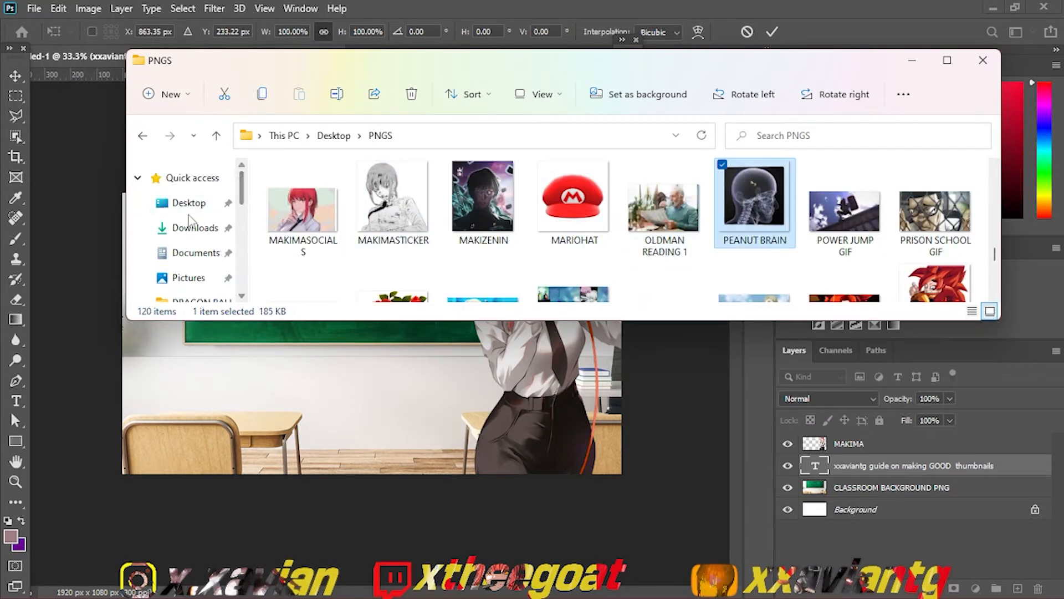
pyautogui.click(188, 204)
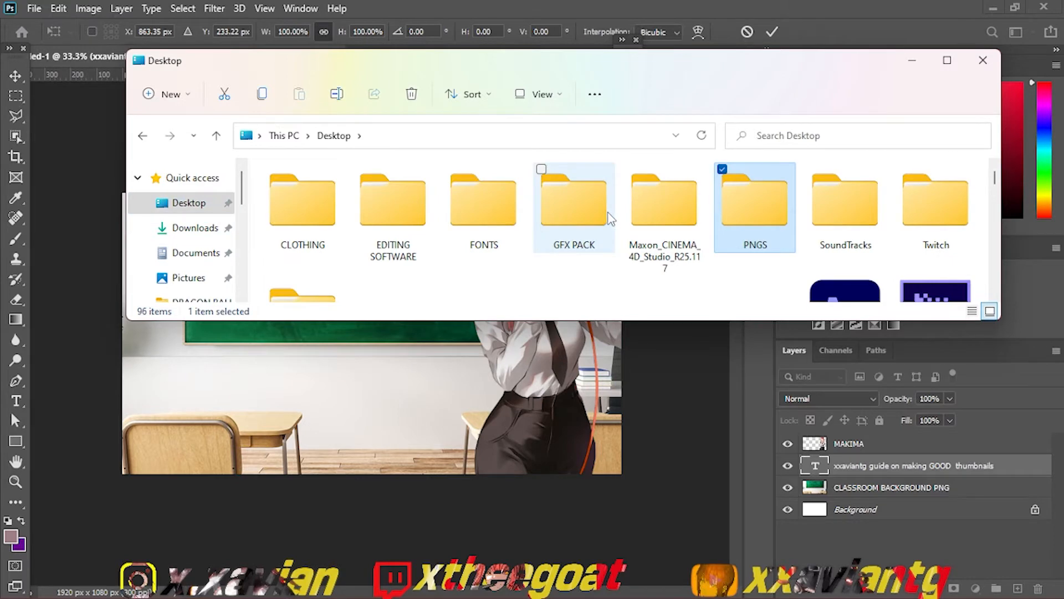
pyautogui.press('Return')
pyautogui.press('p')
pyautogui.press('p')
pyautogui.press('p')
pyautogui.press('p')
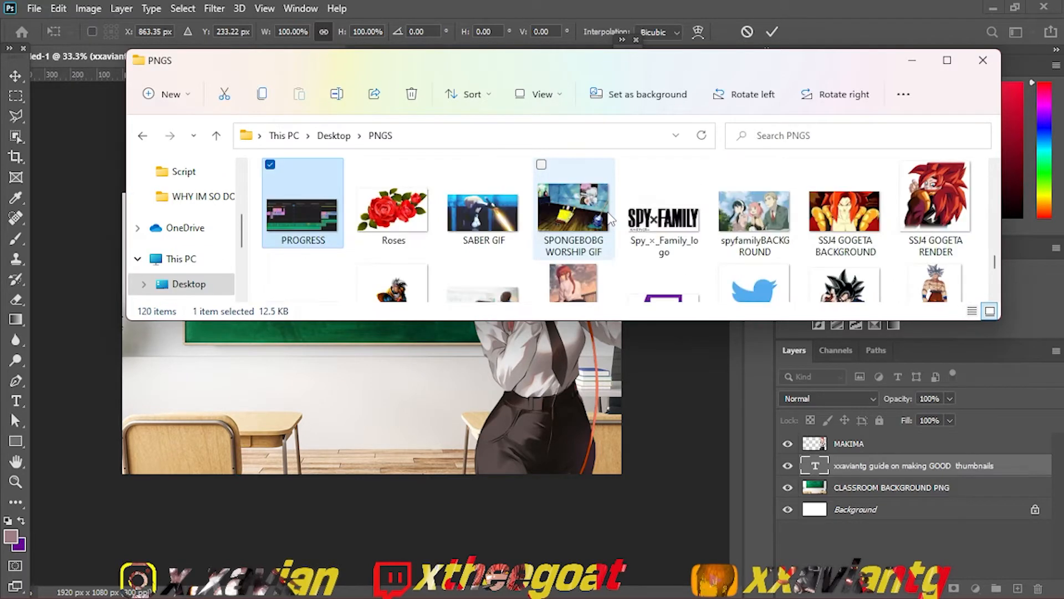
pyautogui.press('p')
pyautogui.press('p')
pyautogui.press('p')
pyautogui.press('p')
pyautogui.press('p')
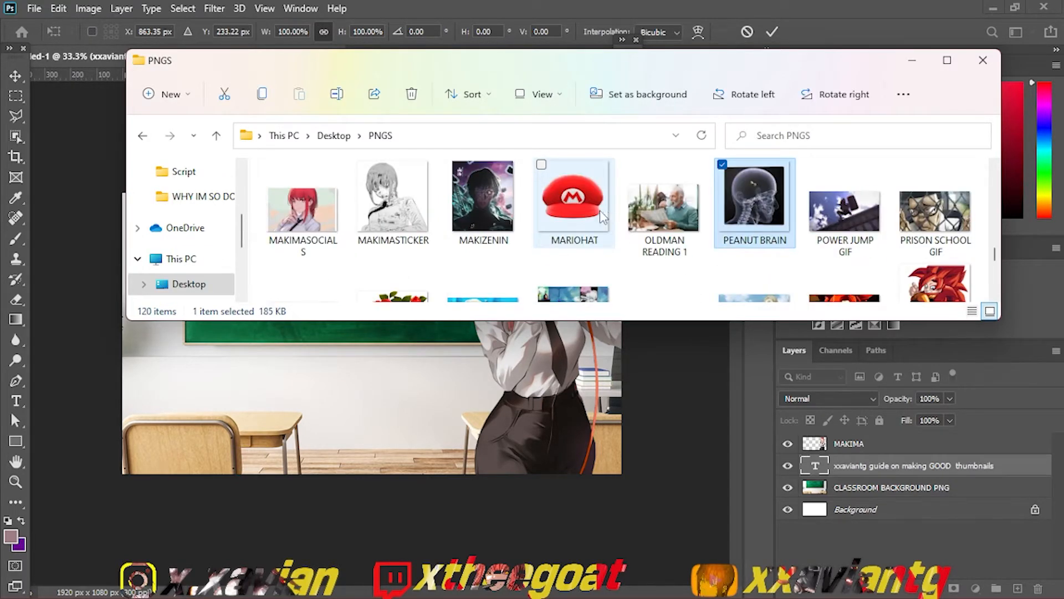
pyautogui.scroll(3, 244, 185)
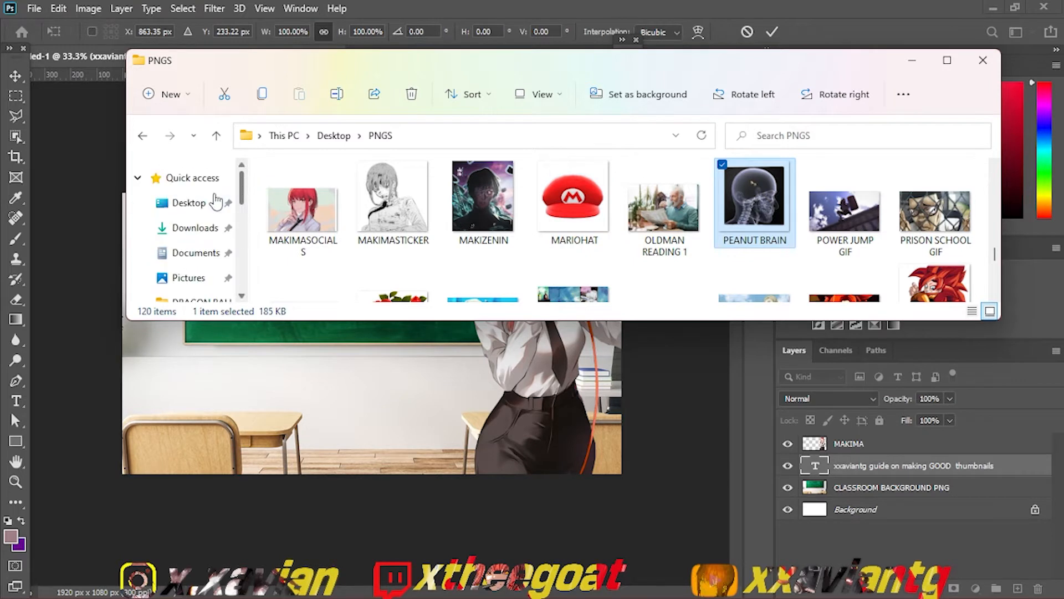
# Step: Find photoshopLOGO PNG in the Desktop folder and try to place it into the thumbnail document
pyautogui.click(217, 202)
pyautogui.click(453, 250)
pyautogui.press('p')
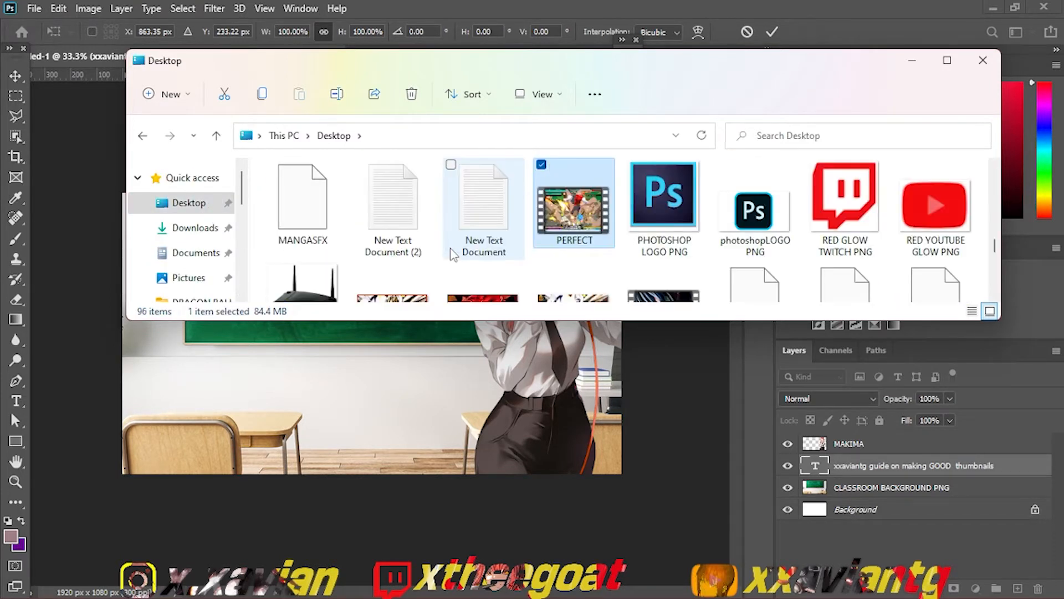
pyautogui.moveTo(728, 245); pyautogui.dragTo(435, 373)
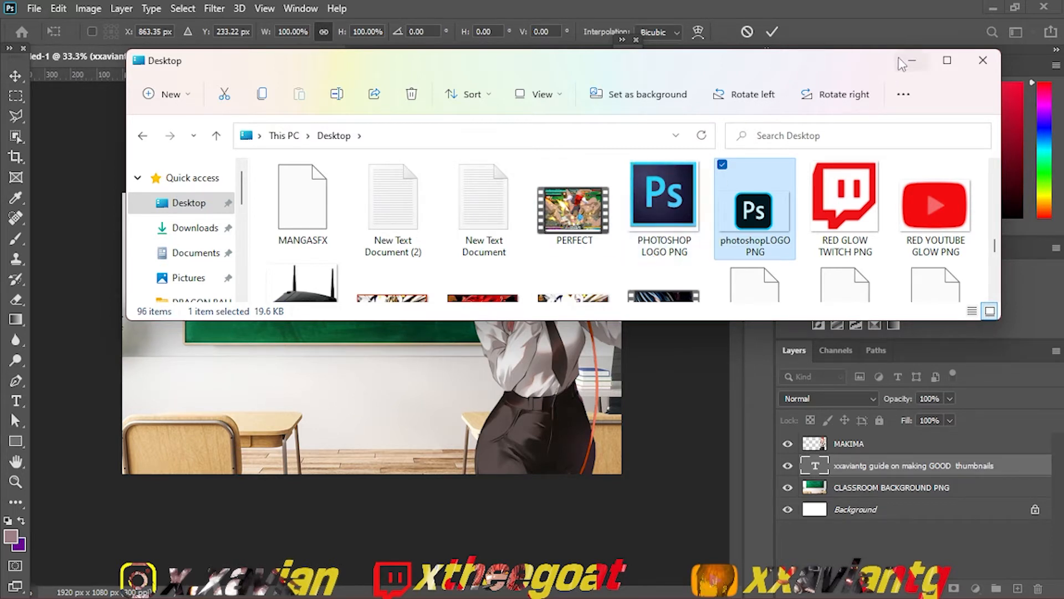
pyautogui.moveTo(851, 46); pyautogui.dragTo(857, 41)
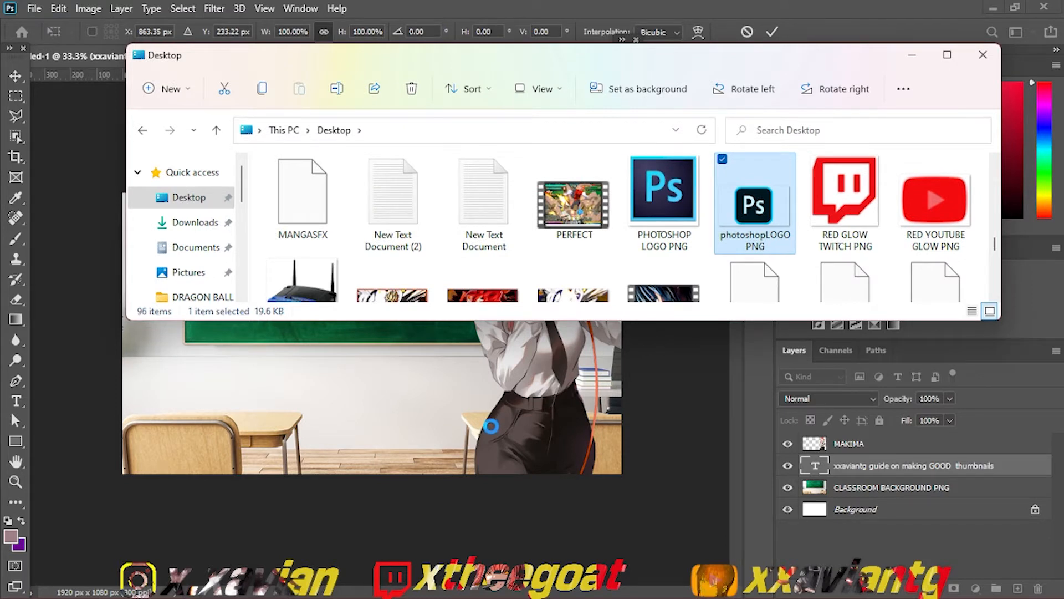
# Step: Close Premiere Pro and save the changes to KEVIN ARC.prproj
pyautogui.moveTo(499, 597)
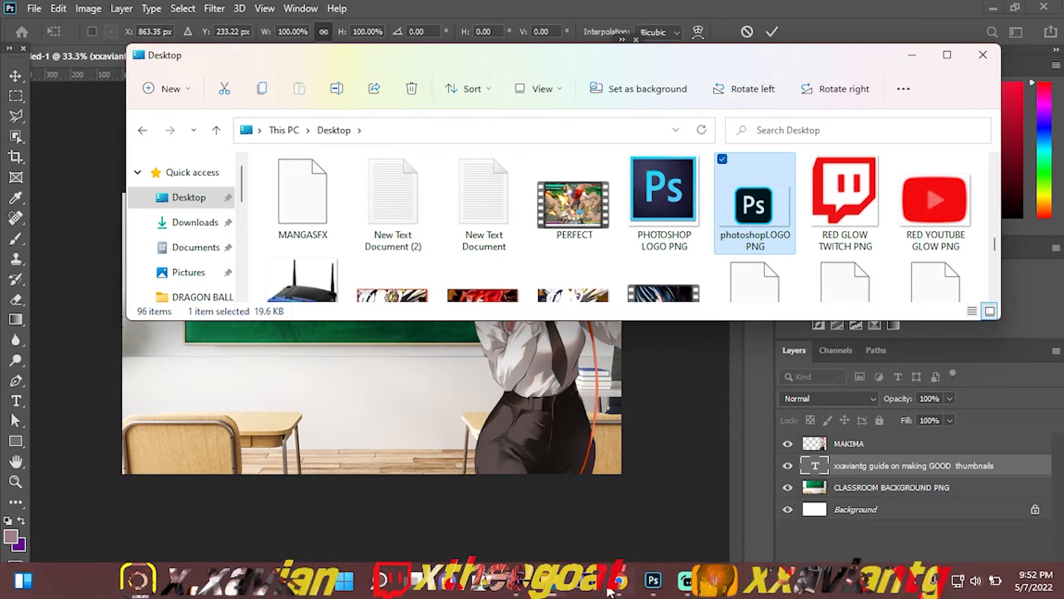
pyautogui.moveTo(529, 586)
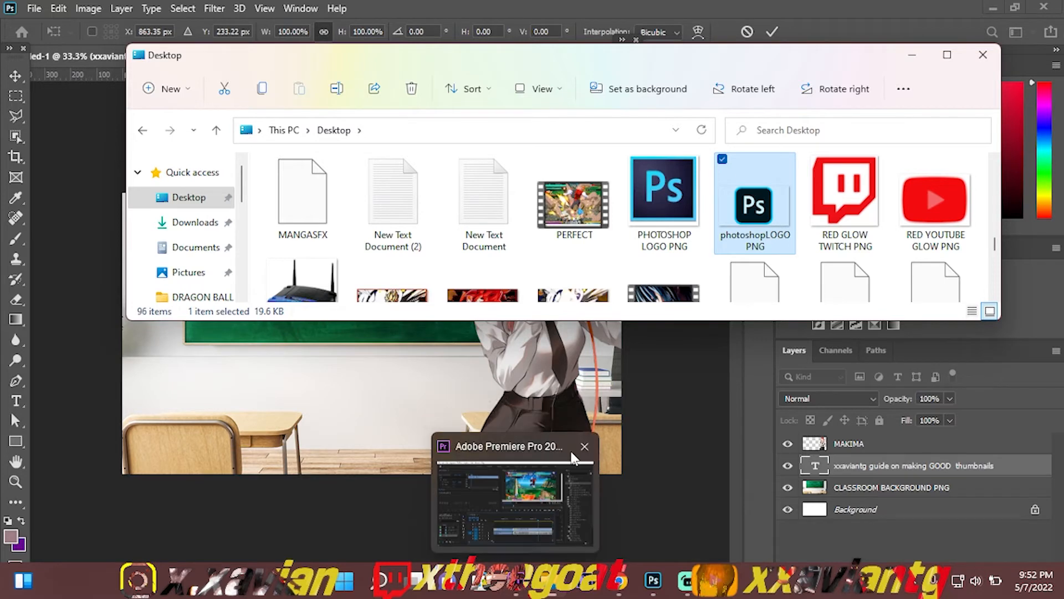
pyautogui.click(580, 446)
pyautogui.click(584, 449)
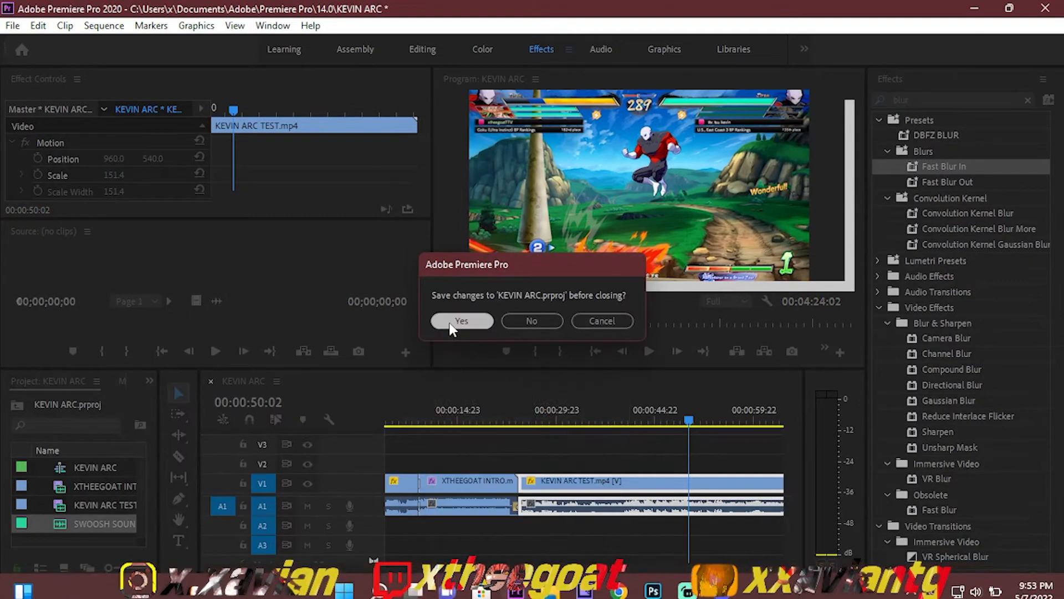
pyautogui.click(449, 324)
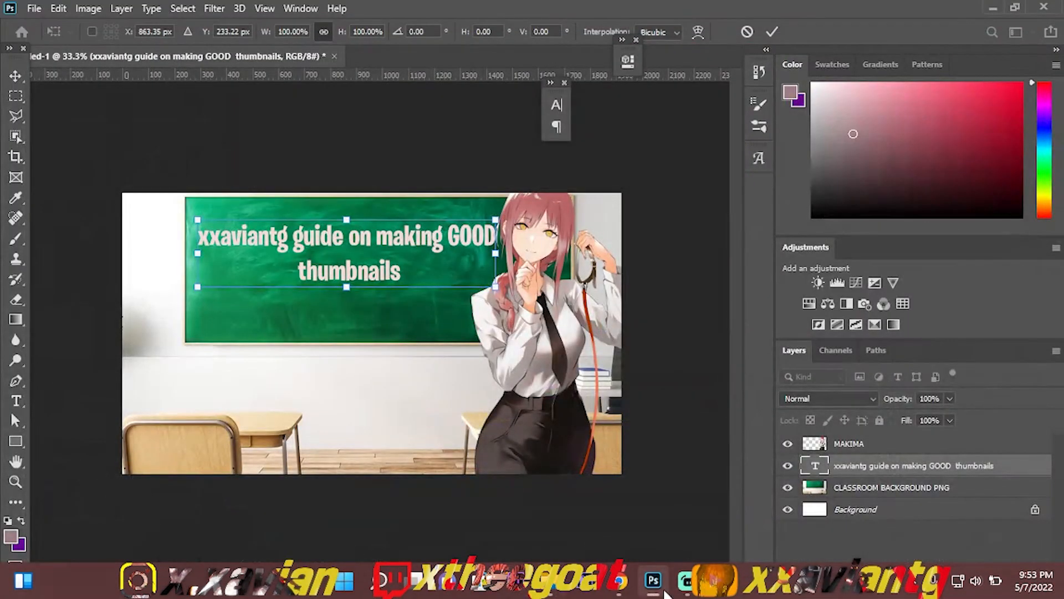
# Step: Return to Photoshop, commit the chalkboard text's pending transform and select the MAKIMA layer
pyautogui.click(663, 589)
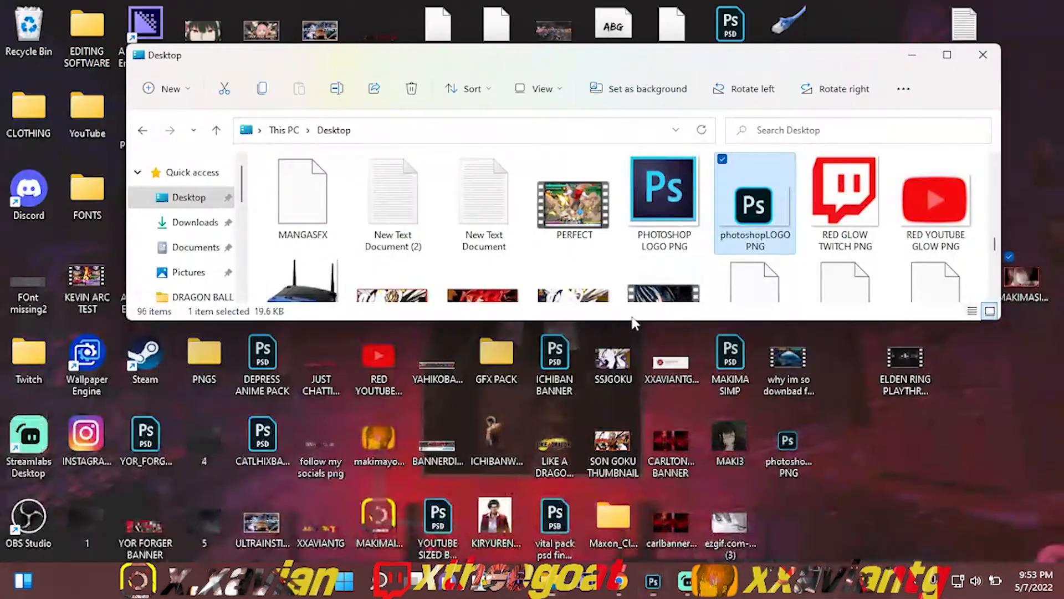
pyautogui.click(641, 592)
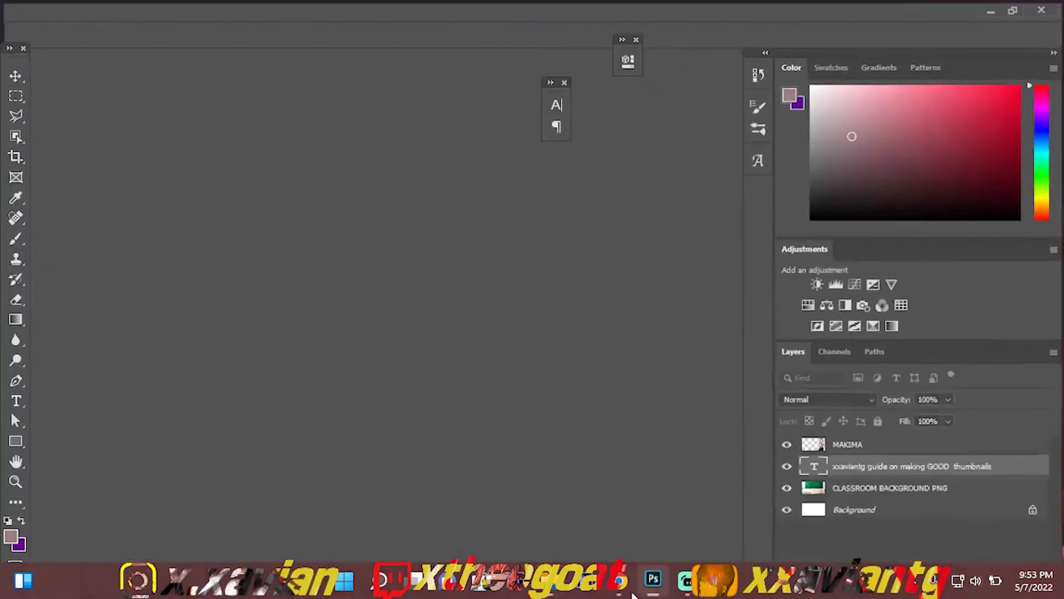
pyautogui.hotkey('alt', 'Tab')
pyautogui.moveTo(773, 185); pyautogui.dragTo(299, 433)
pyautogui.click(300, 433)
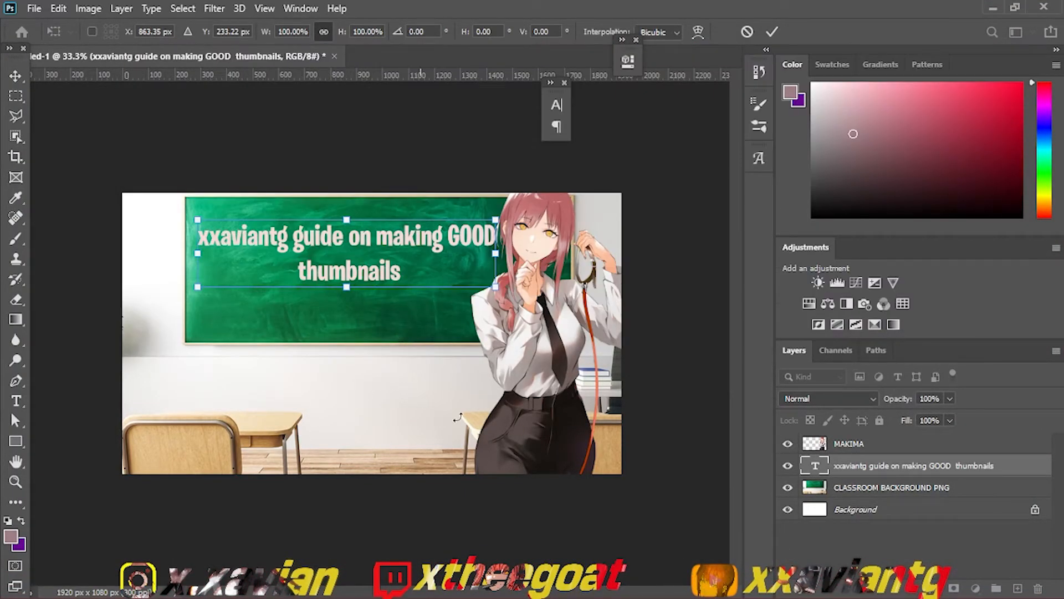
pyautogui.press('Return')
pyautogui.click(849, 446)
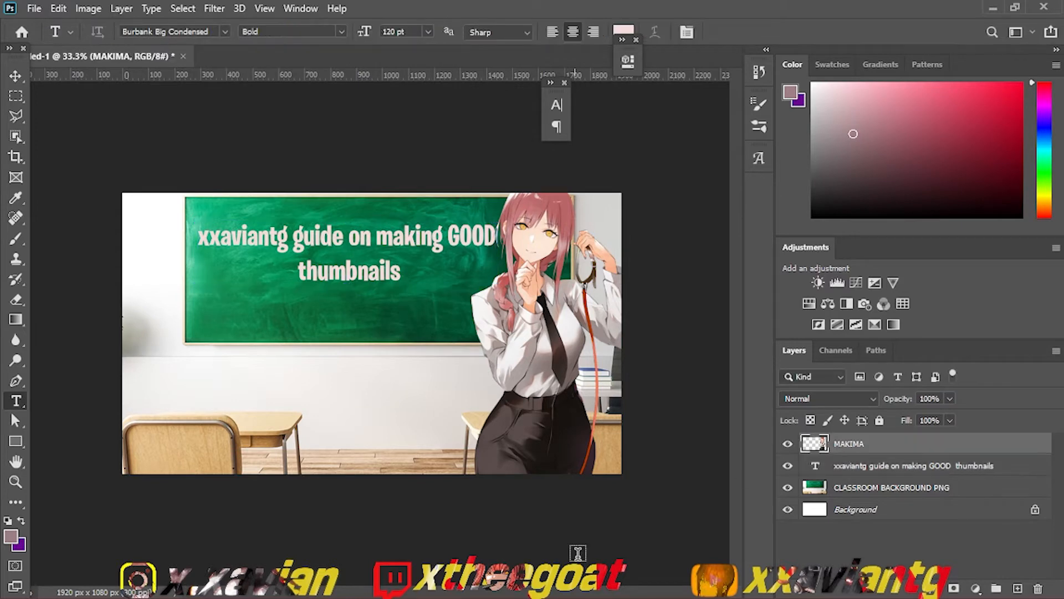
# Step: Place photoshopLOGO PNG above the MAKIMA layer, scaled down and positioned below the chalkboard, overlapping the left chair
pyautogui.click(550, 593)
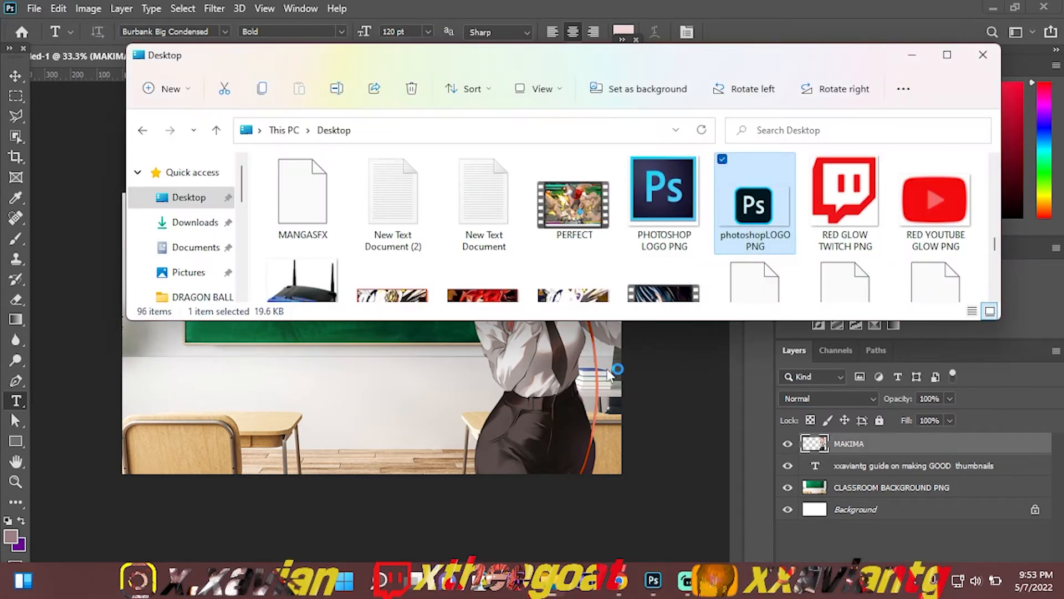
pyautogui.moveTo(757, 208); pyautogui.dragTo(466, 382)
pyautogui.moveTo(301, 424); pyautogui.dragTo(291, 421)
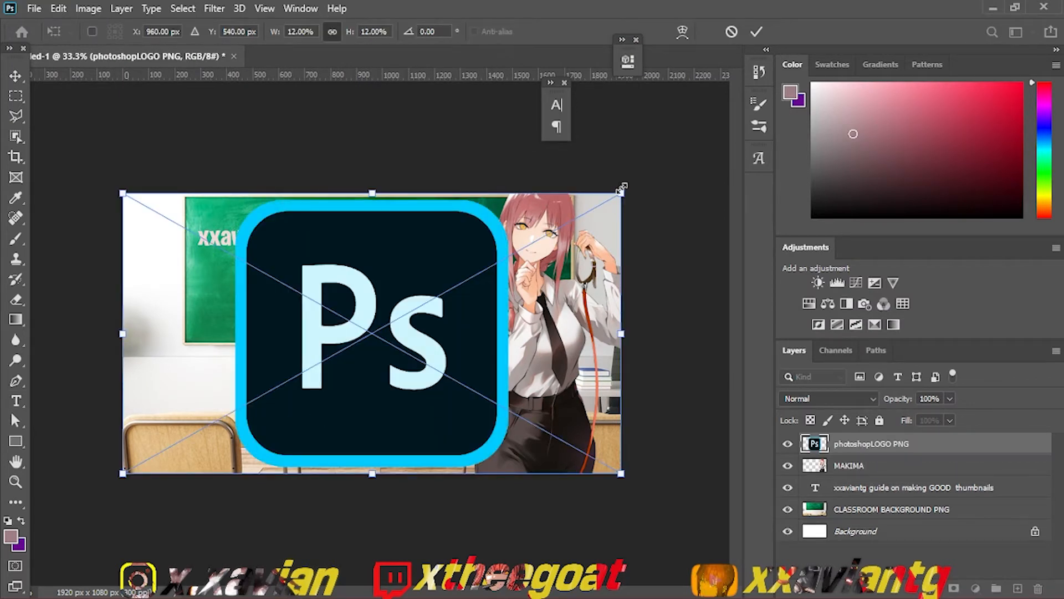
pyautogui.moveTo(621, 193); pyautogui.dragTo(222, 352)
pyautogui.moveTo(200, 430); pyautogui.dragTo(208, 396)
pyautogui.press('Return')
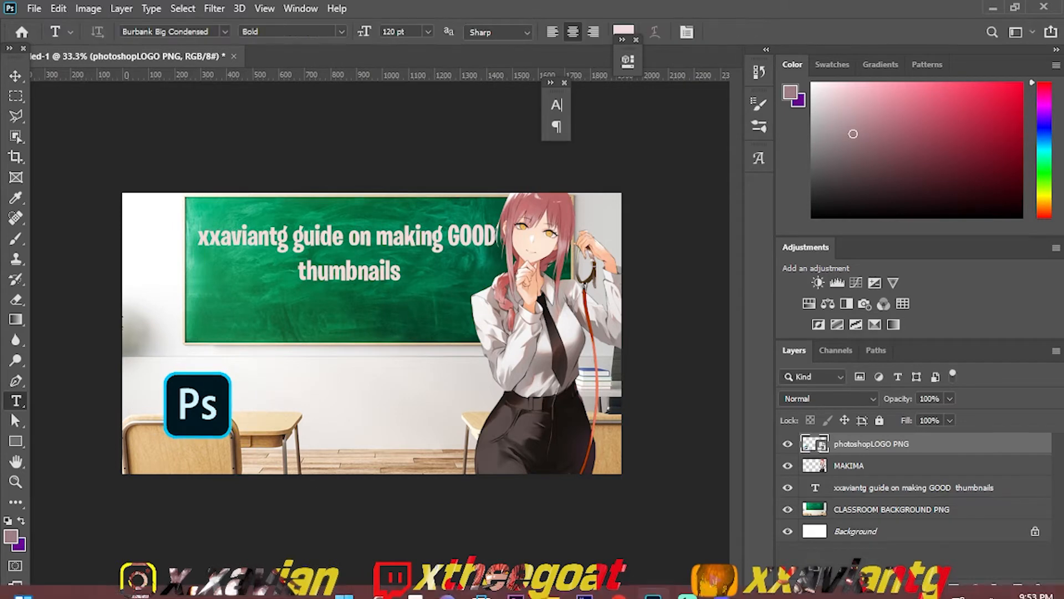
# Step: Find MAKIMASIMP2 in the Desktop folder and place it into the thumbnail document above the photoshopLOGO PNG layer
pyautogui.click(550, 582)
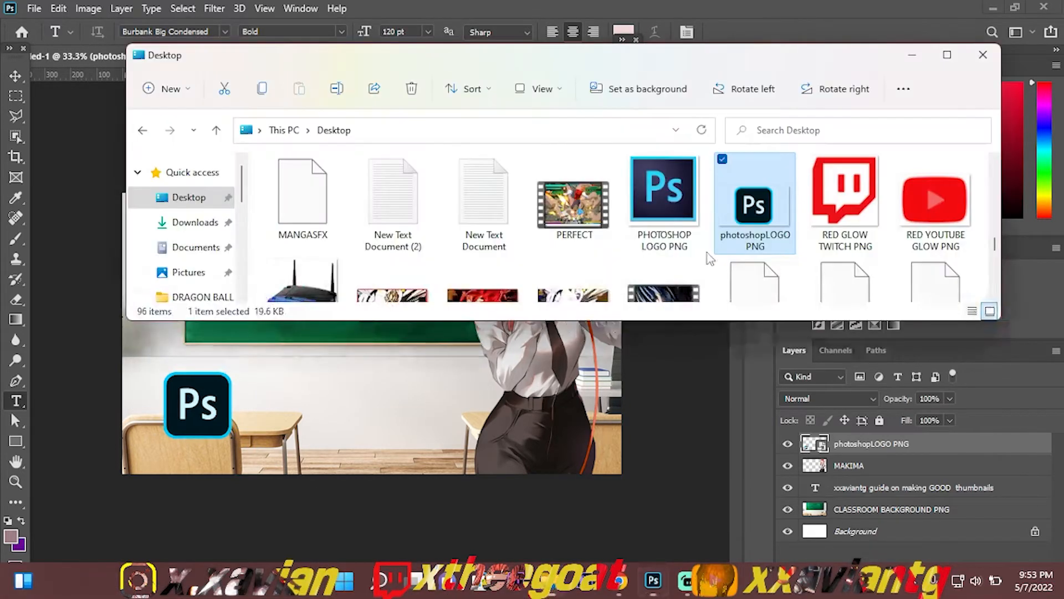
pyautogui.click(707, 253)
pyautogui.write('makim')
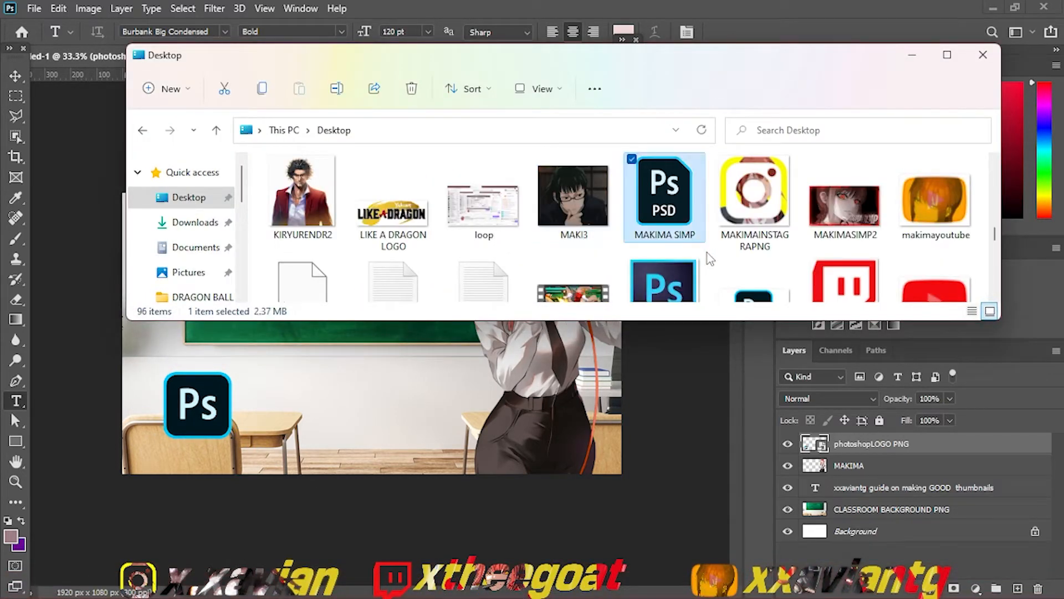
pyautogui.moveTo(843, 212); pyautogui.dragTo(544, 413)
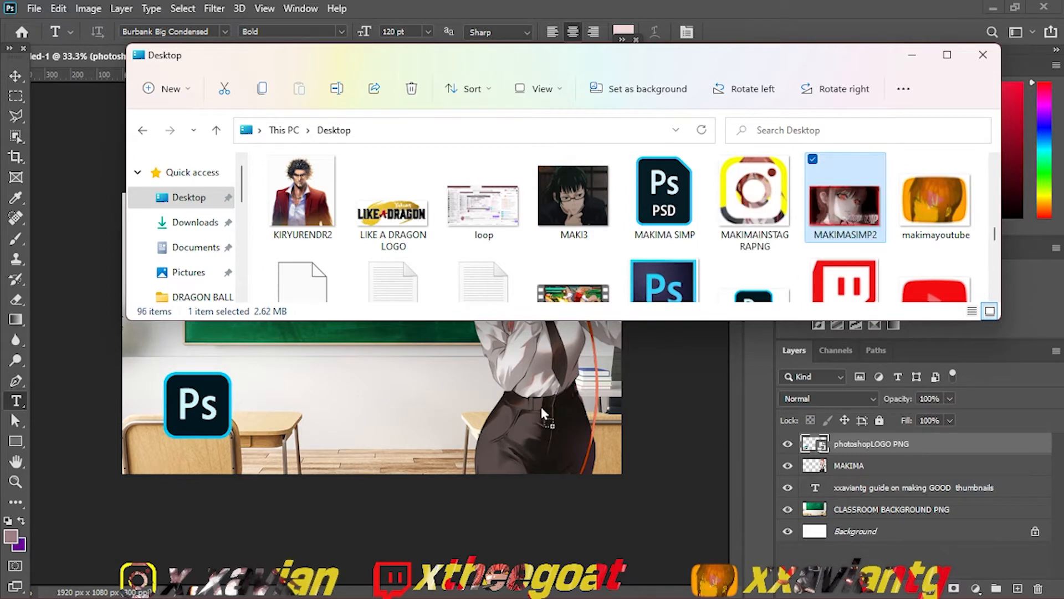
pyautogui.moveTo(348, 384); pyautogui.dragTo(348, 384)
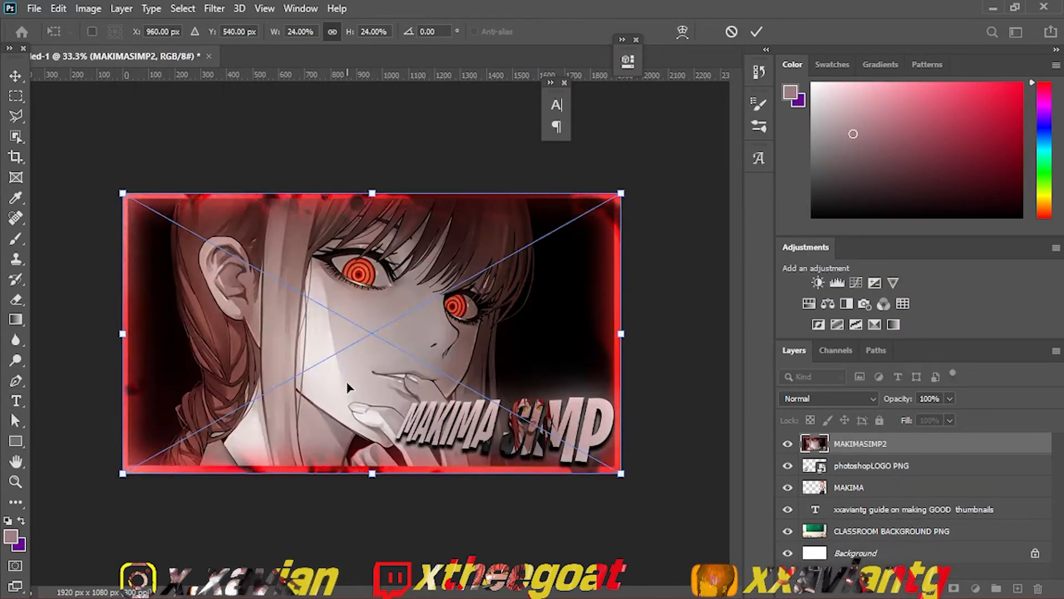
# Step: Commit the placed image and rasterize the photoshopLOGO PNG and MAKIMASIMP2 layers
pyautogui.press('t')
pyautogui.rightClick(885, 468)
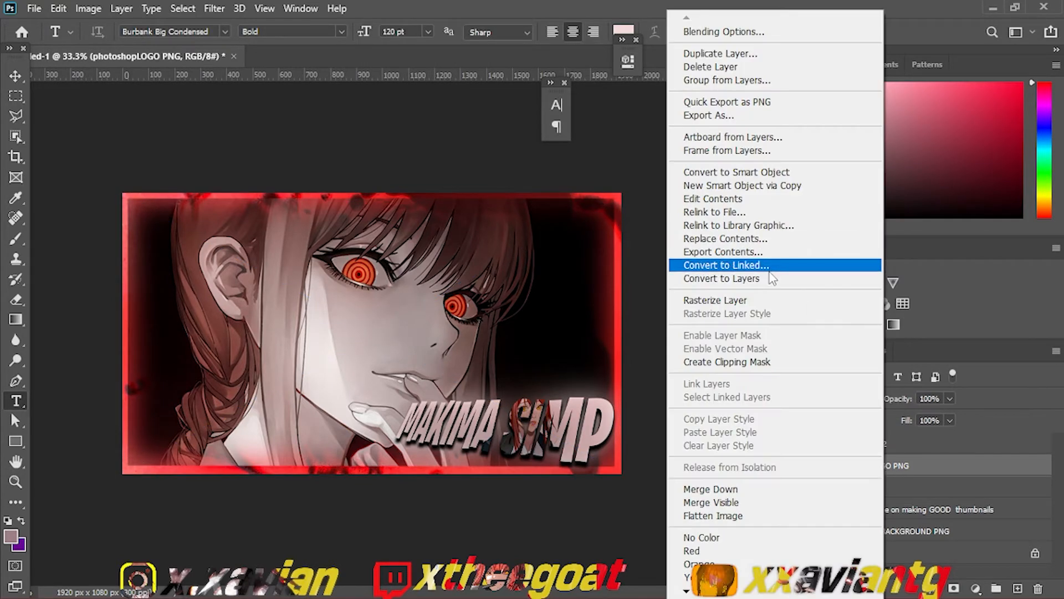
pyautogui.click(772, 300)
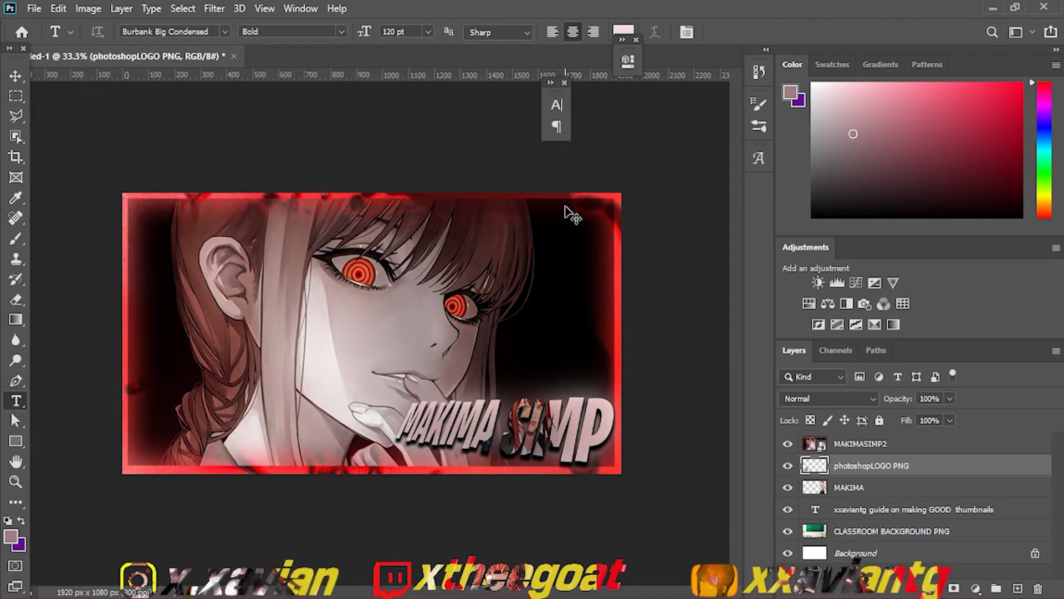
pyautogui.rightClick(852, 448)
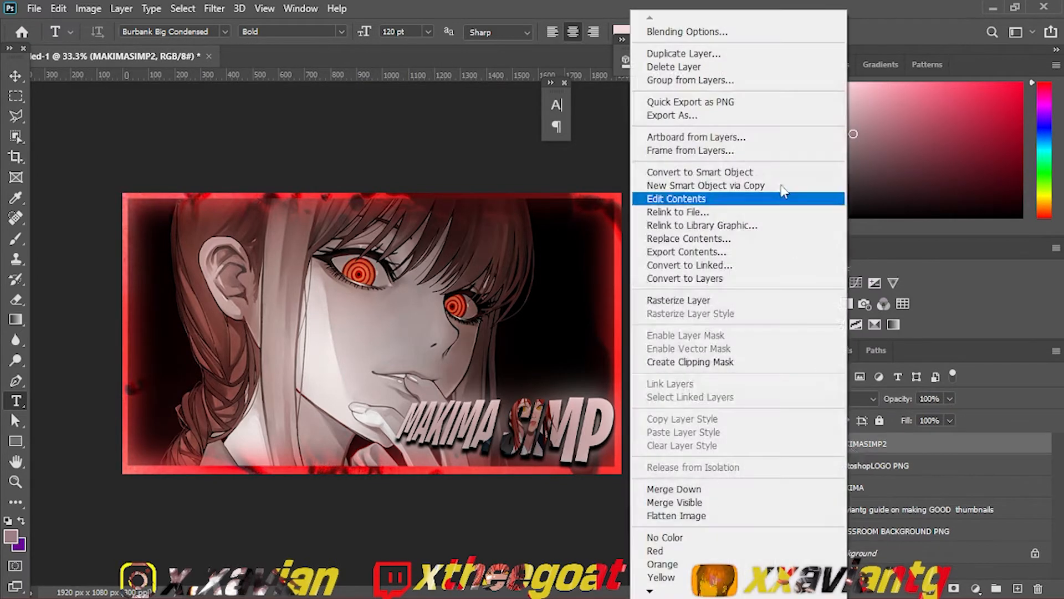
pyautogui.click(679, 300)
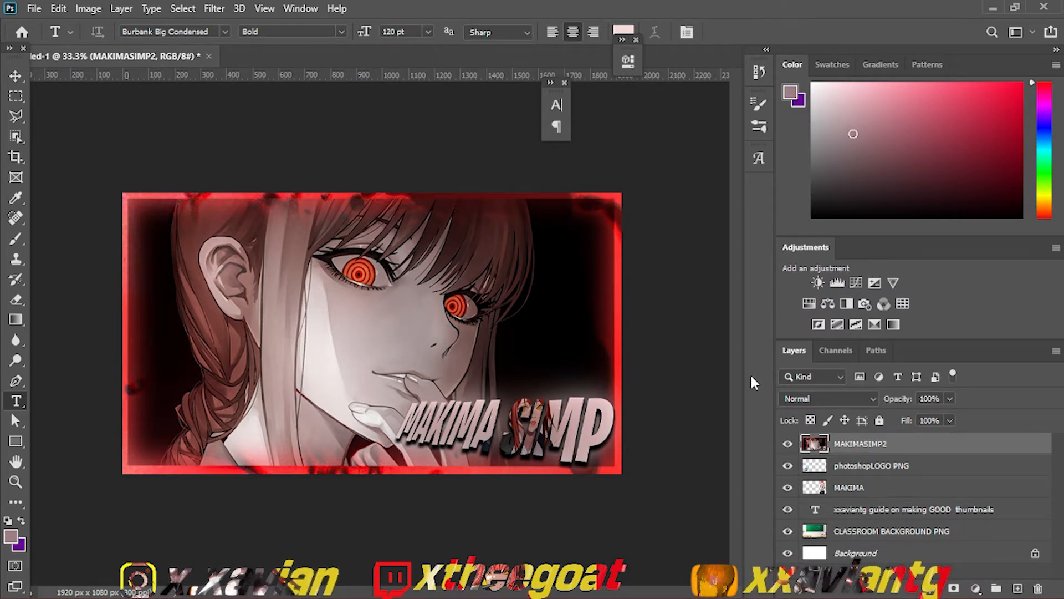
# Step: Scale the MAKIMASIMP2 image down and position it between the Photoshop logo and Makima, overlapping the chalkboard's lower edge
pyautogui.hotkey('ctrl', 't')
pyautogui.moveTo(621, 193); pyautogui.dragTo(328, 323)
pyautogui.moveTo(251, 400); pyautogui.dragTo(303, 317)
pyautogui.moveTo(294, 343); pyautogui.dragTo(397, 389)
pyautogui.press('Return')
pyautogui.press('t')
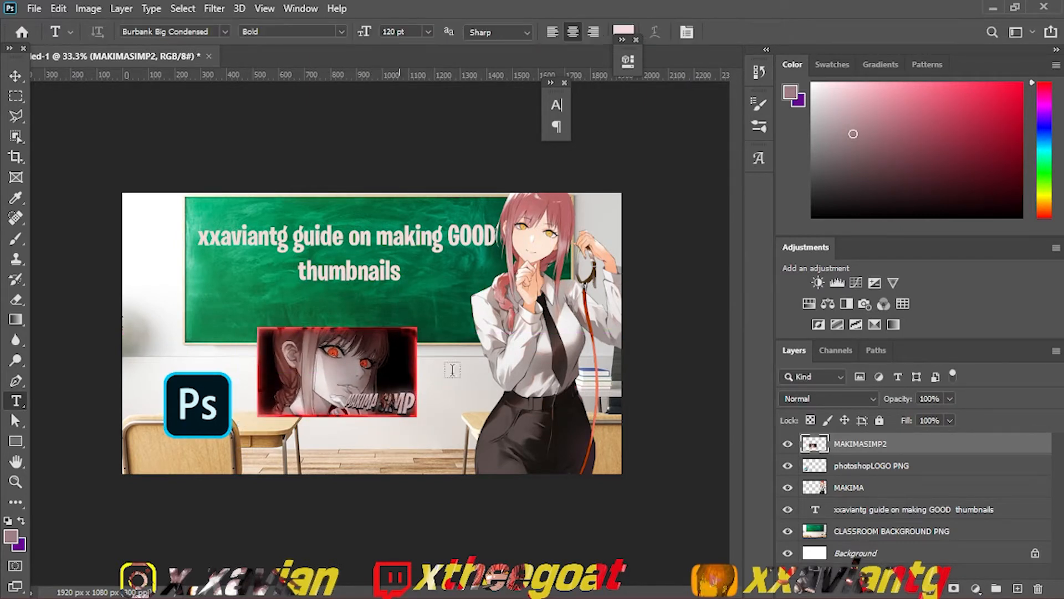
# Step: Change the whole chalkboard text's font to MADE Soulmaze Brush and commit the edit
pyautogui.click(842, 491)
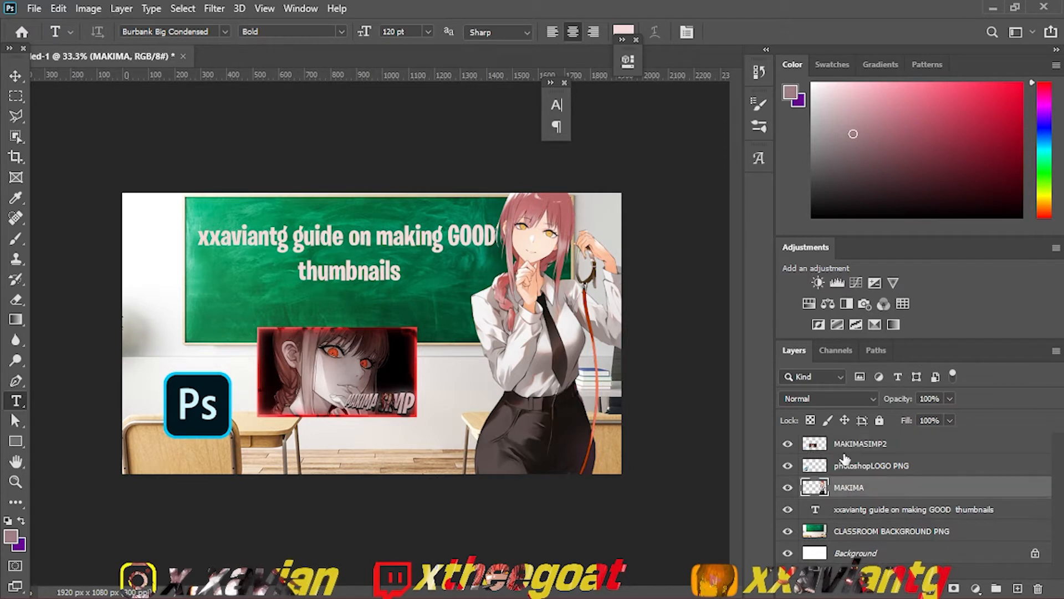
pyautogui.doubleClick(815, 509)
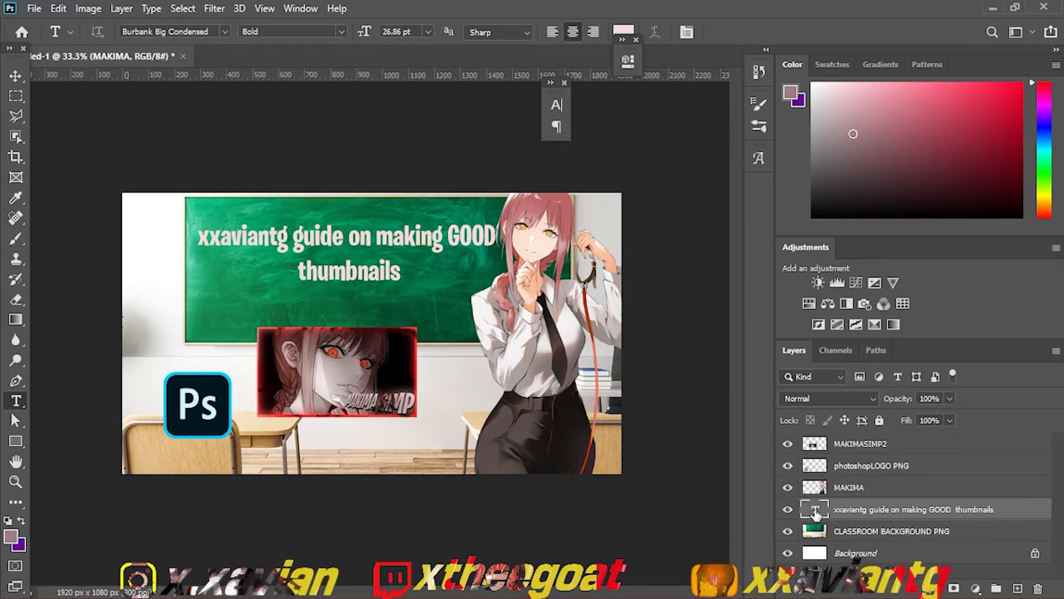
pyautogui.moveTo(397, 271); pyautogui.dragTo(199, 235)
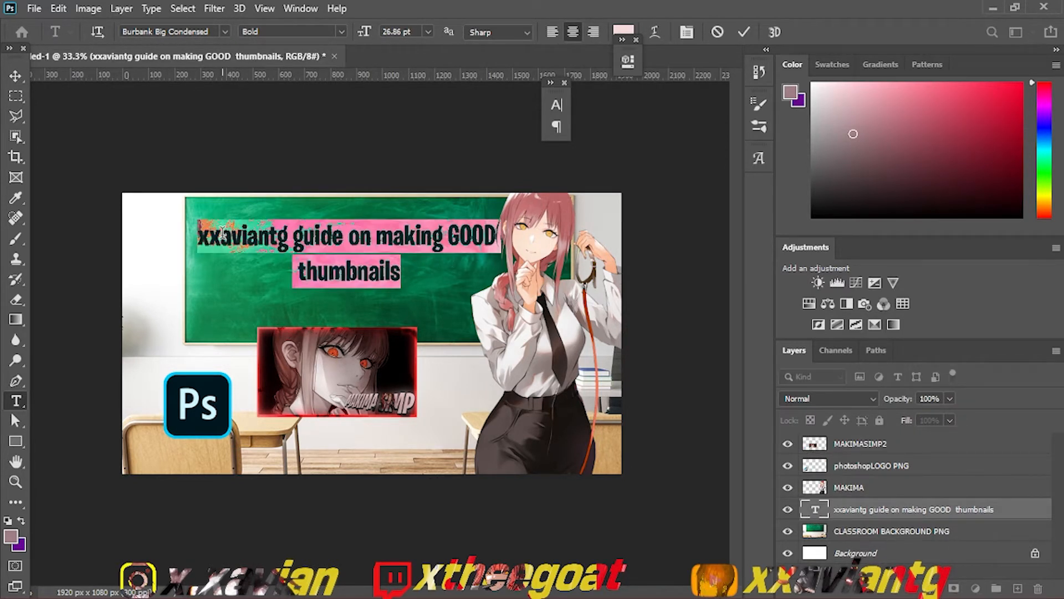
pyautogui.click(222, 32)
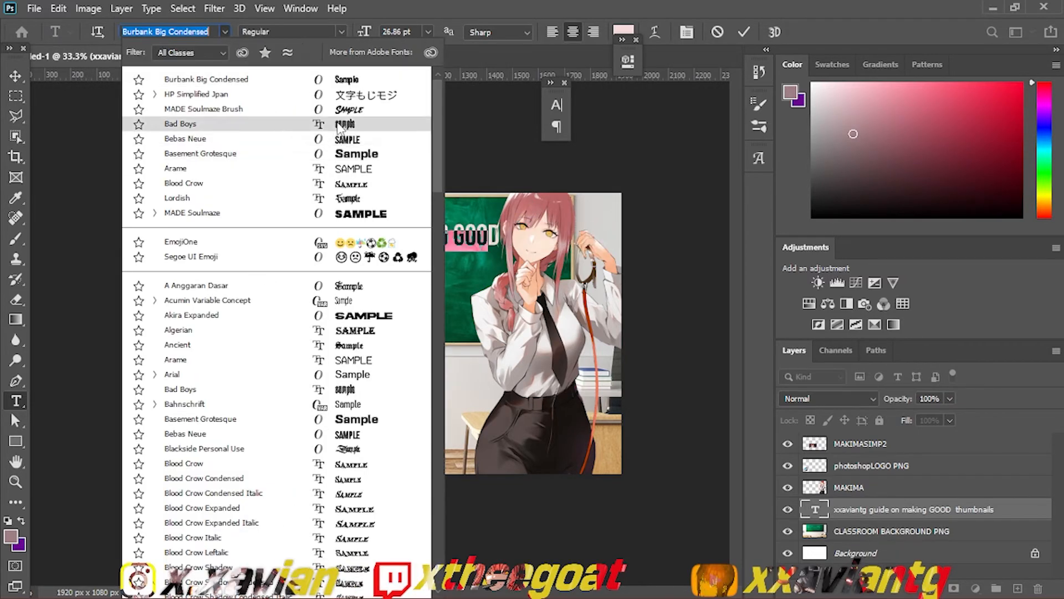
pyautogui.click(337, 108)
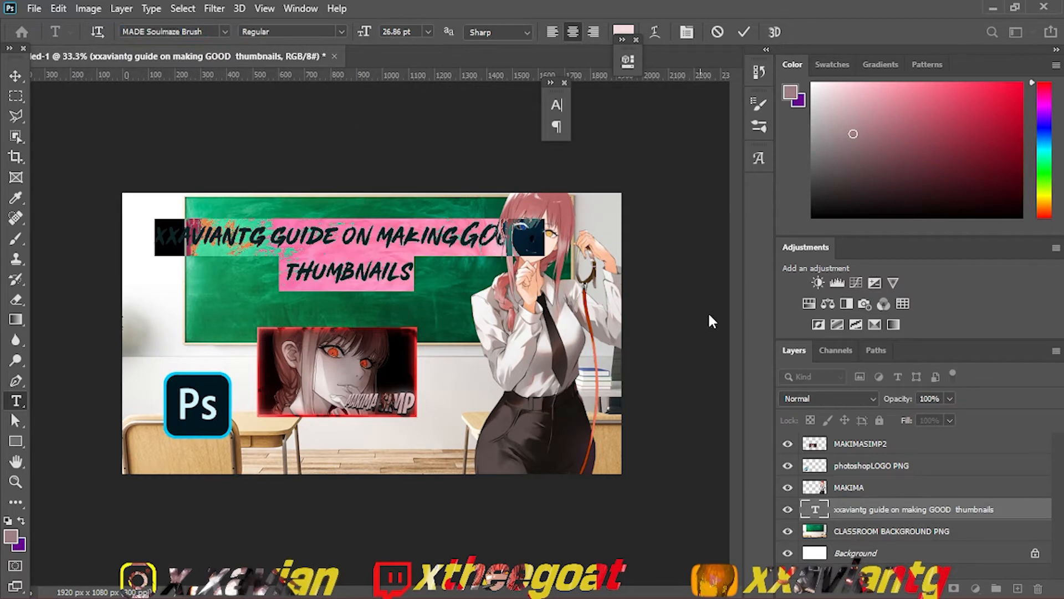
pyautogui.click(842, 446)
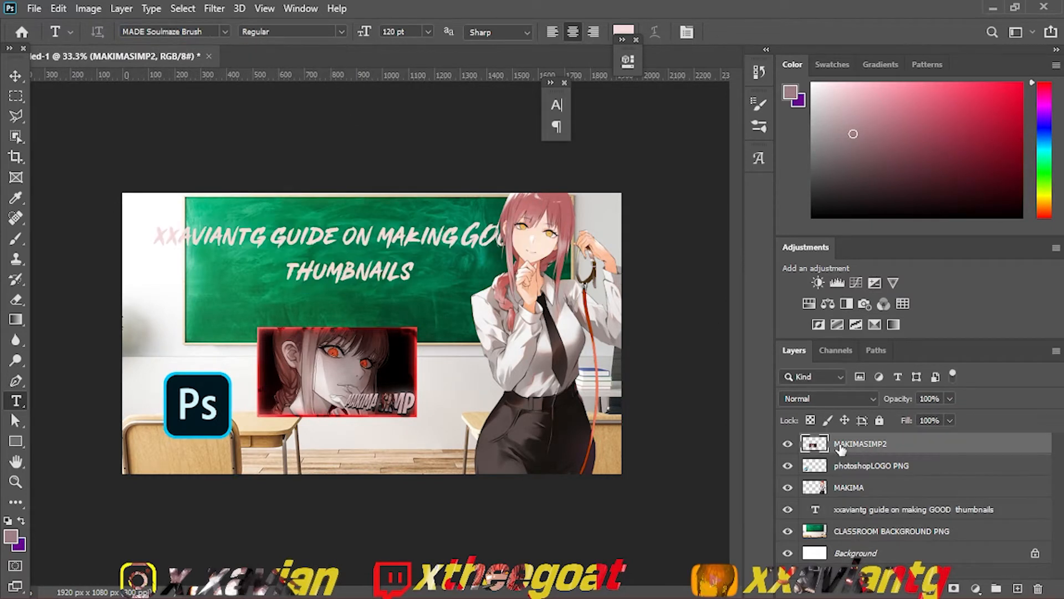
# Step: Recolor the whole chalkboard text pure white by sampling Makima's shirt
pyautogui.doubleClick(819, 508)
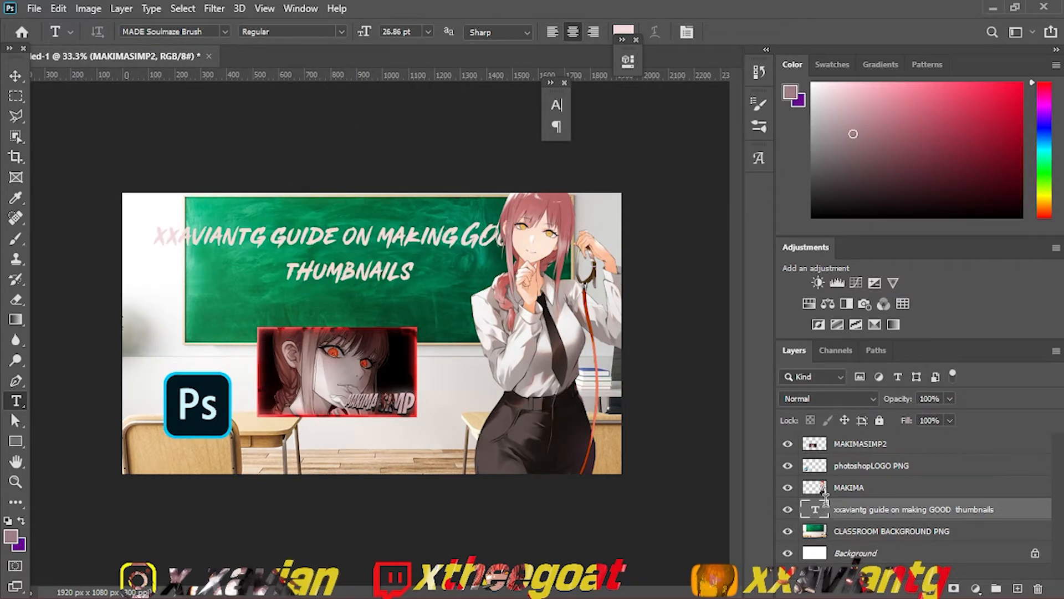
pyautogui.click(819, 508)
pyautogui.doubleClick(818, 508)
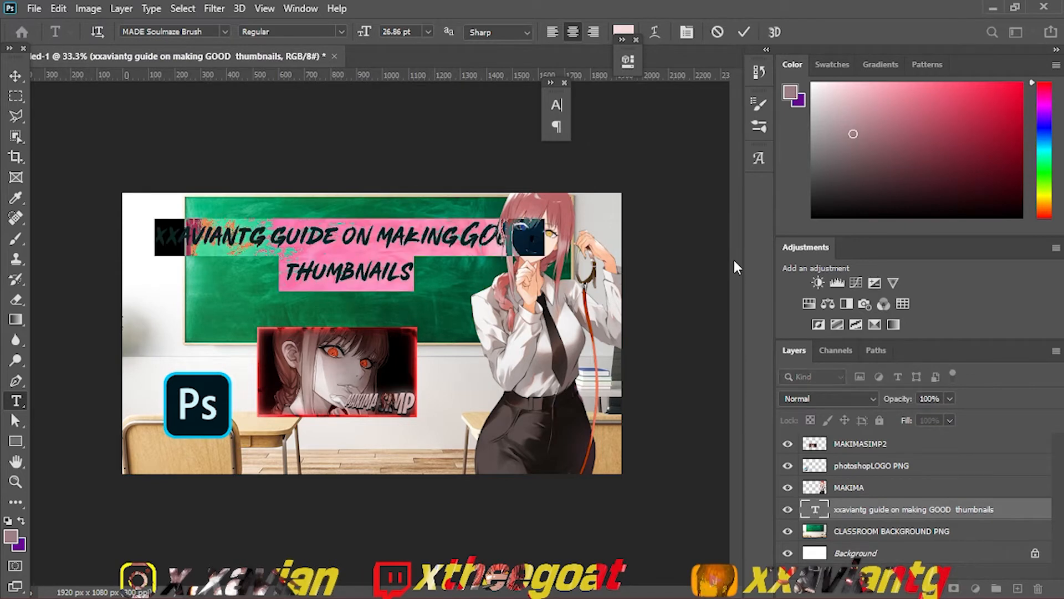
pyautogui.click(625, 33)
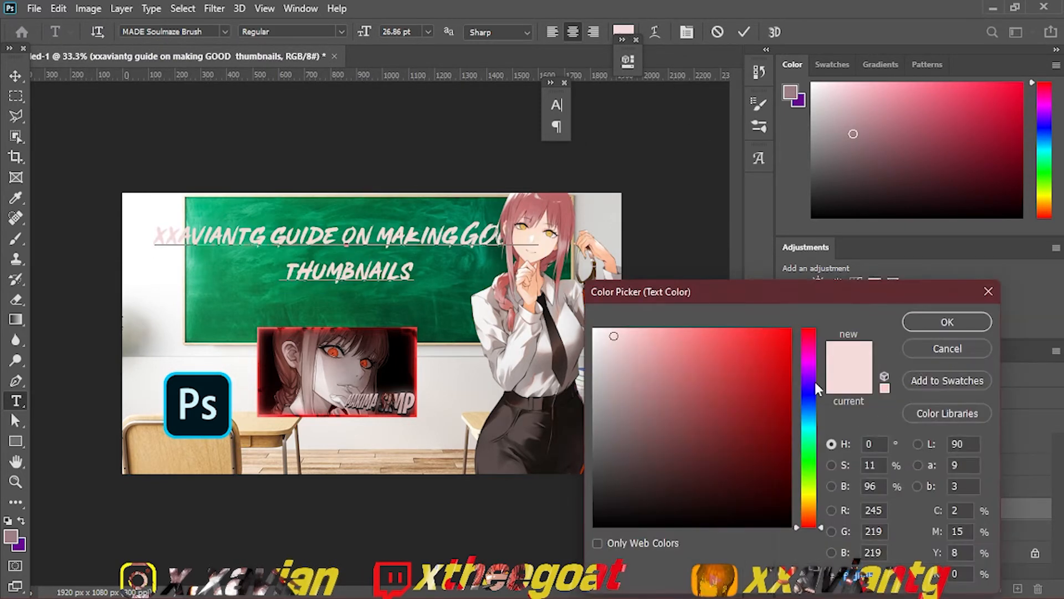
pyautogui.click(519, 298)
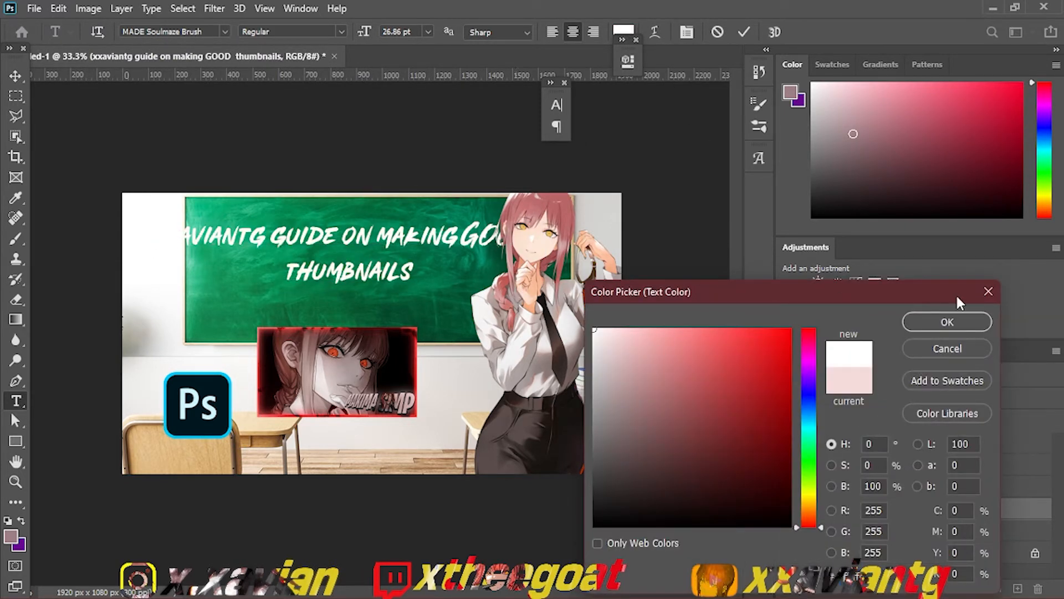
pyautogui.click(942, 321)
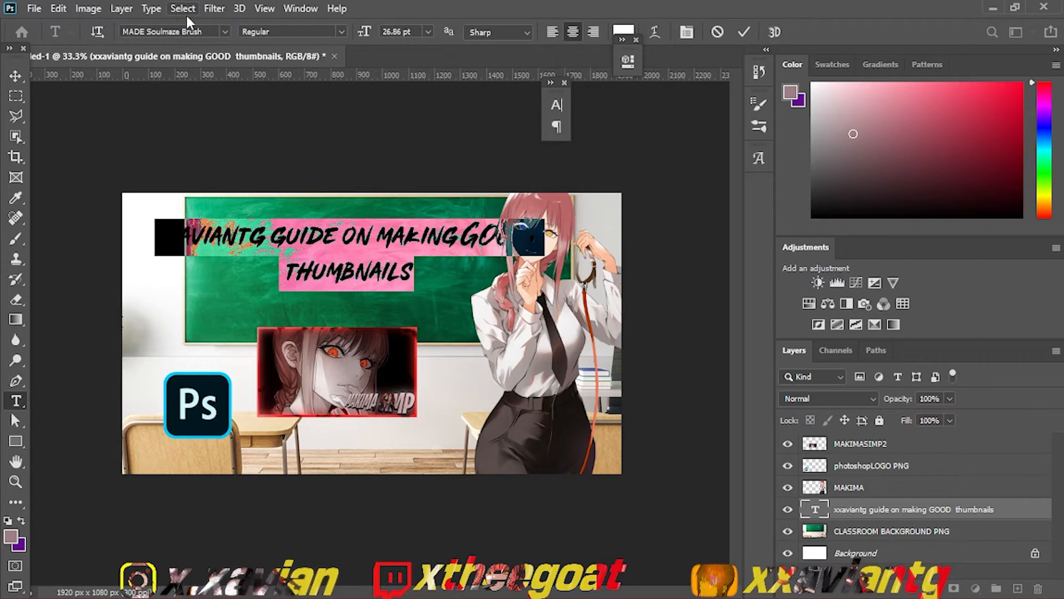
# Step: Try the Dot Zero font on the chalkboard text
pyautogui.click(224, 32)
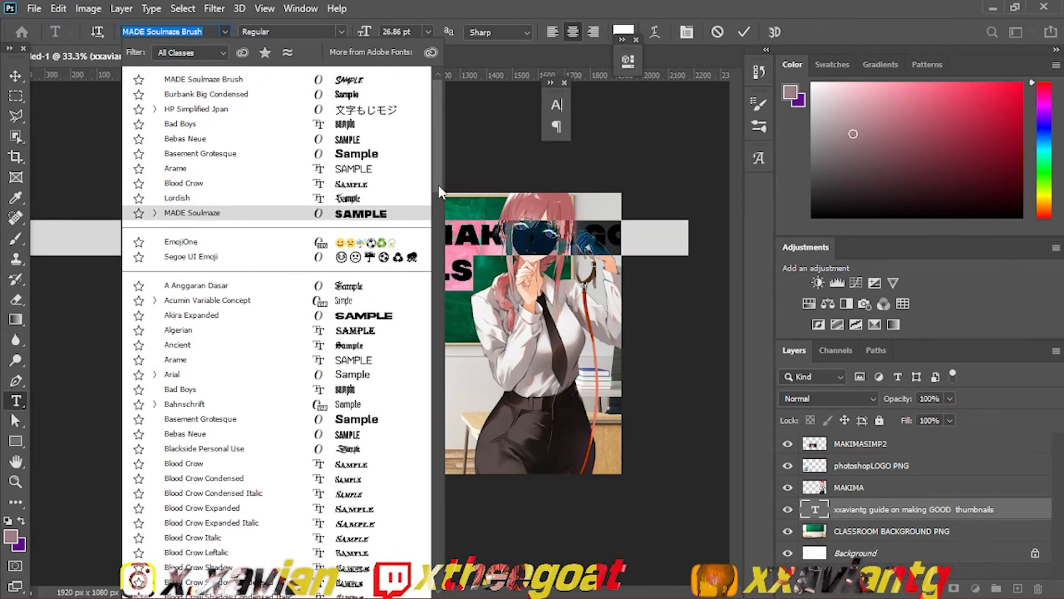
pyautogui.moveTo(436, 189); pyautogui.dragTo(432, 272)
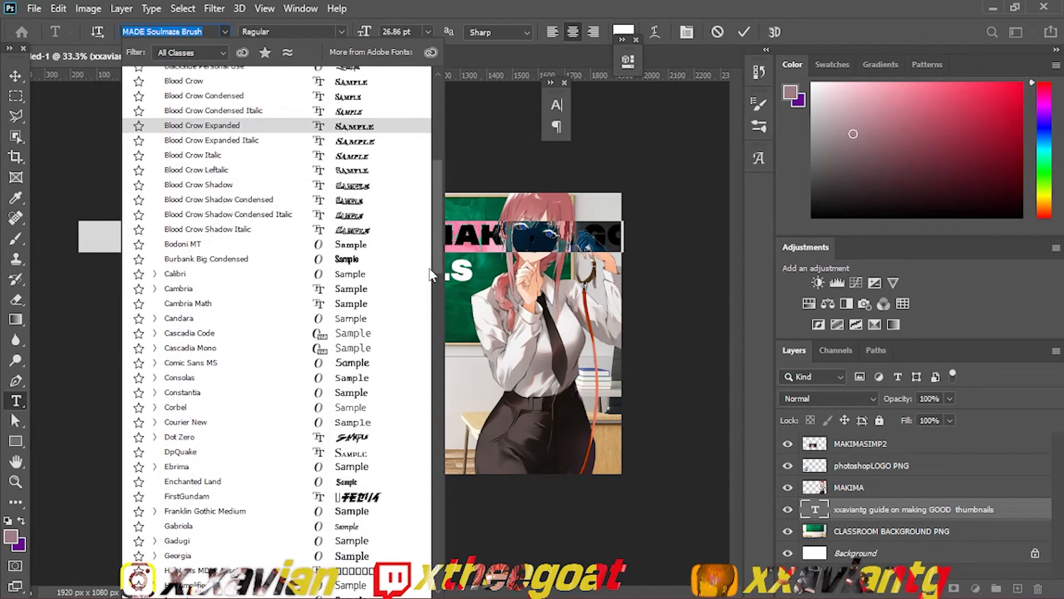
pyautogui.click(335, 435)
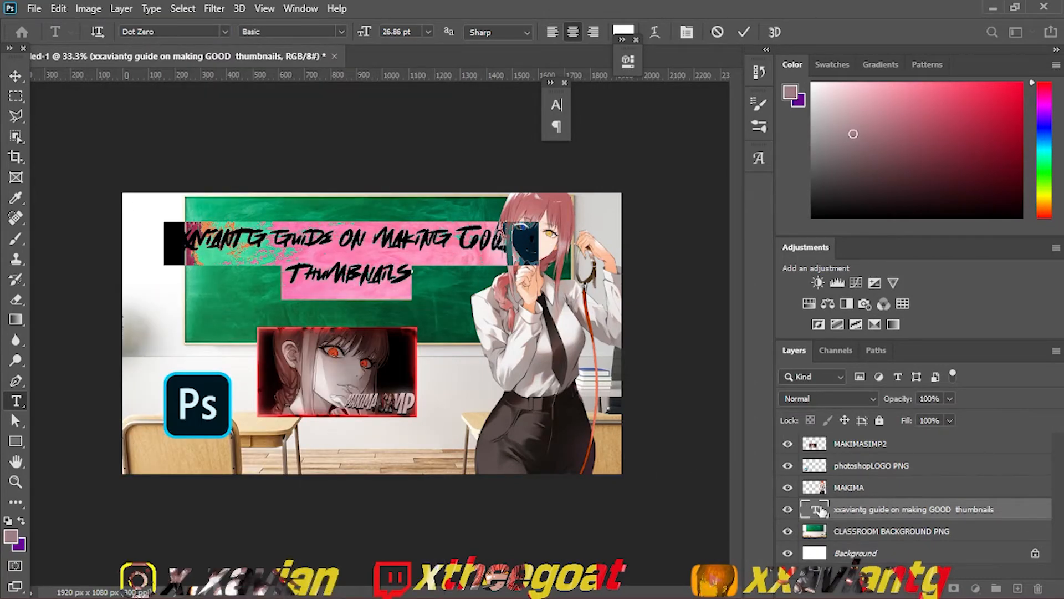
pyautogui.click(841, 514)
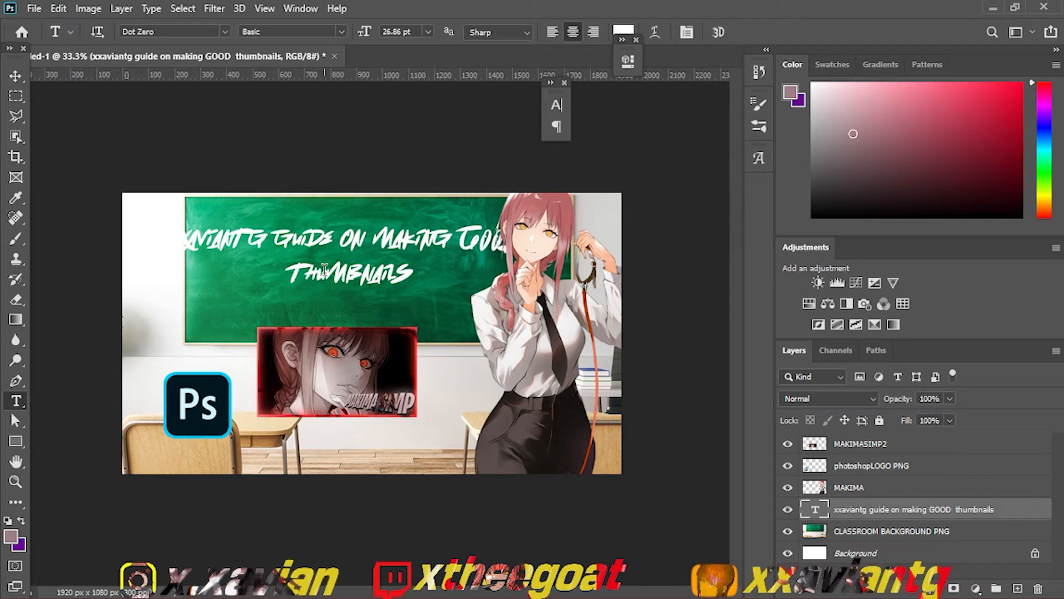
# Step: Insert a line break after "guide" so the chalkboard text runs over three lines, and commit it
pyautogui.click(344, 238)
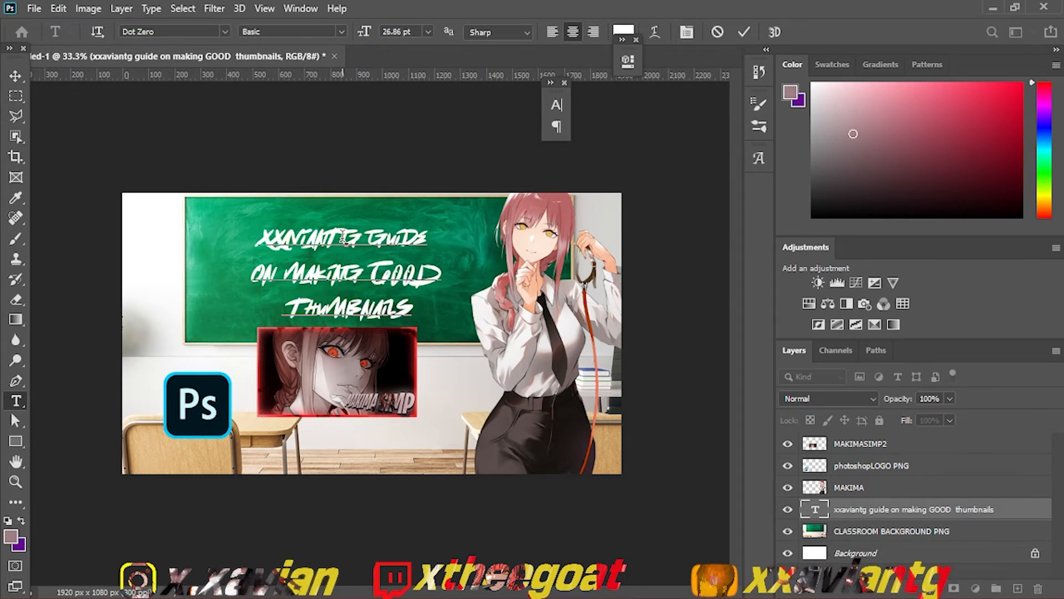
pyautogui.click(857, 489)
pyautogui.click(868, 512)
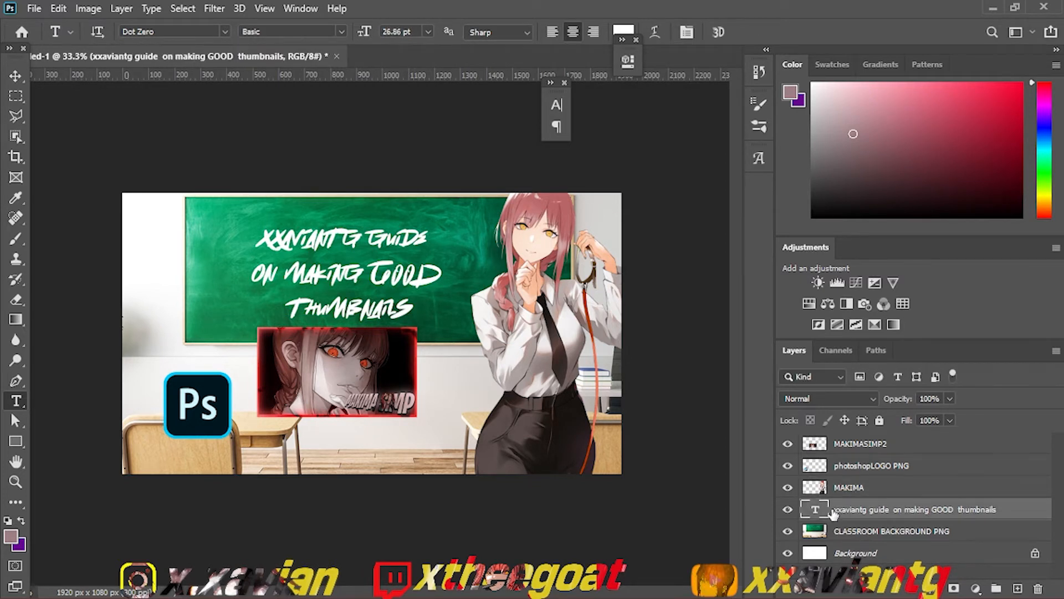
# Step: Set the three-line chalkboard text's font to MADE Soulmaze Brush and commit the change
pyautogui.doubleClick(819, 510)
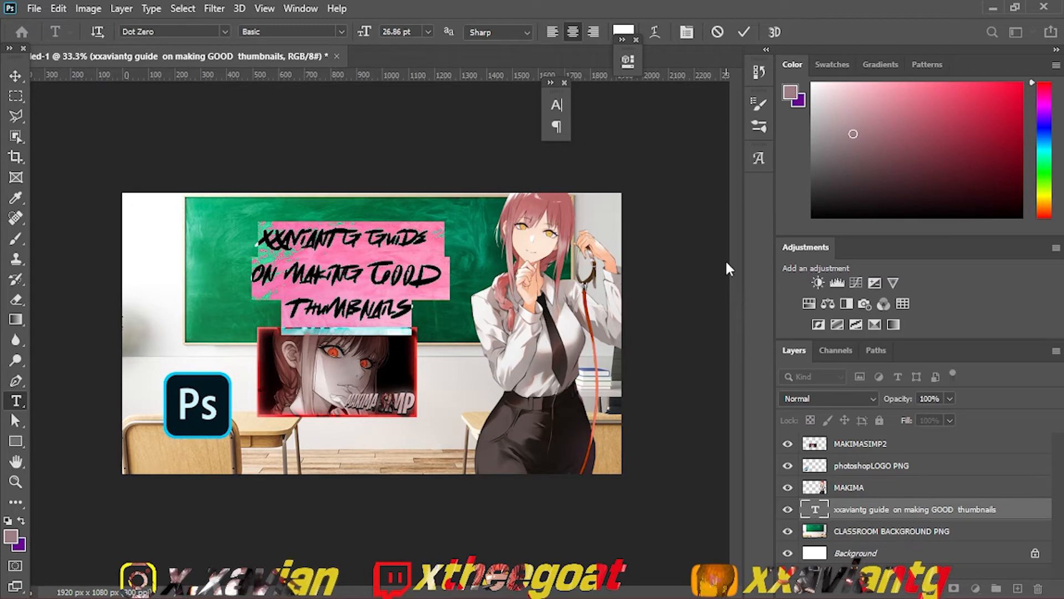
pyautogui.click(225, 31)
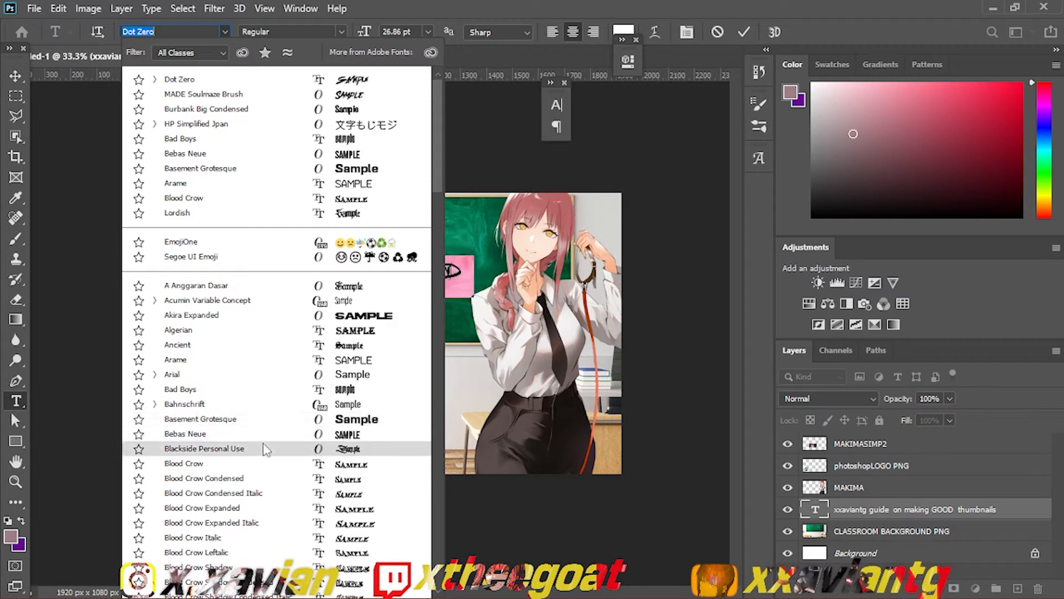
pyautogui.click(363, 94)
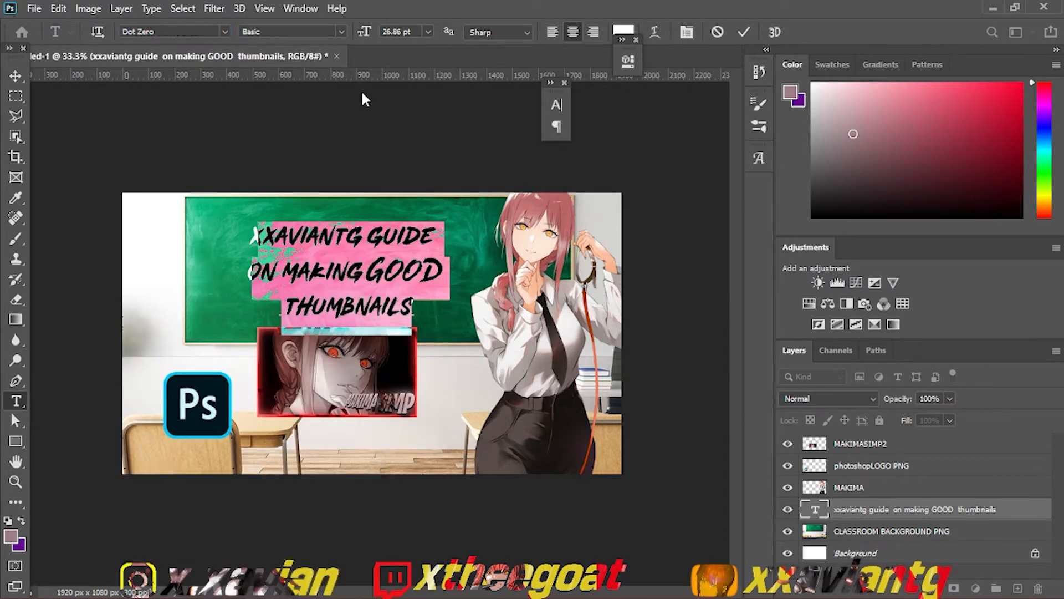
pyautogui.click(851, 473)
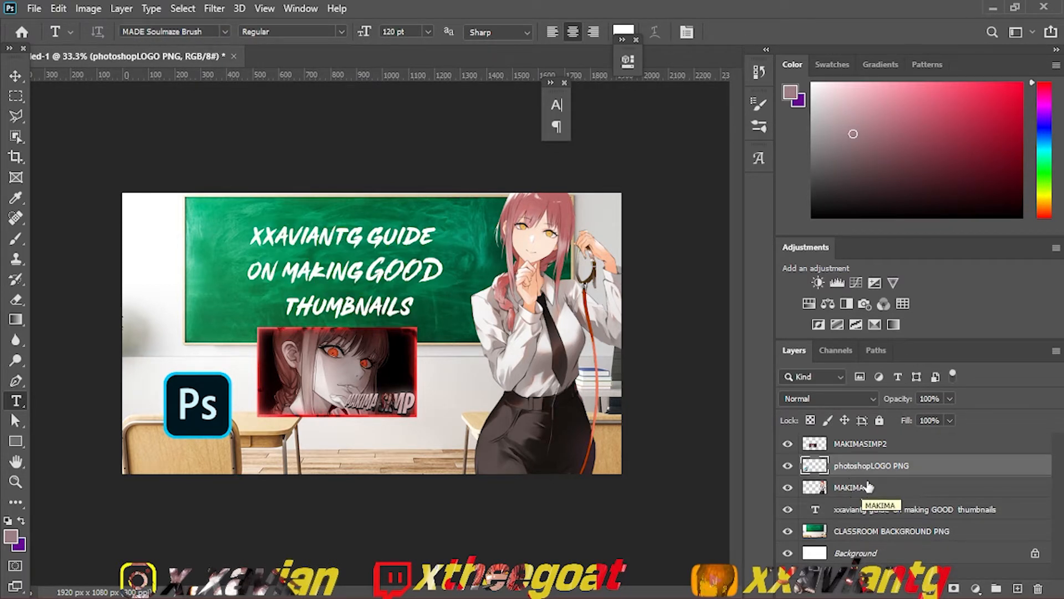
# Step: Rasterize the chalkboard text layer, keeping its layer name
pyautogui.click(864, 511)
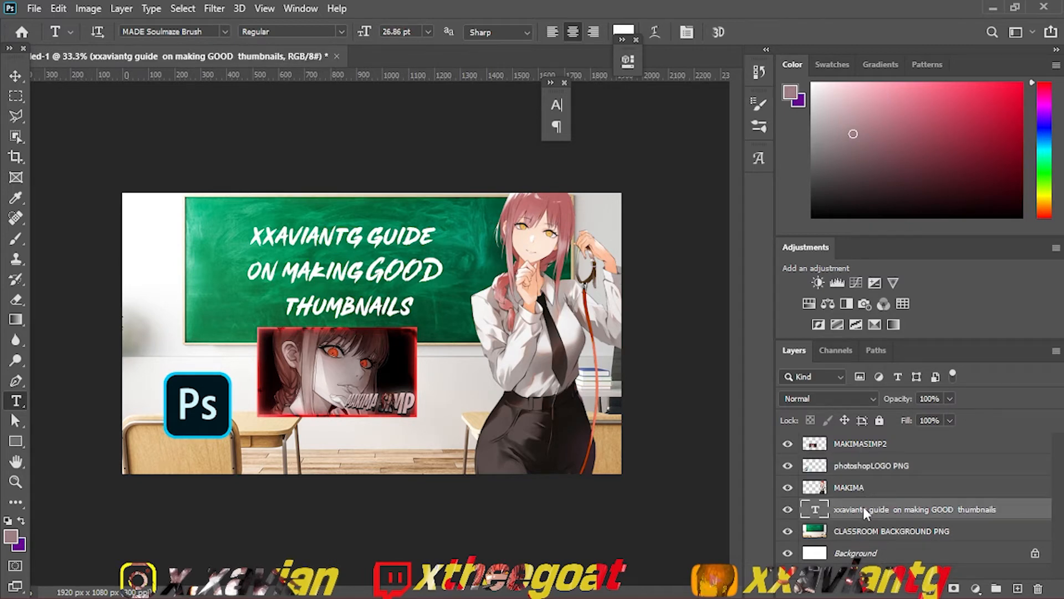
pyautogui.rightClick(863, 506)
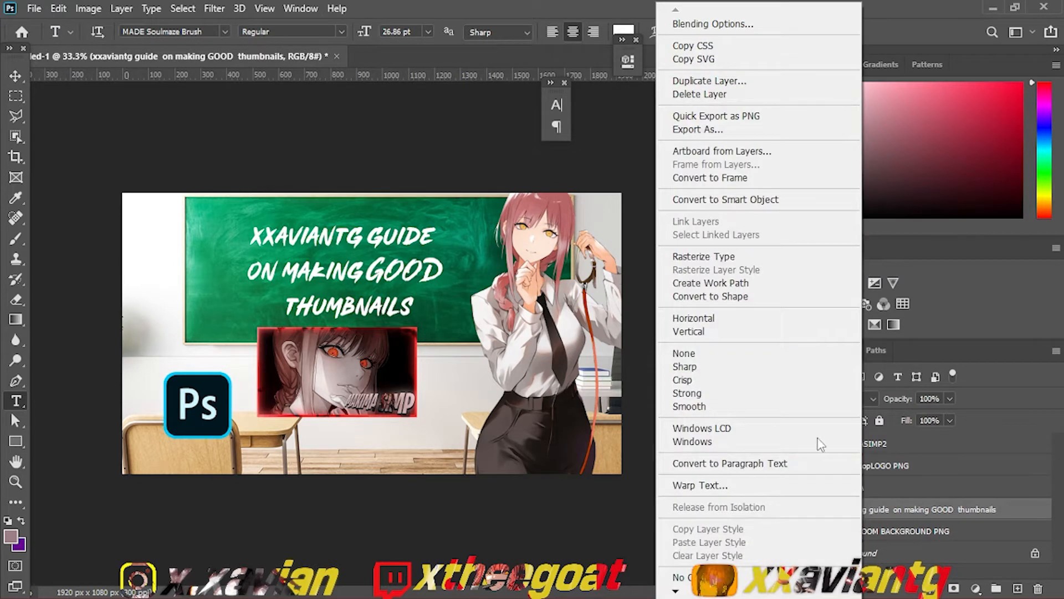
pyautogui.click(744, 256)
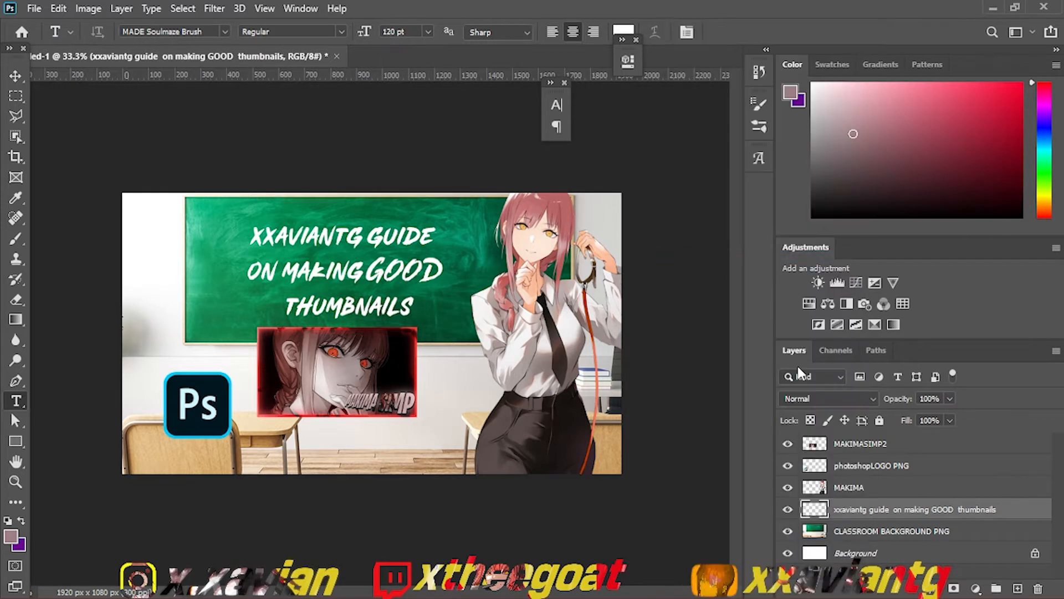
pyautogui.doubleClick(857, 510)
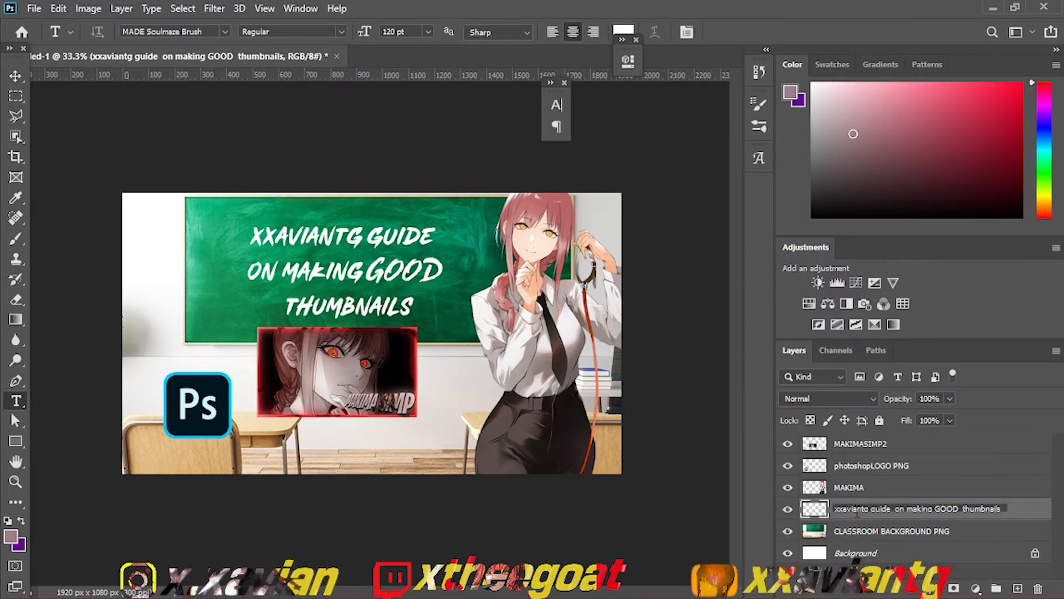
pyautogui.click(1033, 516)
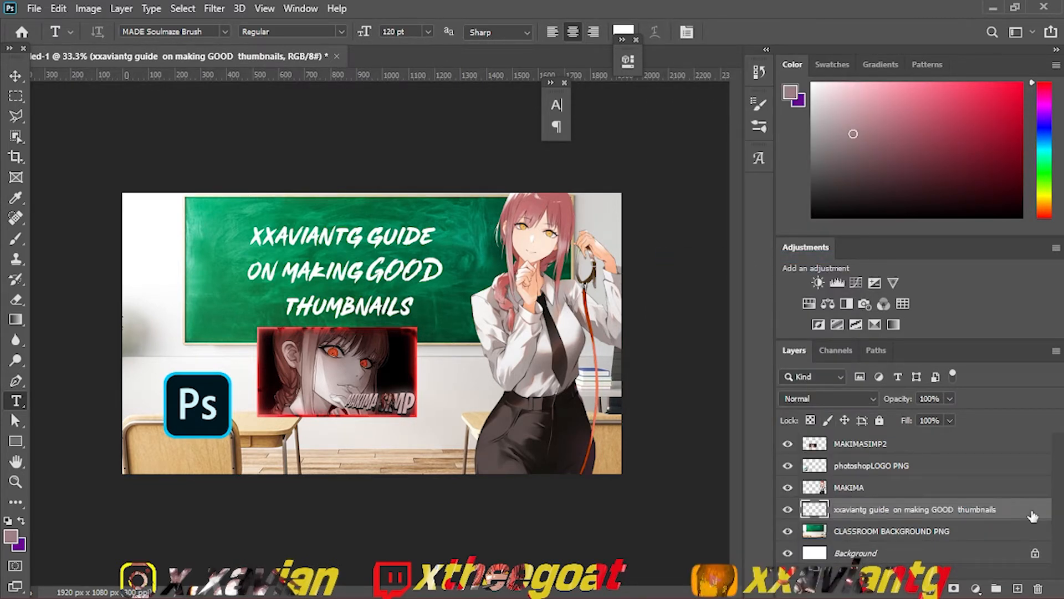
# Step: Add a drop shadow to the rasterized chalkboard text layer, previewing a 6 px black stroke and leaving the stroke off
pyautogui.doubleClick(1033, 516)
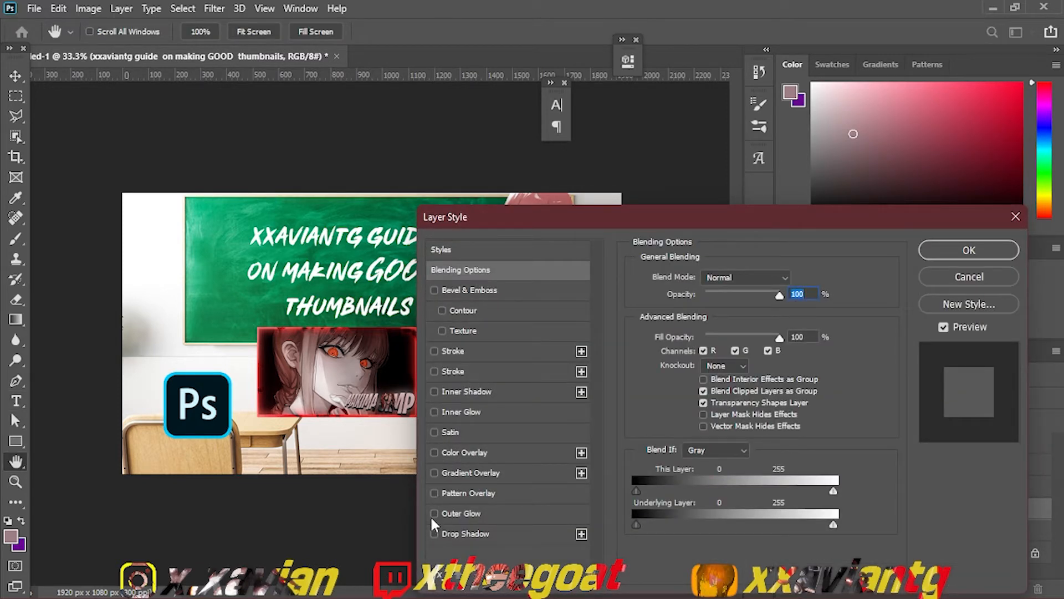
pyautogui.click(434, 534)
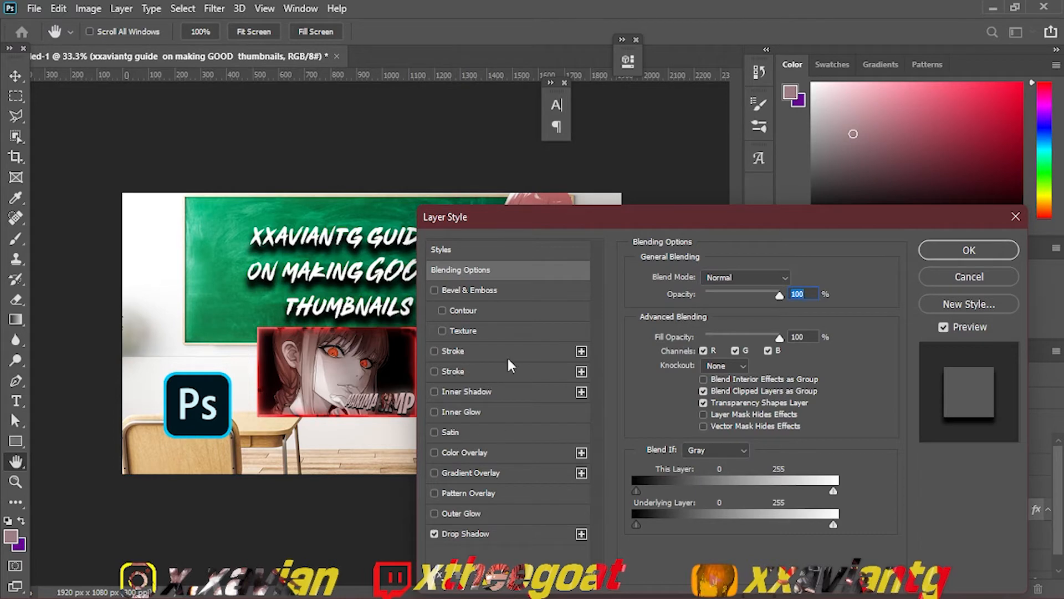
pyautogui.moveTo(546, 222); pyautogui.dragTo(655, 246)
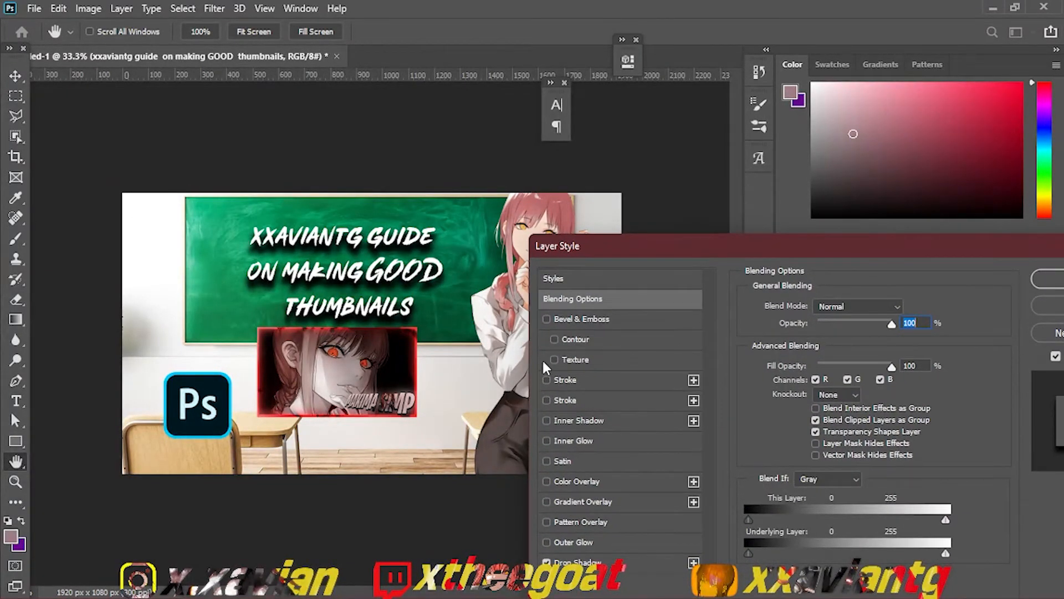
pyautogui.click(546, 381)
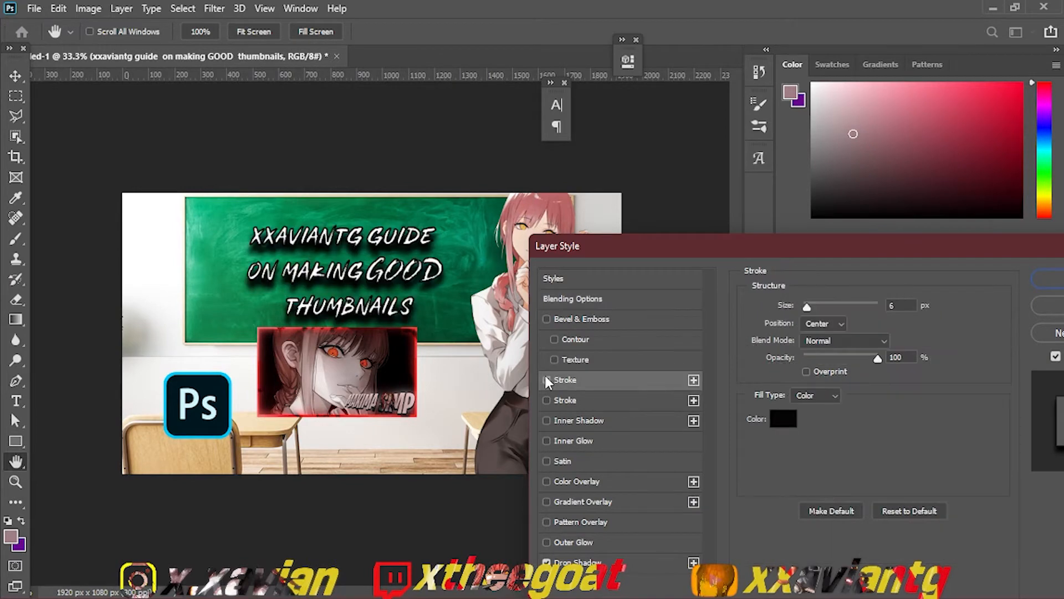
pyautogui.click(547, 381)
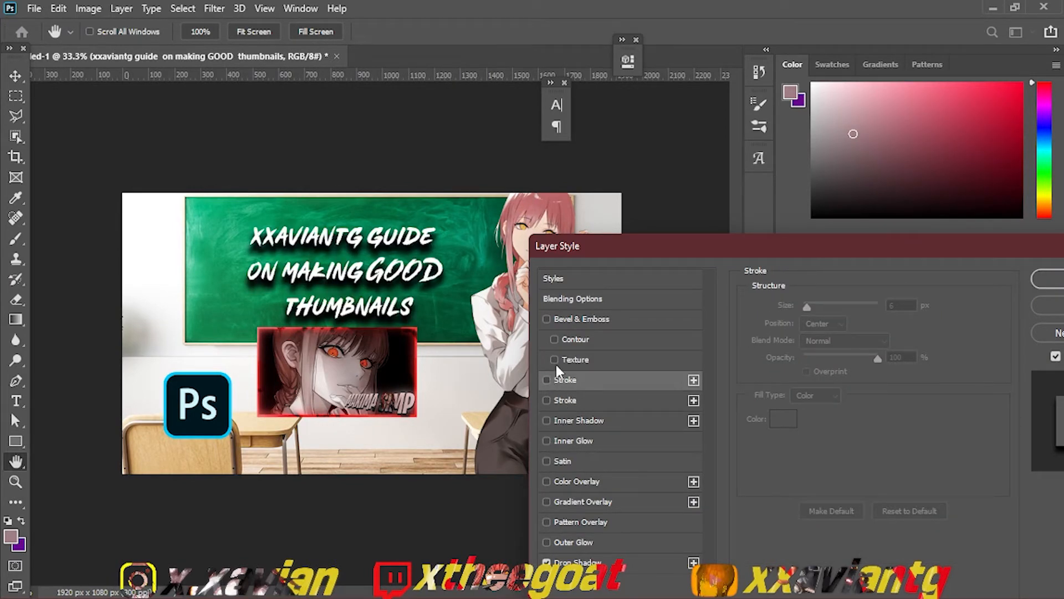
pyautogui.click(1055, 281)
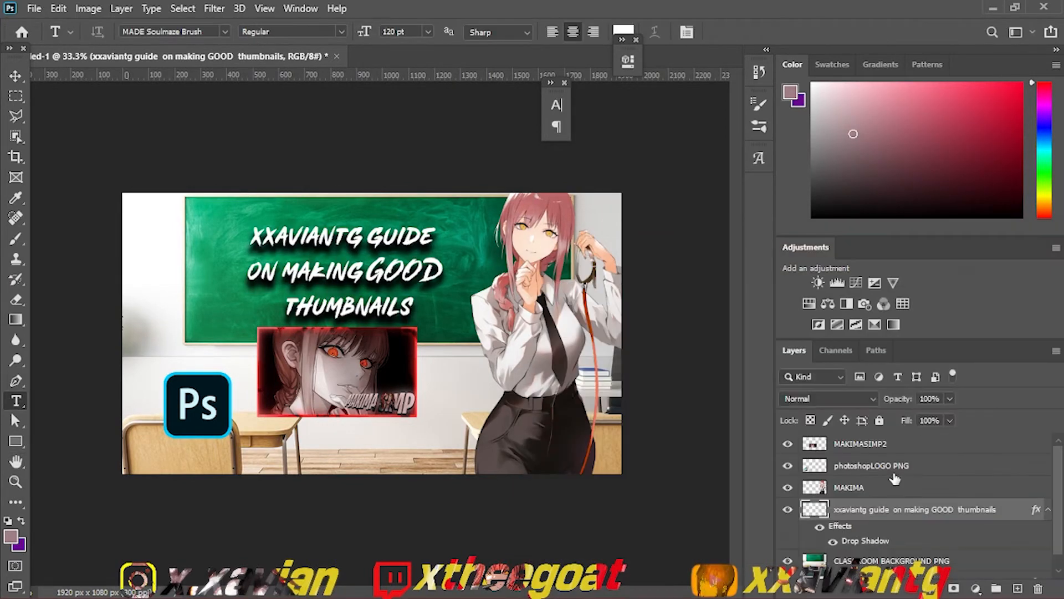
# Step: Turn off the drop shadow on the chalkboard text layer and duplicate the layer
pyautogui.doubleClick(1018, 517)
pyautogui.click(467, 533)
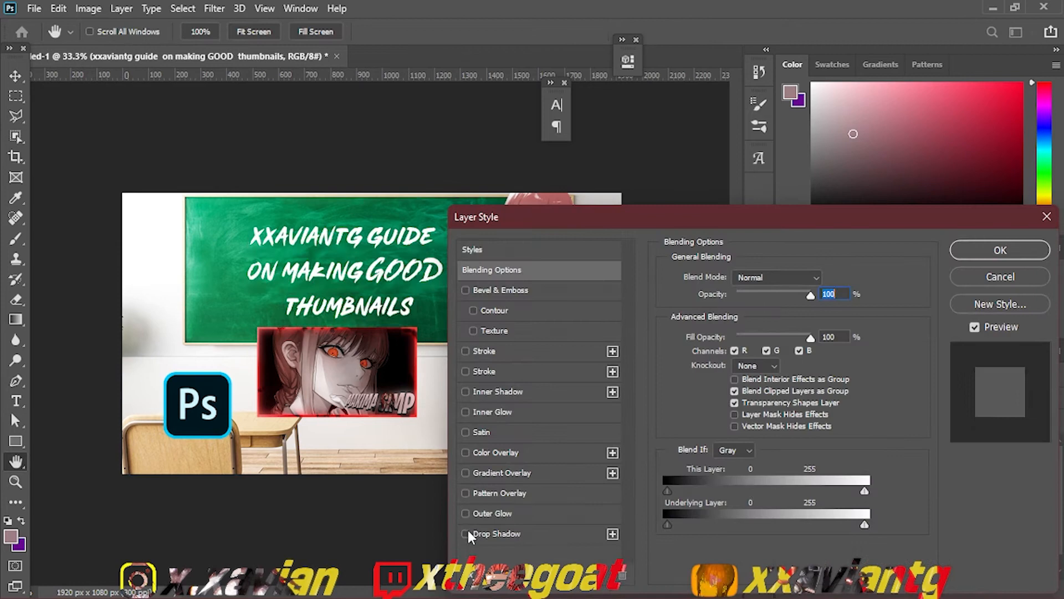
pyautogui.click(955, 250)
pyautogui.hotkey('ctrl', 'j')
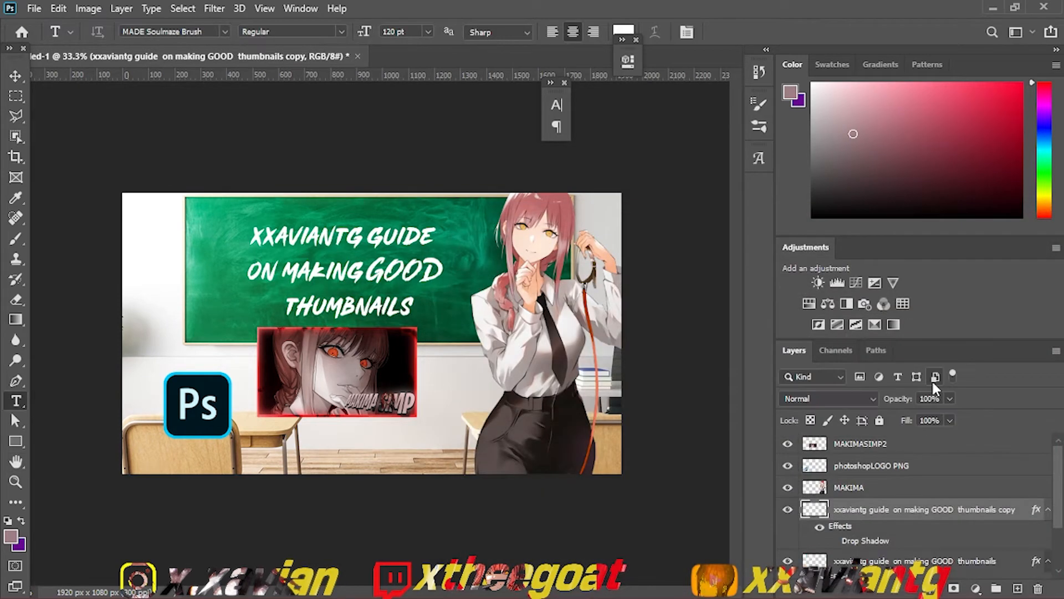
# Step: Apply a 75.5 pixel Gaussian Blur to the duplicated text layer and set its blend mode to Dissolve
pyautogui.click(839, 399)
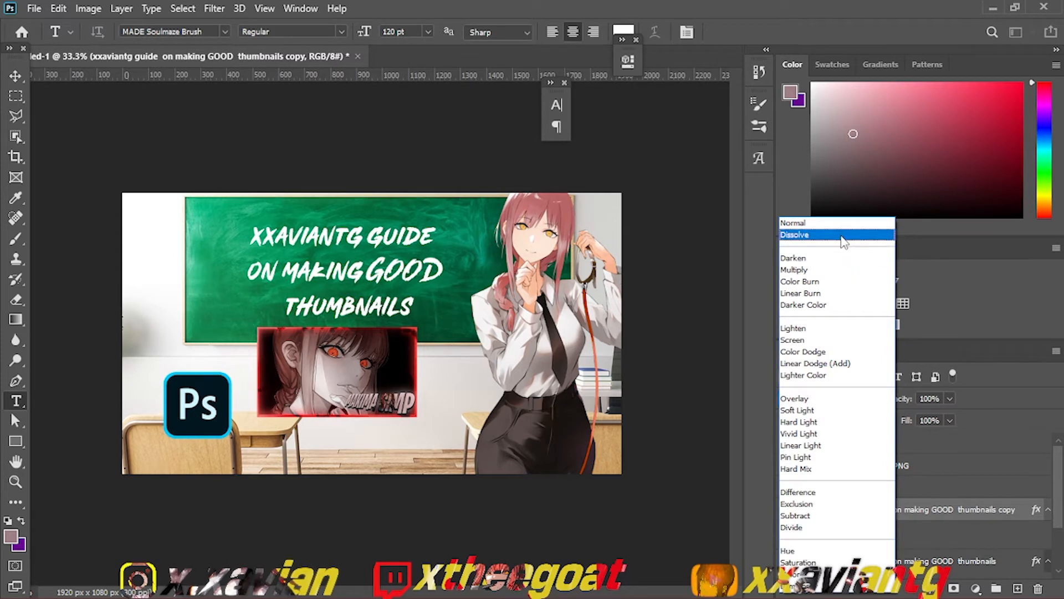
pyautogui.click(993, 457)
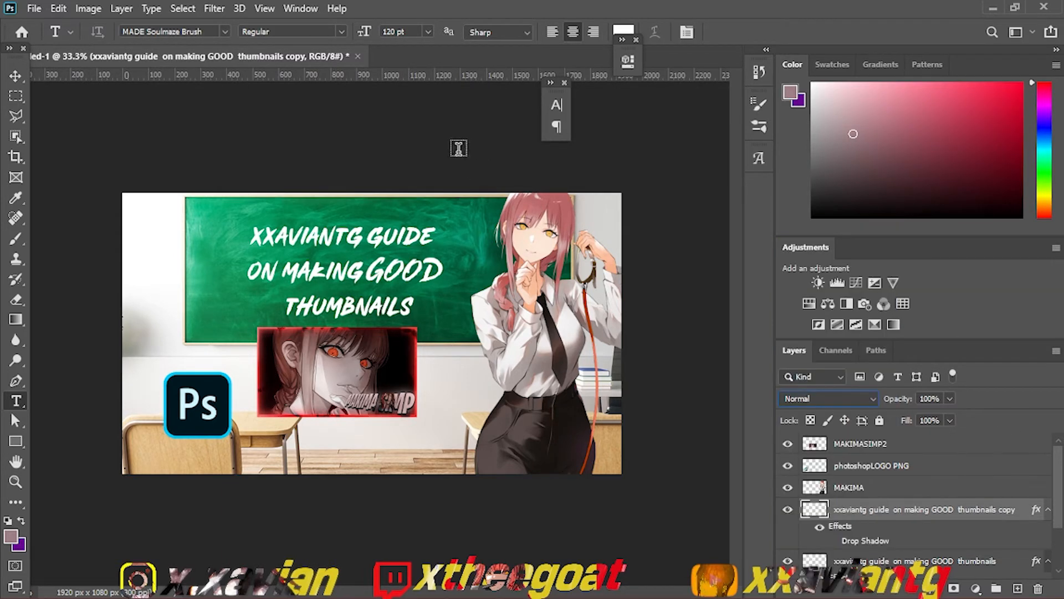
pyautogui.click(217, 9)
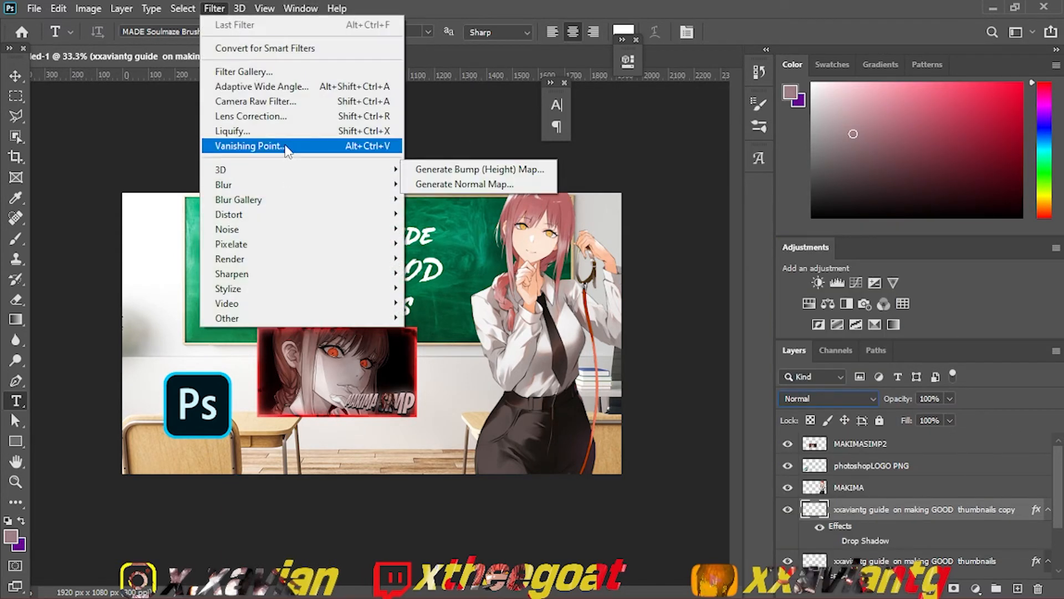
pyautogui.moveTo(284, 185)
pyautogui.click(446, 244)
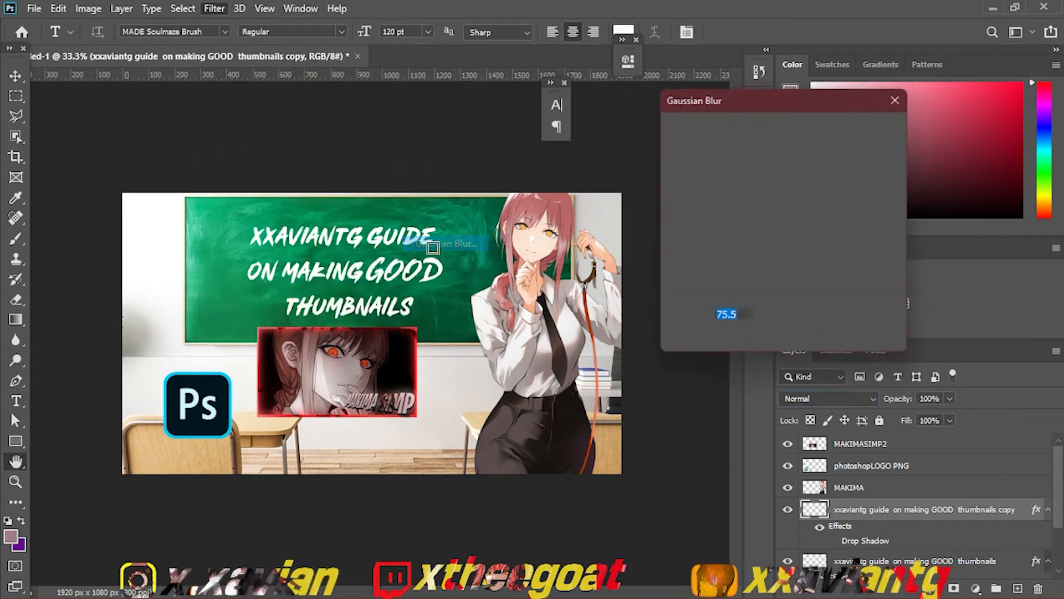
pyautogui.click(867, 129)
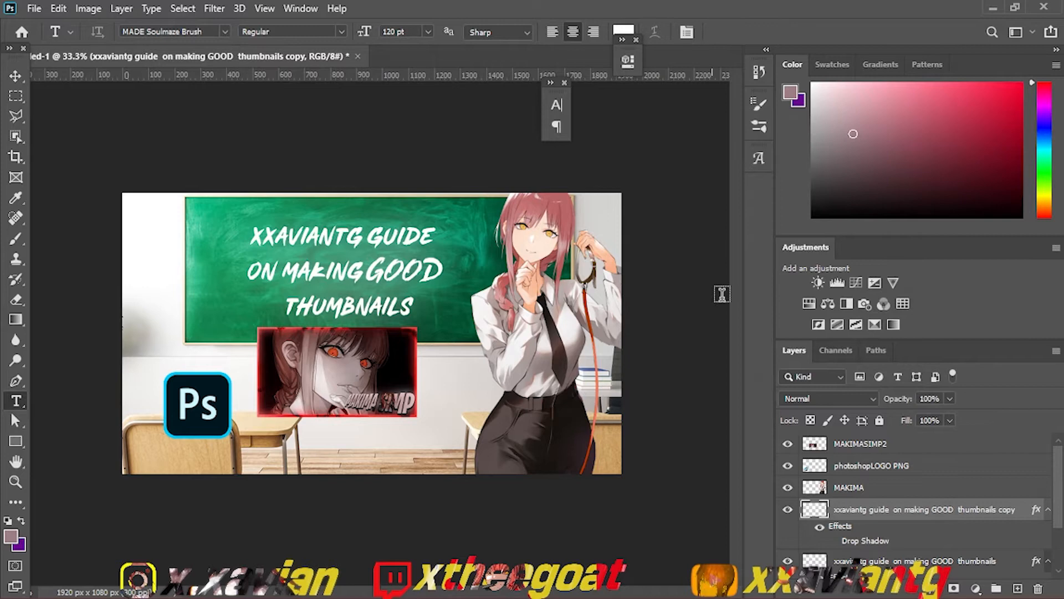
pyautogui.click(812, 399)
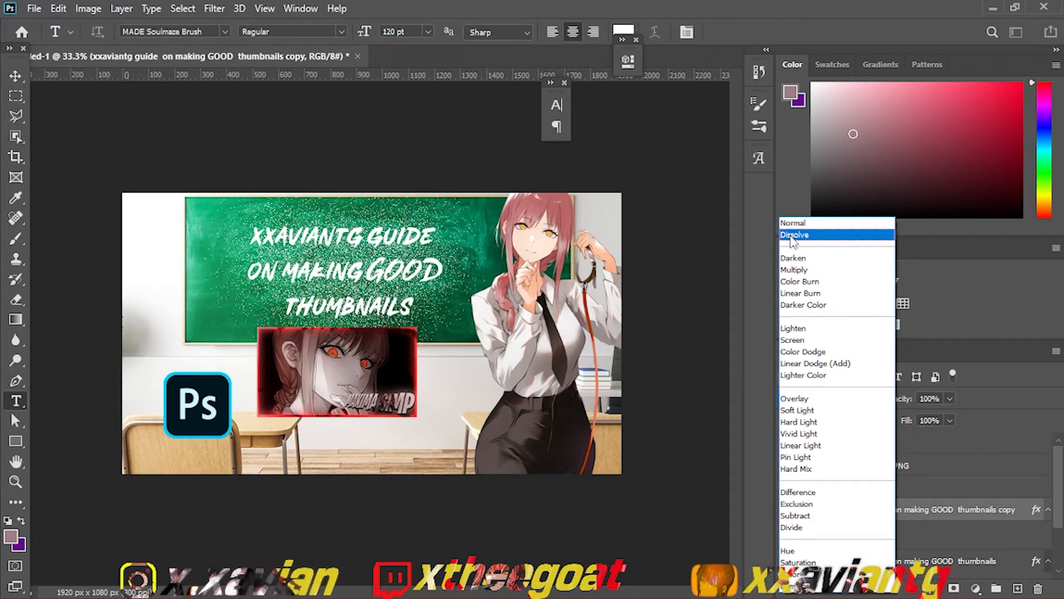
pyautogui.click(794, 235)
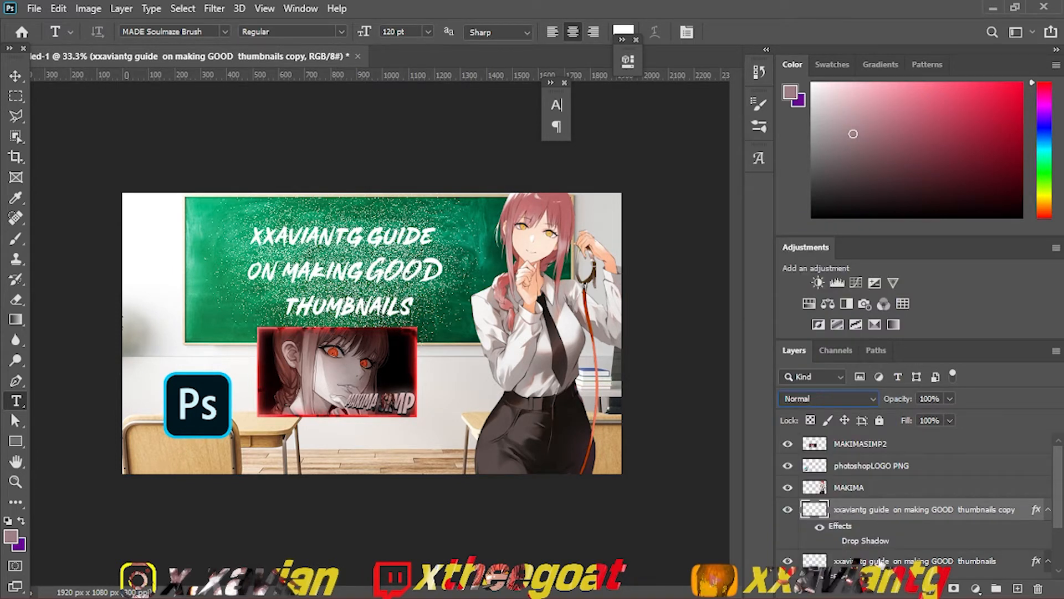
# Step: Turn the drop shadow back on for the original chalkboard text layer and delete its blurred Dissolve copy
pyautogui.click(882, 561)
pyautogui.doubleClick(882, 542)
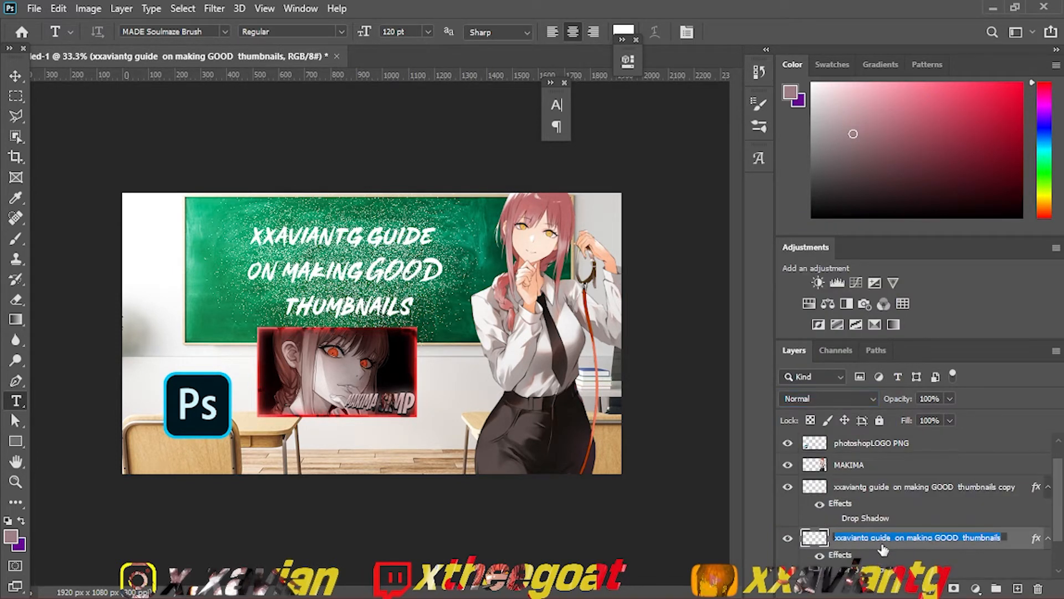
pyautogui.click(1018, 540)
pyautogui.doubleClick(1018, 539)
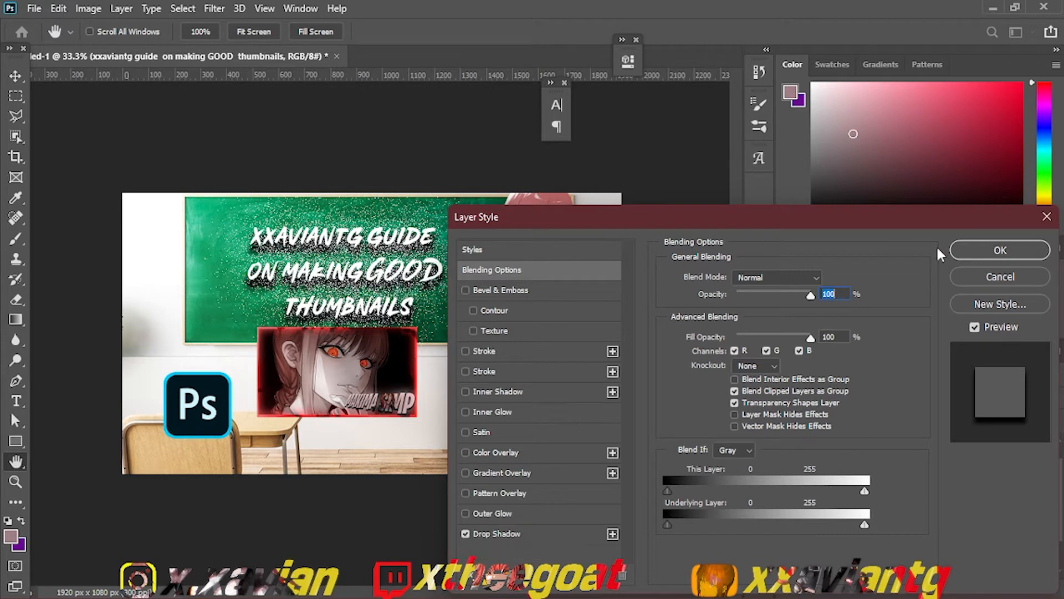
pyautogui.click(995, 250)
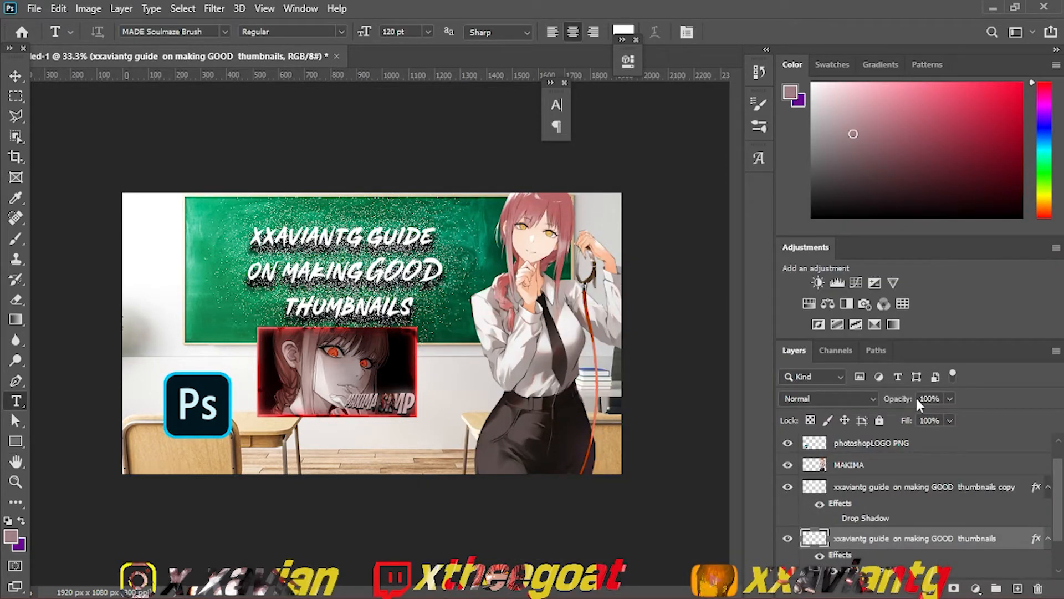
pyautogui.click(874, 493)
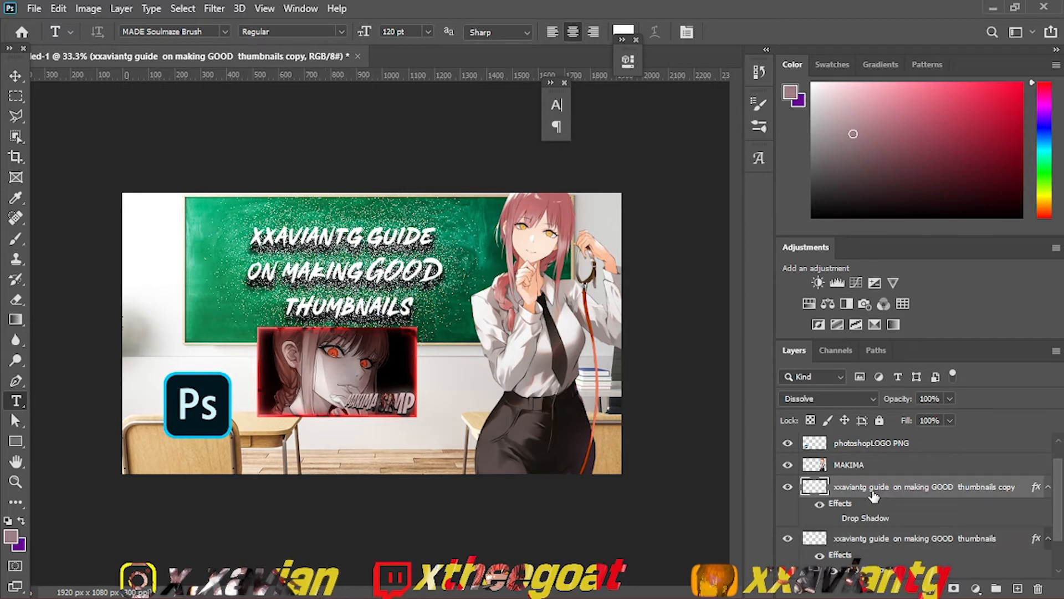
pyautogui.press('Delete')
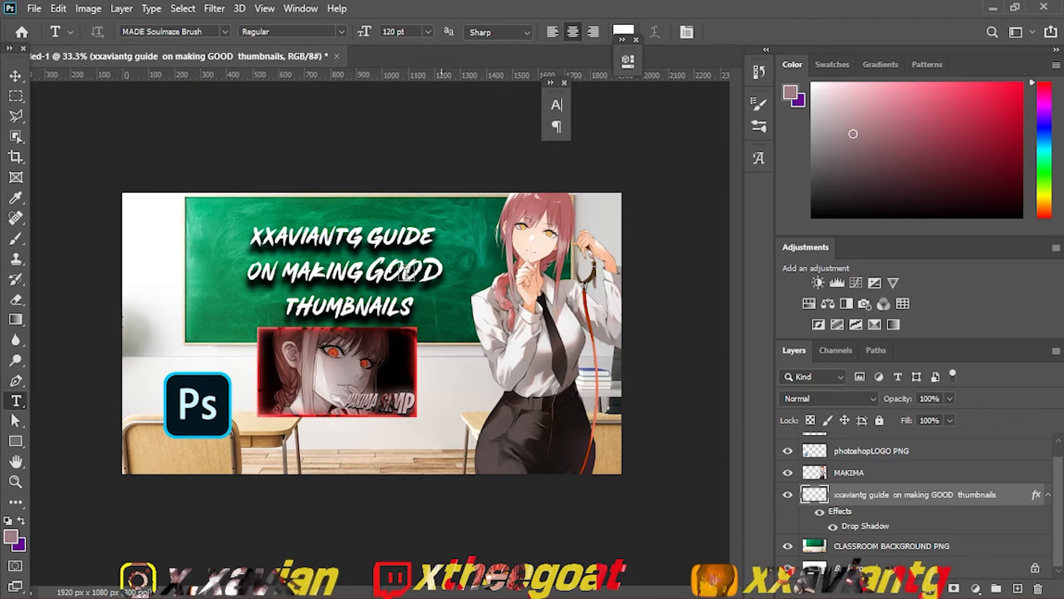
# Step: Switch to Chrome, examine the thumbnails in the YouTube results for "how to make a good anime thumbnail", and return to Photoshop
pyautogui.click(626, 590)
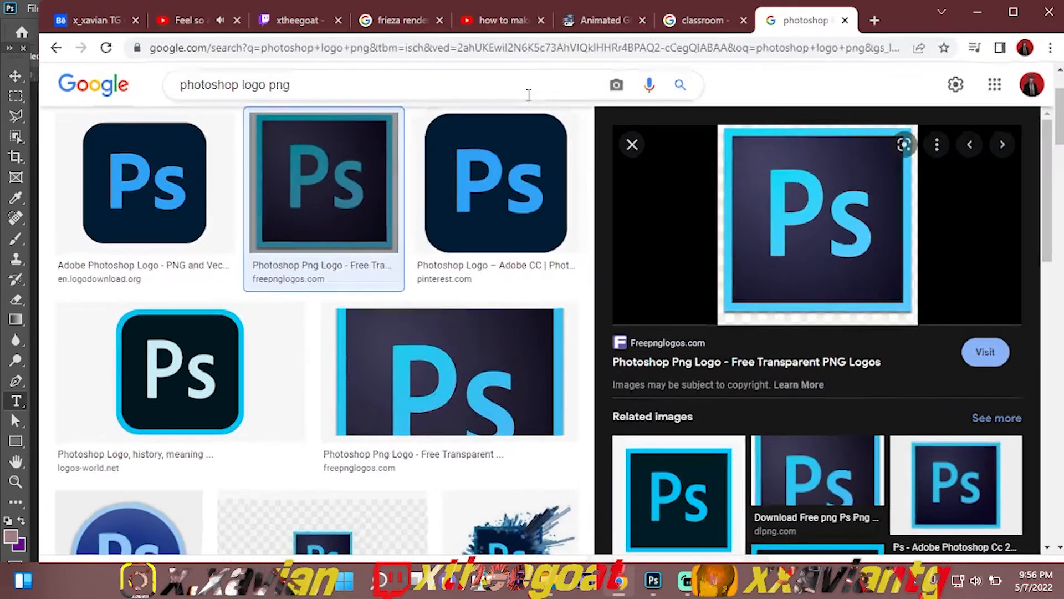
pyautogui.click(486, 28)
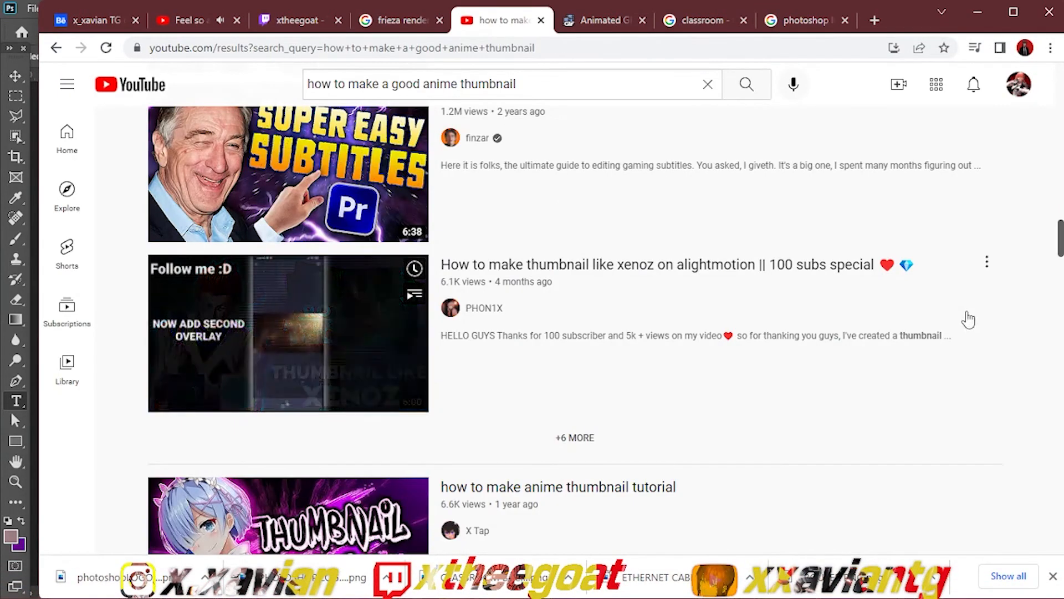
pyautogui.scroll(-4, 1061, 178)
pyautogui.moveTo(1061, 178); pyautogui.dragTo(1061, 87)
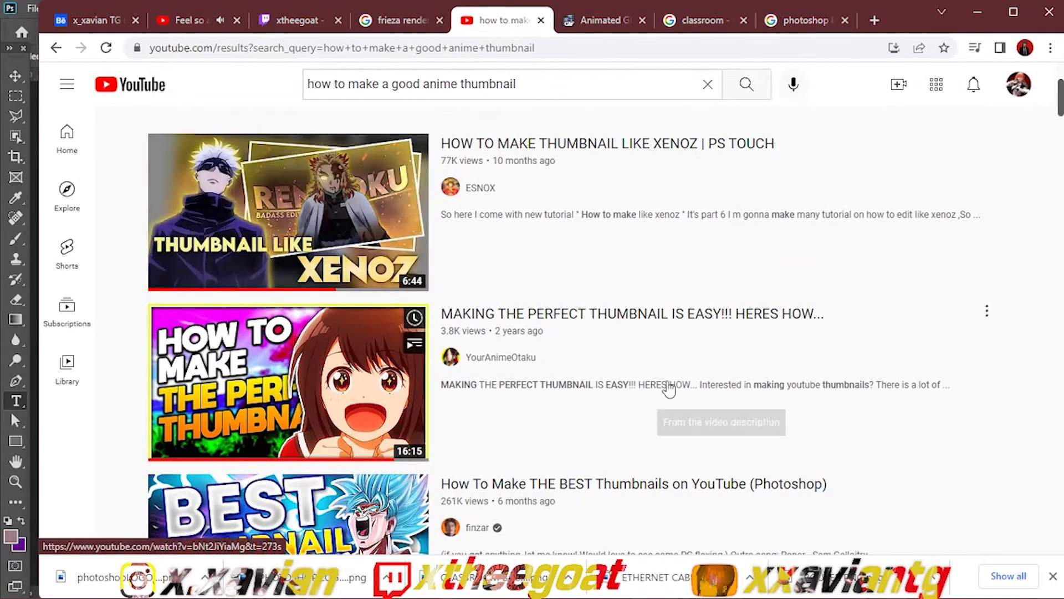
pyautogui.moveTo(672, 593)
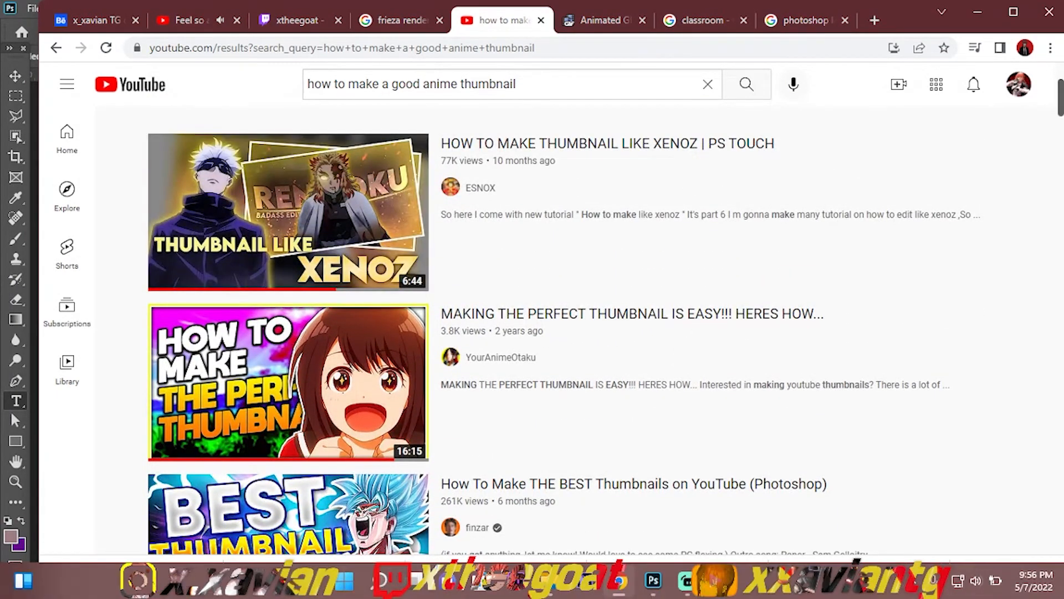
pyautogui.click(653, 581)
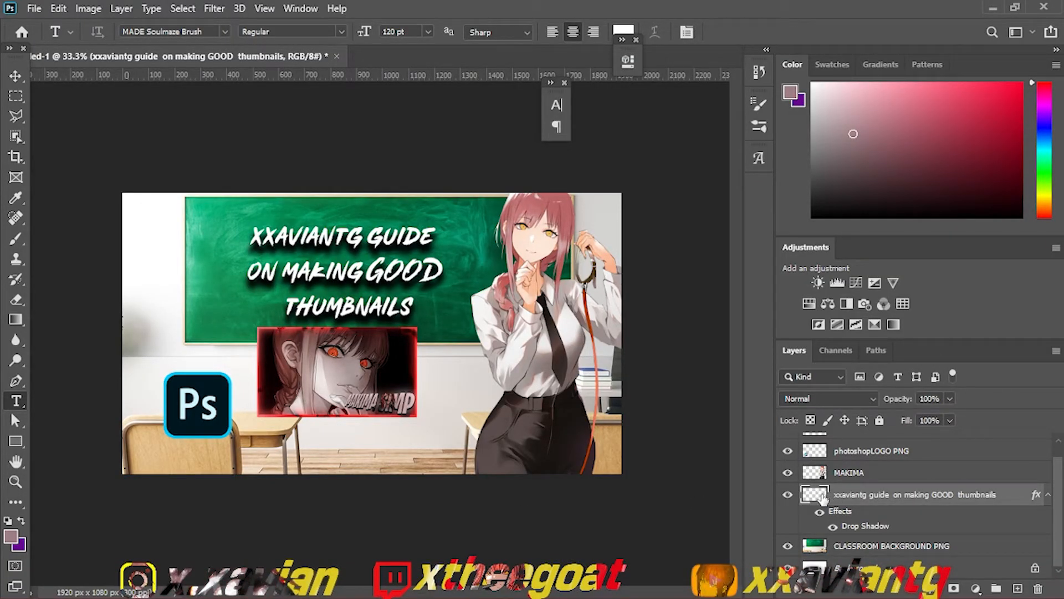
# Step: Undo the duplicate layer, blur, drop shadow and rasterization of the chalkboard text, back to the editable type layer
pyautogui.hotkey('ctrl', 'j')
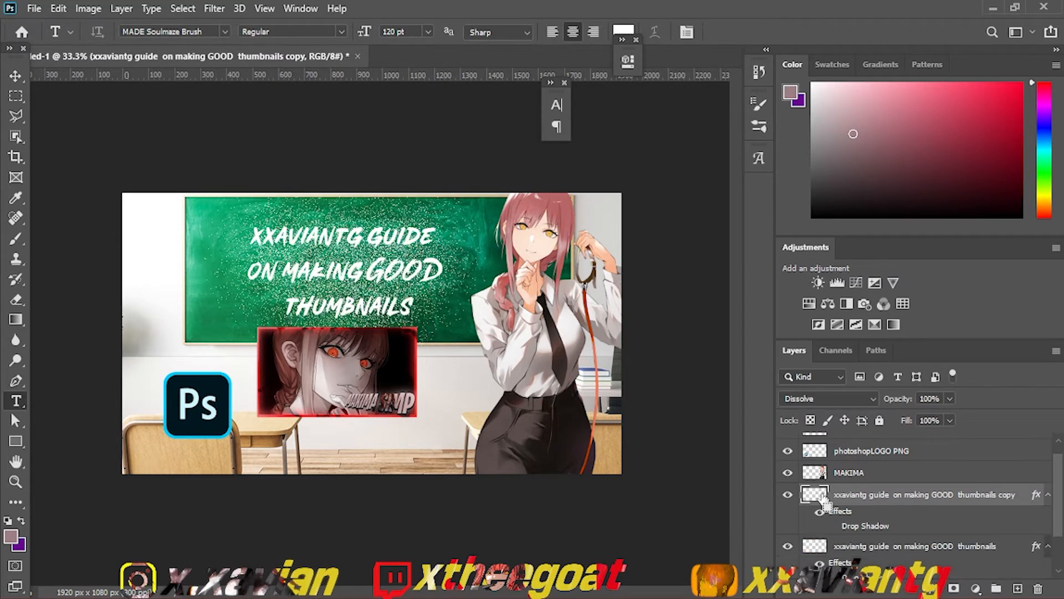
pyautogui.hotkey('ctrl', 'z')
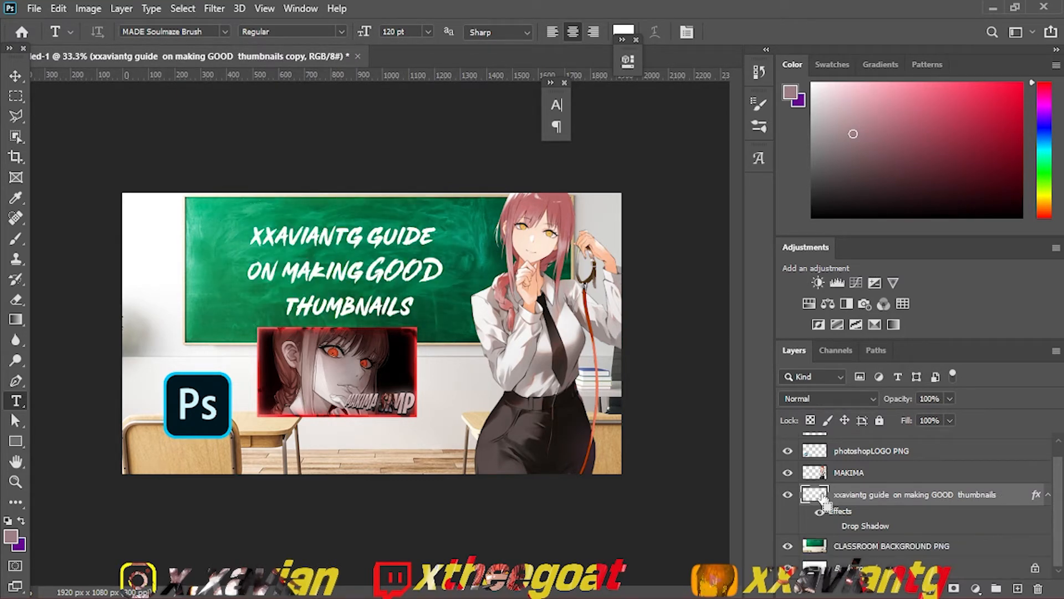
pyautogui.hotkey('ctrl', 'z')
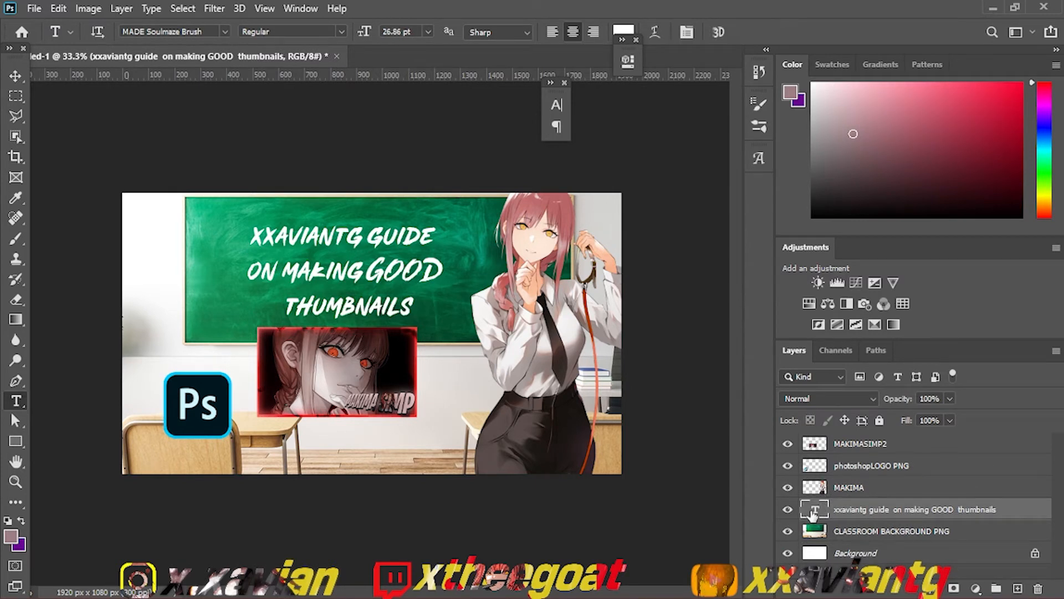
# Step: Replace "xxaviantg" with "EASY" in the first line of the chalkboard text and commit the edit
pyautogui.doubleClick(812, 513)
pyautogui.moveTo(364, 235); pyautogui.dragTo(198, 214)
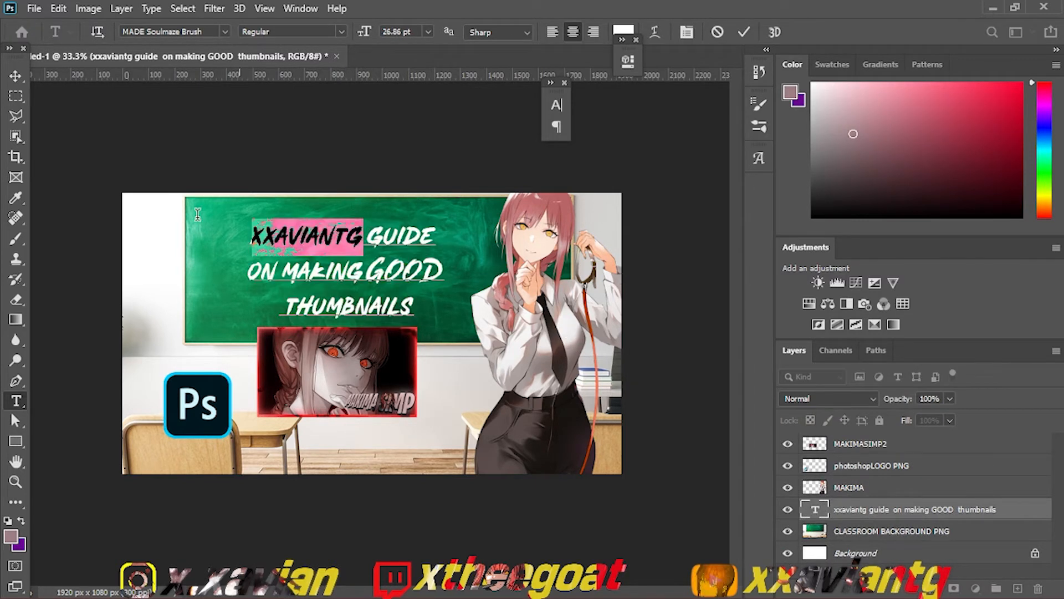
pyautogui.write('easy')
pyautogui.press('BackSpace')
pyautogui.press('BackSpace')
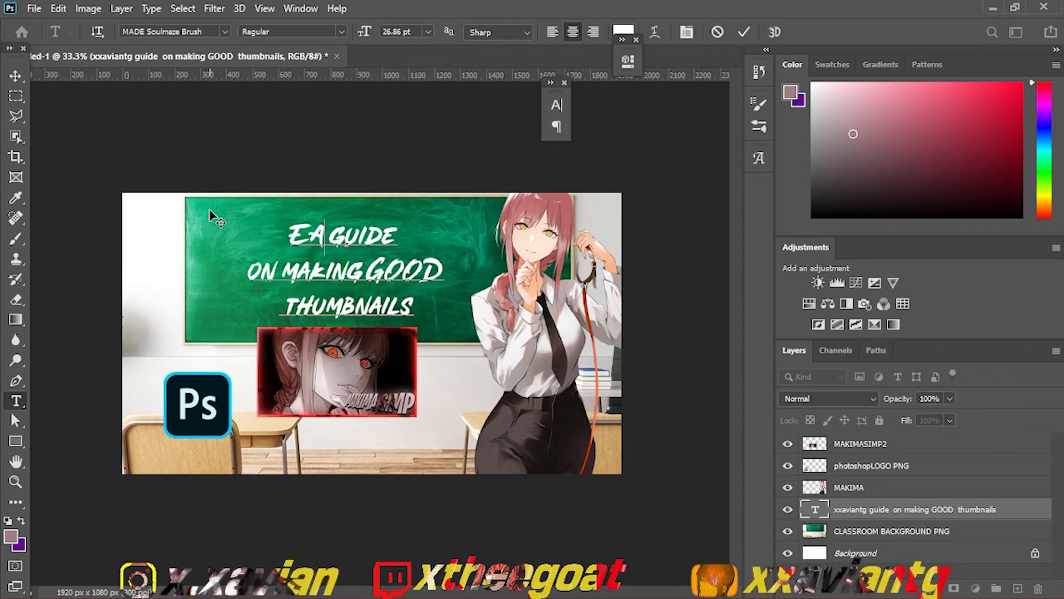
pyautogui.write('sy')
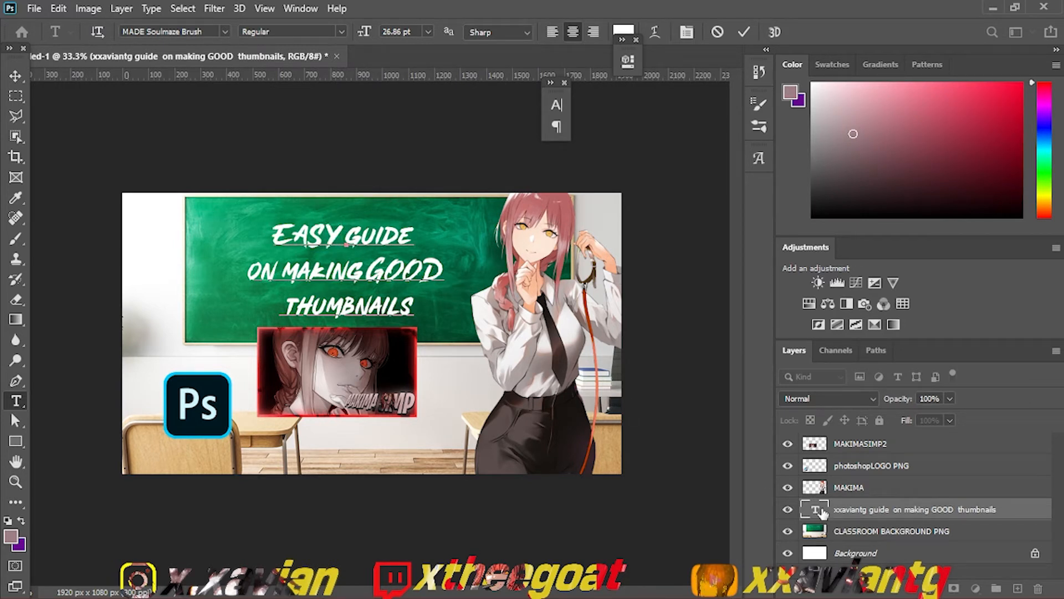
pyautogui.click(885, 532)
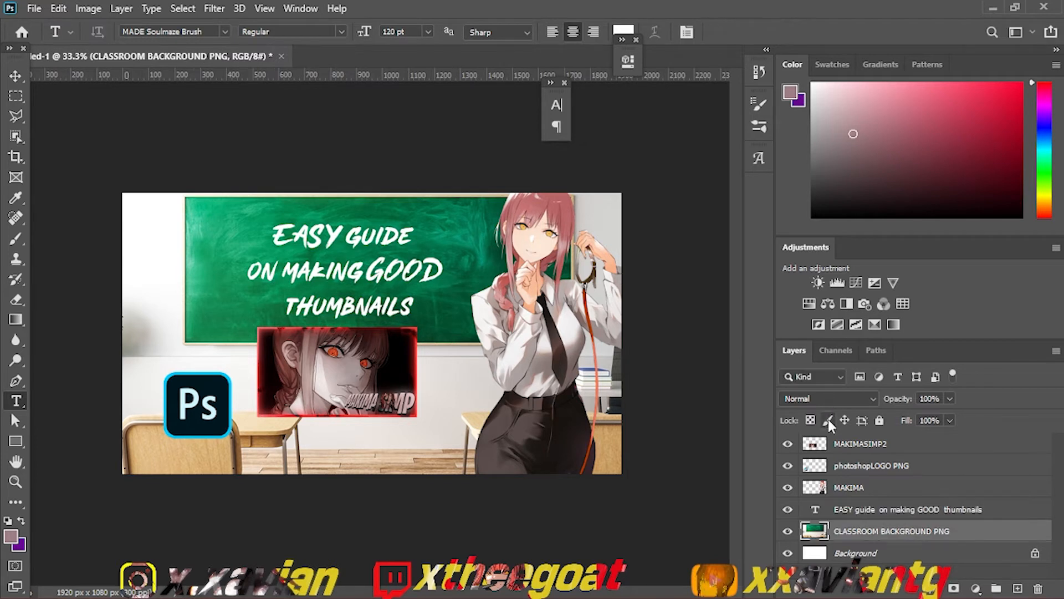
# Step: Select the "EASY guide on making GOOD thumbnails" text layer
pyautogui.click(860, 508)
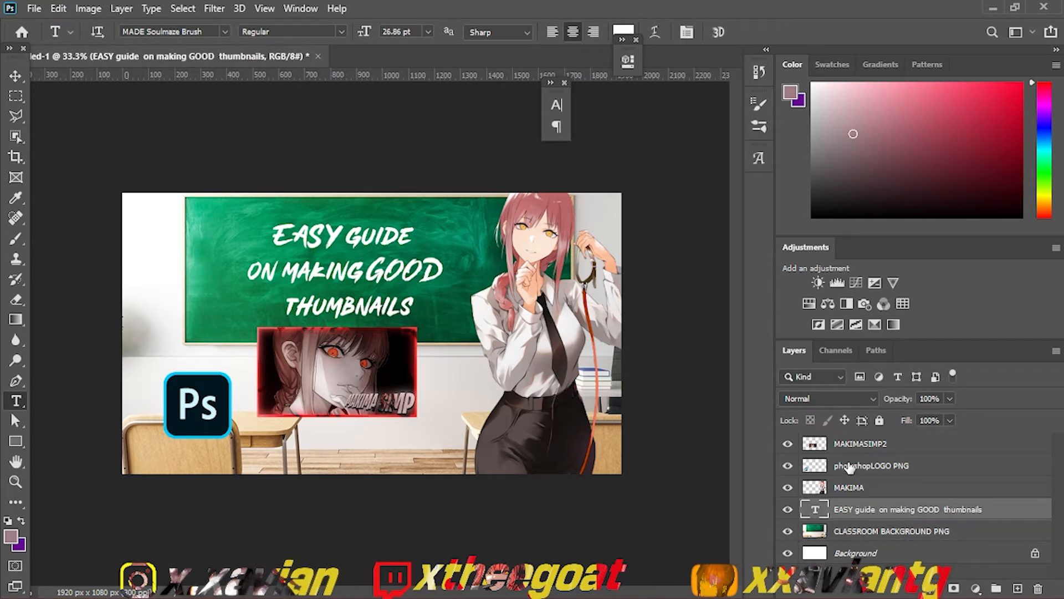
pyautogui.click(847, 495)
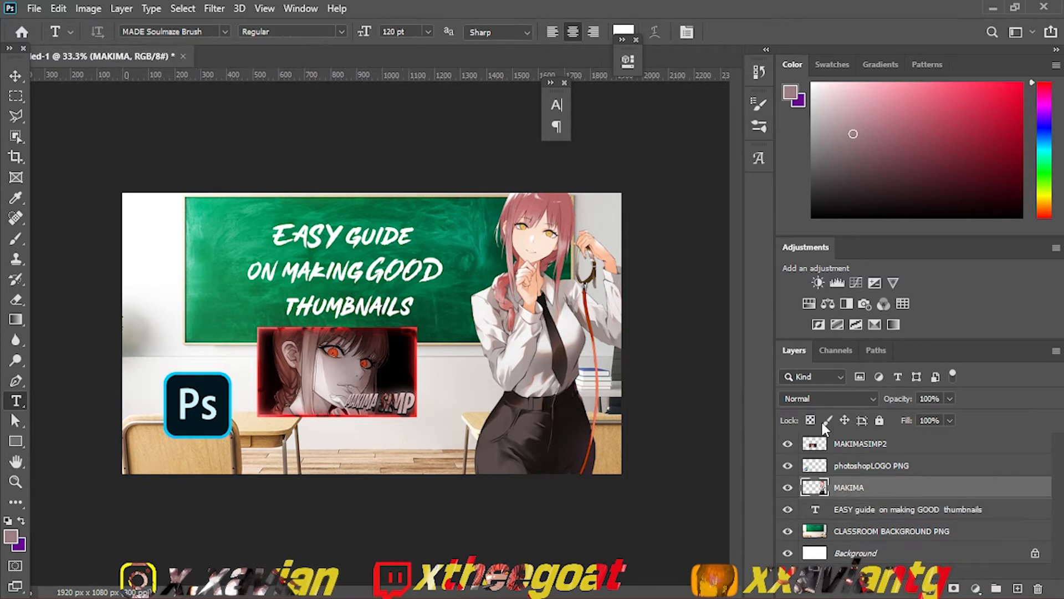
pyautogui.click(843, 508)
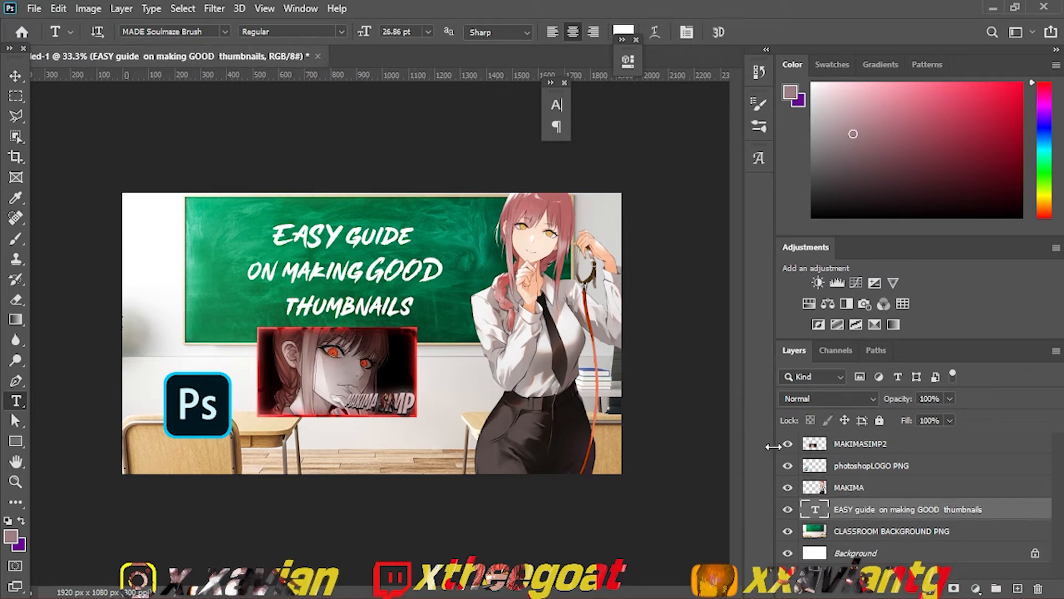
# Step: Move the "EASY guide on making GOOD thumbnails" text about 193 px left and 48 px up on the chalkboard
pyautogui.hotkey('ctrl', 't')
pyautogui.moveTo(376, 284)
pyautogui.mouseDown()
pyautogui.moveTo(332, 265)
pyautogui.moveTo(360, 289)
pyautogui.mouseUp()
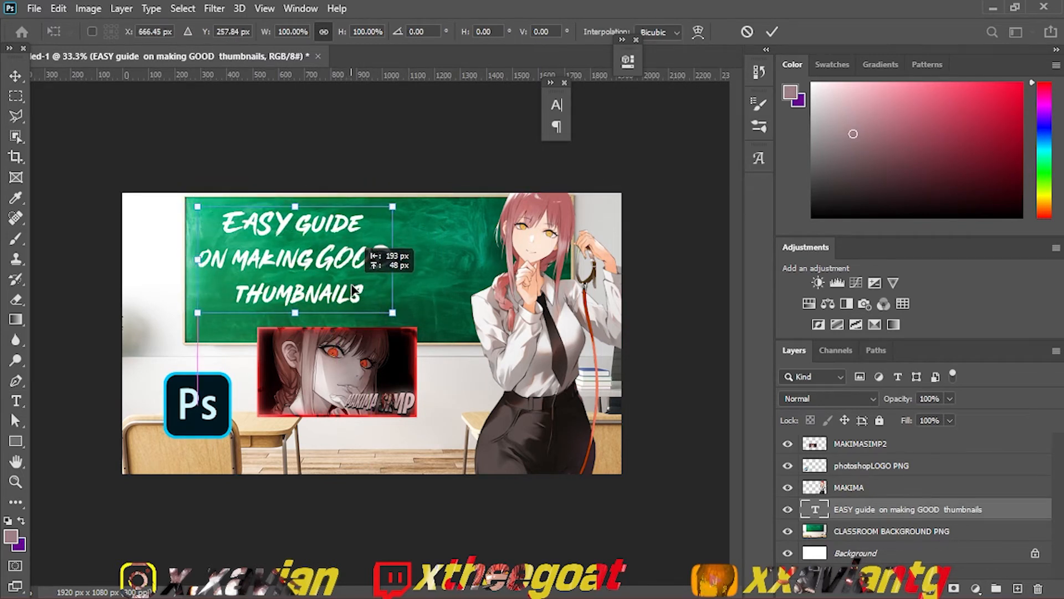
pyautogui.press('Return')
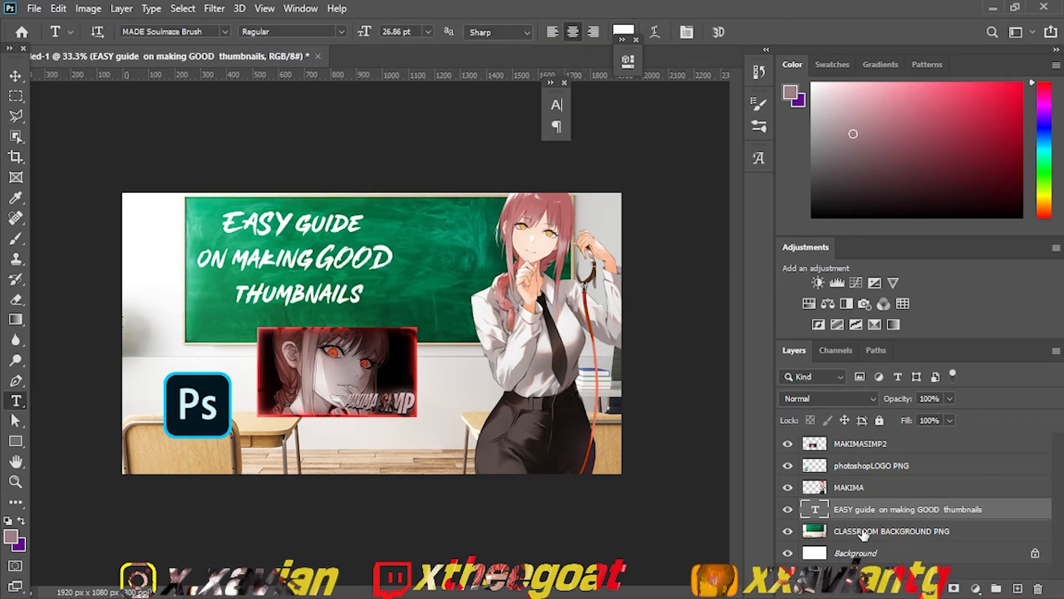
# Step: Move the MAKIMASIMP2 sample thumbnail to the chalkboard's upper right and place its layer directly below the MAKIMA layer
pyautogui.click(859, 450)
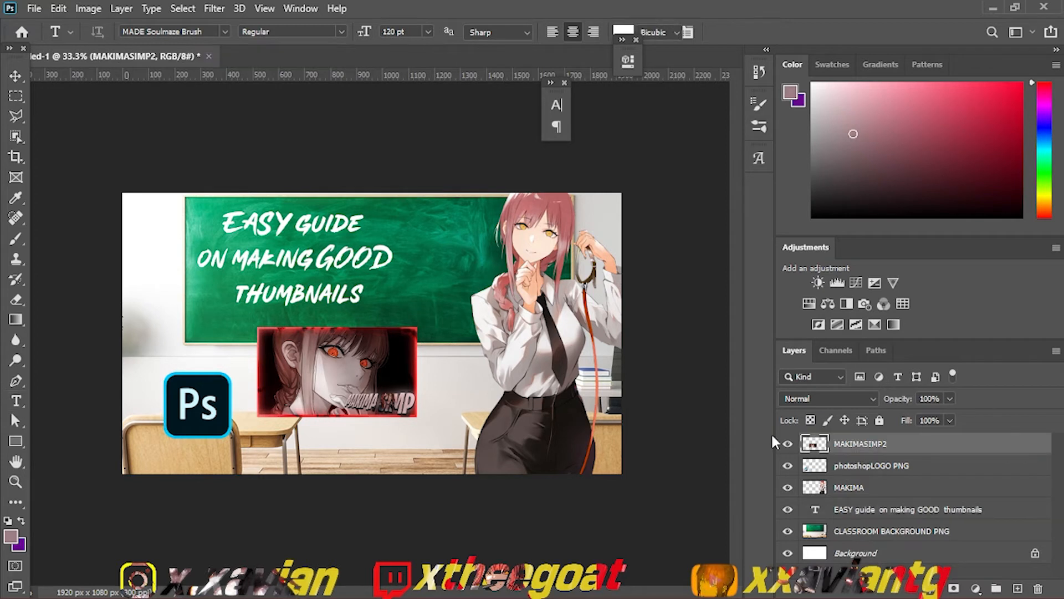
pyautogui.hotkey('ctrl', 't')
pyautogui.moveTo(361, 383); pyautogui.dragTo(495, 253)
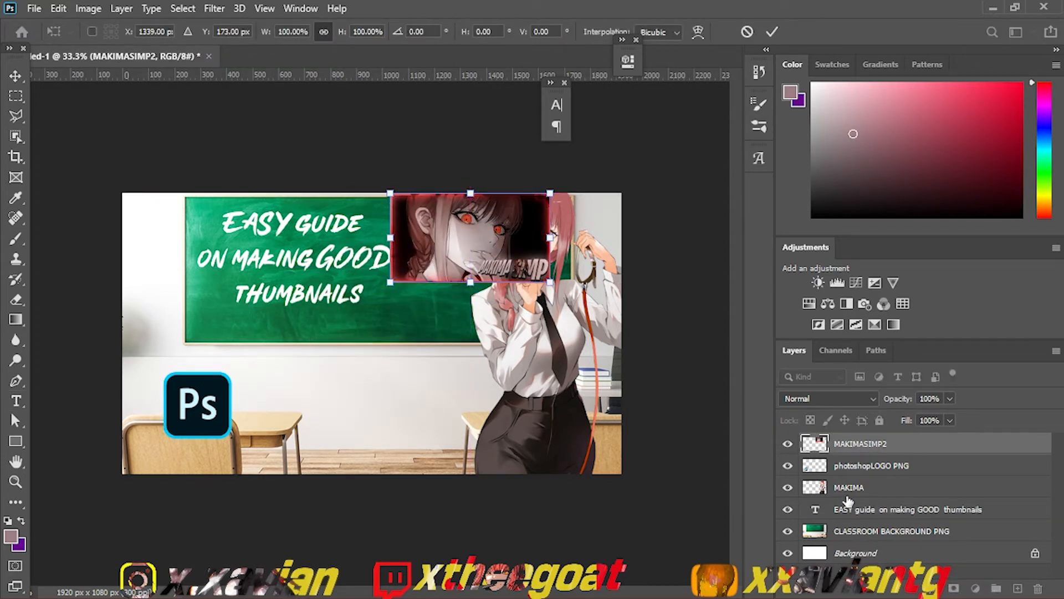
pyautogui.moveTo(845, 446); pyautogui.dragTo(848, 487)
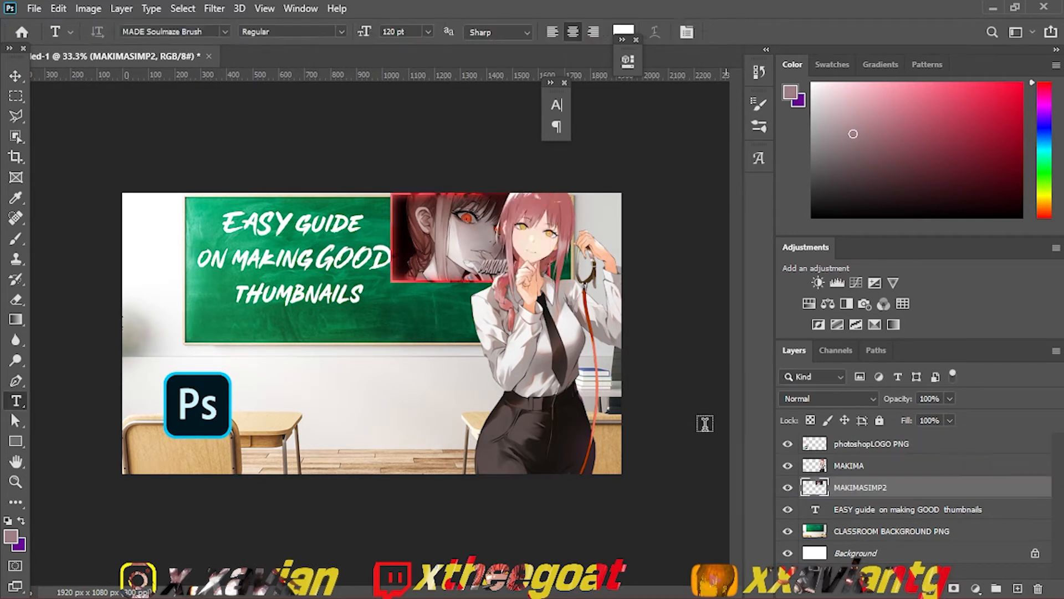
# Step: Scale the sample thumbnail down slightly so it fits inside the chalkboard frame, beside the text
pyautogui.hotkey('ctrl', 't')
pyautogui.moveTo(500, 280)
pyautogui.mouseDown()
pyautogui.moveTo(502, 299)
pyautogui.moveTo(534, 288)
pyautogui.moveTo(500, 267)
pyautogui.mouseUp()
pyautogui.press('t')
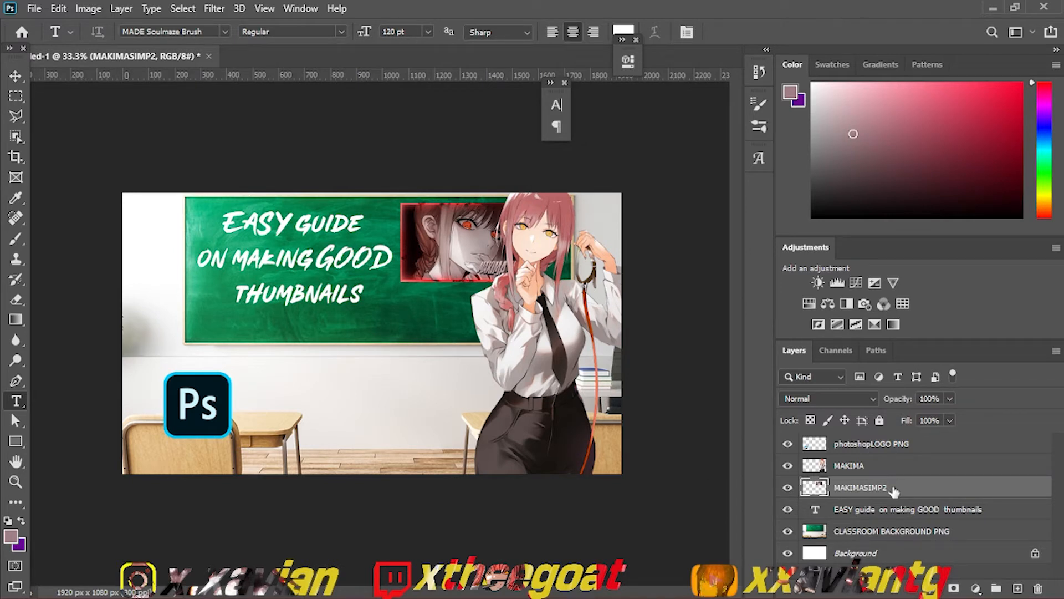
# Step: Reposition and resize the Makima render at the lower centre of the canvas, with her head just below the sample thumbnail
pyautogui.click(870, 467)
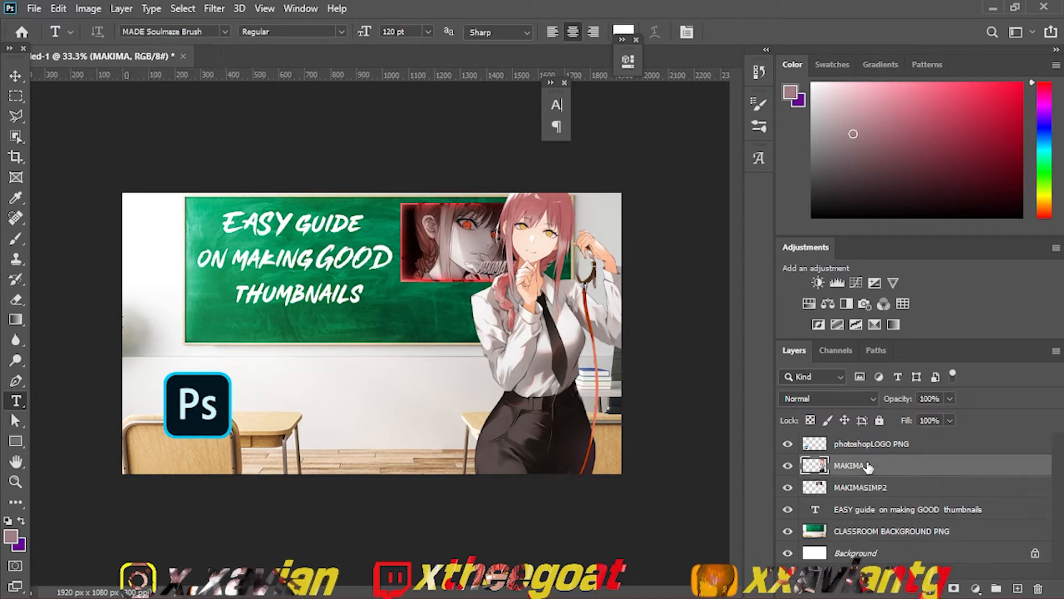
pyautogui.hotkey('ctrl', 't')
pyautogui.moveTo(566, 433); pyautogui.dragTo(465, 410)
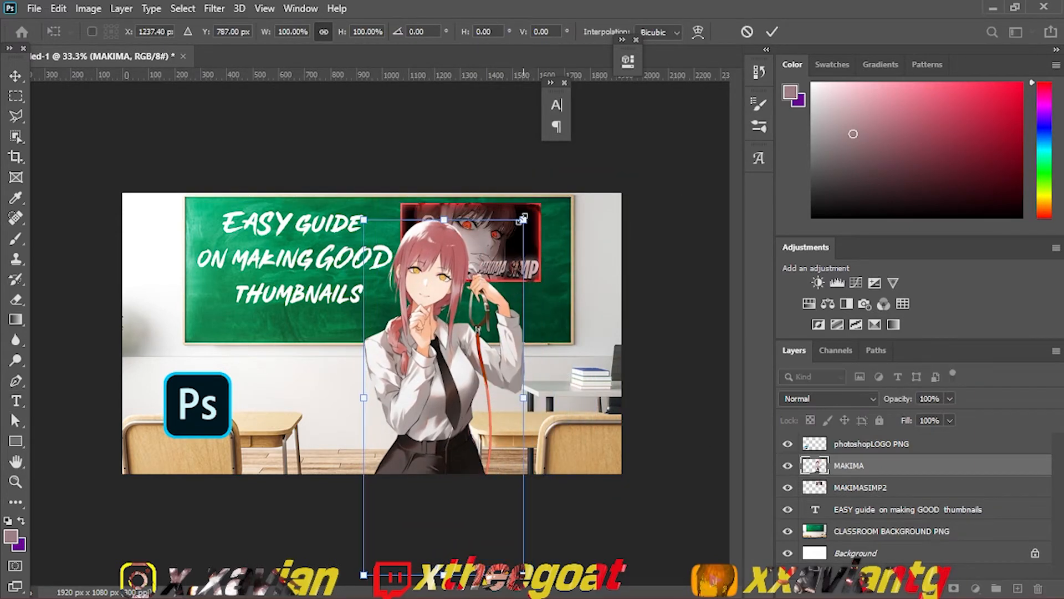
pyautogui.moveTo(524, 214); pyautogui.dragTo(450, 280)
pyautogui.moveTo(459, 307); pyautogui.dragTo(472, 285)
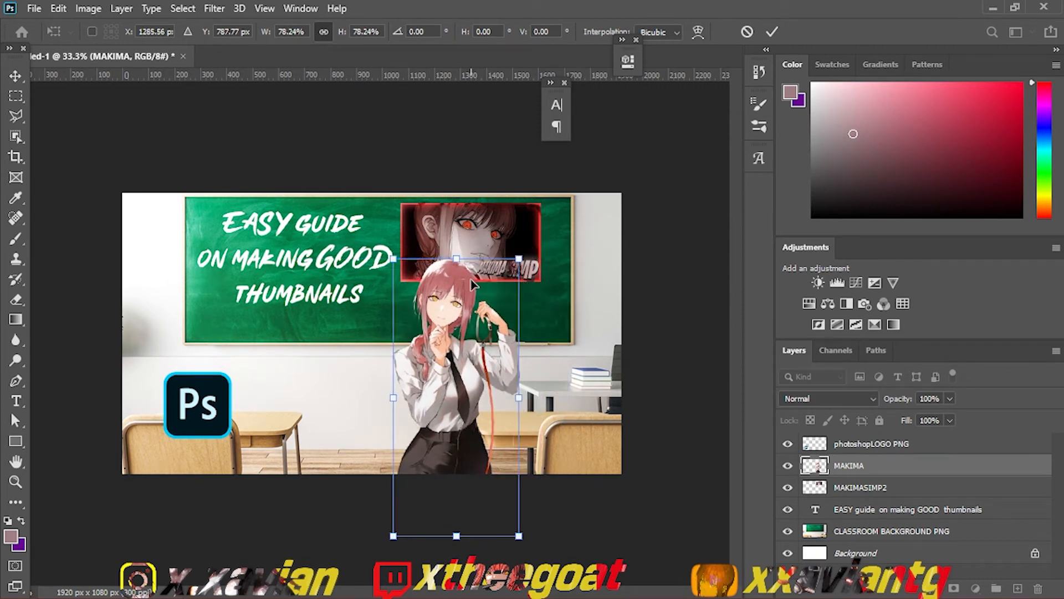
pyautogui.moveTo(519, 259); pyautogui.dragTo(398, 314)
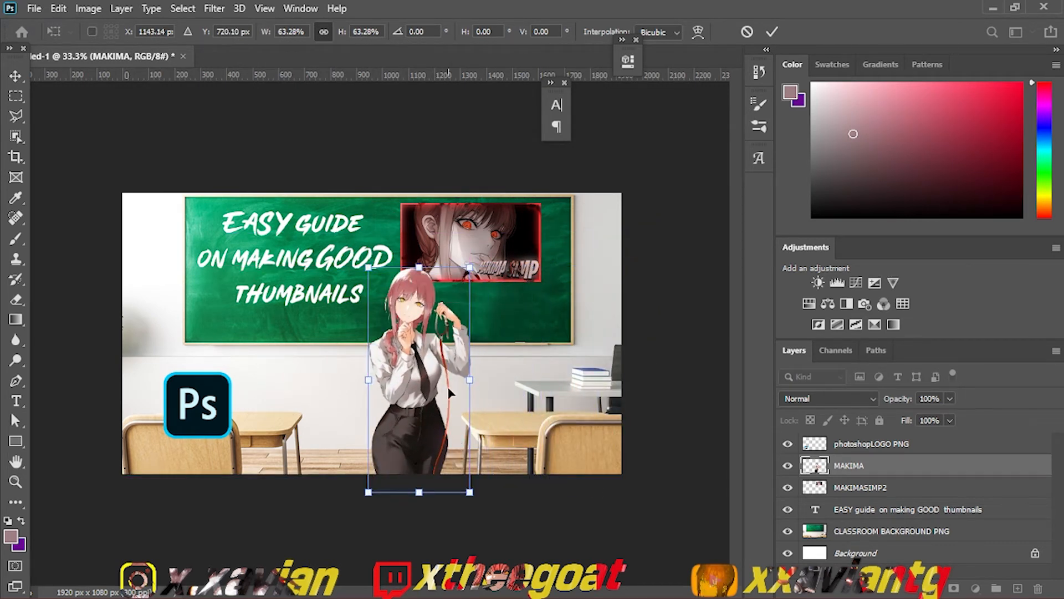
pyautogui.moveTo(472, 491)
pyautogui.mouseDown()
pyautogui.moveTo(506, 514)
pyautogui.moveTo(556, 595)
pyautogui.moveTo(466, 459)
pyautogui.moveTo(449, 490)
pyautogui.moveTo(458, 489)
pyautogui.mouseUp()
pyautogui.press('Return')
pyautogui.press('t')
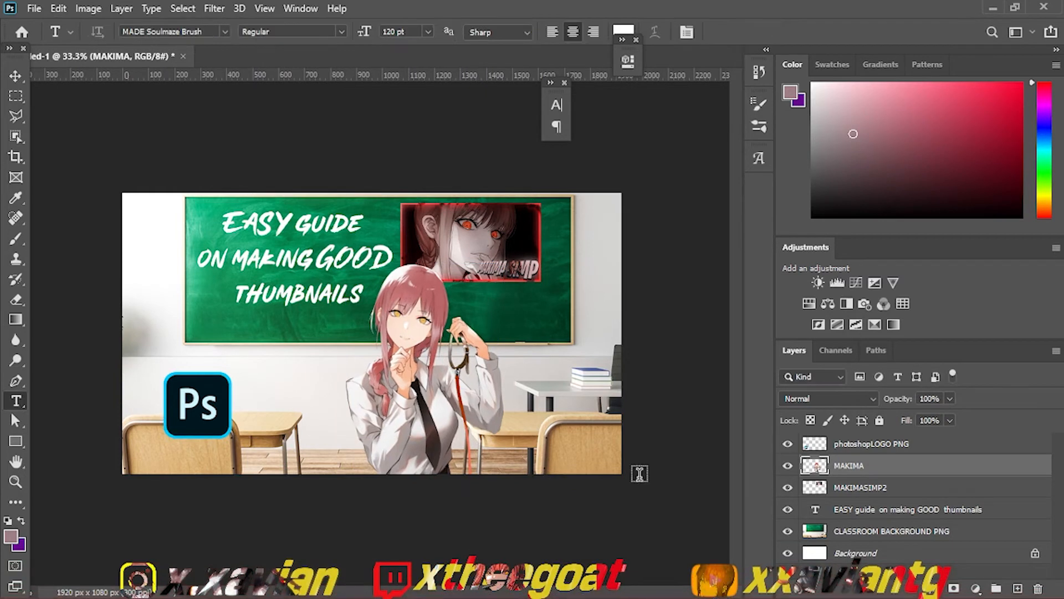
# Step: Enlarge the Photoshop logo and position it below the chalkboard text, to the left of the Makima render
pyautogui.click(858, 509)
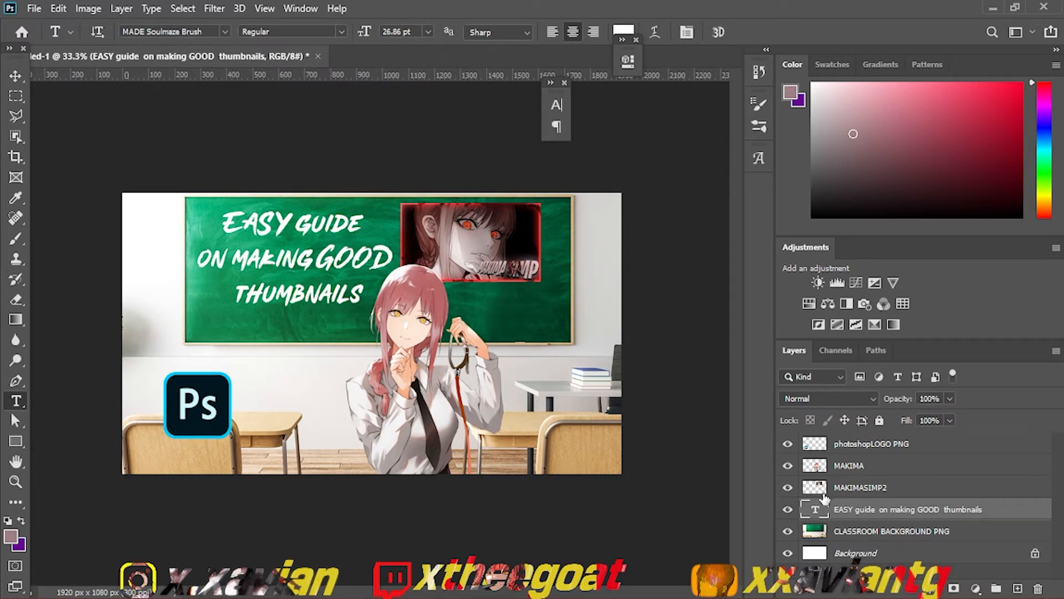
pyautogui.click(824, 446)
pyautogui.hotkey('ctrl', 't')
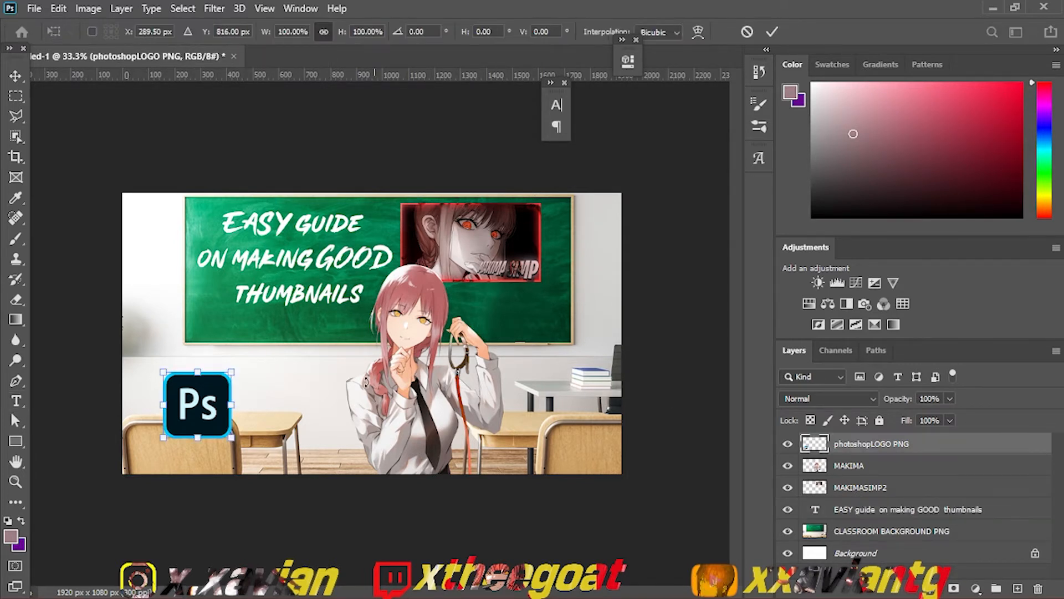
pyautogui.moveTo(235, 435); pyautogui.dragTo(264, 464)
pyautogui.moveTo(214, 418); pyautogui.dragTo(232, 404)
pyautogui.press('Return')
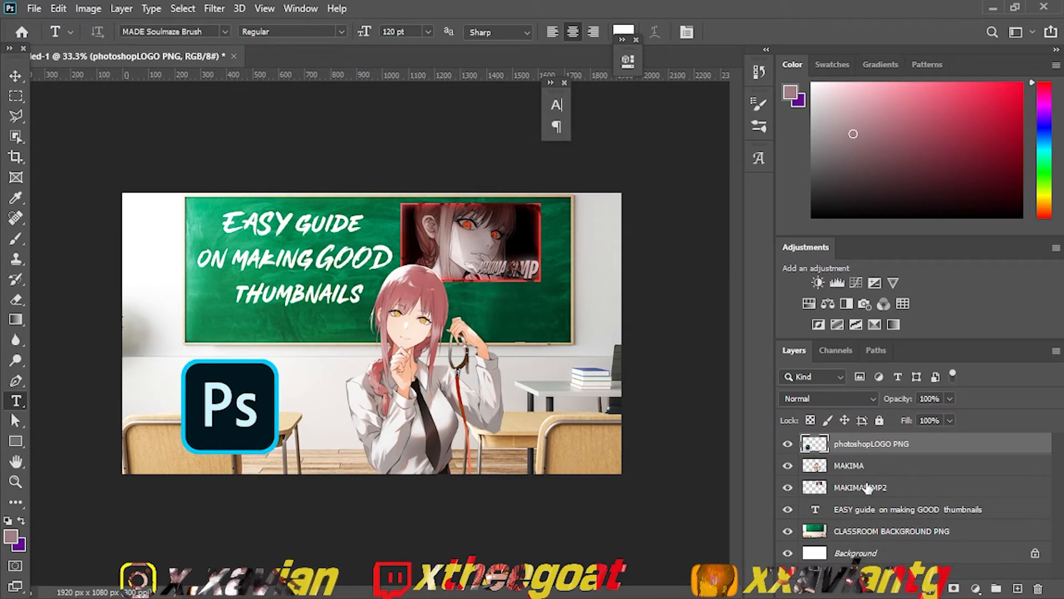
# Step: Rasterize the "EASY guide on making GOOD thumbnails" text layer and add a Drop Shadow effect to it
pyautogui.rightClick(840, 512)
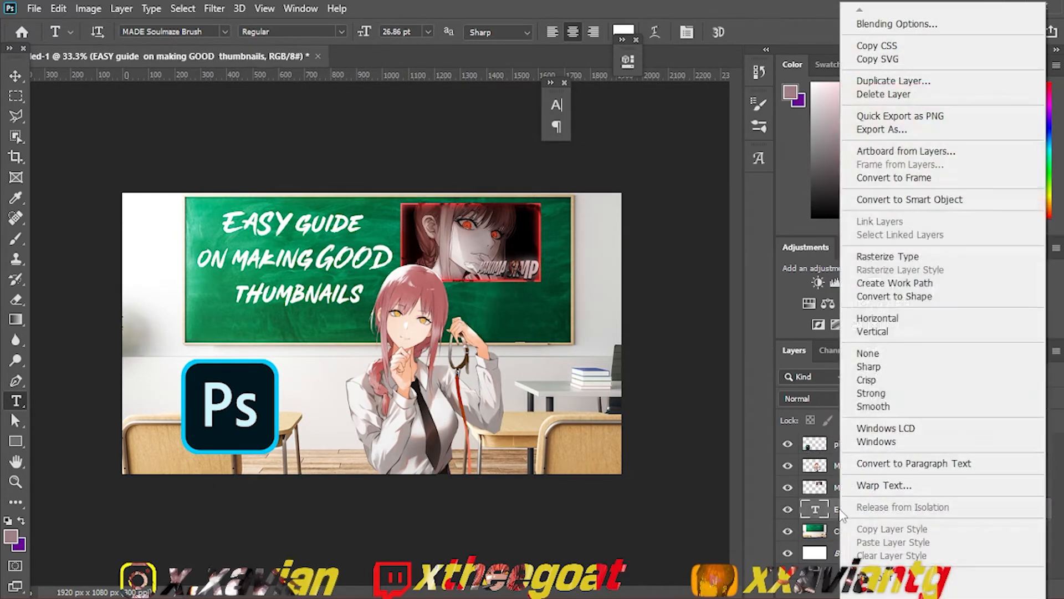
pyautogui.click(868, 260)
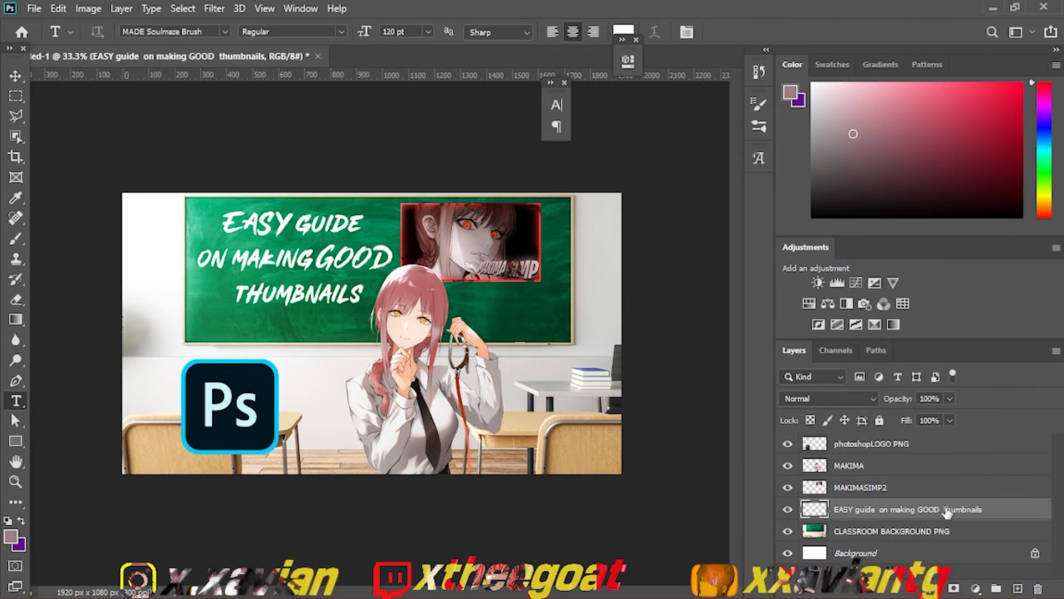
pyautogui.doubleClick(987, 516)
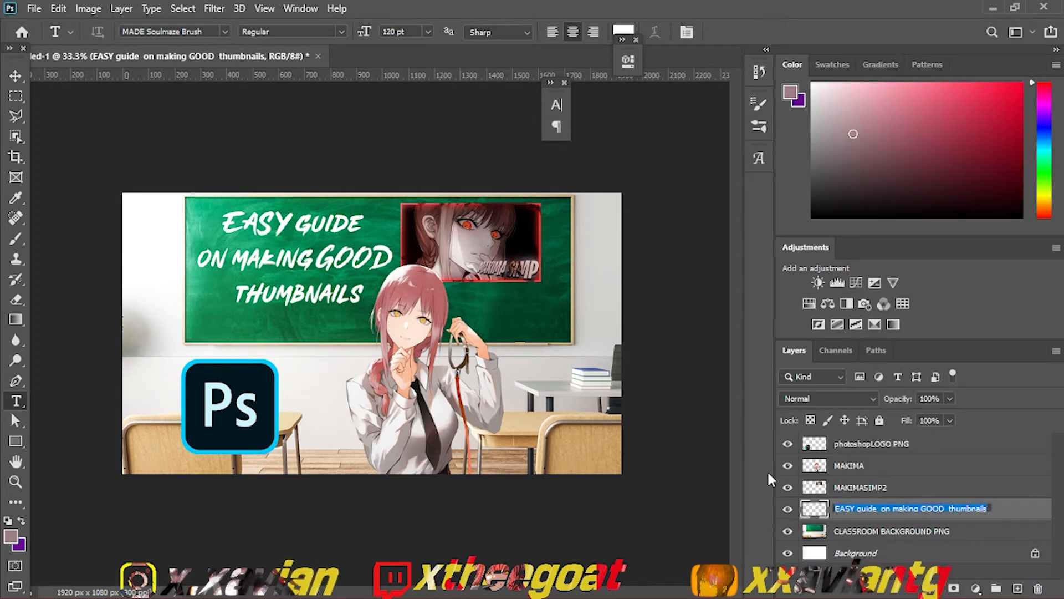
pyautogui.click(1011, 514)
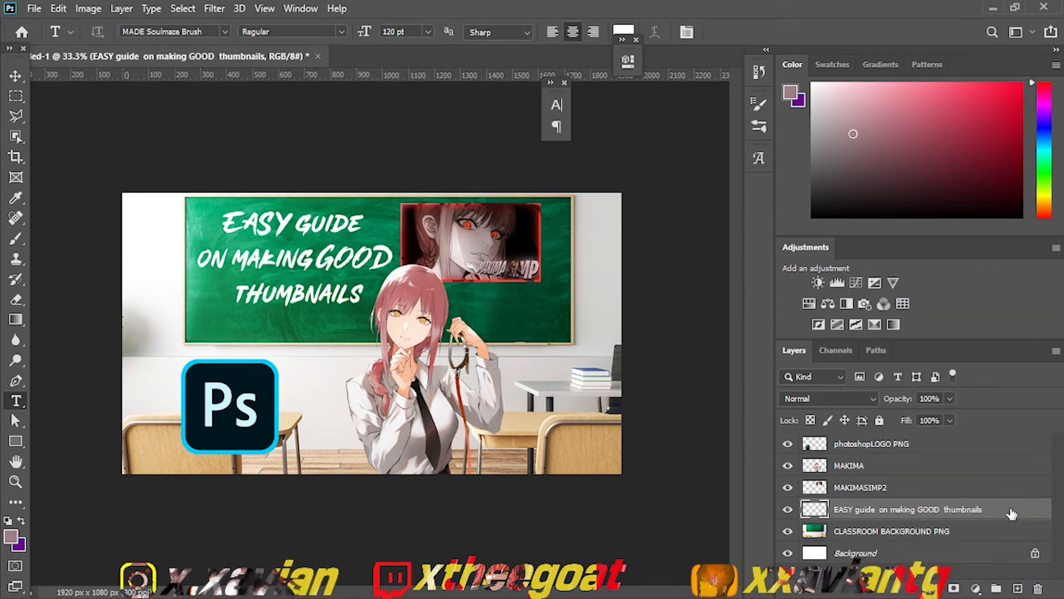
pyautogui.doubleClick(1009, 514)
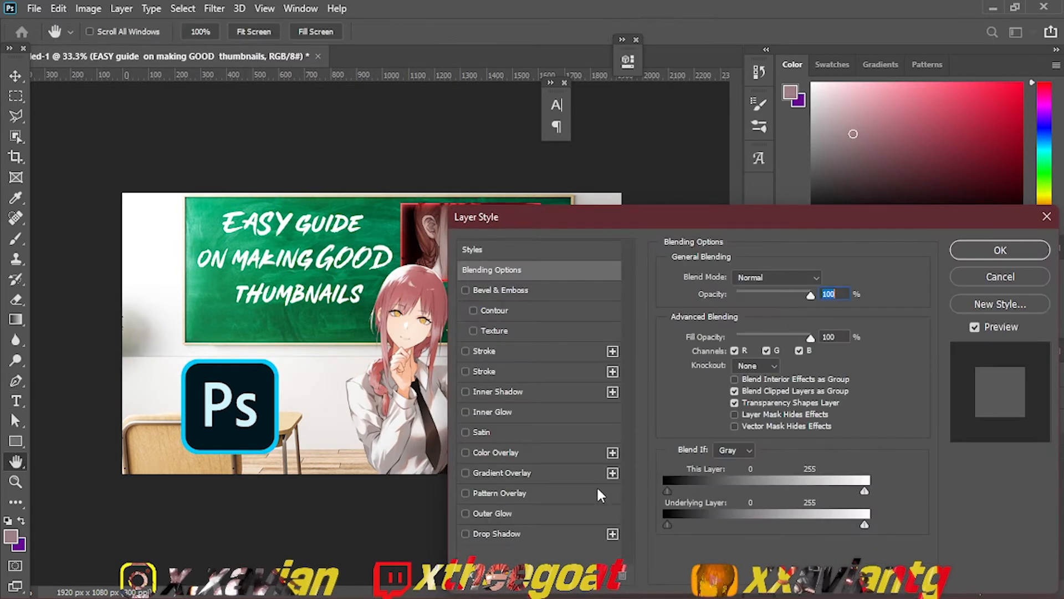
pyautogui.click(466, 534)
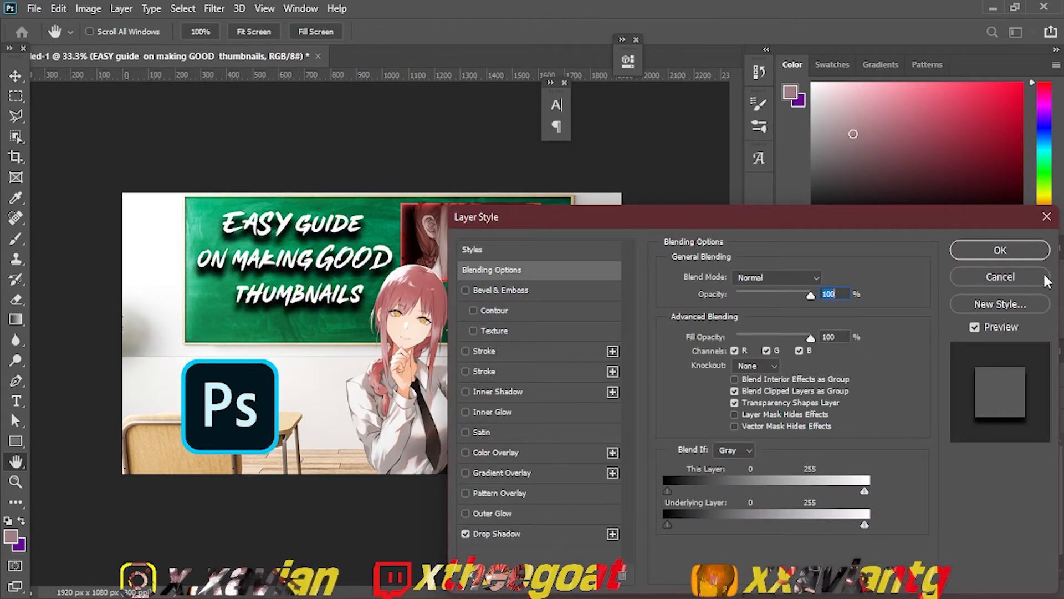
pyautogui.click(1012, 255)
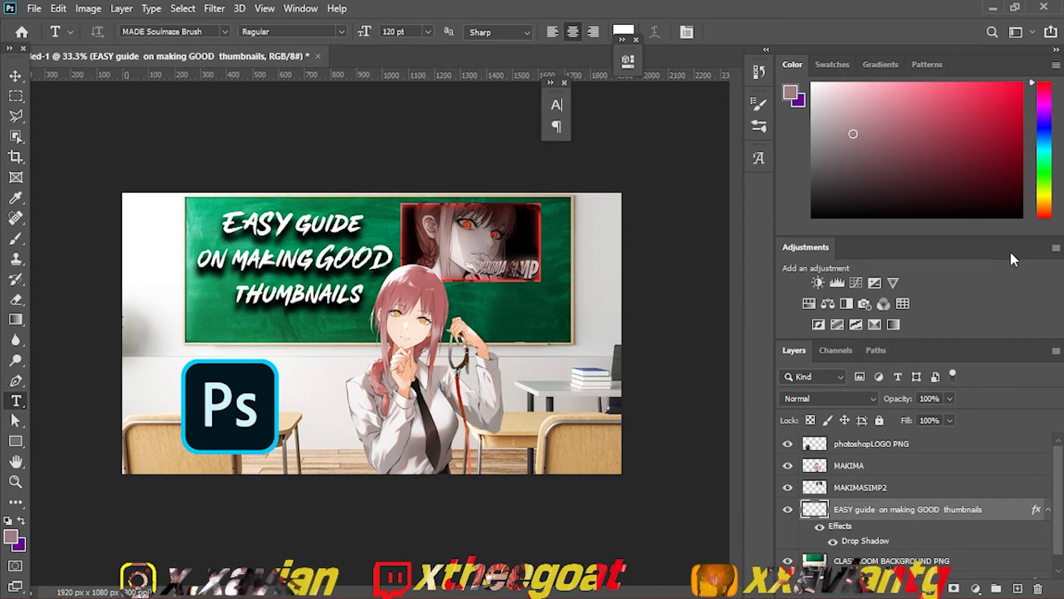
# Step: Duplicate the MAKIMA layer, blur the copy with the last-used filter, and open the copy's blend mode choices
pyautogui.click(890, 467)
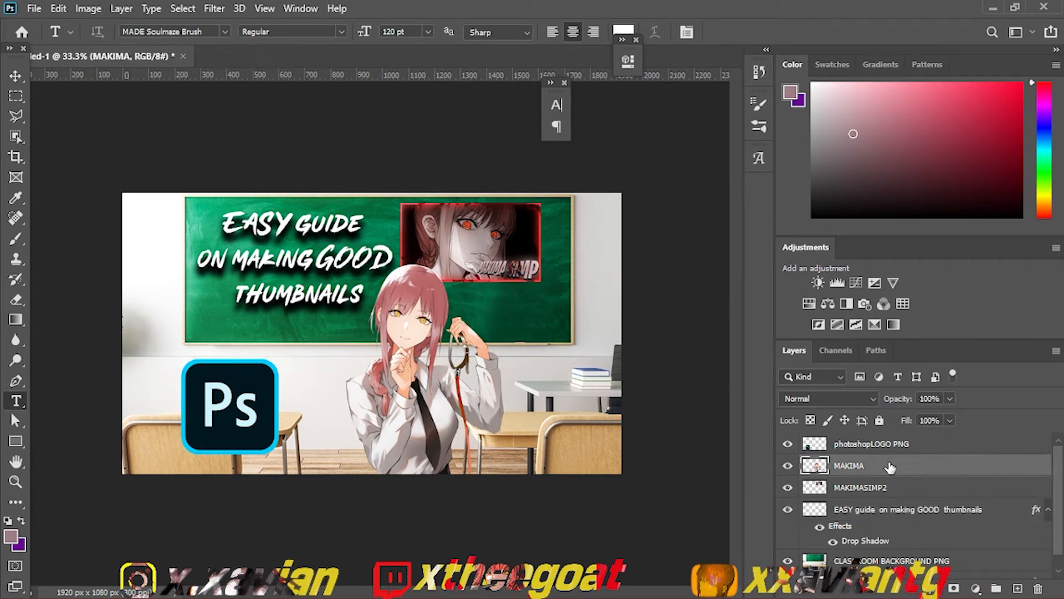
pyautogui.hotkey('ctrl', 'j')
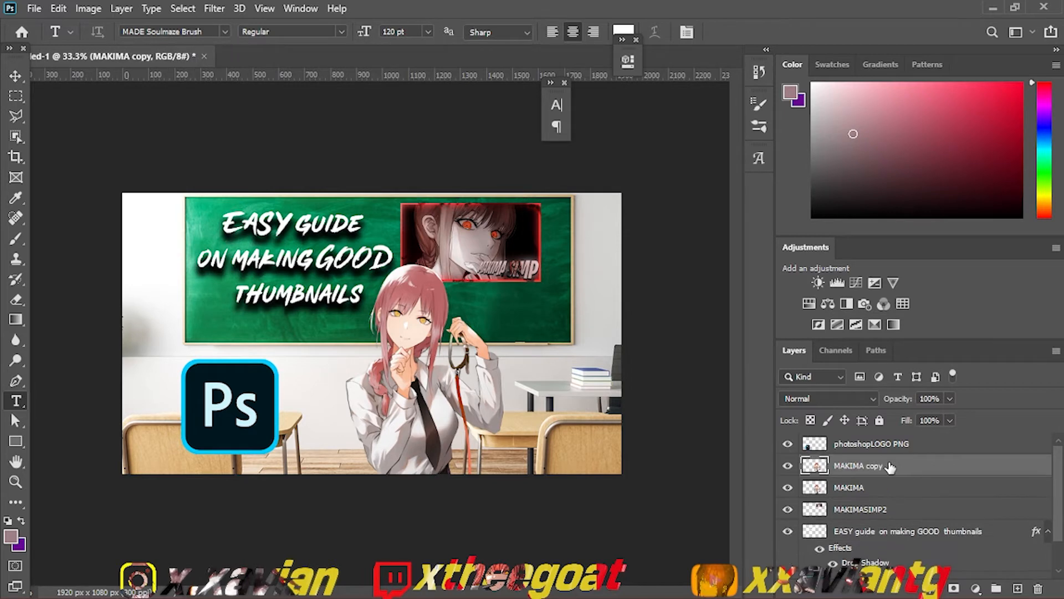
pyautogui.click(215, 10)
pyautogui.click(244, 26)
pyautogui.click(807, 398)
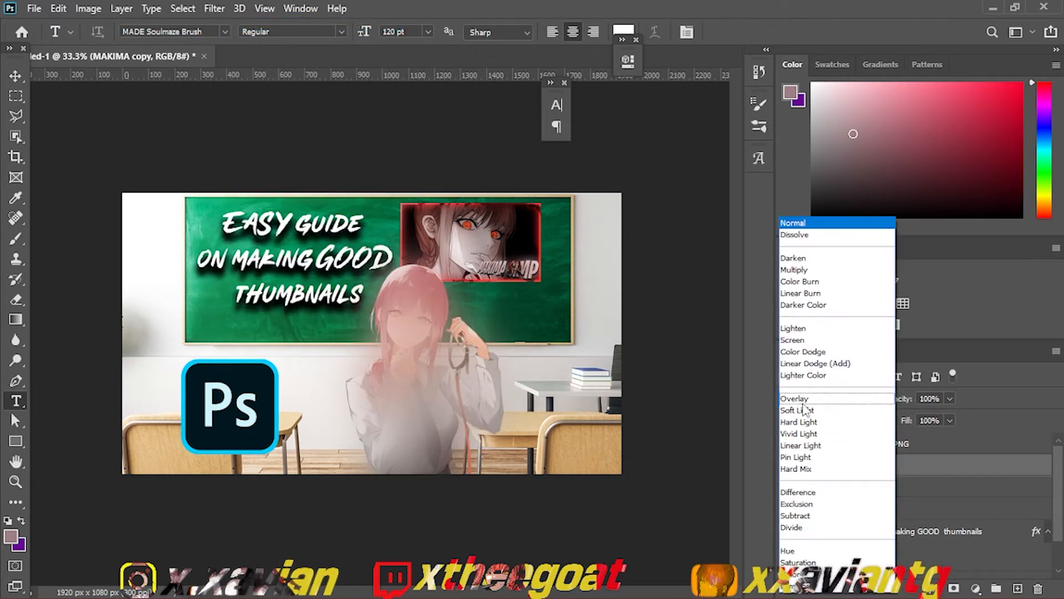
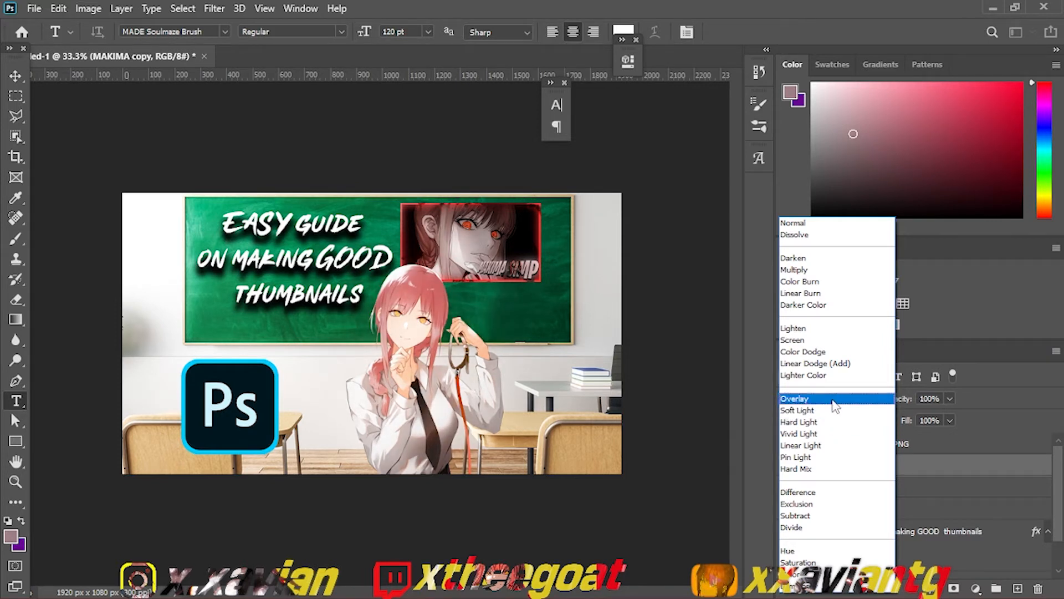
# Step: Set the MAKIMA copy layer's blend mode to Overlay and lower its opacity to 69%
pyautogui.click(835, 407)
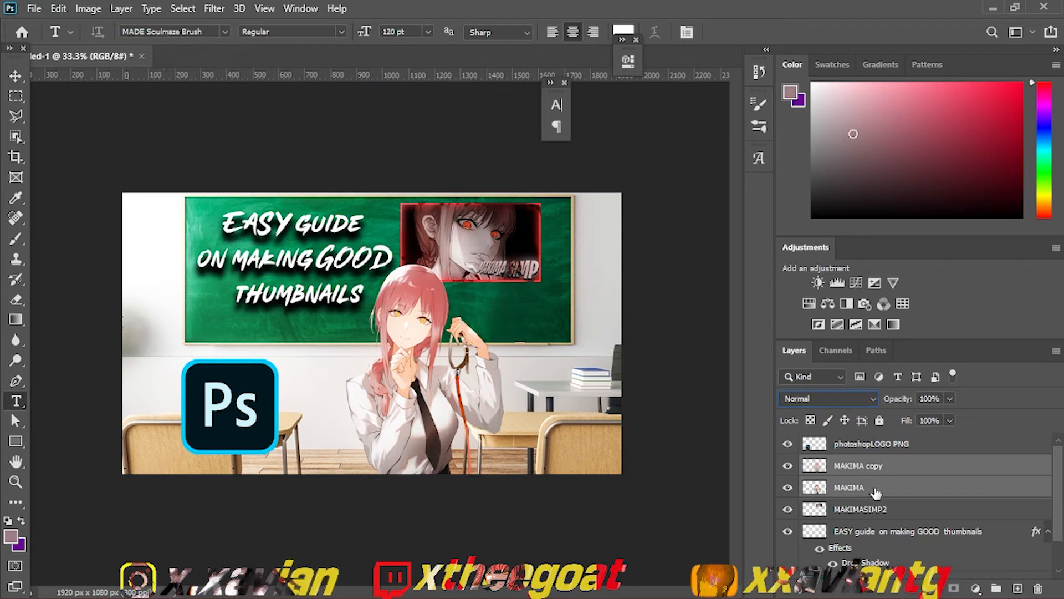
pyautogui.hotkey('ctrl', 'e')
pyautogui.hotkey('ctrl', 'z')
pyautogui.click(881, 466)
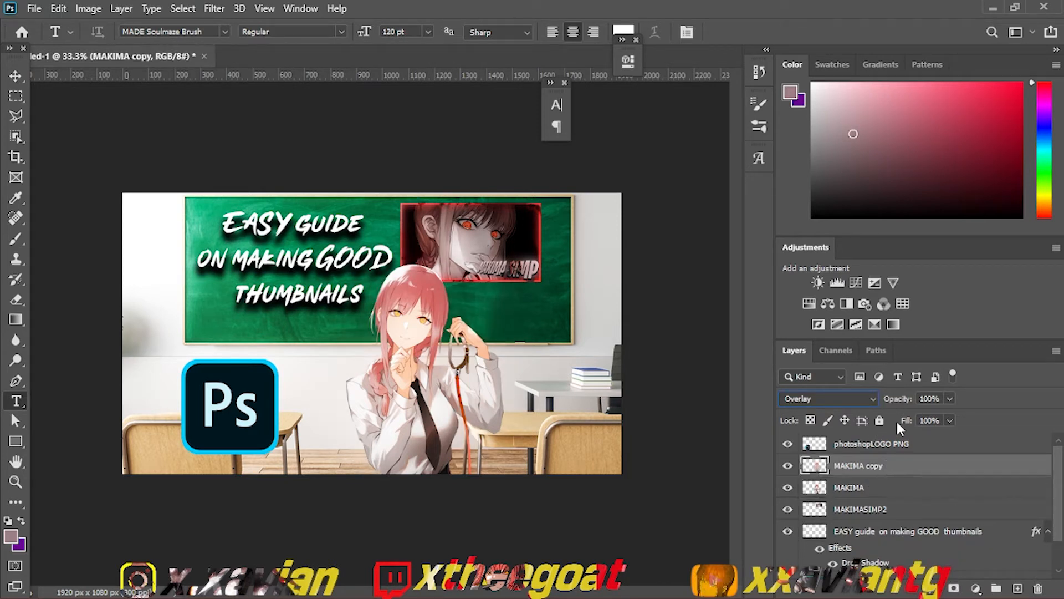
pyautogui.moveTo(899, 400)
pyautogui.mouseDown()
pyautogui.moveTo(854, 401)
pyautogui.moveTo(885, 400)
pyautogui.moveTo(866, 430)
pyautogui.mouseUp()
# Step: Try merging the MAKIMA copy with the MAKIMA layer, undo the merge and reselect the copy
pyautogui.click(853, 488)
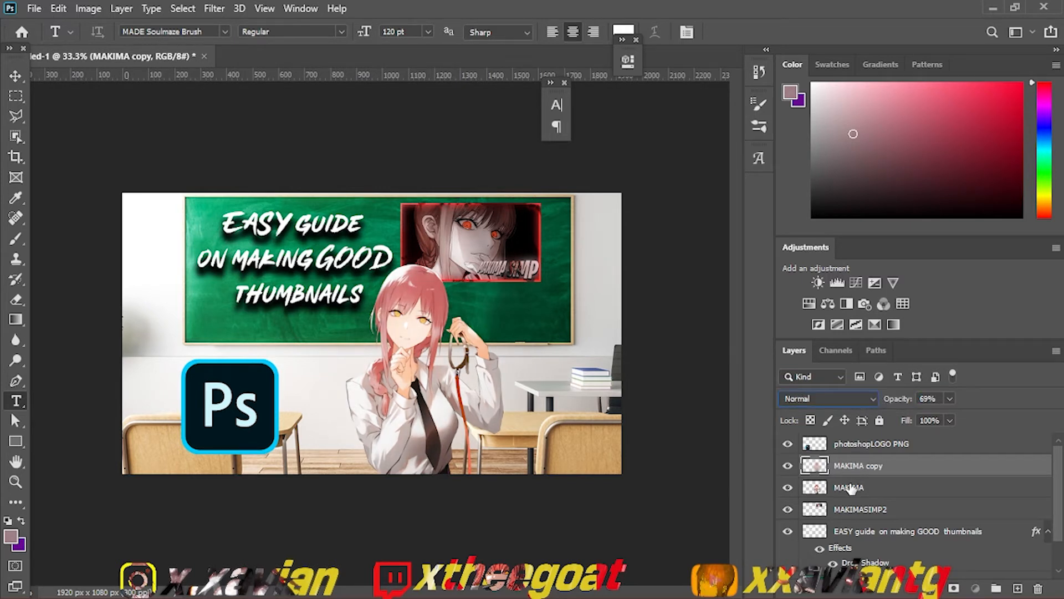
pyautogui.keyDown('ctrl'); pyautogui.click(853, 471); pyautogui.keyUp('ctrl')
pyautogui.hotkey('ctrl', 'e')
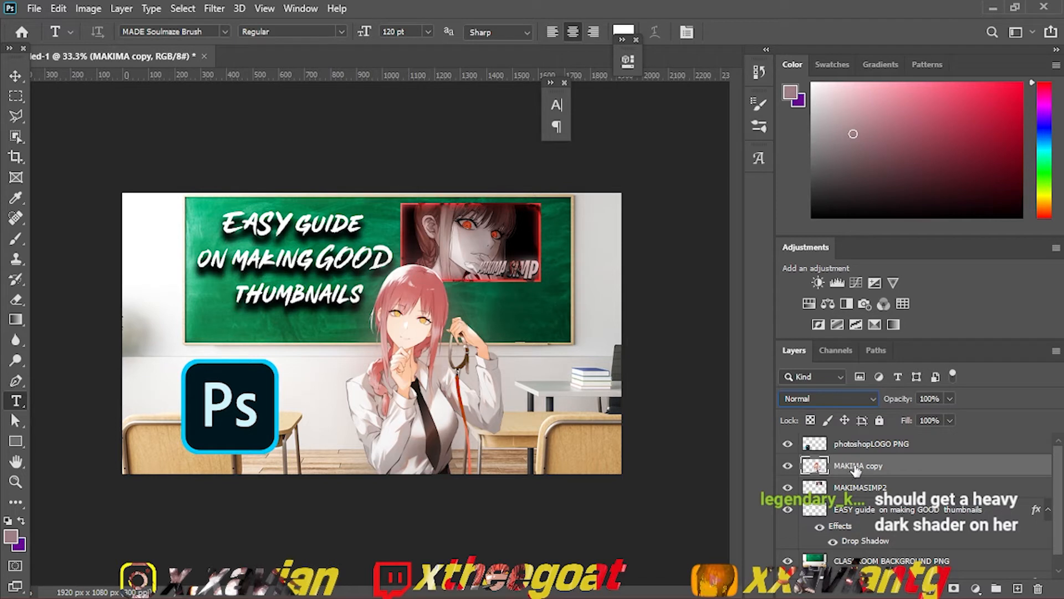
pyautogui.hotkey('ctrl', 'z')
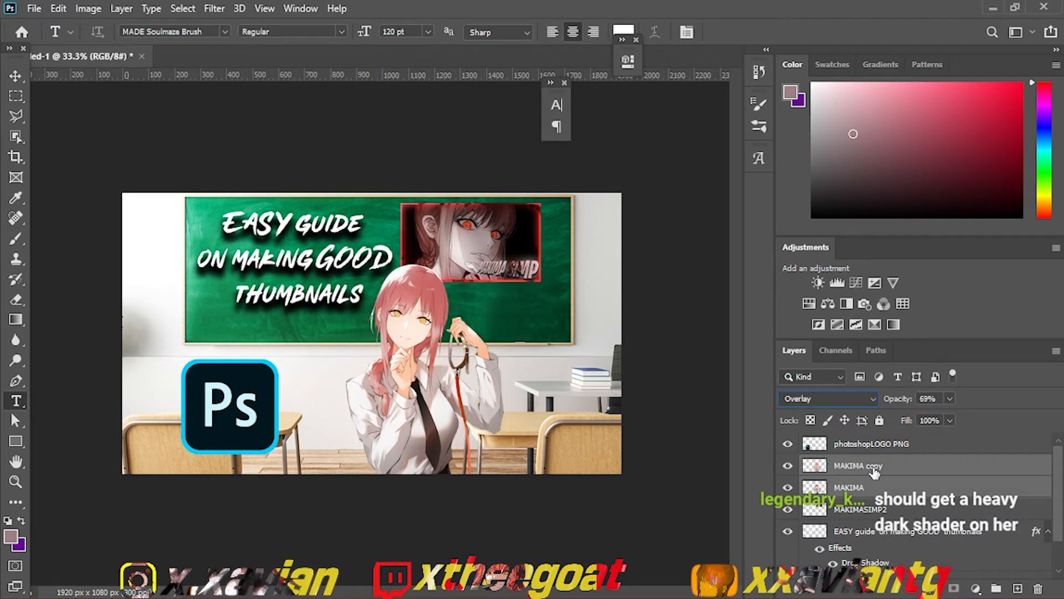
pyautogui.click(875, 471)
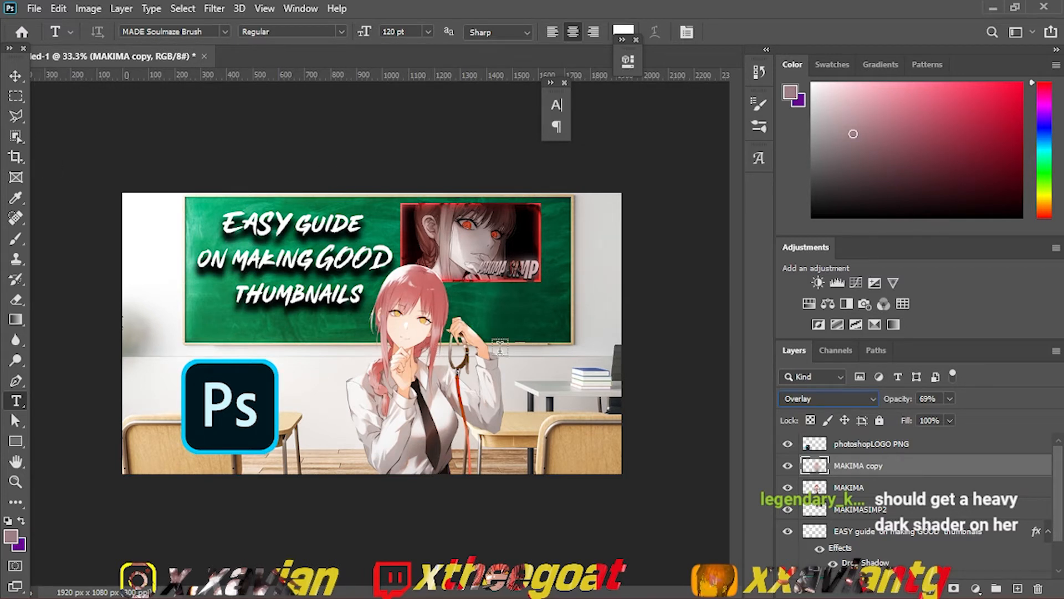
# Step: Set the MAKIMA copy's blend mode to Linear Burn, try merging it with MAKIMA and undo the merge
pyautogui.click(836, 403)
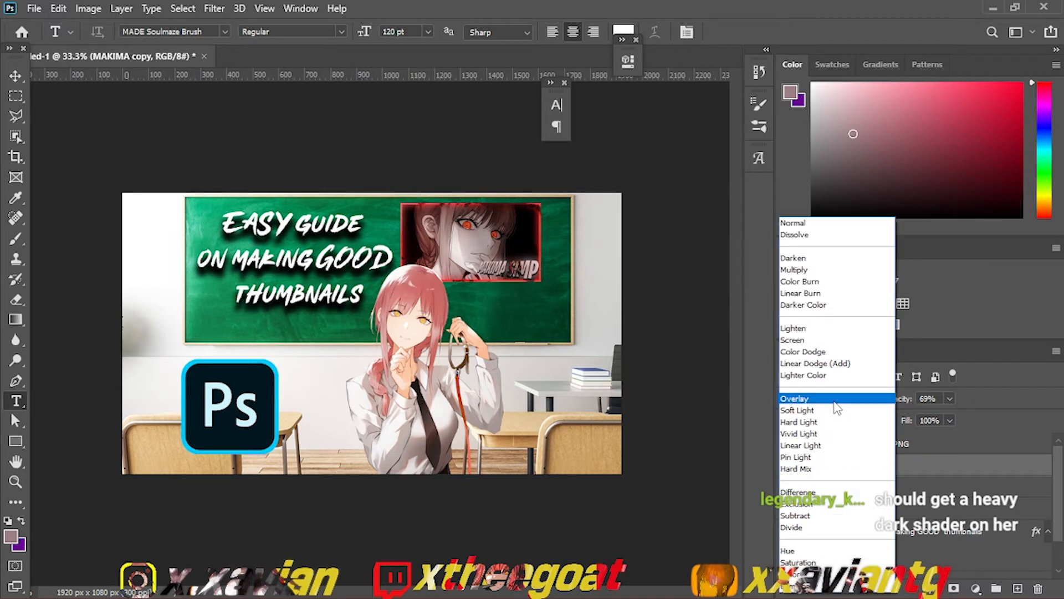
pyautogui.click(809, 292)
pyautogui.keyDown('ctrl'); pyautogui.click(840, 485); pyautogui.keyUp('ctrl')
pyautogui.hotkey('ctrl', 'e')
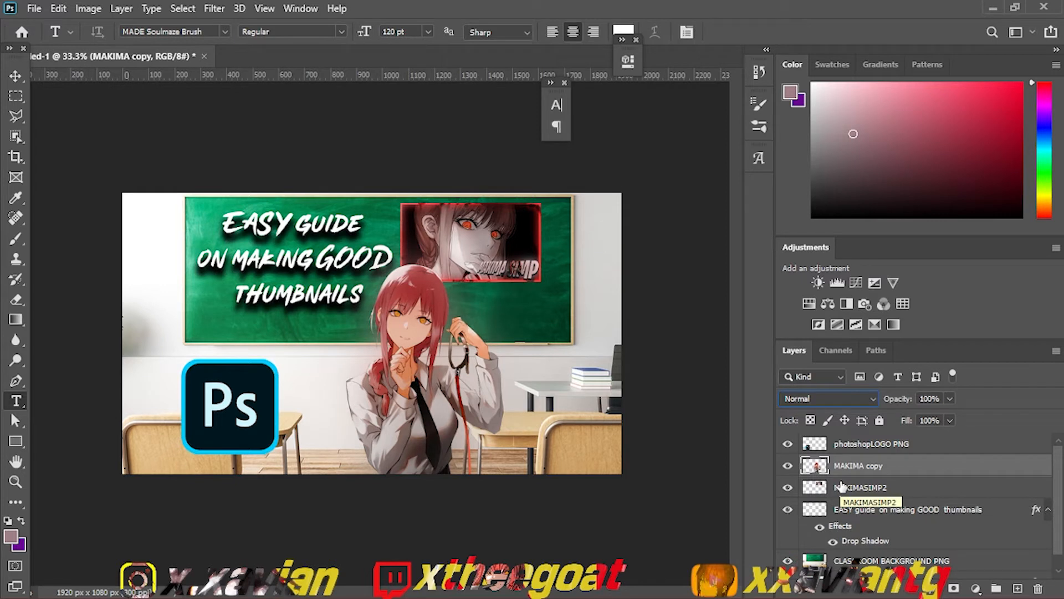
pyautogui.hotkey('ctrl', 'z')
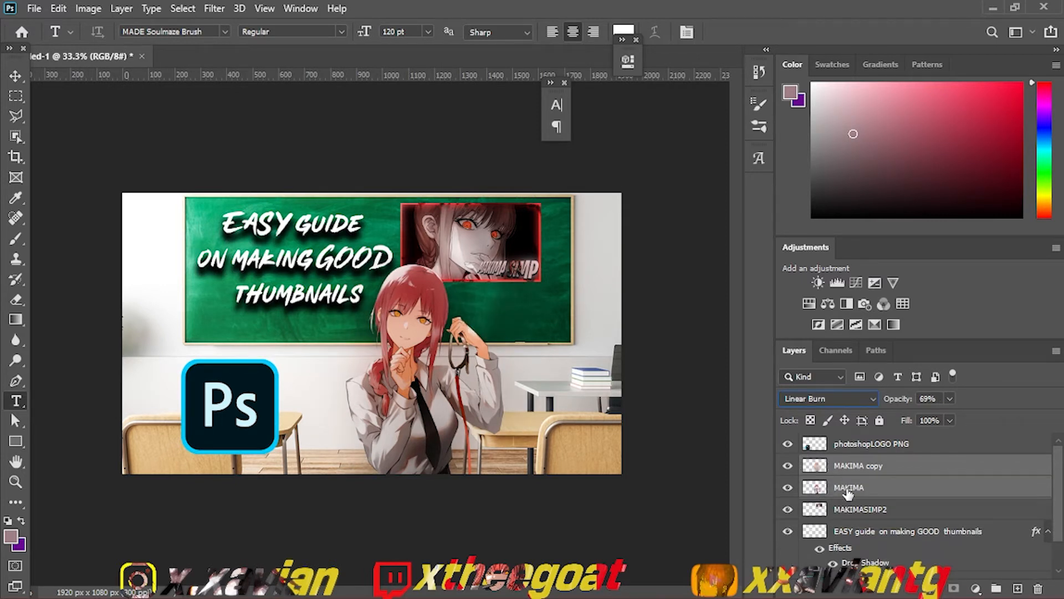
# Step: Return the MAKIMA copy's blend mode to Overlay and delete the copy layer
pyautogui.click(950, 472)
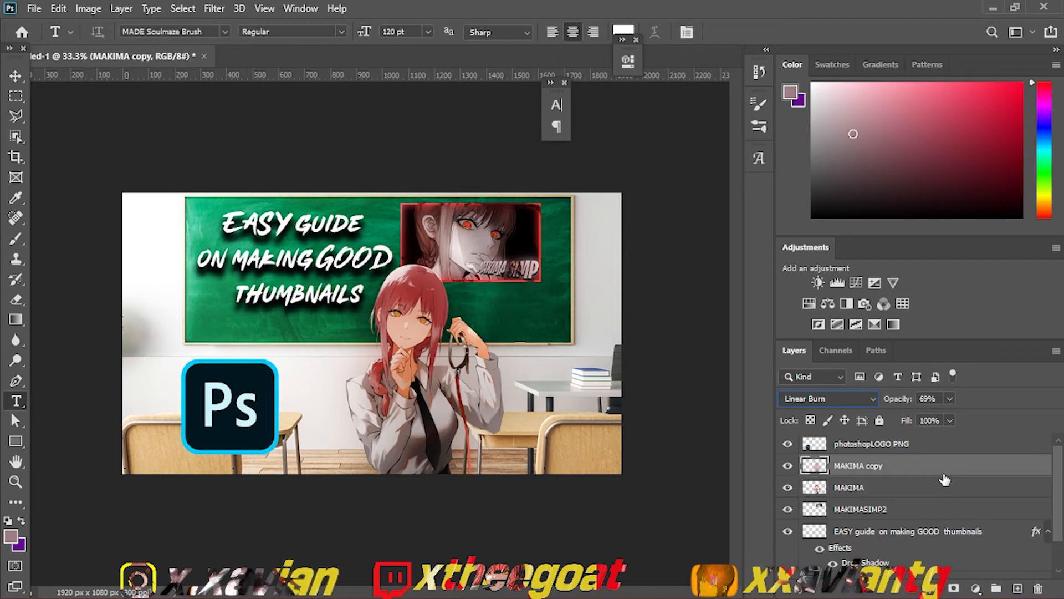
pyautogui.hotkey('shift', 'alt', 'o')
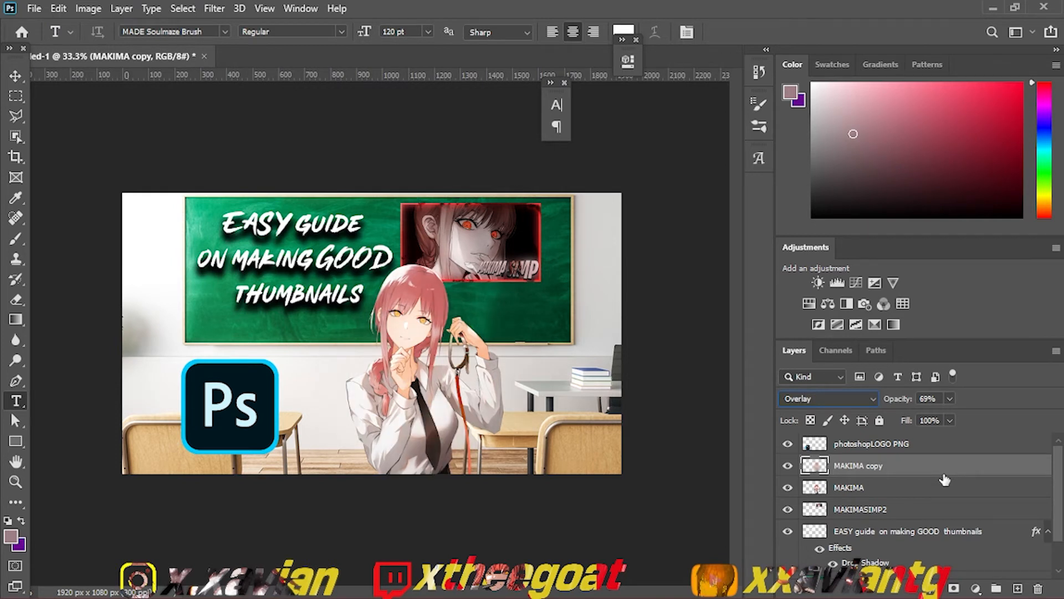
pyautogui.click(1038, 589)
pyautogui.press('Return')
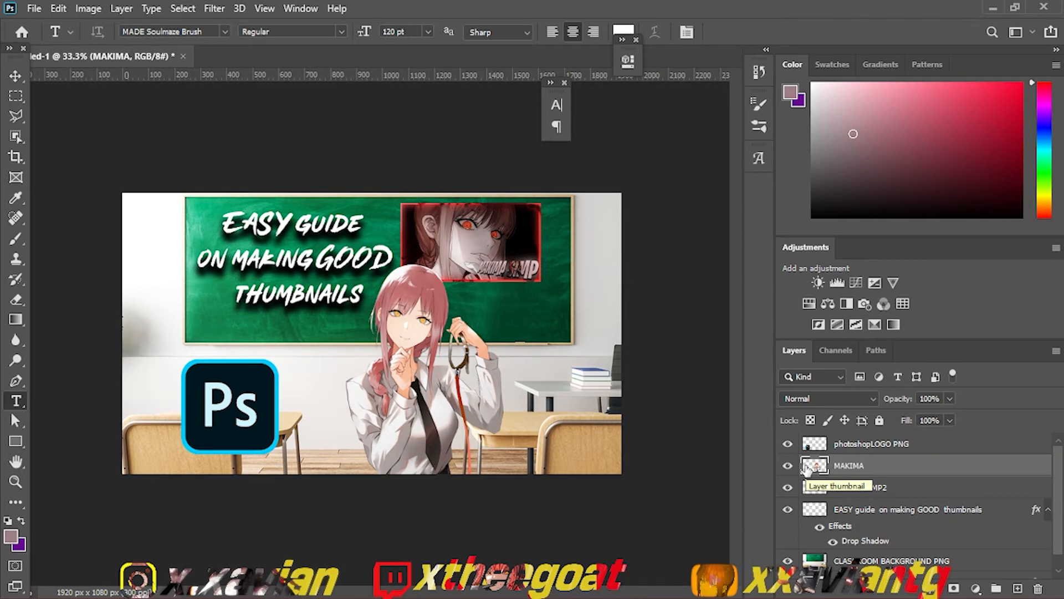
# Step: Switch to File Explorer and look through the Desktop folder for the YouTube border image
pyautogui.moveTo(632, 593)
pyautogui.click(552, 588)
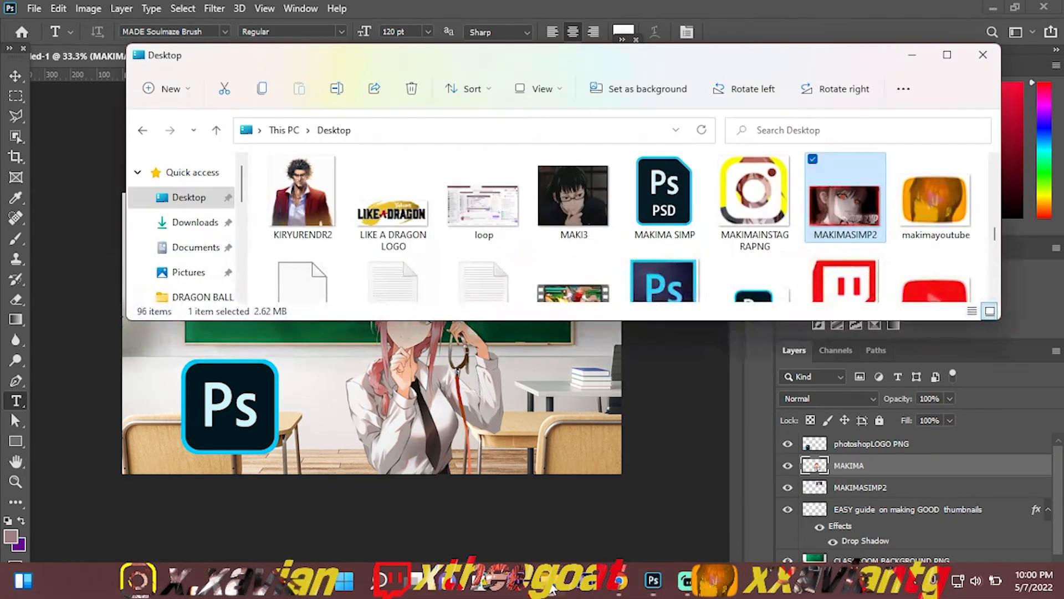
pyautogui.click(638, 240)
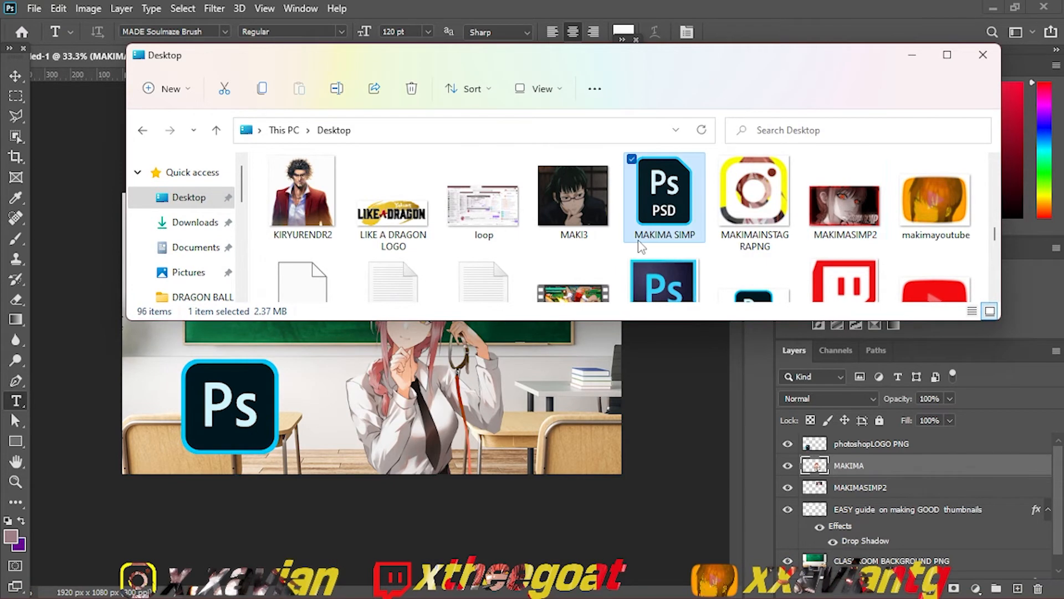
pyautogui.click(805, 196)
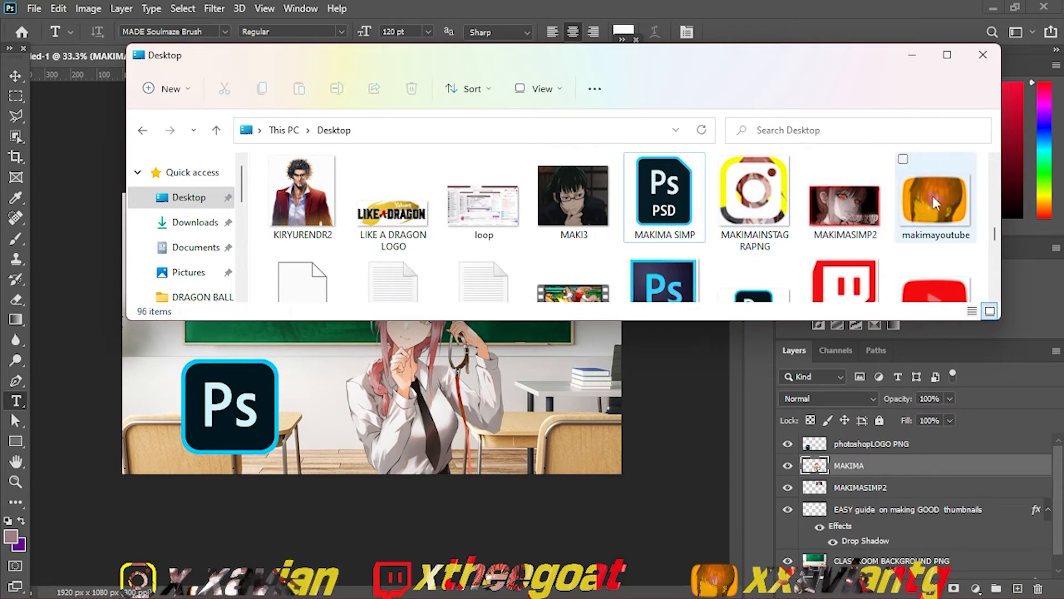
pyautogui.press('y')
pyautogui.press('y')
pyautogui.scroll(5, 995, 228)
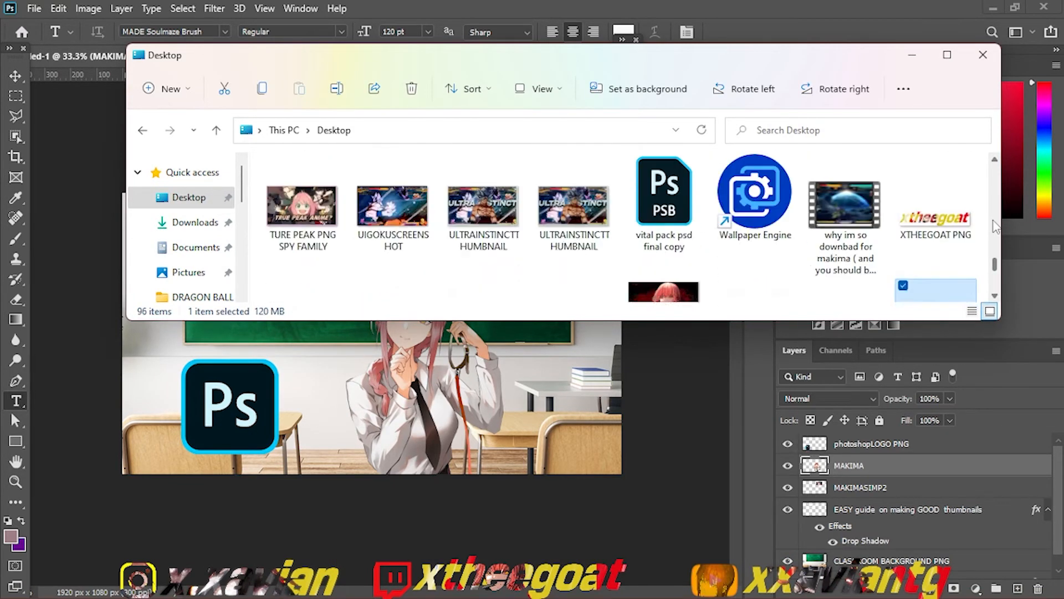
pyautogui.moveTo(1000, 270); pyautogui.dragTo(998, 175)
pyautogui.scroll(-2, 663, 161)
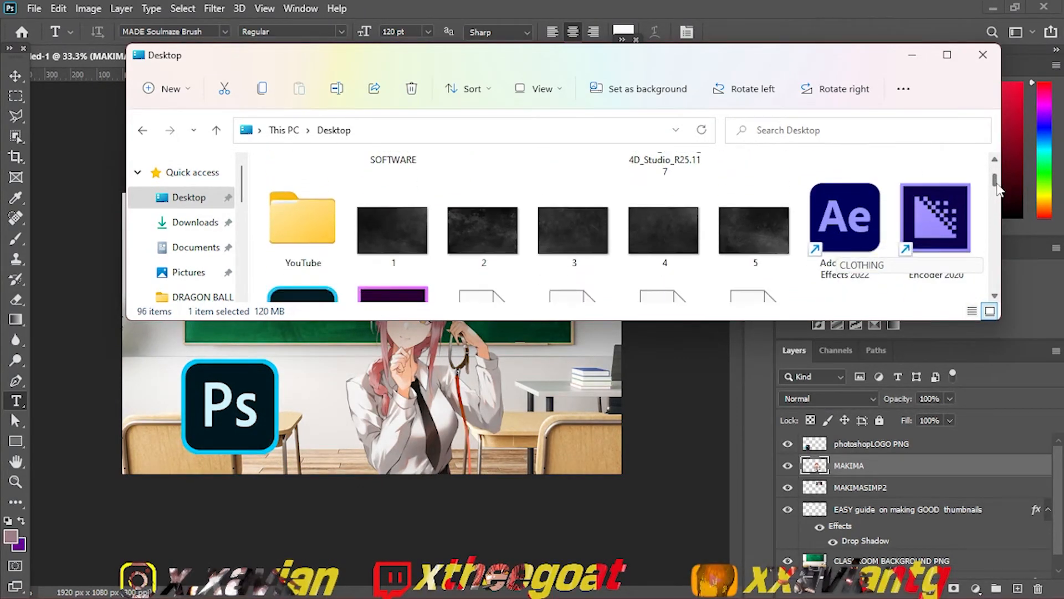
# Step: Check the YouTube folder and its Editing subfolder for the border image, and return to Desktop
pyautogui.doubleClick(343, 252)
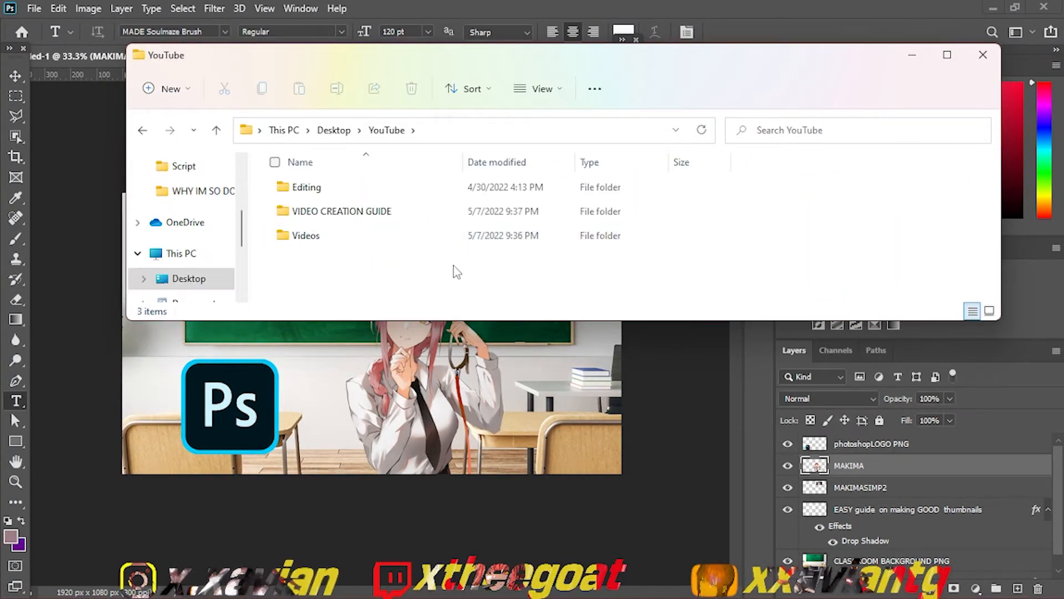
pyautogui.click(407, 235)
pyautogui.doubleClick(401, 189)
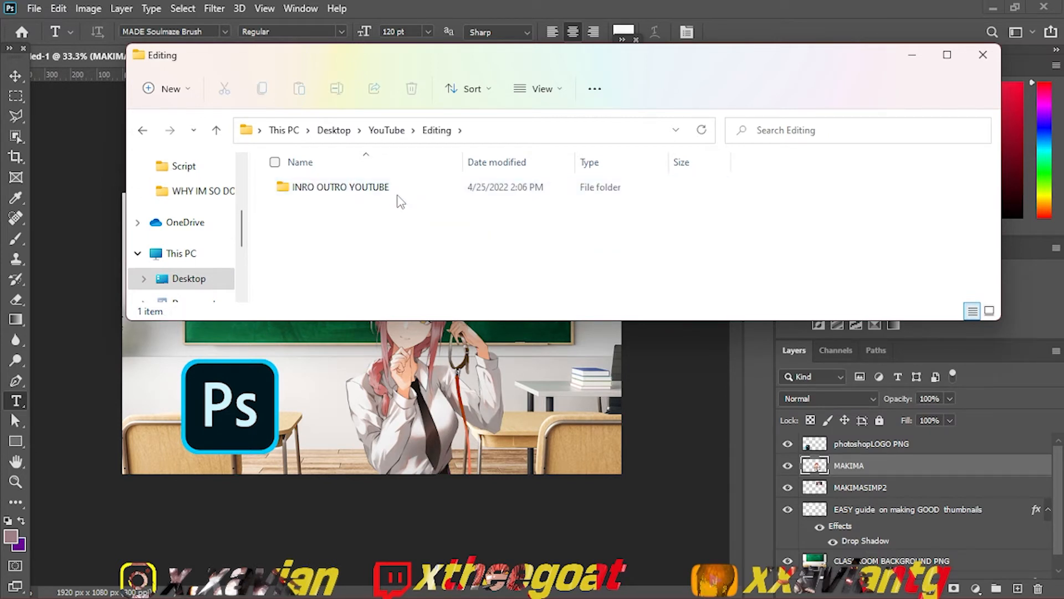
pyautogui.click(145, 133)
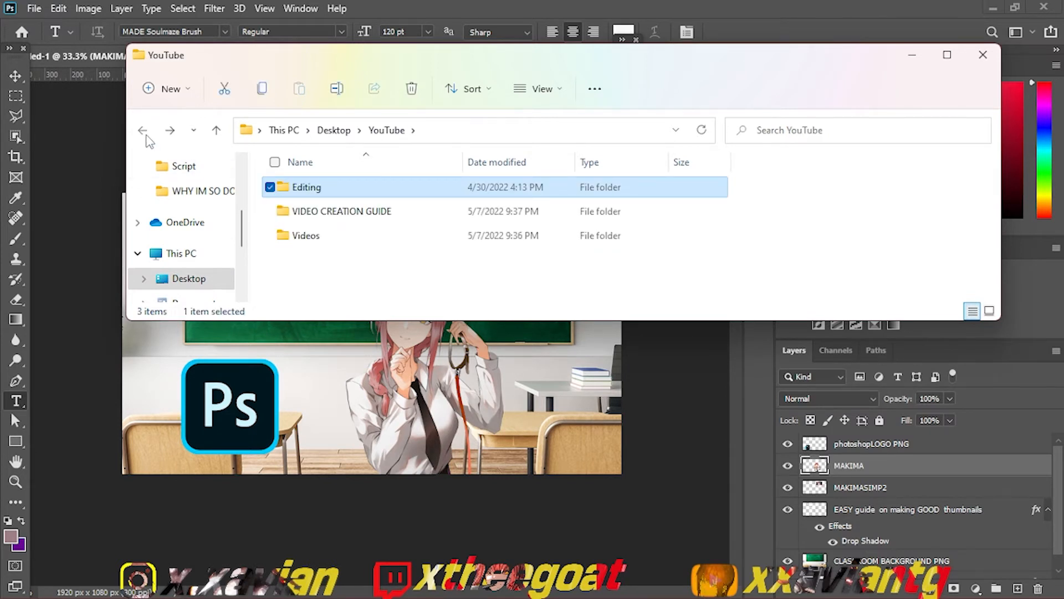
pyautogui.click(144, 132)
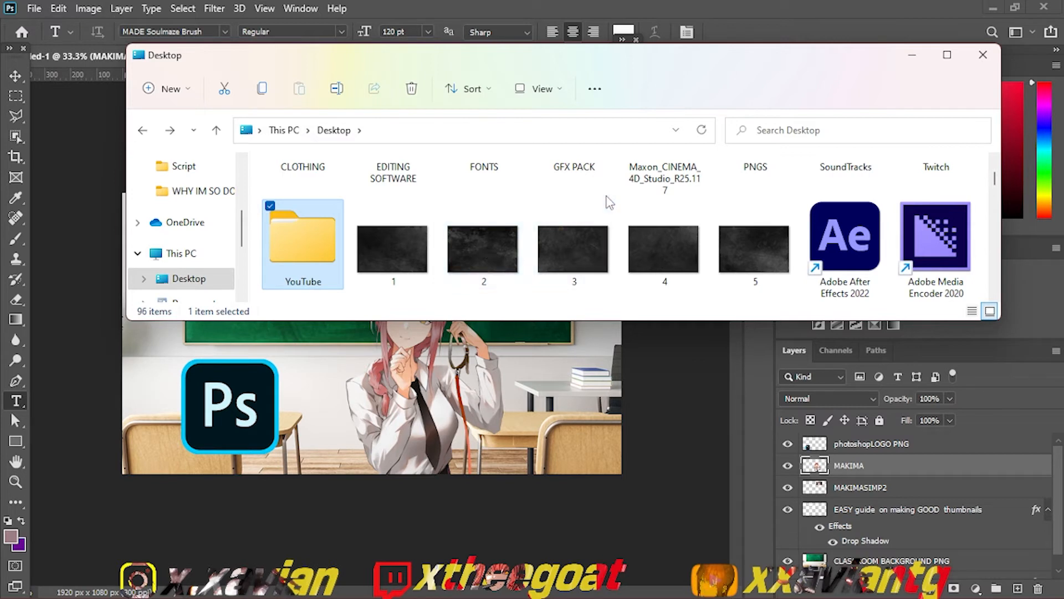
# Step: Place YOUTUBEBORDERPNG from the Desktop's PNGS folder into the thumbnail document so that it frames the whole canvas
pyautogui.click(736, 170)
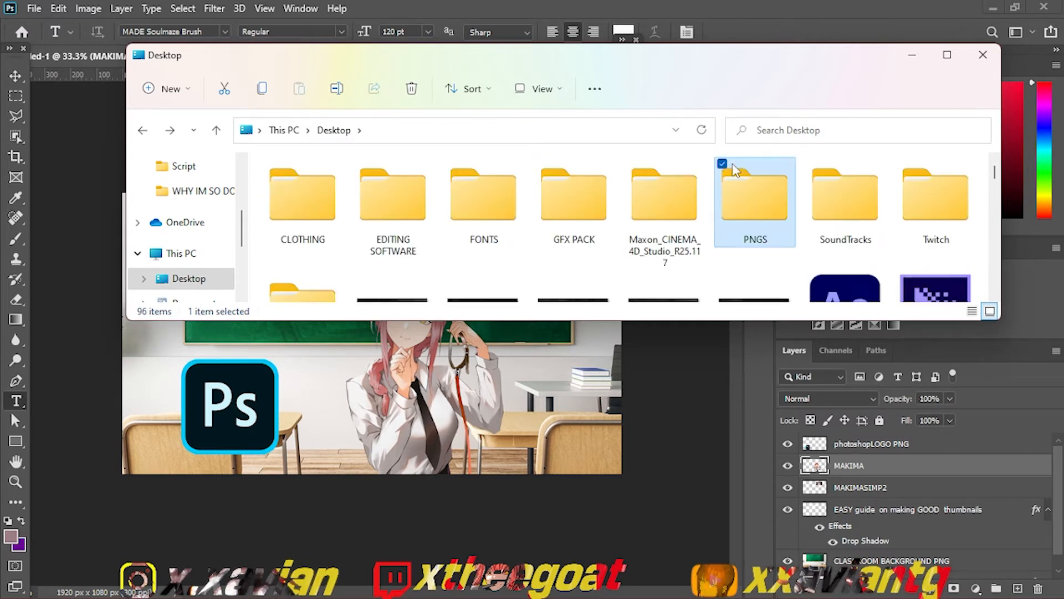
pyautogui.doubleClick(743, 195)
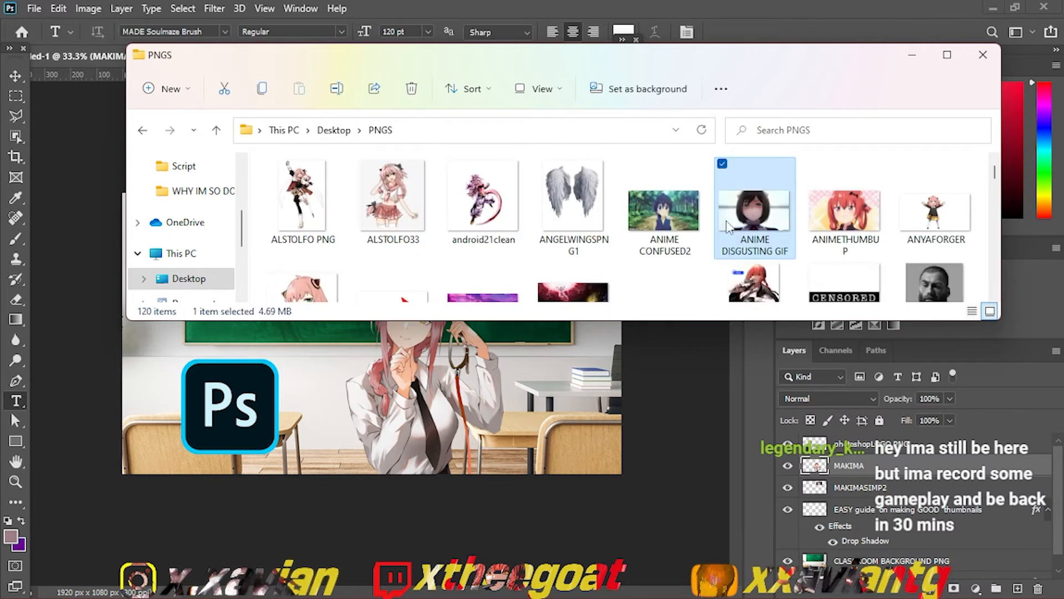
pyautogui.press('y')
pyautogui.press('y')
pyautogui.press('y')
pyautogui.press('y')
pyautogui.press('y')
pyautogui.press('y')
pyautogui.press('y')
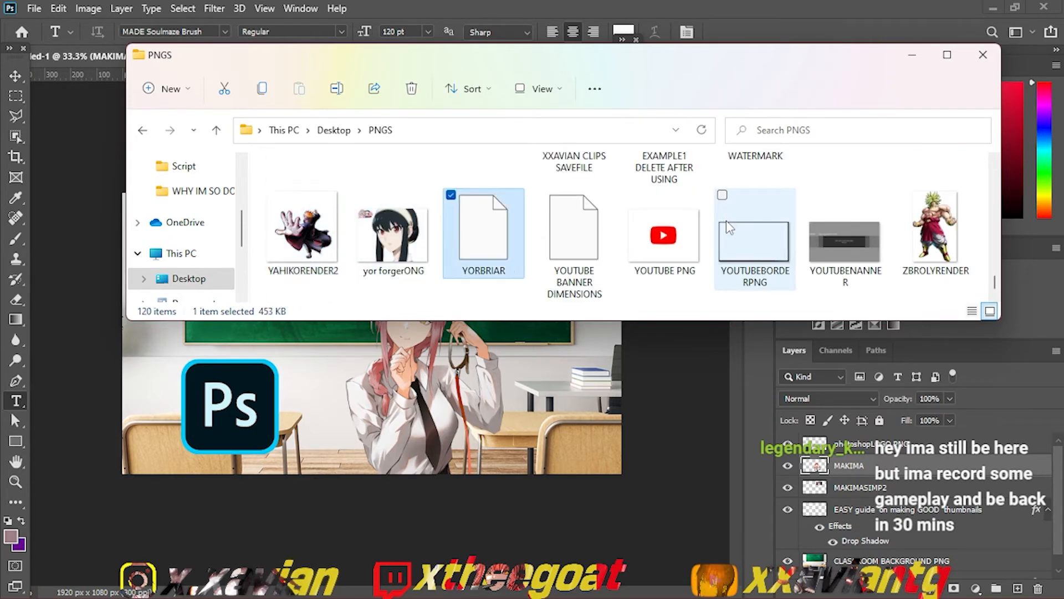
pyautogui.moveTo(726, 220); pyautogui.dragTo(350, 402)
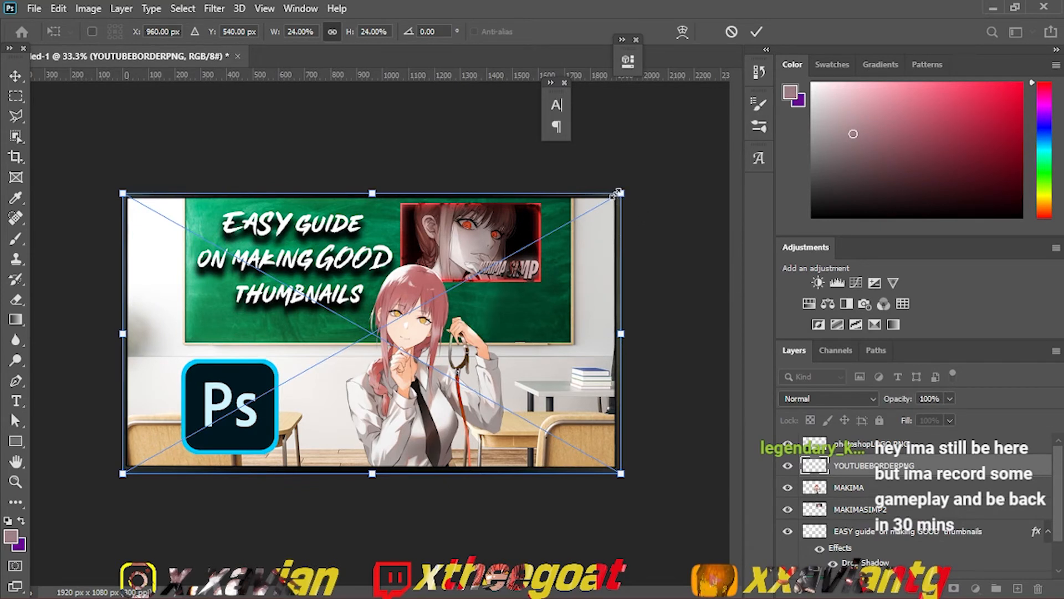
pyautogui.press('t')
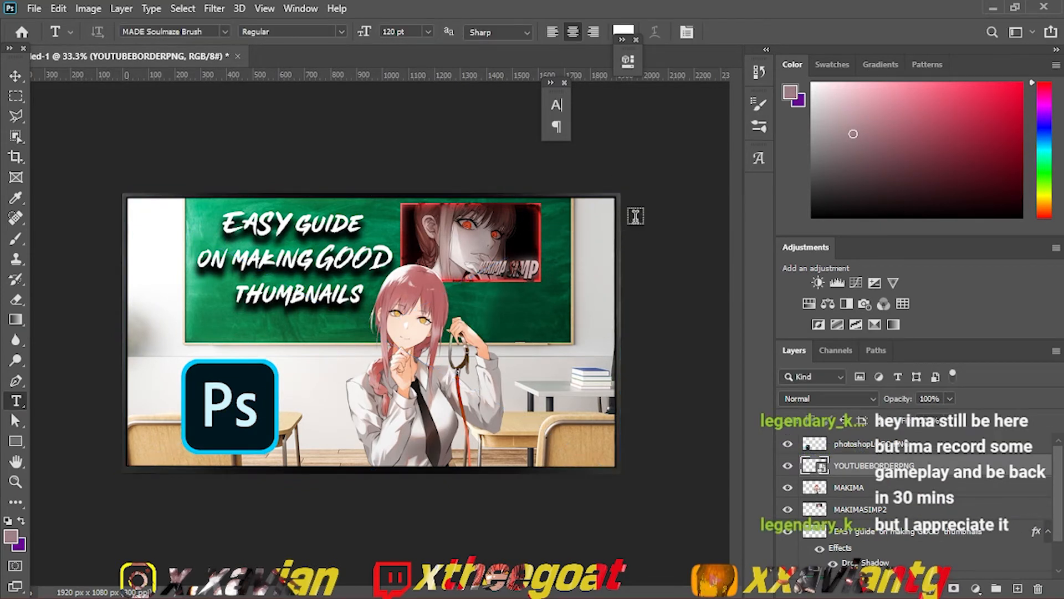
# Step: Rasterize the YOUTUBEBORDERPNG layer and move it above the photoshopLOGO PNG layer
pyautogui.rightClick(875, 466)
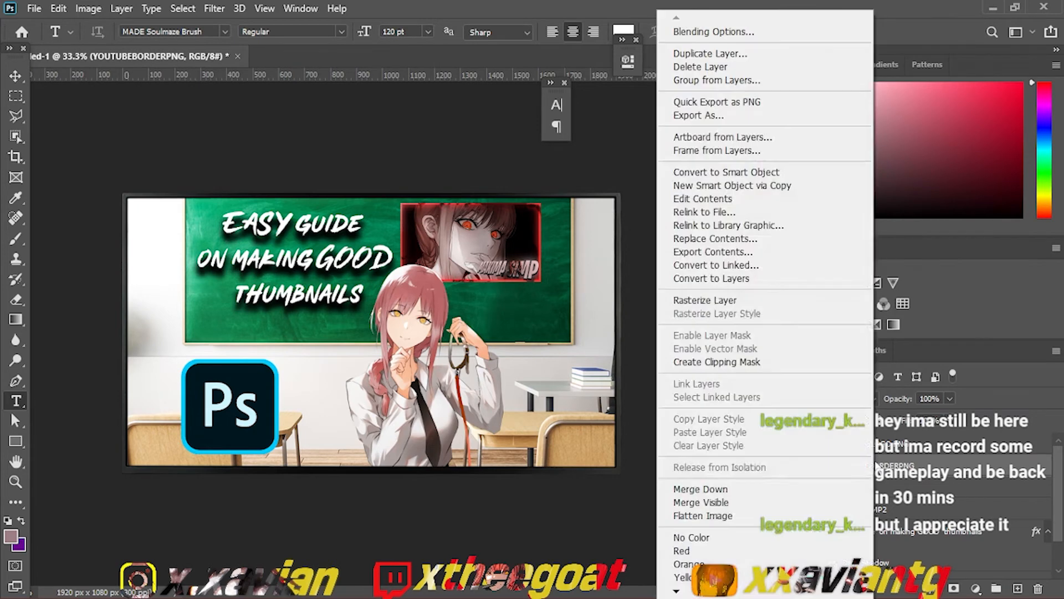
pyautogui.click(780, 301)
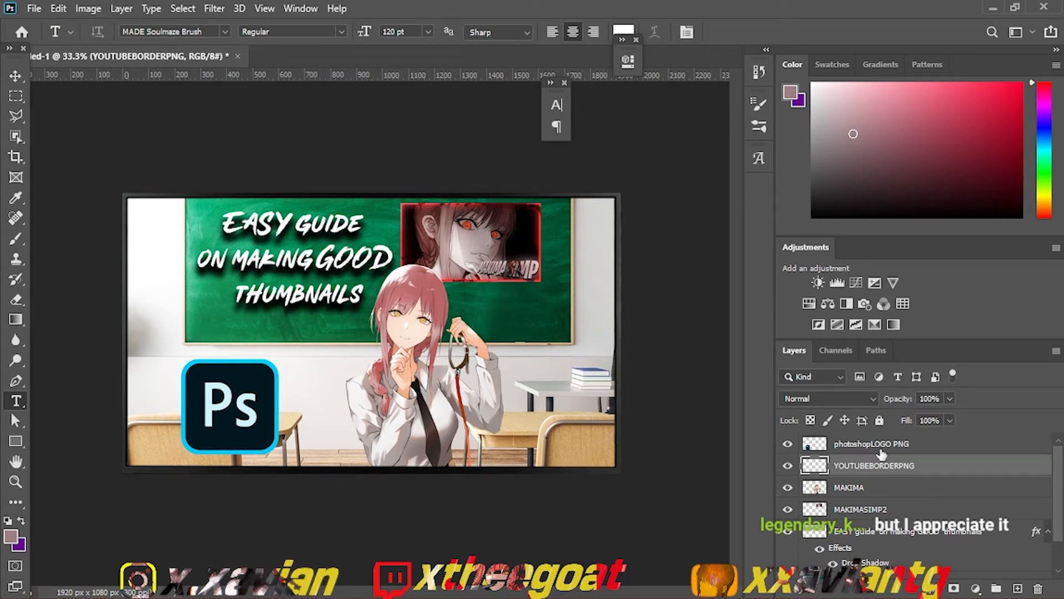
pyautogui.moveTo(905, 468); pyautogui.dragTo(894, 442)
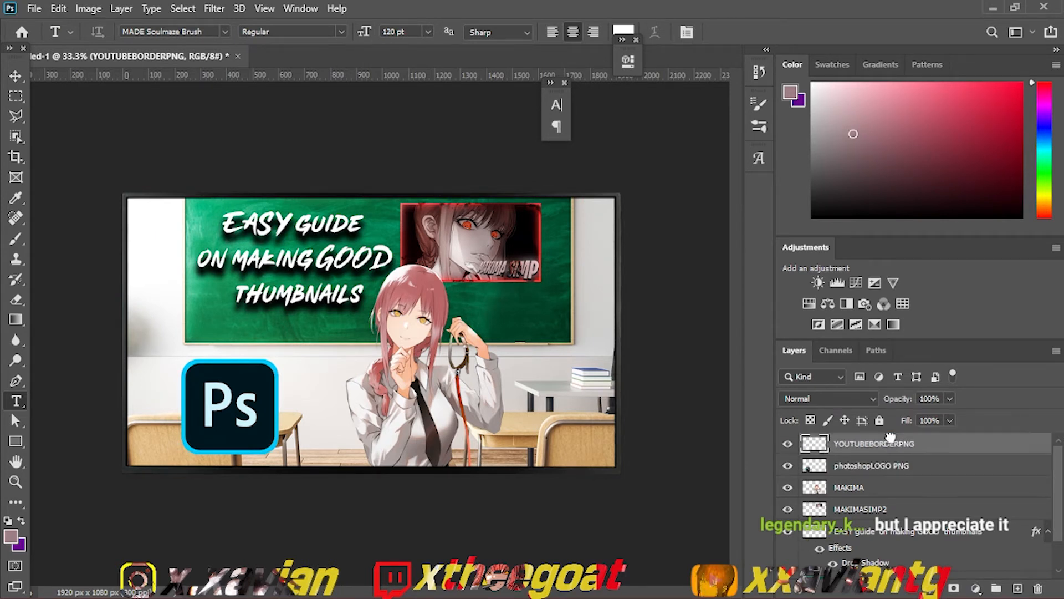
# Step: Find the red ARROW image in the PNGS folder and place it just above the photoshopLOGO PNG layer
pyautogui.click(922, 470)
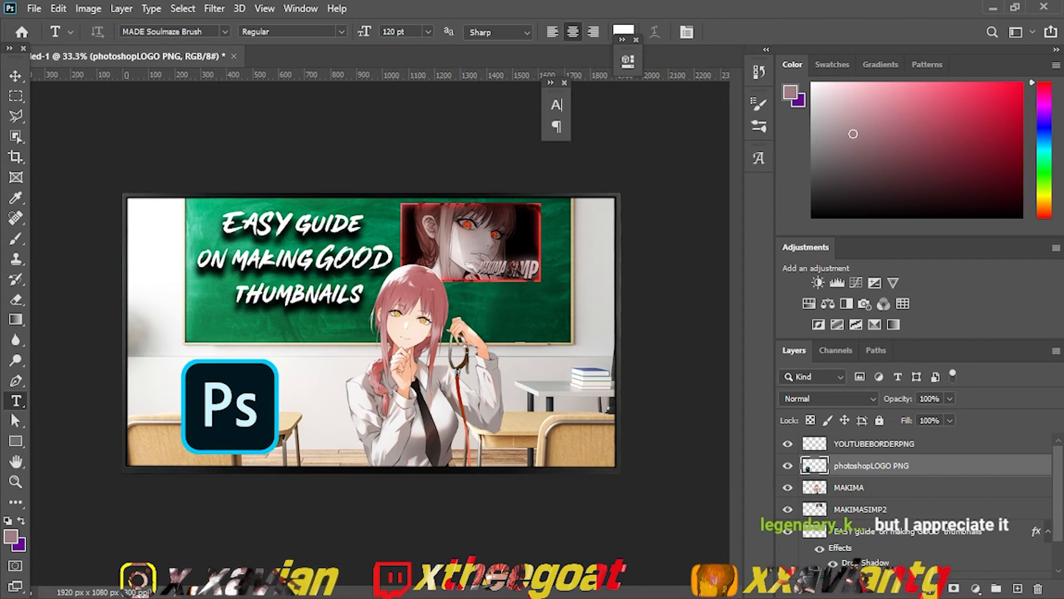
pyautogui.moveTo(600, 598)
pyautogui.click(552, 587)
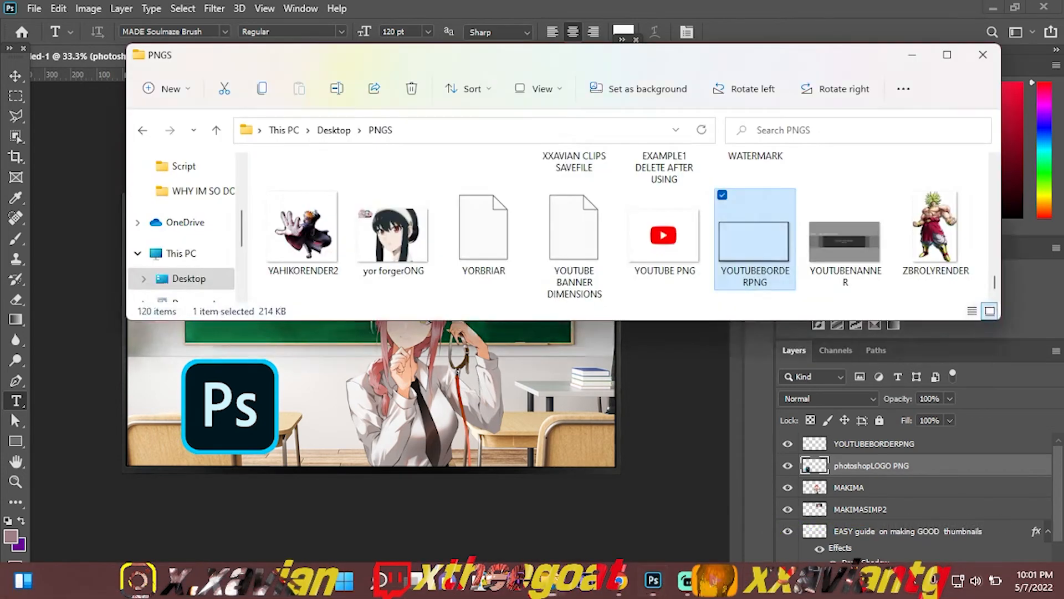
pyautogui.click(573, 291)
pyautogui.press('a')
pyautogui.press('a')
pyautogui.press('a')
pyautogui.press('a')
pyautogui.press('a')
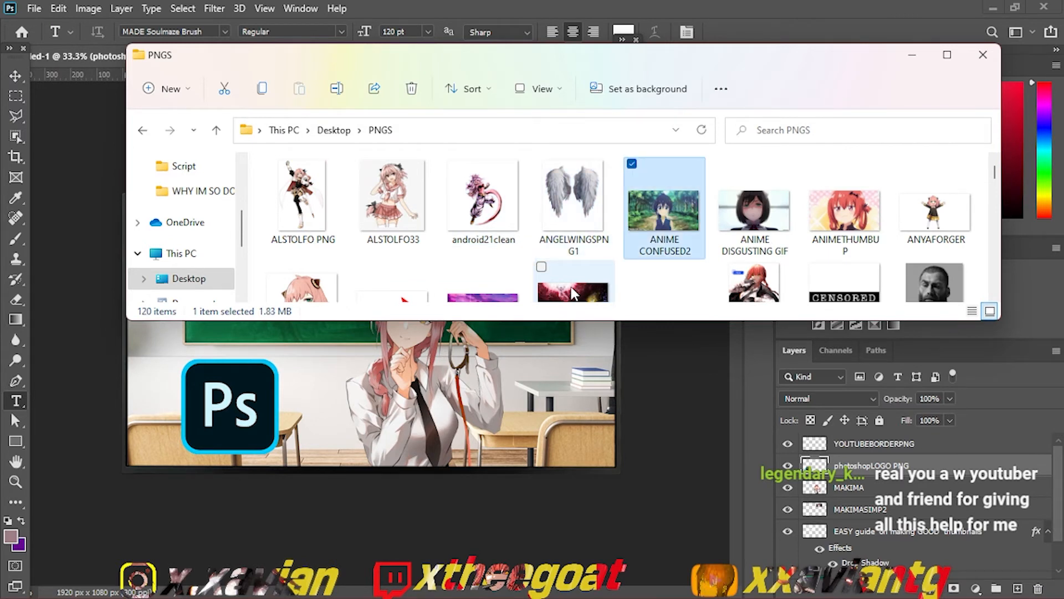
pyautogui.press('a')
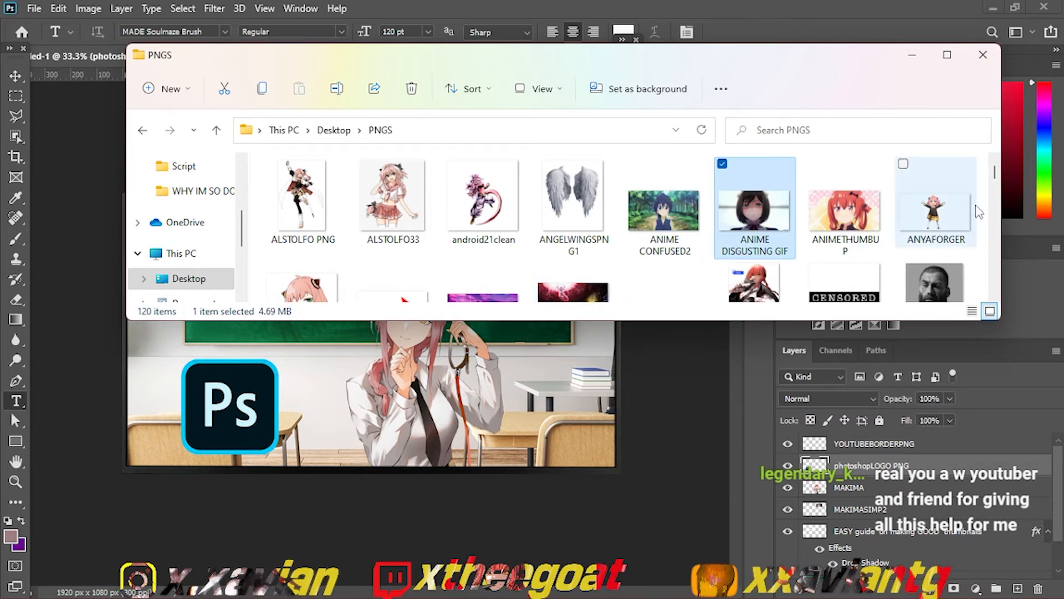
pyautogui.moveTo(995, 172); pyautogui.dragTo(966, 234)
pyautogui.click(861, 235)
pyautogui.press('a')
pyautogui.press('a')
pyautogui.press('a')
pyautogui.press('a')
pyautogui.press('a')
pyautogui.press('a')
pyautogui.press('a')
pyautogui.press('a')
pyautogui.press('a')
pyautogui.press('a')
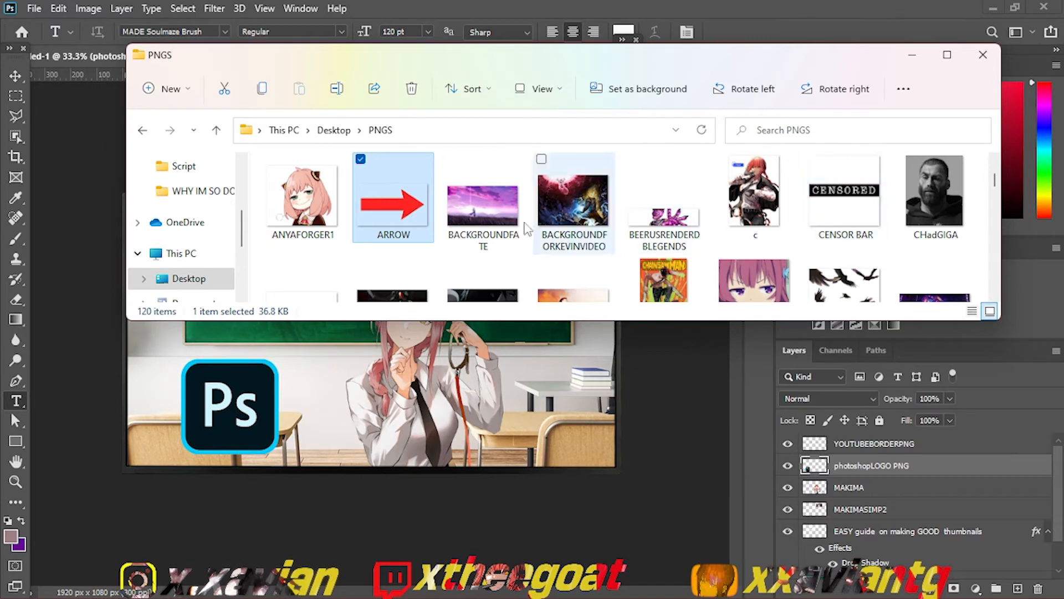
pyautogui.moveTo(410, 227); pyautogui.dragTo(316, 322)
# Step: Shrink the red arrow, rotate it to point up and left, and position it below the sample thumbnail
pyautogui.moveTo(538, 187); pyautogui.dragTo(328, 284)
pyautogui.moveTo(303, 371); pyautogui.dragTo(457, 275)
pyautogui.moveTo(506, 312); pyautogui.dragTo(531, 319)
pyautogui.press('Return')
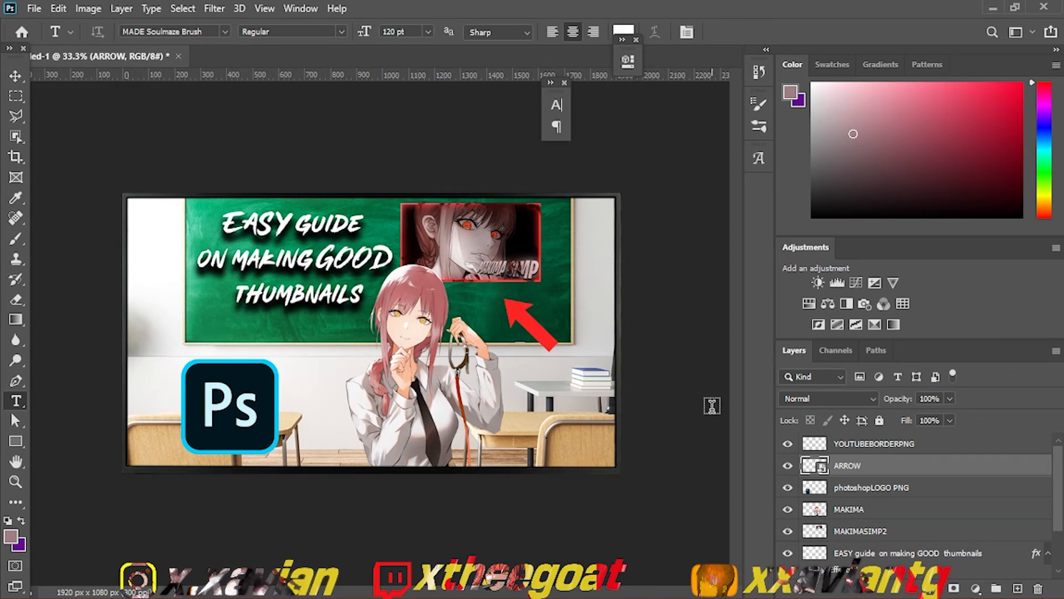
# Step: Rasterize the ARROW layer
pyautogui.rightClick(887, 463)
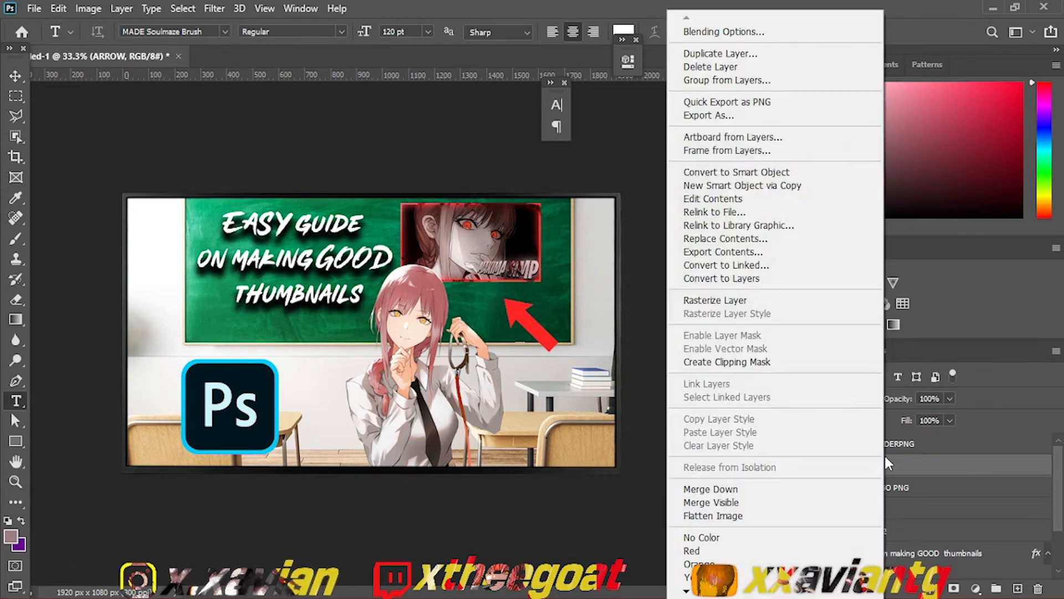
pyautogui.click(787, 300)
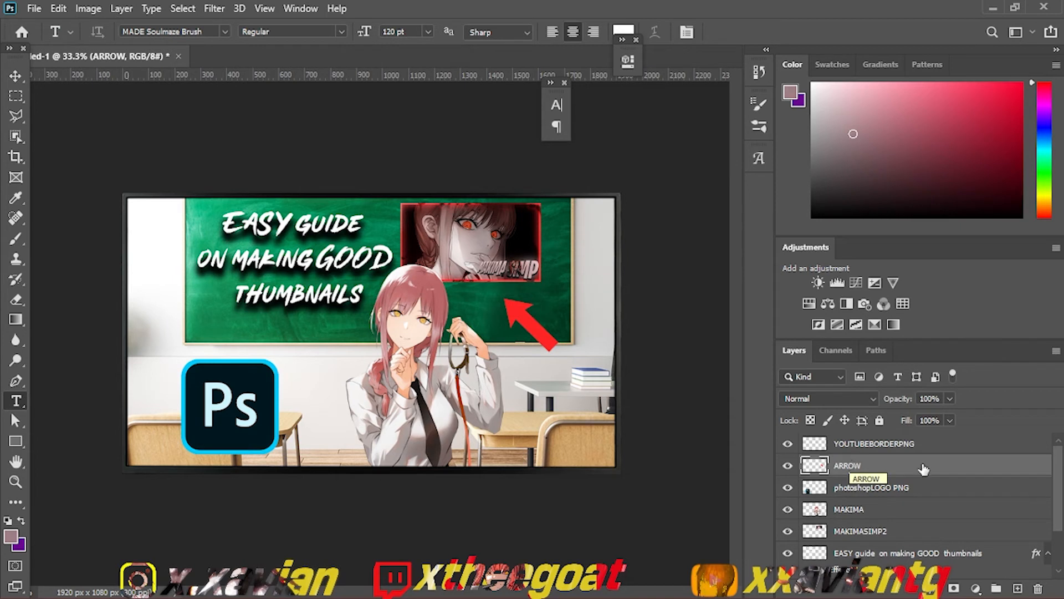
# Step: Select every layer from YOUTUBEBORDERPNG down to the Background and merge them into one
pyautogui.click(985, 450)
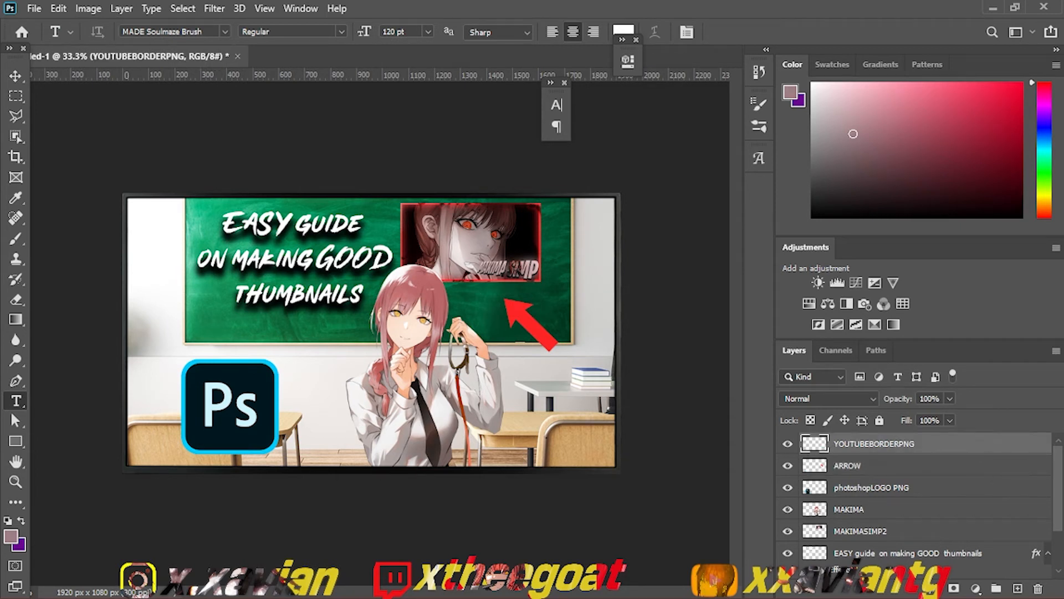
pyautogui.scroll(-3, 1042, 516)
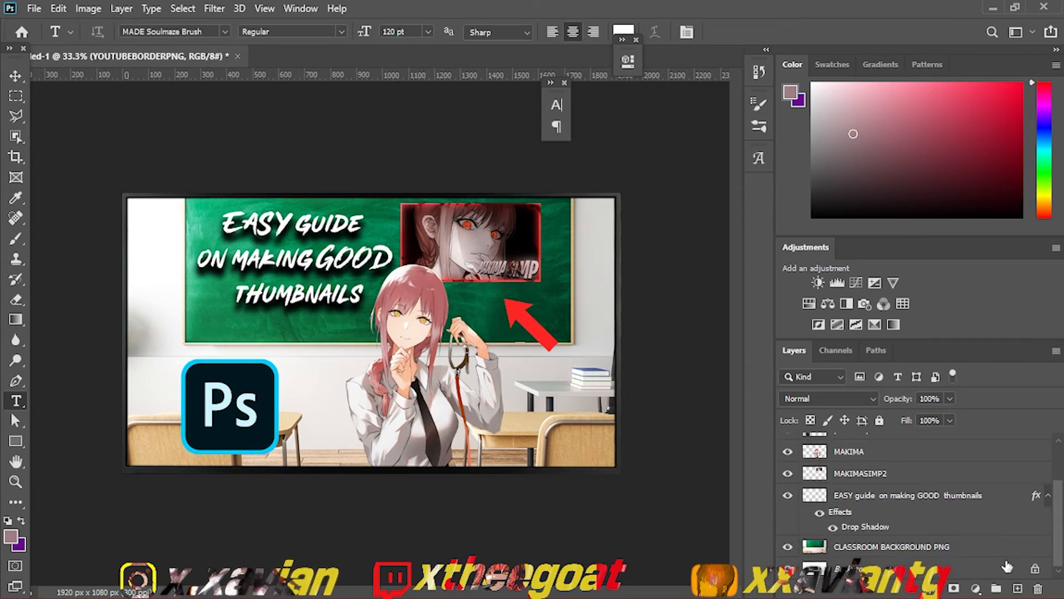
pyautogui.keyDown('shift'); pyautogui.click(1008, 569); pyautogui.keyUp('shift')
pyautogui.hotkey('ctrl', 'e')
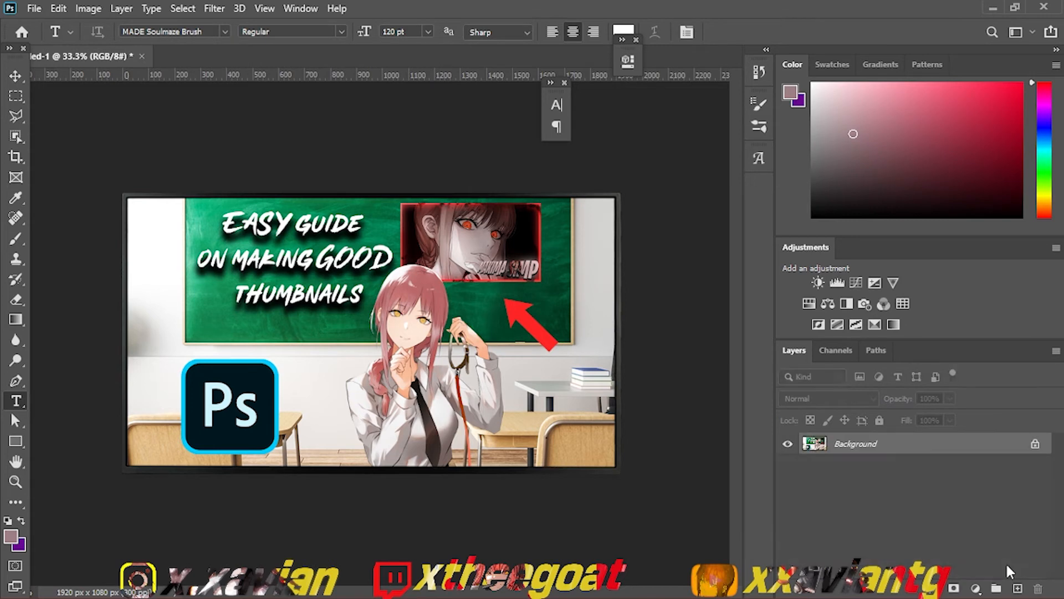
# Step: Duplicate the merged thumbnail layer and apply the last used Gaussian Blur to the copy
pyautogui.hotkey('ctrl', 'j')
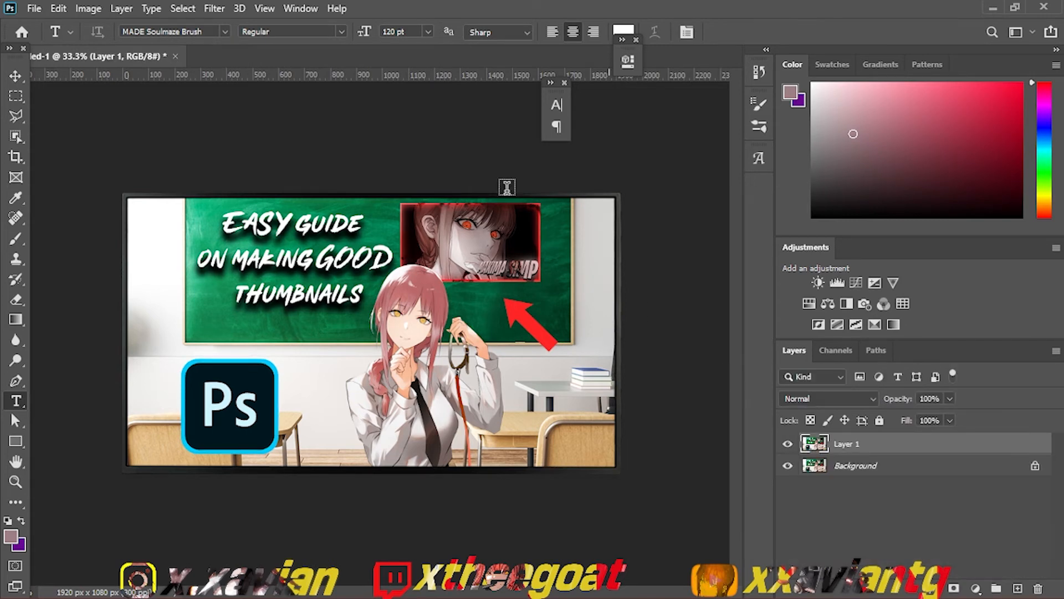
pyautogui.click(217, 8)
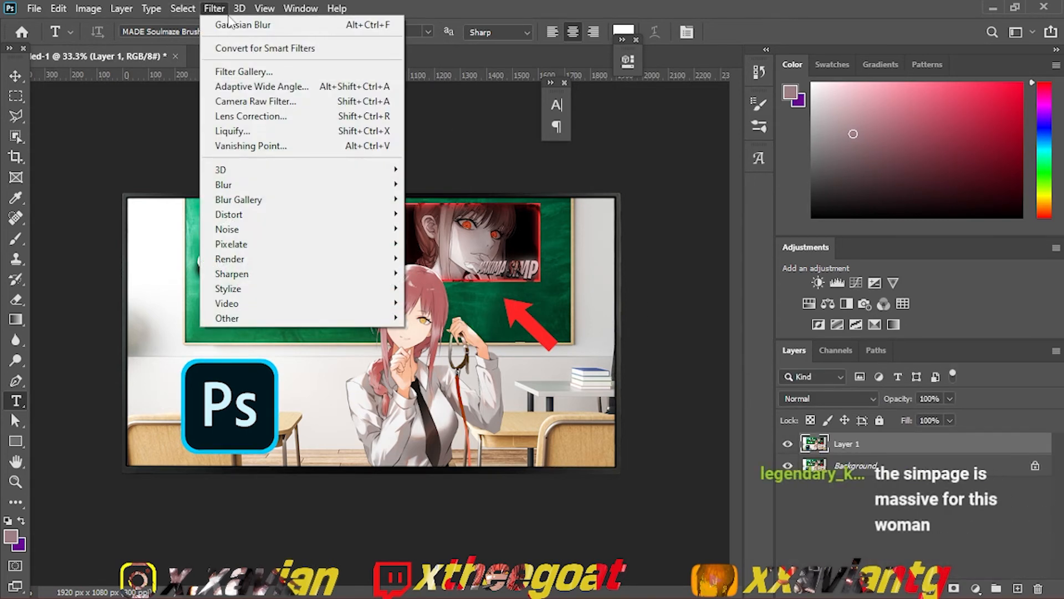
pyautogui.click(230, 24)
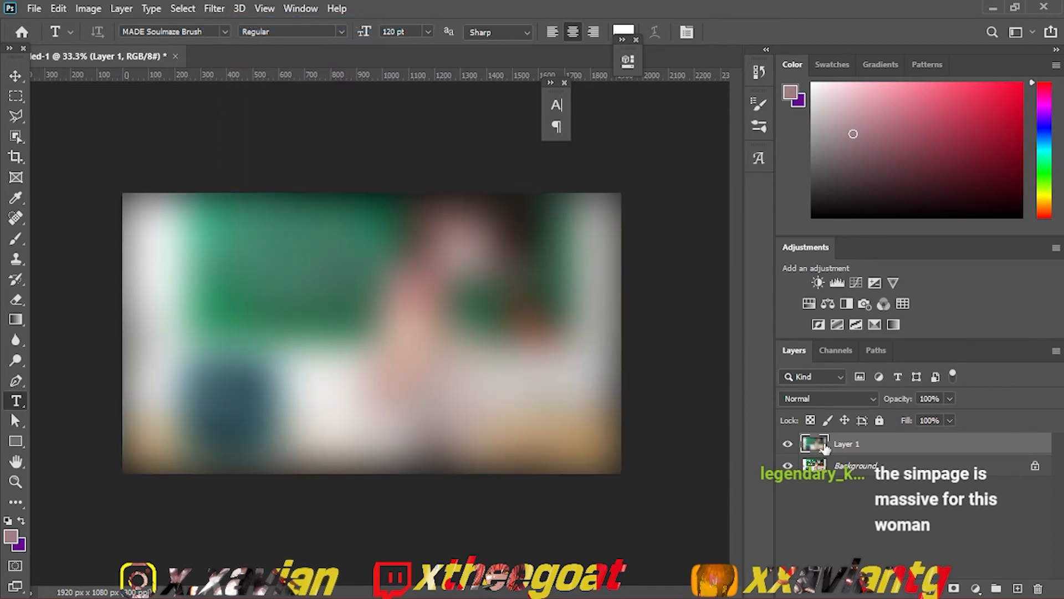
# Step: Set the blurred copy's blend mode to Overlay and merge it with the Background
pyautogui.rightClick(854, 470)
pyautogui.click(827, 405)
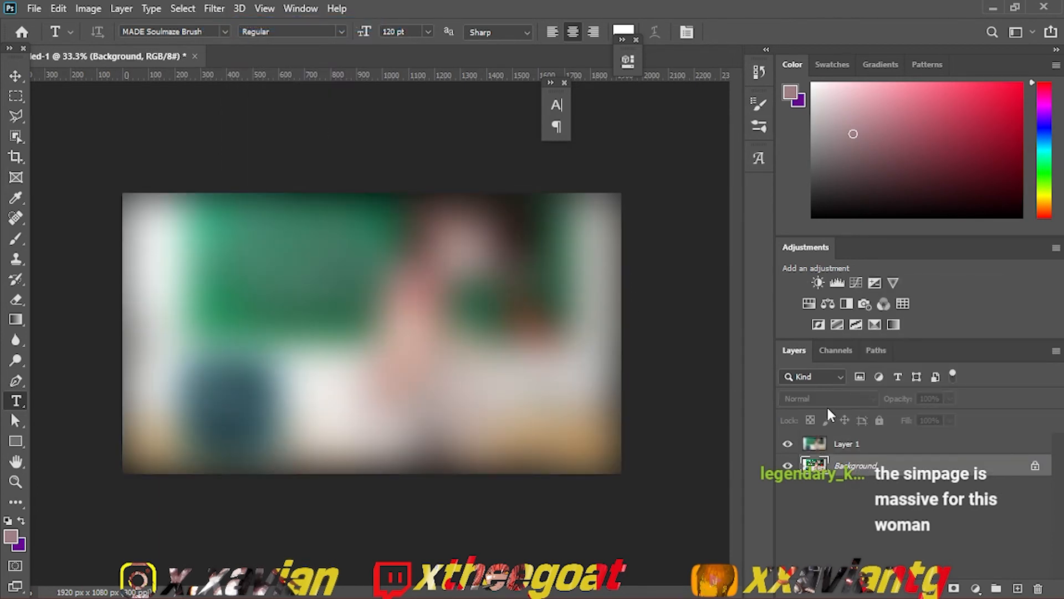
pyautogui.click(845, 447)
pyautogui.click(823, 401)
pyautogui.click(824, 398)
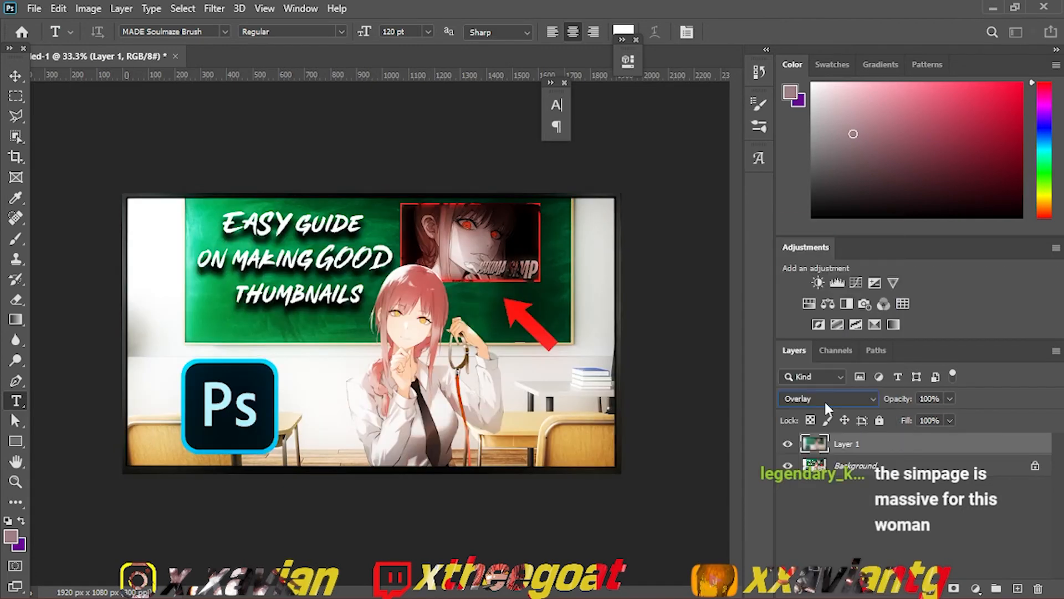
pyautogui.click(819, 399)
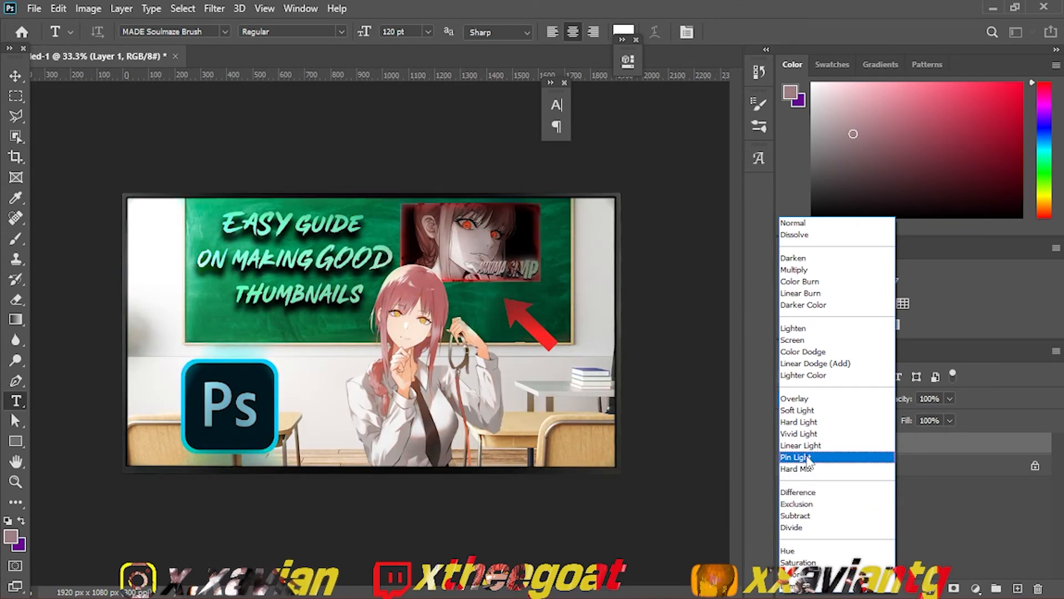
pyautogui.click(822, 401)
pyautogui.keyDown('shift'); pyautogui.click(850, 463); pyautogui.keyUp('shift')
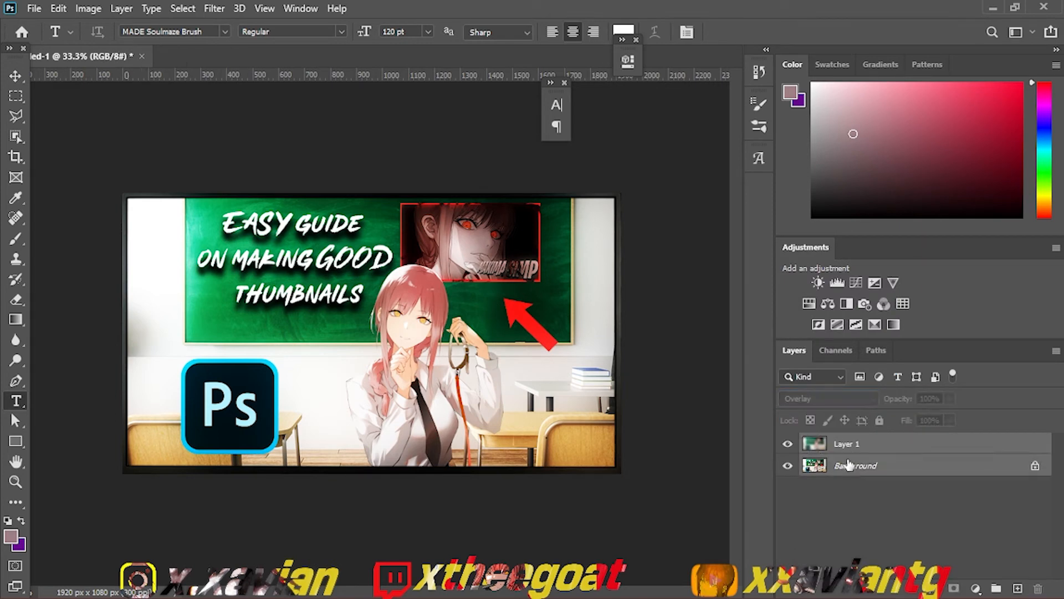
pyautogui.hotkey('ctrl', 'e')
# Step: Open the merged thumbnail in the Camera Raw Filter and set Texture to +34 and Clarity to +77
pyautogui.click(214, 8)
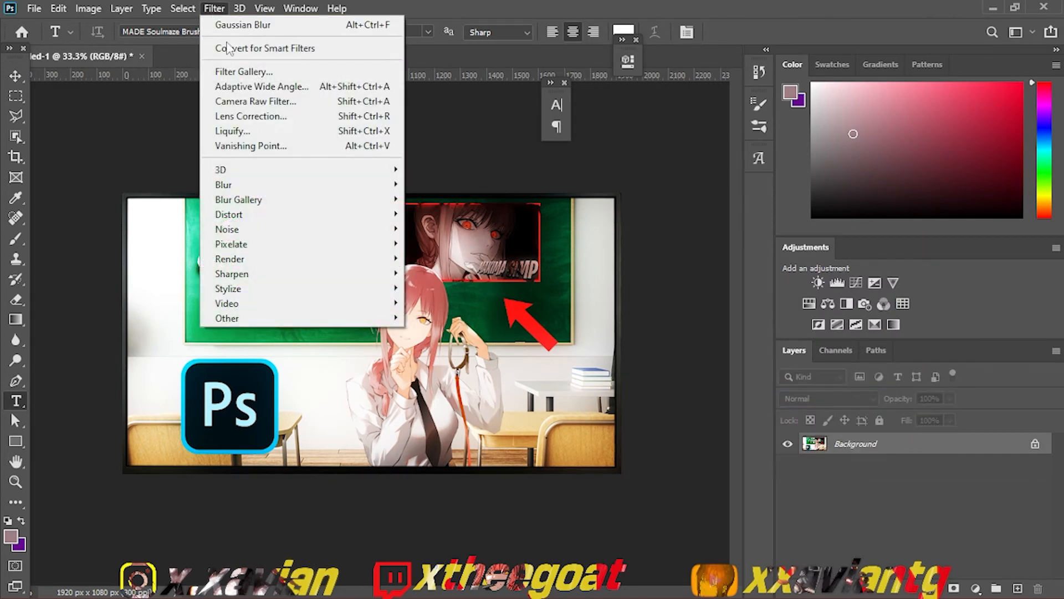
pyautogui.click(247, 105)
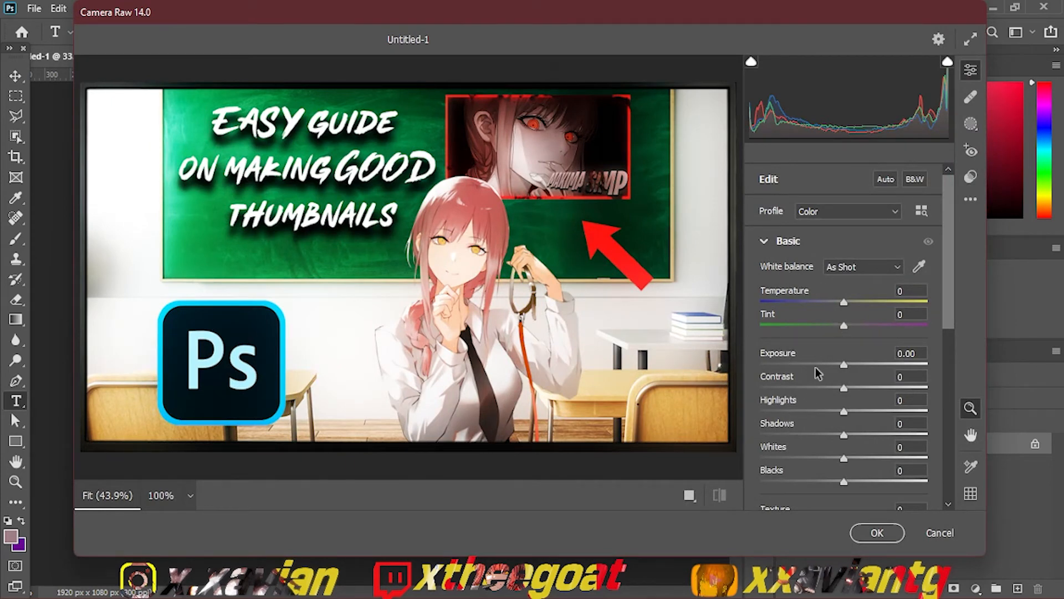
pyautogui.moveTo(949, 329); pyautogui.dragTo(940, 398)
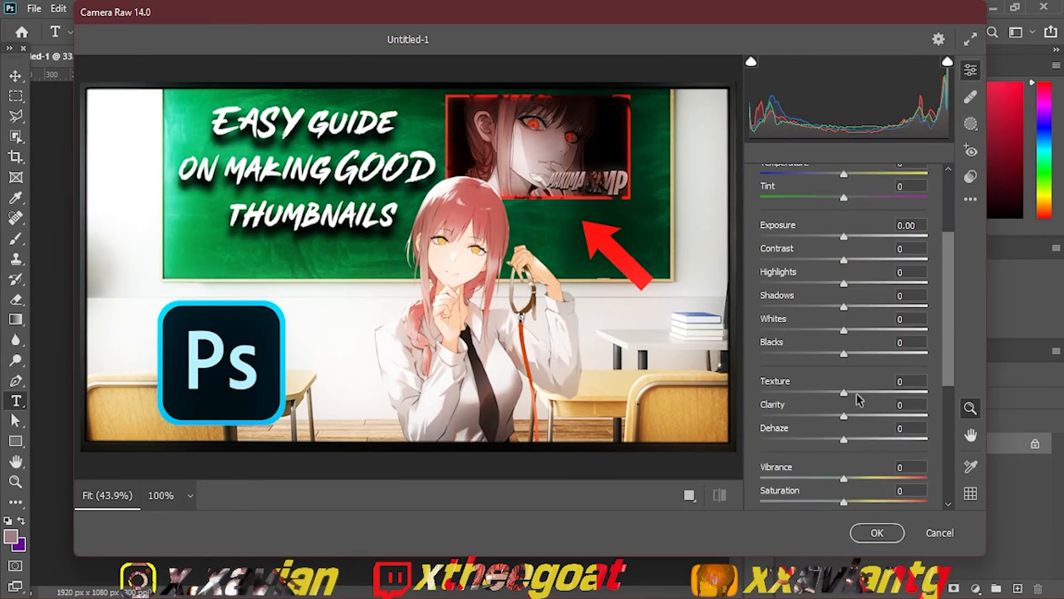
pyautogui.moveTo(838, 391); pyautogui.dragTo(883, 395)
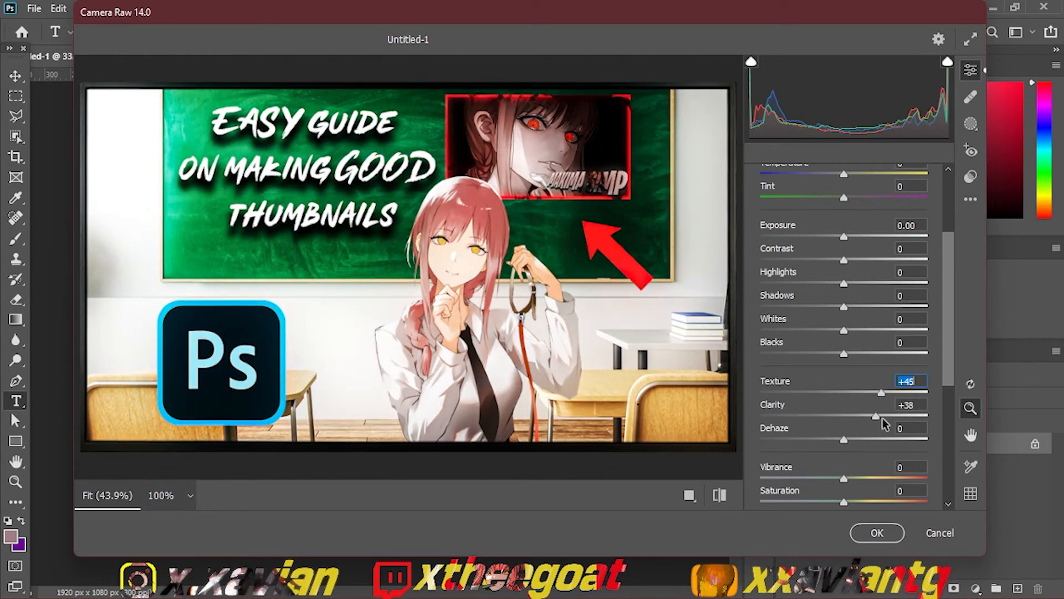
pyautogui.doubleClick(881, 418)
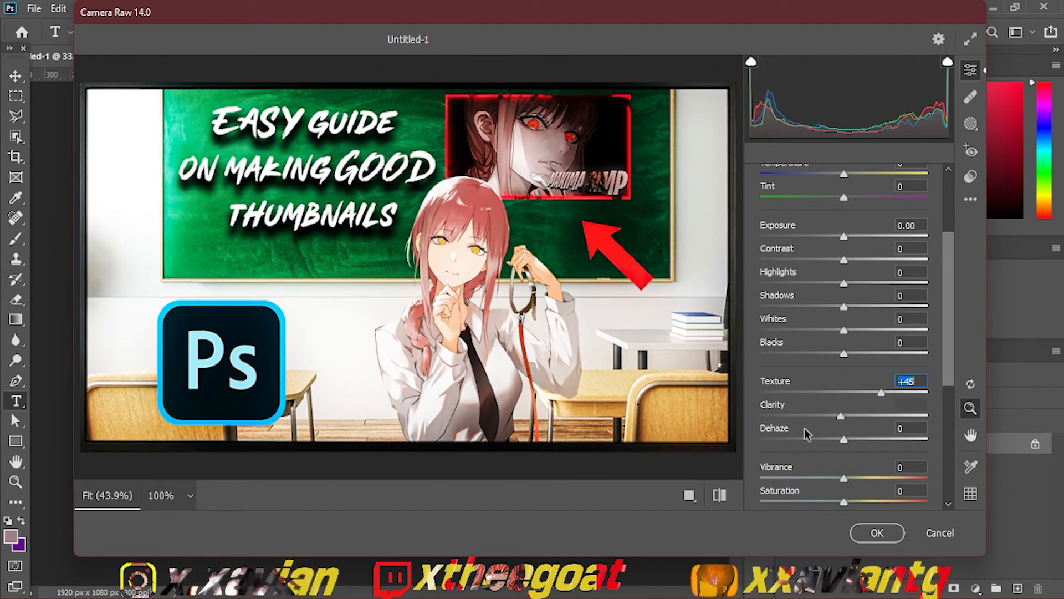
pyautogui.moveTo(841, 416); pyautogui.dragTo(908, 434)
pyautogui.click(888, 393)
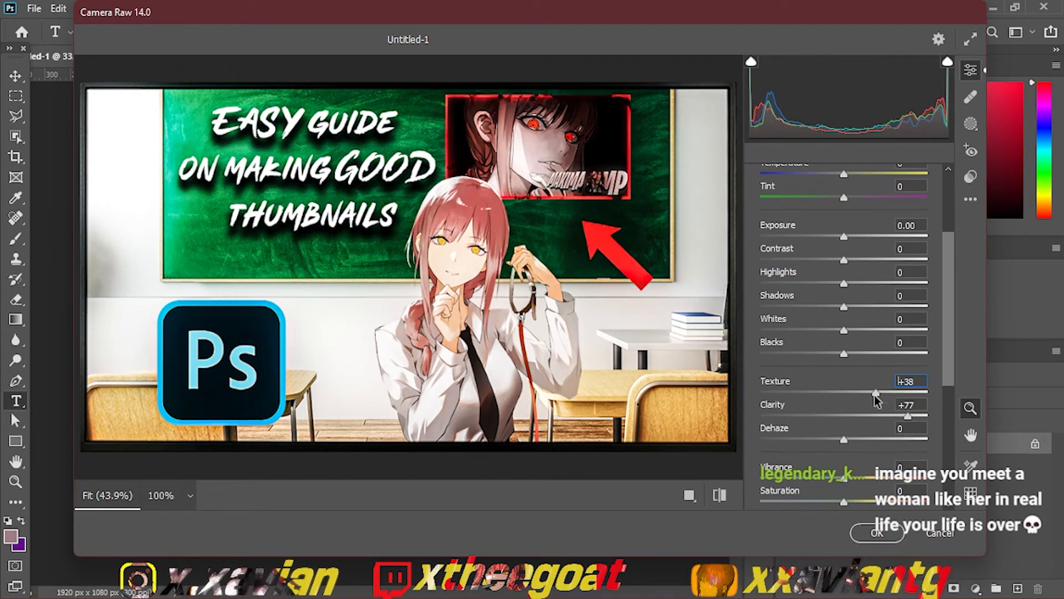
pyautogui.moveTo(874, 395); pyautogui.dragTo(869, 395)
# Step: Set the Camera Raw Tint to +3 and Temperature to +11
pyautogui.scroll(3, 939, 338)
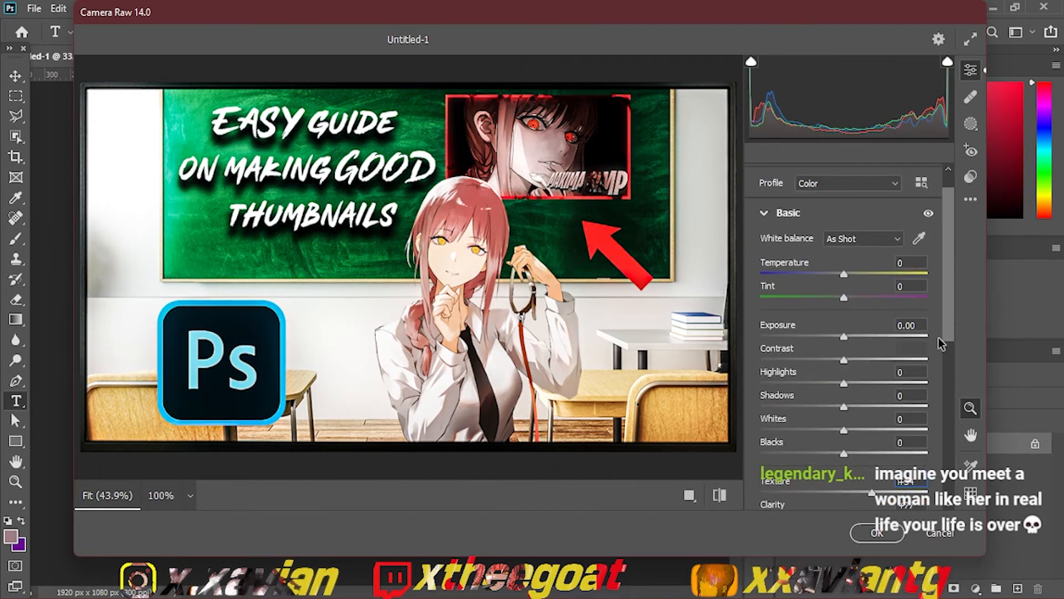
pyautogui.moveTo(865, 297); pyautogui.dragTo(907, 298)
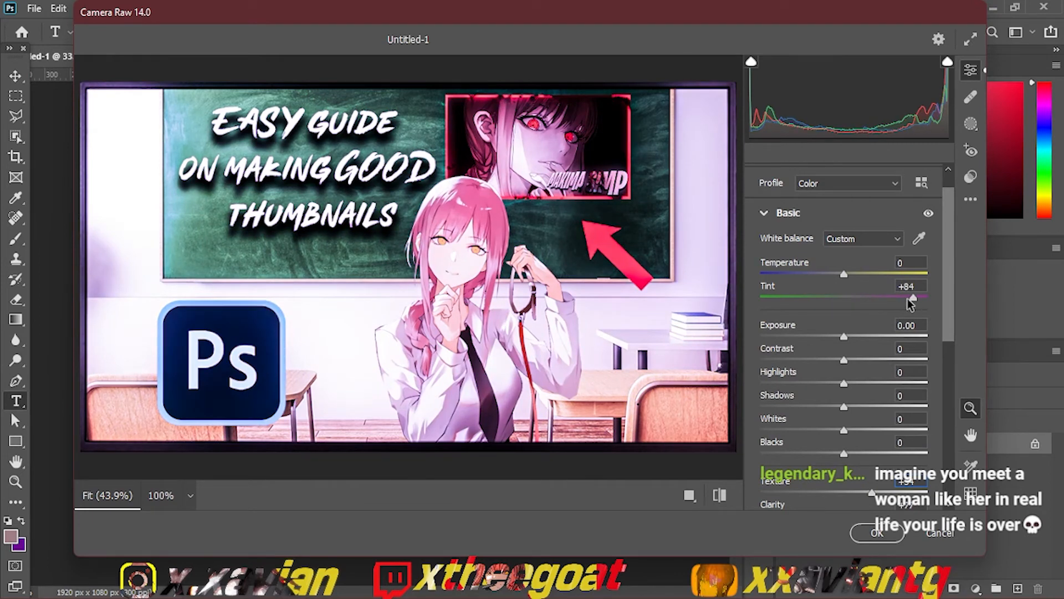
pyautogui.moveTo(911, 298); pyautogui.dragTo(845, 298)
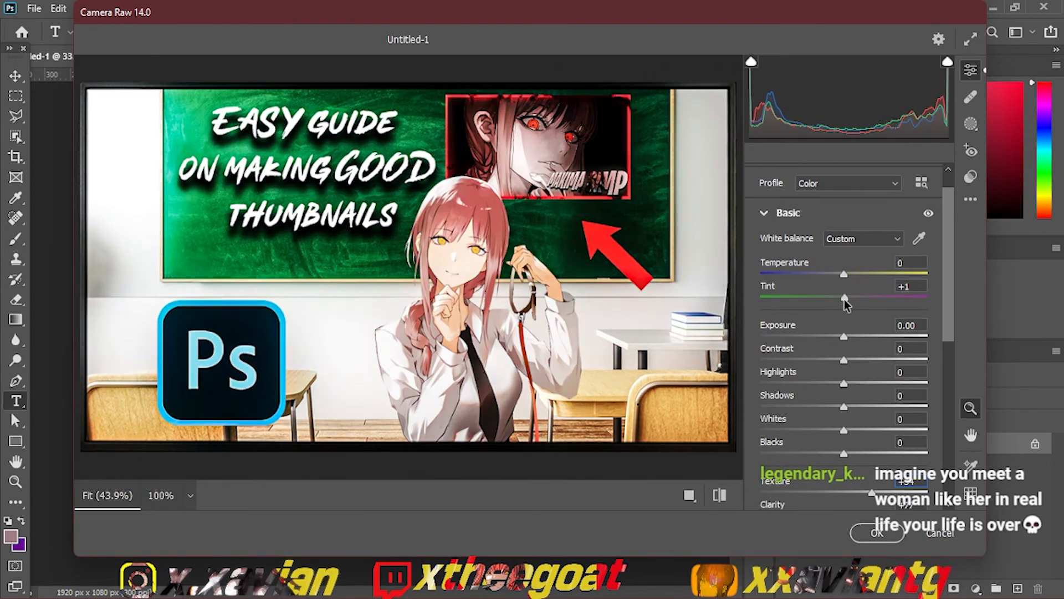
pyautogui.moveTo(844, 300); pyautogui.dragTo(846, 297)
pyautogui.moveTo(846, 269); pyautogui.dragTo(853, 272)
pyautogui.moveTo(953, 265); pyautogui.dragTo(952, 266)
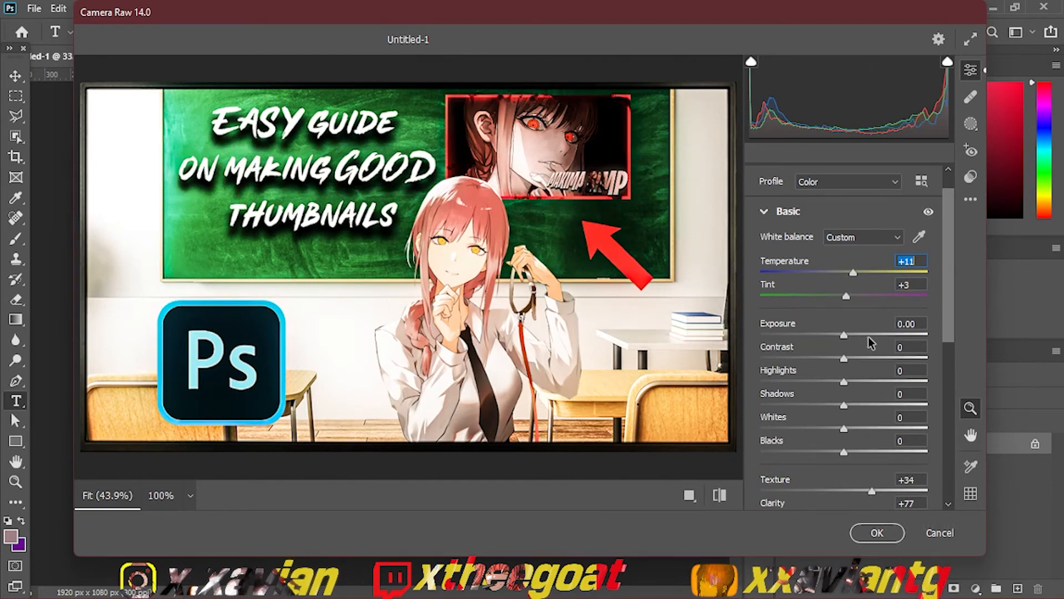
# Step: Set the Camera Raw Contrast to -4, Highlights to -100, Whites to -37 and Blacks to +10
pyautogui.click(860, 355)
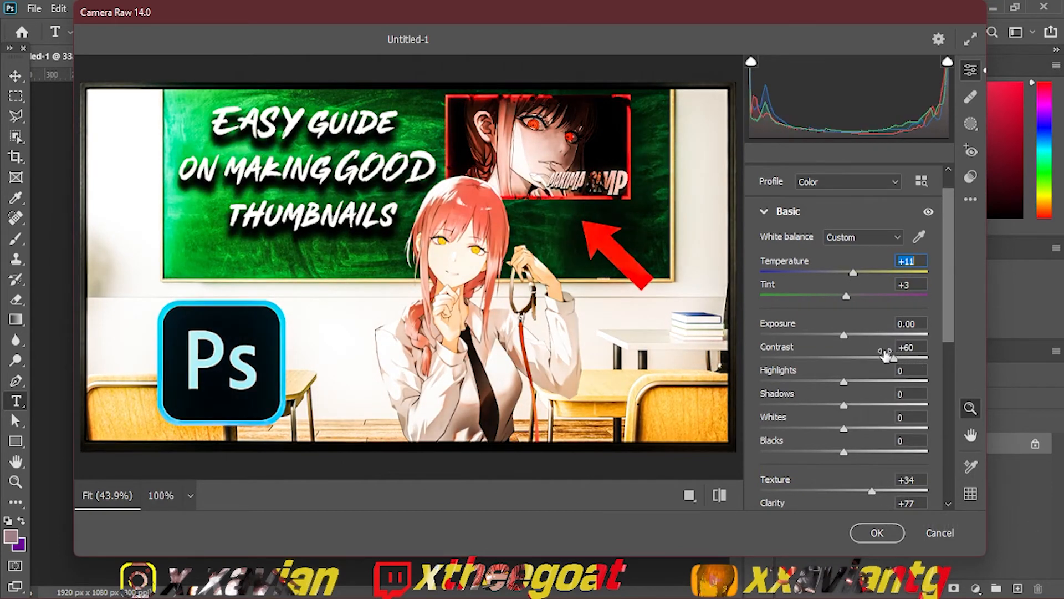
pyautogui.moveTo(886, 357); pyautogui.dragTo(730, 397)
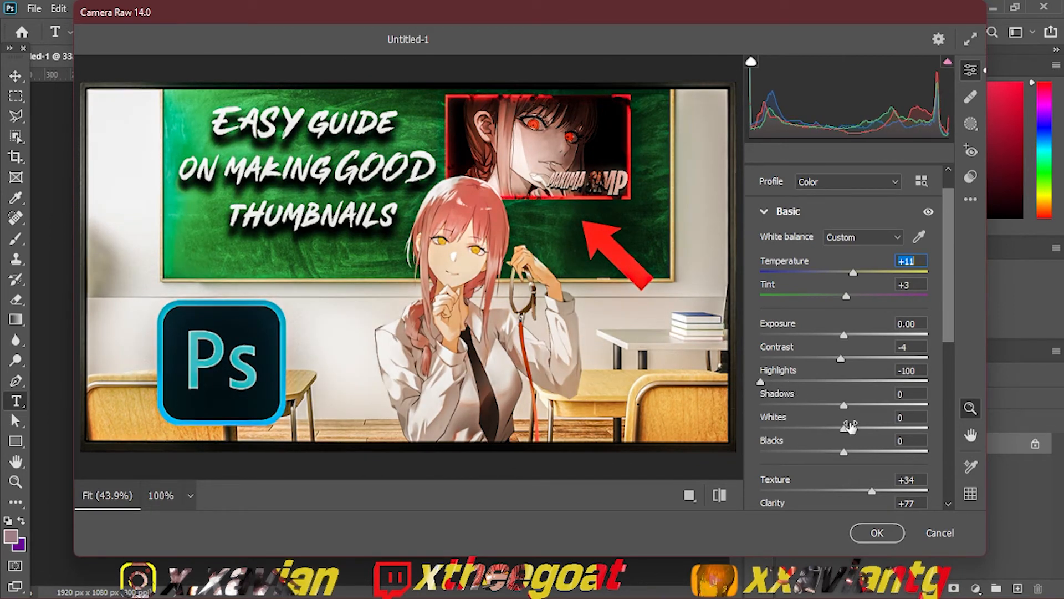
pyautogui.moveTo(849, 427); pyautogui.dragTo(813, 429)
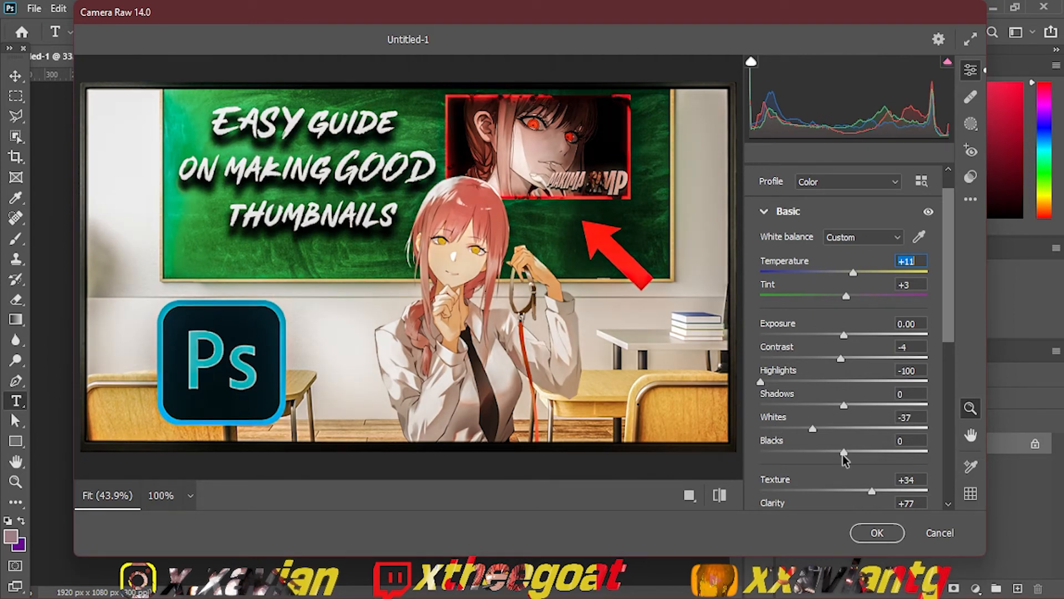
pyautogui.moveTo(843, 454); pyautogui.dragTo(853, 453)
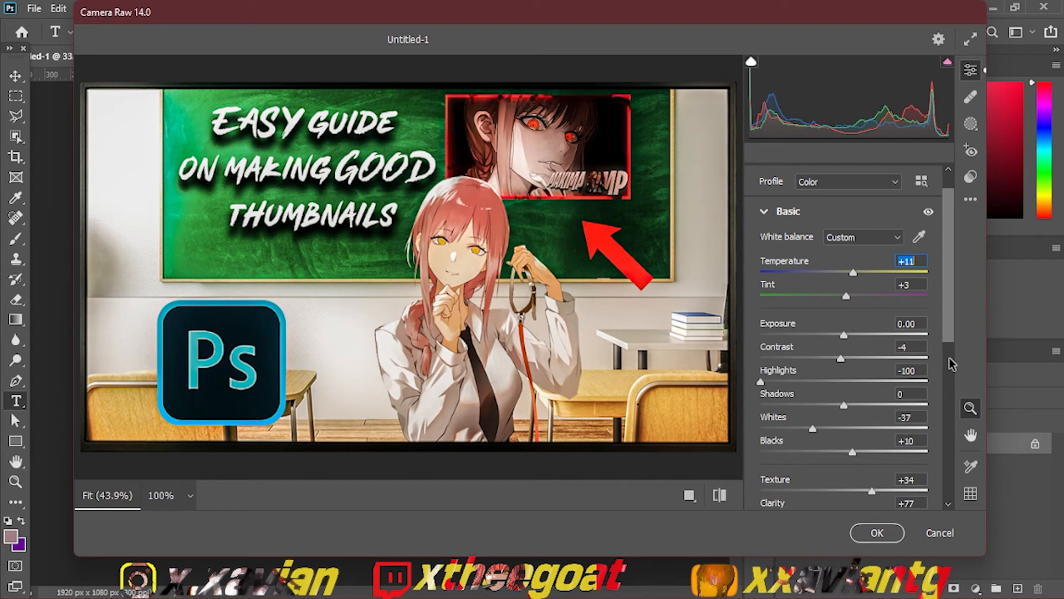
# Step: Set Sharpening to 93 in the Camera Raw detail settings
pyautogui.scroll(-5, 952, 363)
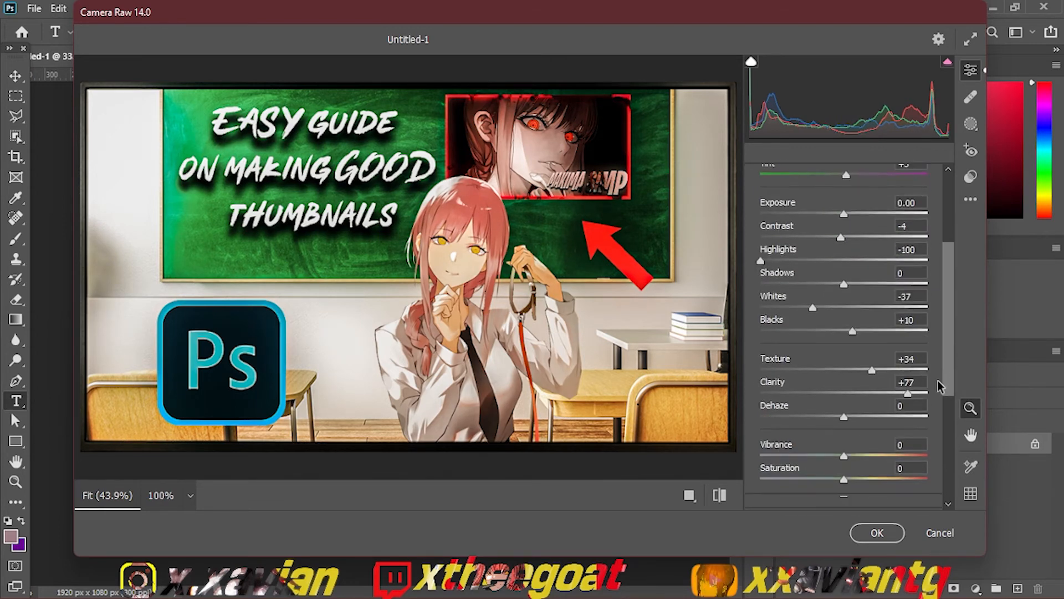
pyautogui.scroll(5, 937, 369)
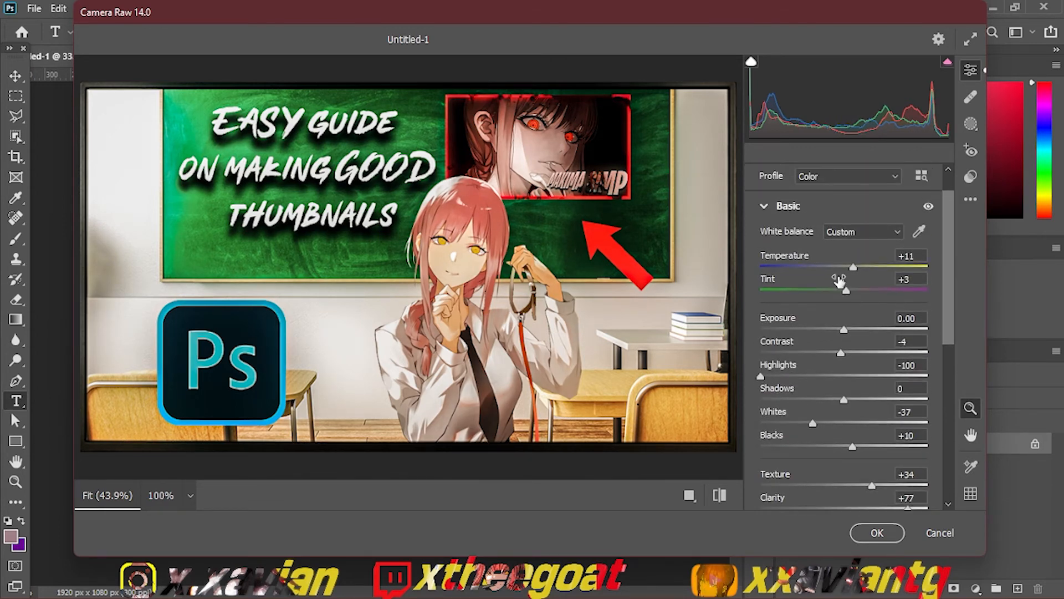
pyautogui.click(764, 206)
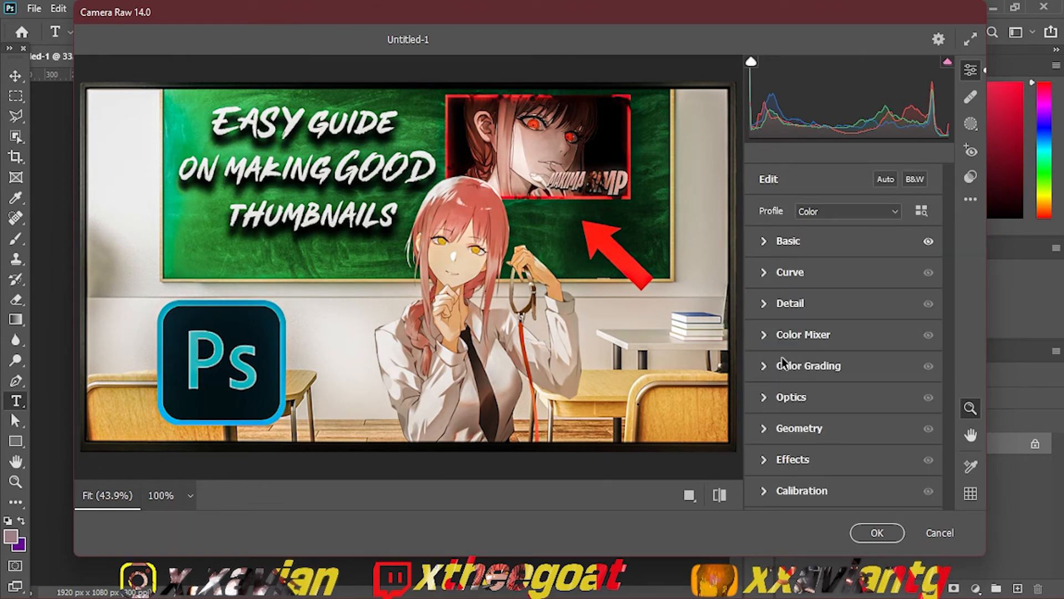
pyautogui.click(768, 308)
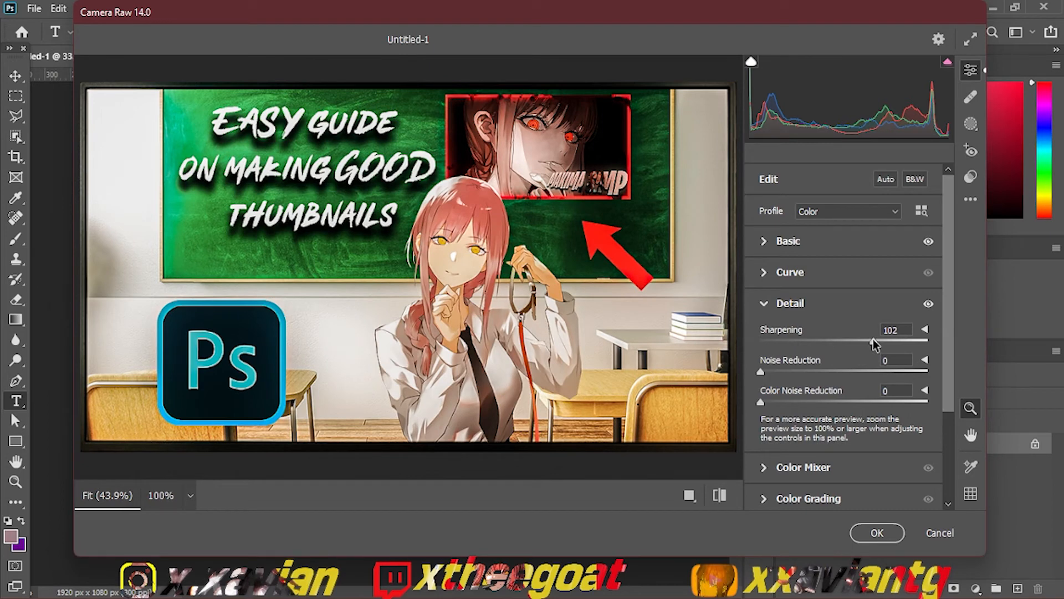
pyautogui.moveTo(872, 339); pyautogui.dragTo(863, 341)
pyautogui.click(763, 304)
# Step: Discard the Camera Raw adjustments and undo the blur overlay and layer merging to restore the separate layers
pyautogui.click(941, 532)
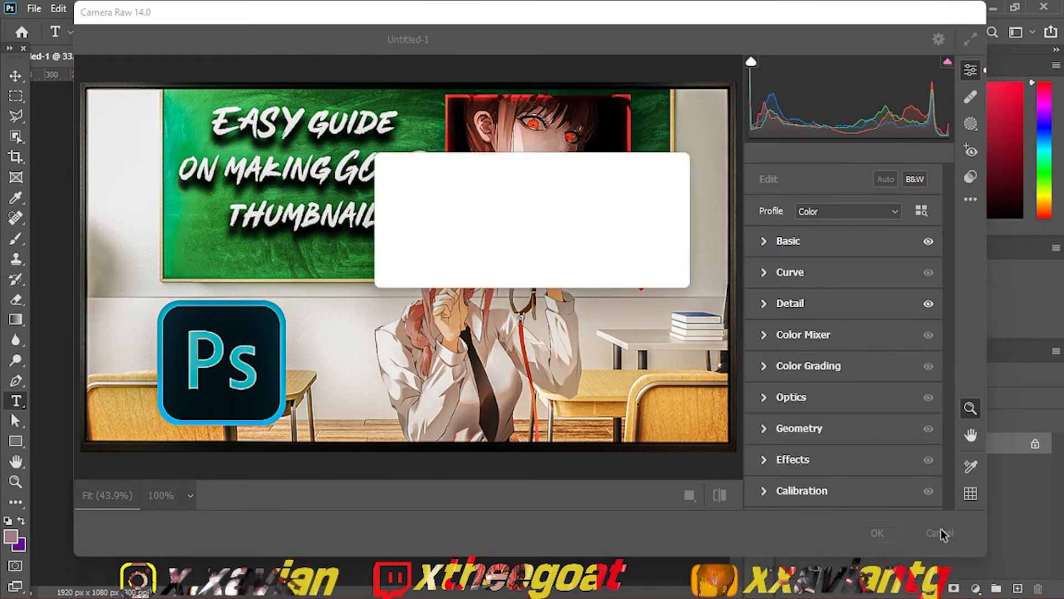
pyautogui.click(572, 270)
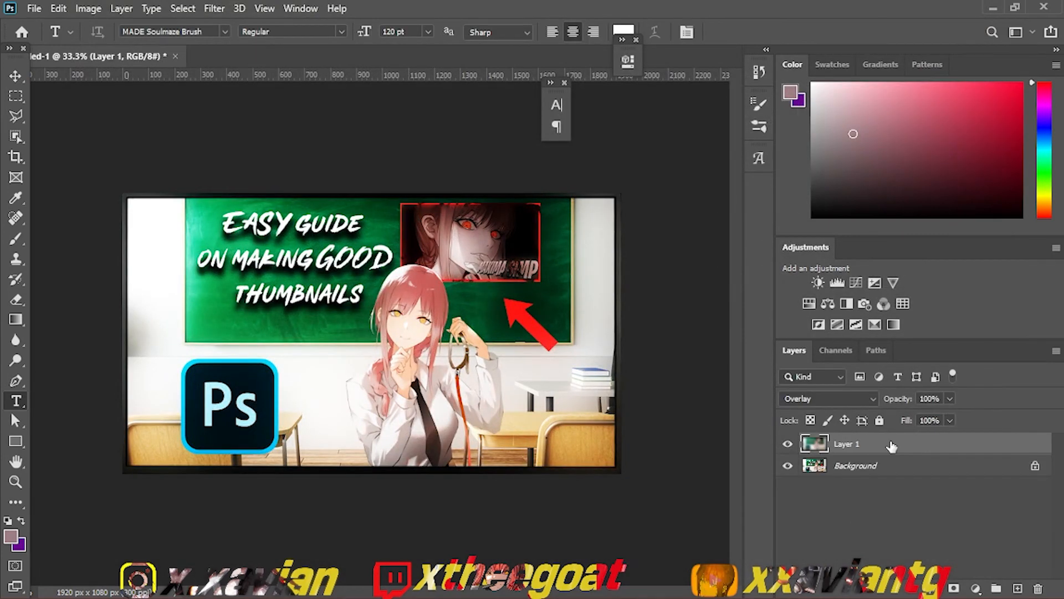
pyautogui.hotkey('ctrl', 'z')
pyautogui.hotkey('ctrl', 'z')
pyautogui.hotkey('ctrl', 'z')
pyautogui.hotkey('ctrl', 'z')
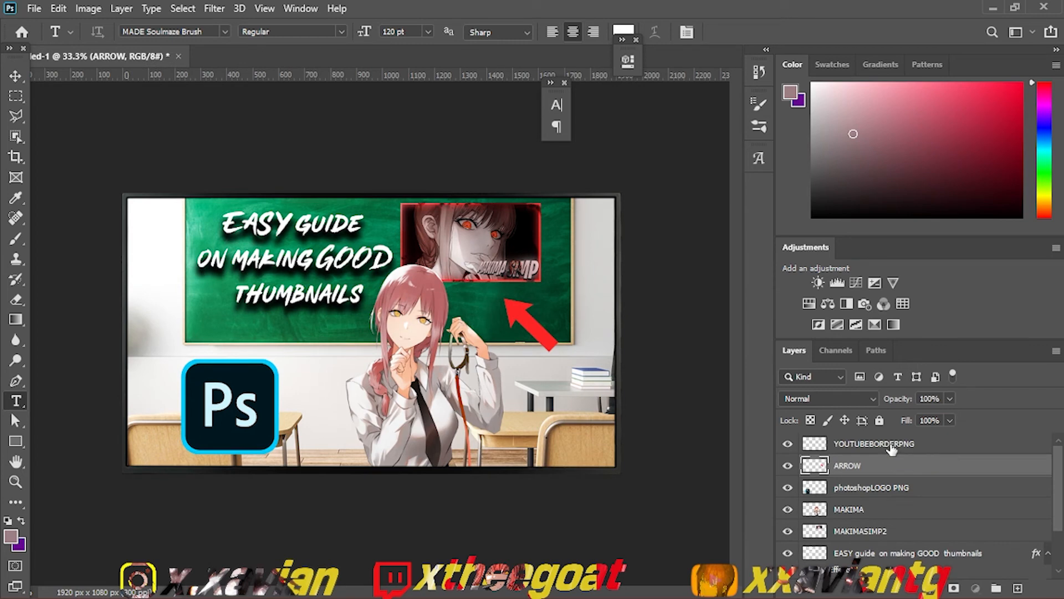
# Step: Add a Color Overlay effect to the YOUTUBEBORDERPNG layer
pyautogui.click(893, 447)
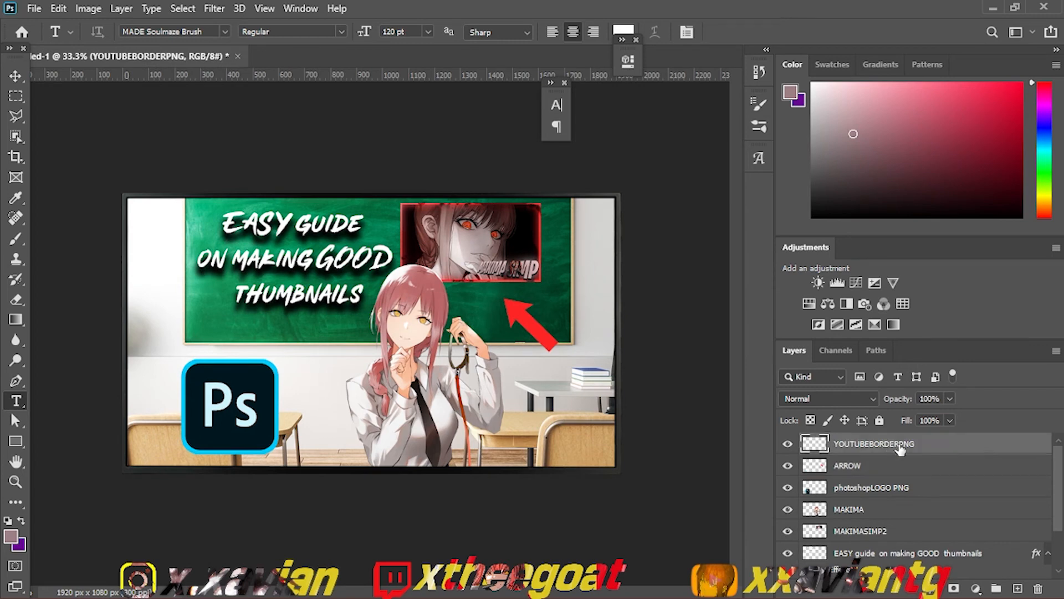
pyautogui.doubleClick(966, 450)
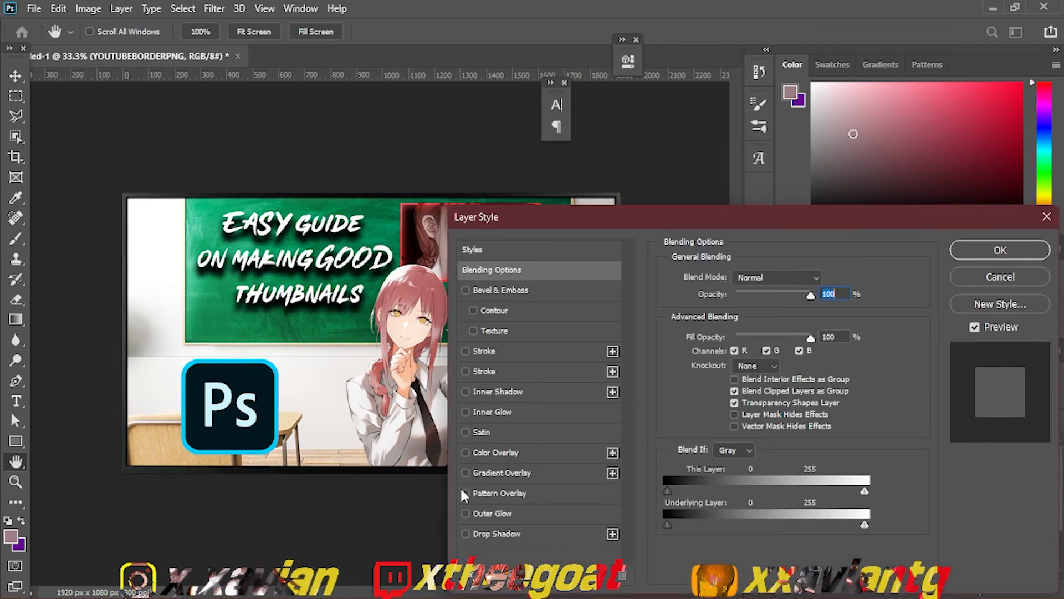
pyautogui.click(466, 452)
pyautogui.click(505, 453)
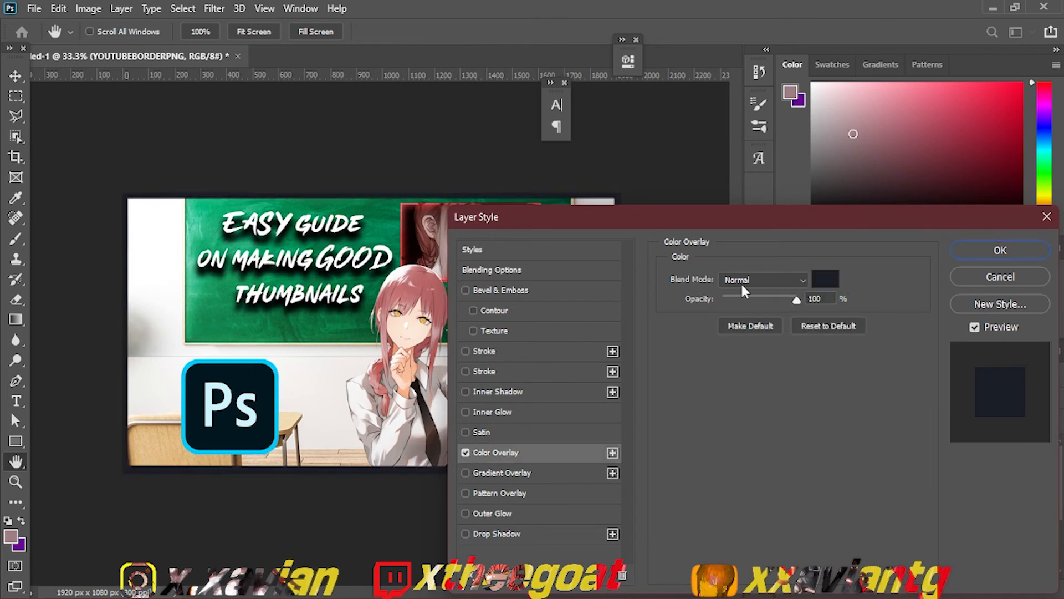
# Step: Set the border's overlay color to a dark teal with hue 176 and apply the layer style
pyautogui.click(826, 280)
pyautogui.click(730, 434)
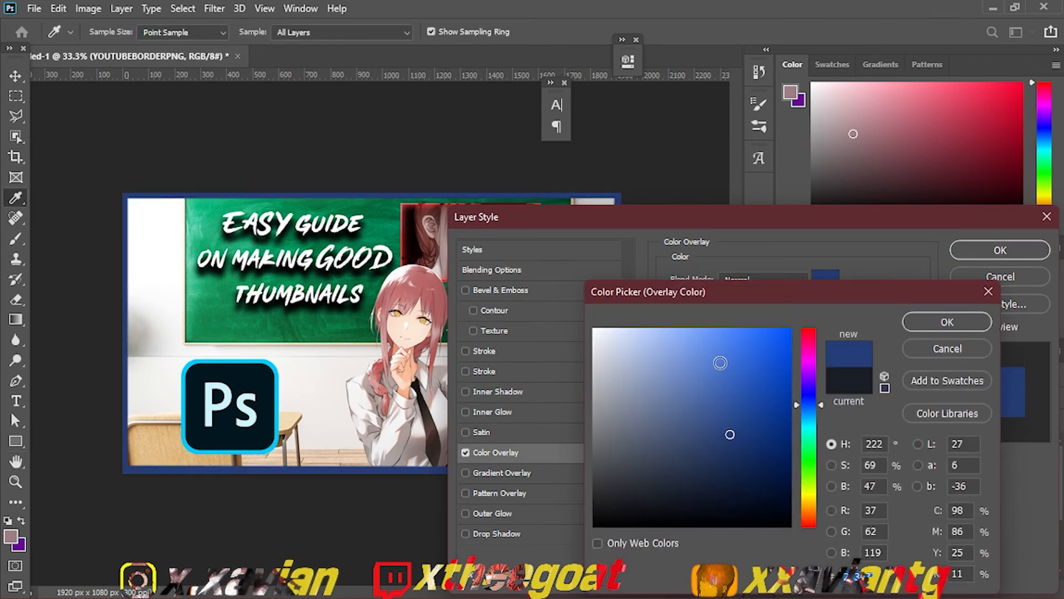
pyautogui.click(719, 359)
pyautogui.moveTo(745, 426); pyautogui.dragTo(727, 447)
pyautogui.click(741, 363)
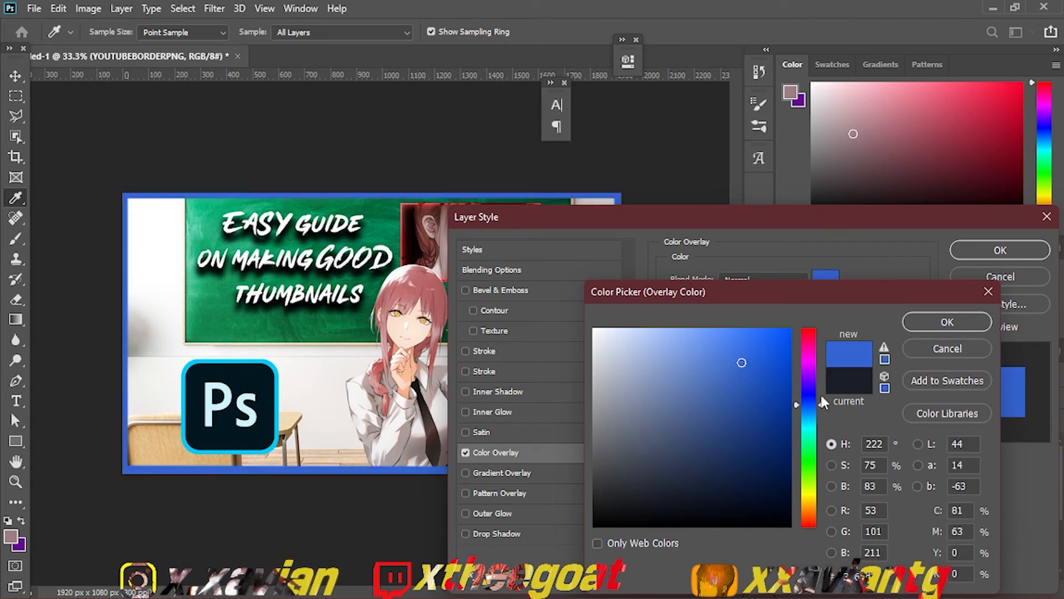
pyautogui.moveTo(824, 403); pyautogui.dragTo(821, 430)
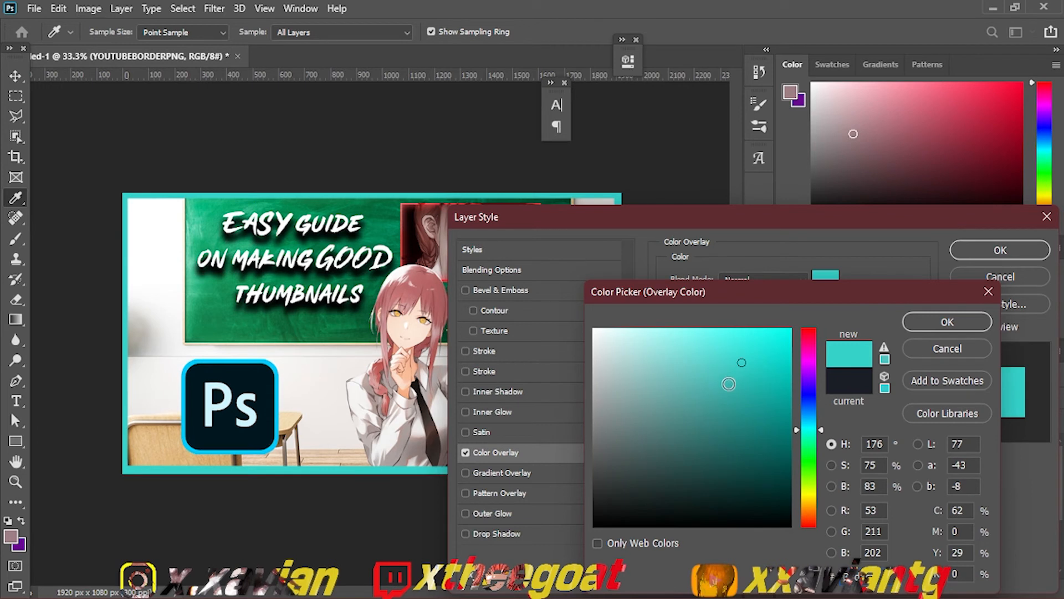
pyautogui.moveTo(722, 410)
pyautogui.mouseDown()
pyautogui.moveTo(711, 444)
pyautogui.moveTo(736, 424)
pyautogui.mouseUp()
pyautogui.click(978, 322)
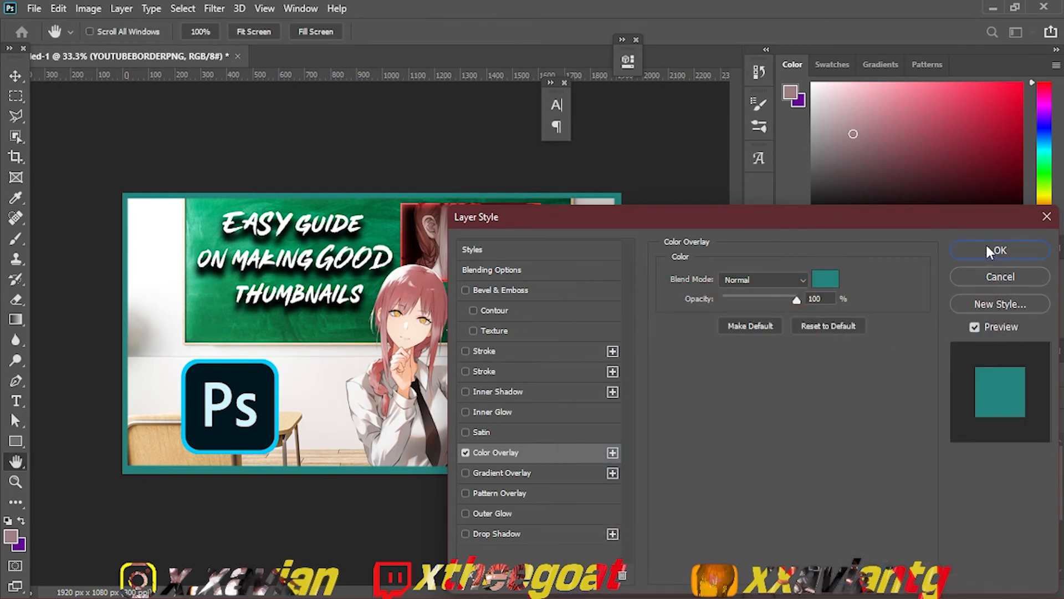
pyautogui.click(968, 253)
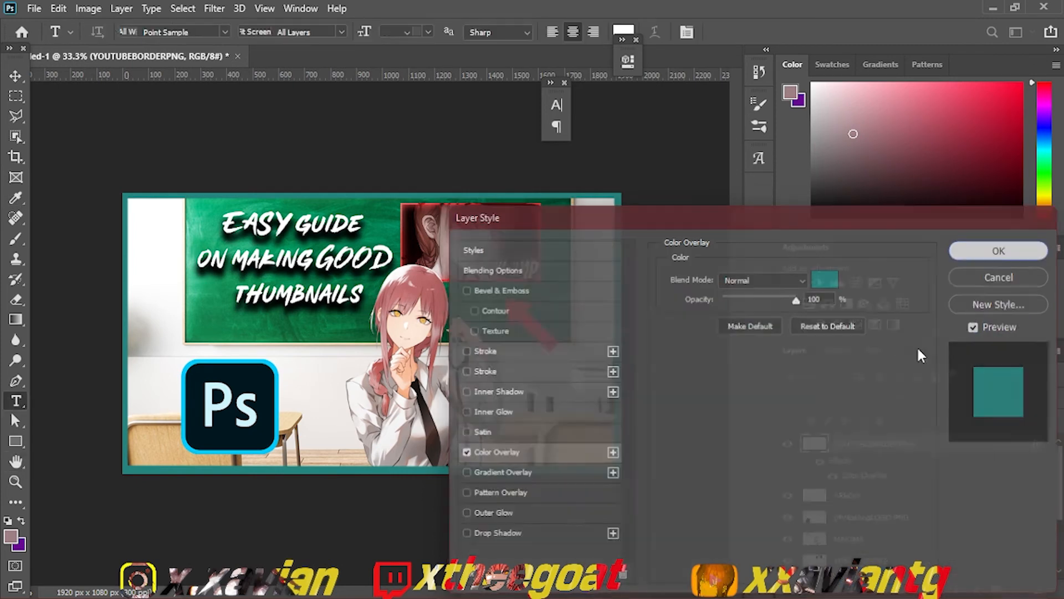
# Step: Duplicate the teal border layer and reapply the last Gaussian Blur to the copy
pyautogui.hotkey('ctrl', 'j')
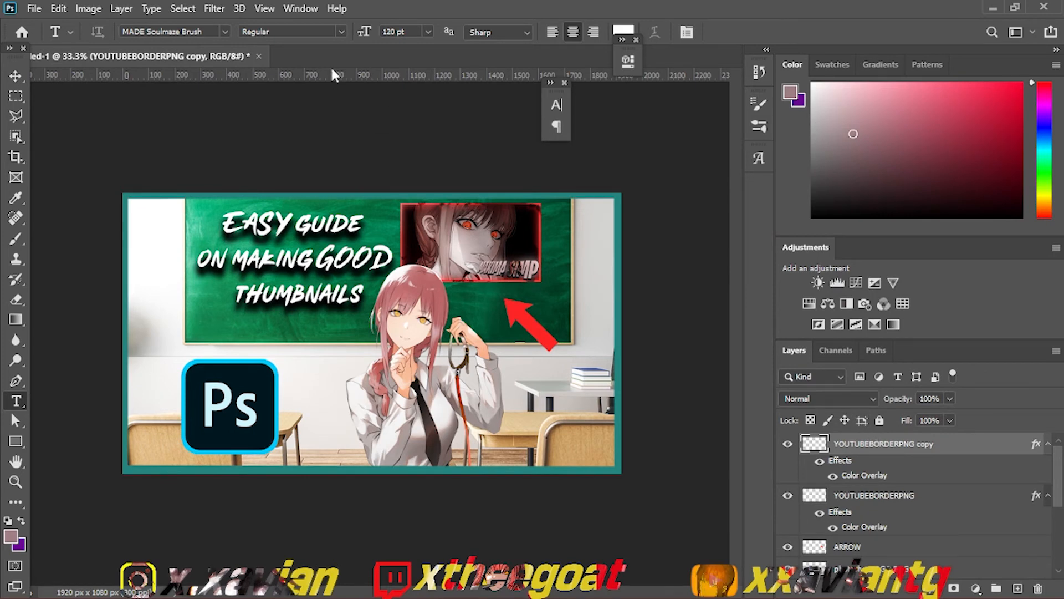
pyautogui.click(215, 9)
pyautogui.click(255, 24)
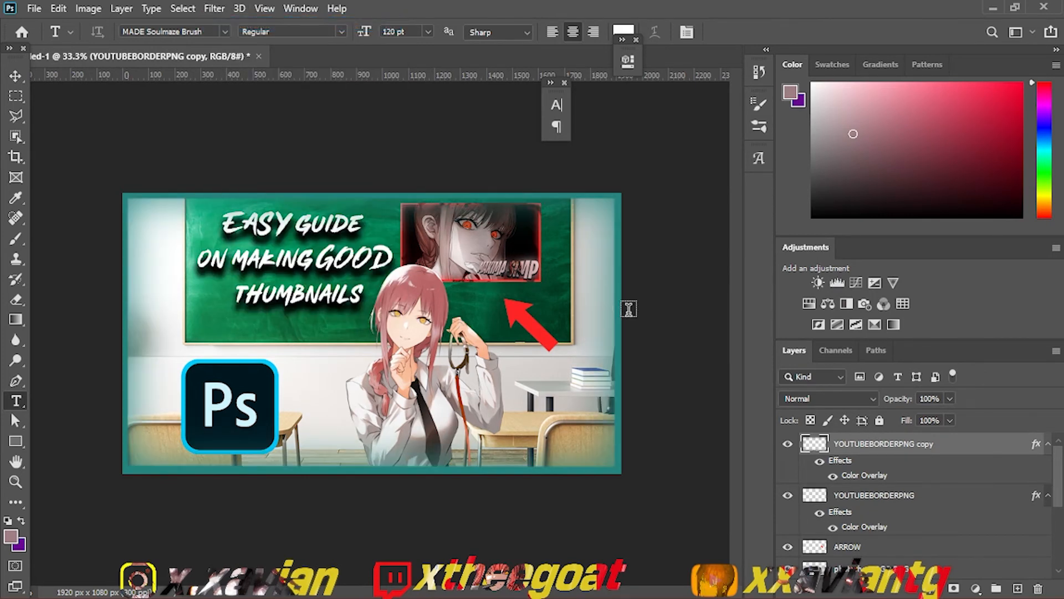
# Step: Set the blurred border copy's blend mode to Pin Light
pyautogui.click(833, 399)
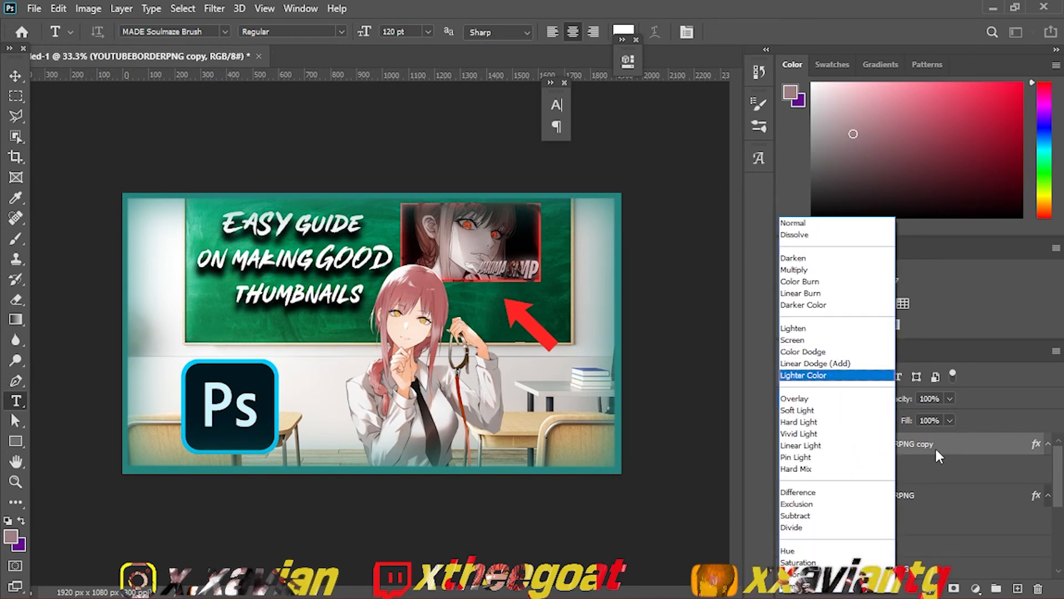
pyautogui.click(937, 456)
pyautogui.click(834, 393)
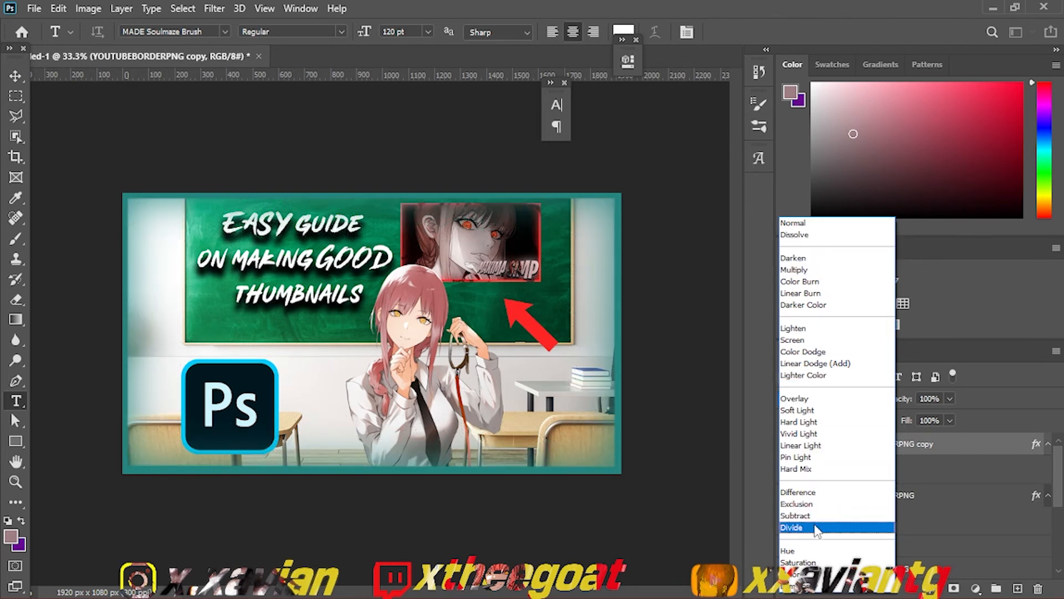
pyautogui.click(843, 458)
# Step: Merge the two border layers, and merge all layers of the thumbnail into a single Background layer
pyautogui.keyDown('ctrl'); pyautogui.click(861, 499); pyautogui.keyUp('ctrl')
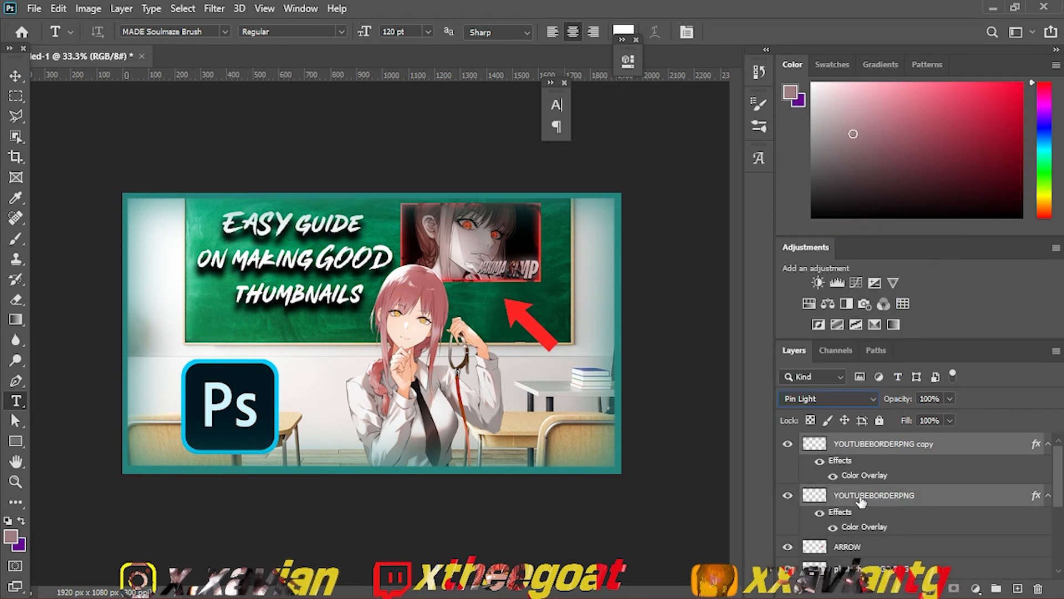
pyautogui.hotkey('ctrl', 'e')
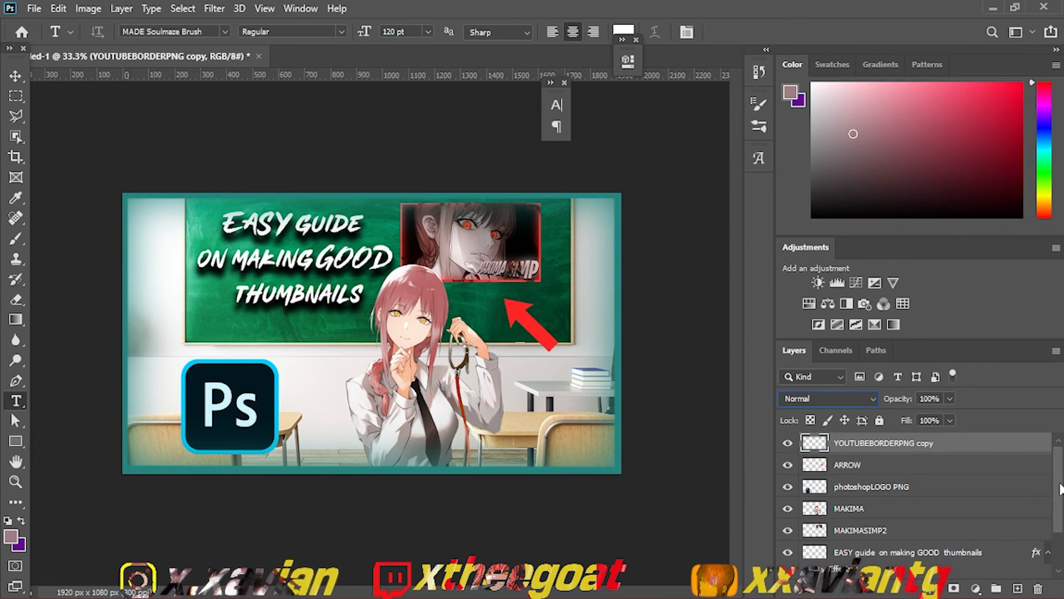
pyautogui.scroll(-2, 1023, 550)
pyautogui.keyDown('shift'); pyautogui.click(979, 568); pyautogui.keyUp('shift')
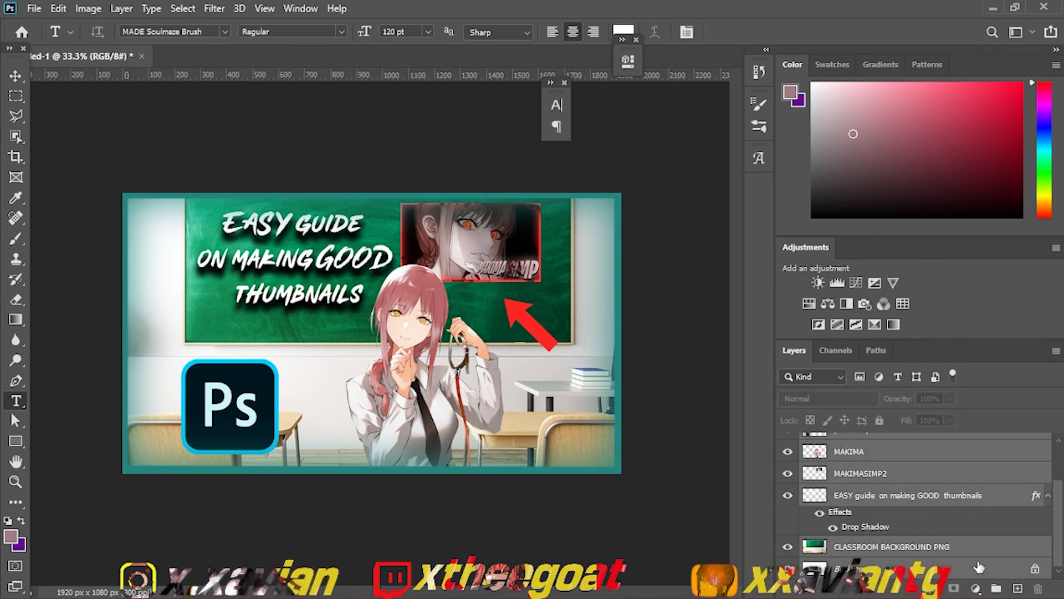
pyautogui.hotkey('ctrl', 'e')
# Step: Open the Camera Raw Filter on the merged thumbnail and set Tint to +1, Exposure to -0.05 and Contrast to +1
pyautogui.click(214, 8)
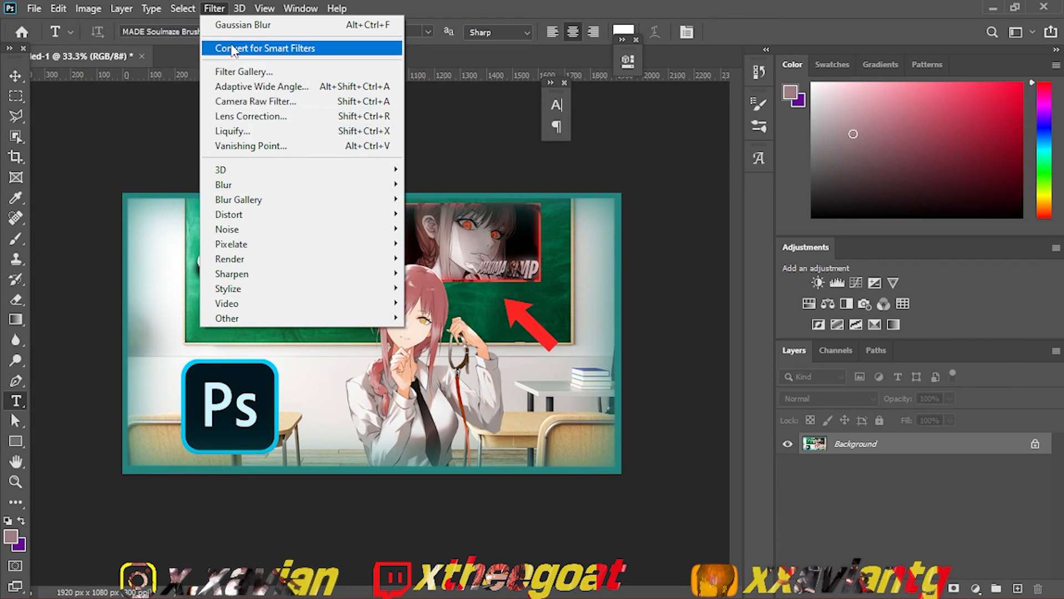
pyautogui.click(243, 101)
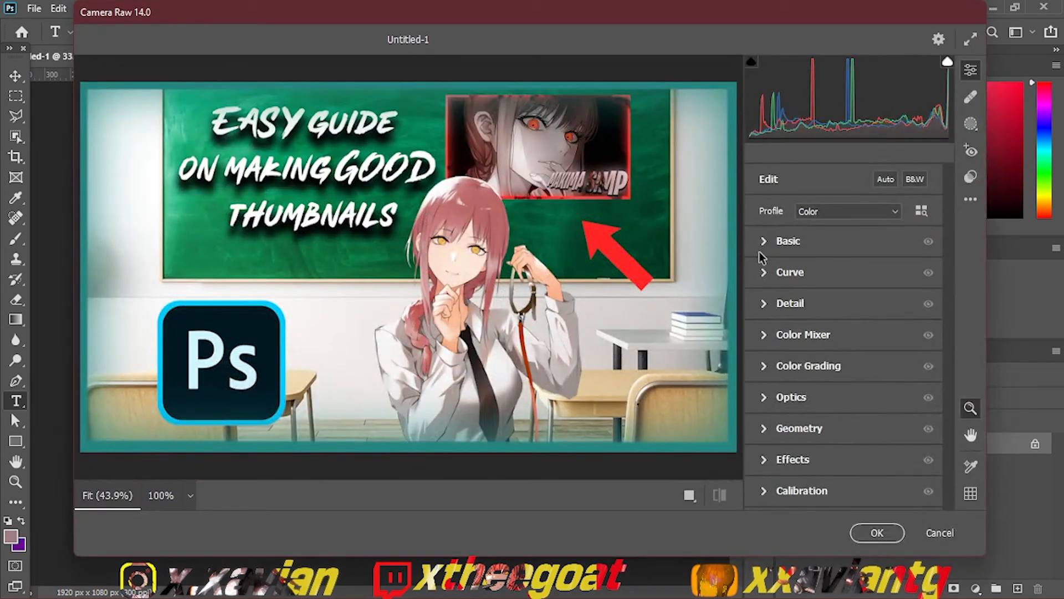
pyautogui.click(762, 243)
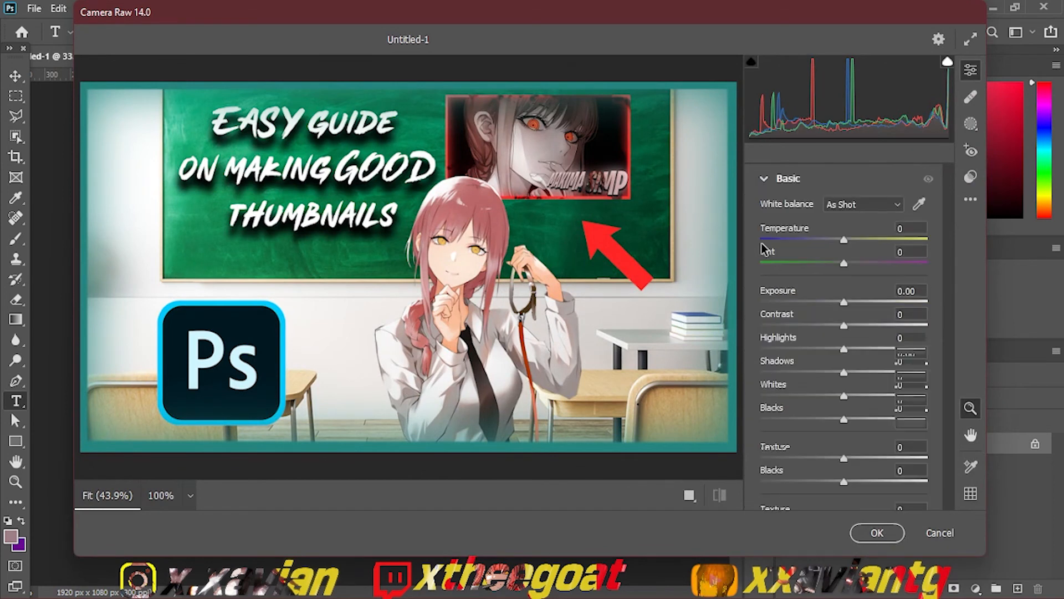
pyautogui.moveTo(847, 262); pyautogui.dragTo(769, 325)
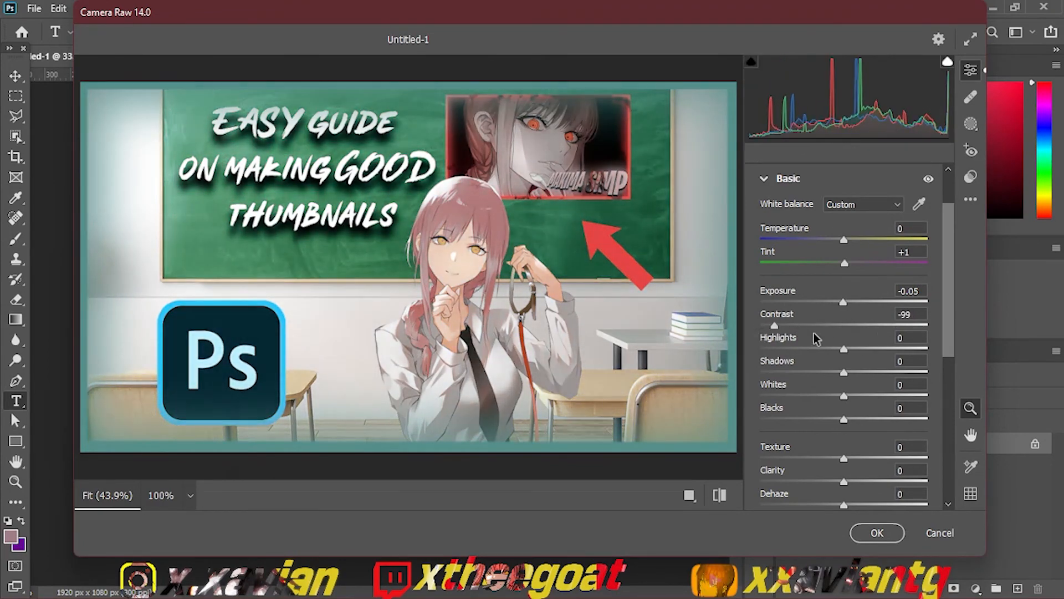
pyautogui.click(842, 327)
# Step: Set the Camera Raw Highlights to -41, Shadows to -15 and Whites to +1
pyautogui.moveTo(844, 348); pyautogui.dragTo(793, 350)
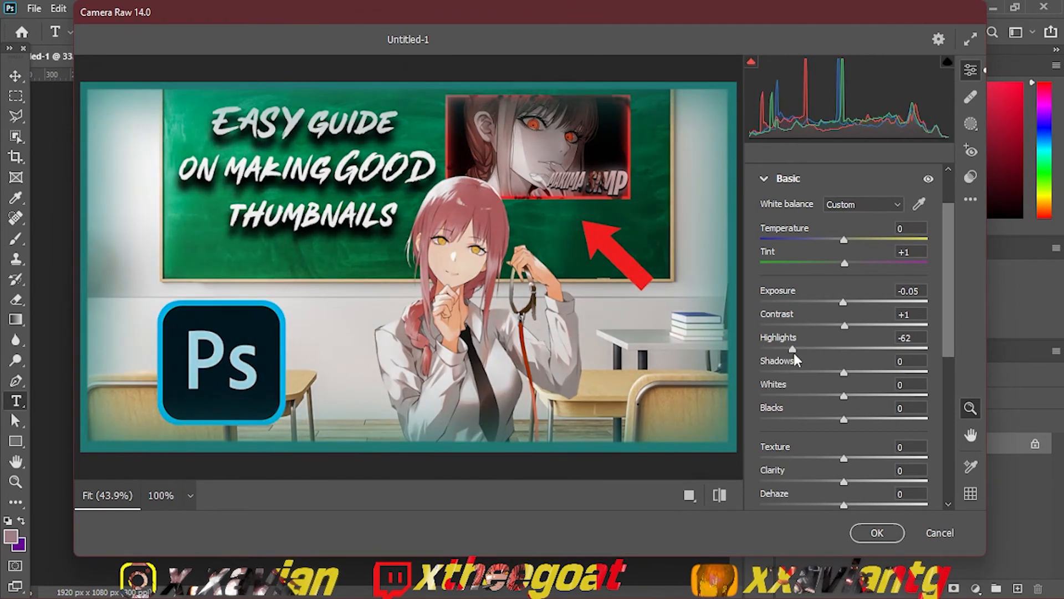
pyautogui.moveTo(844, 372); pyautogui.dragTo(869, 396)
pyautogui.moveTo(860, 402); pyautogui.dragTo(840, 401)
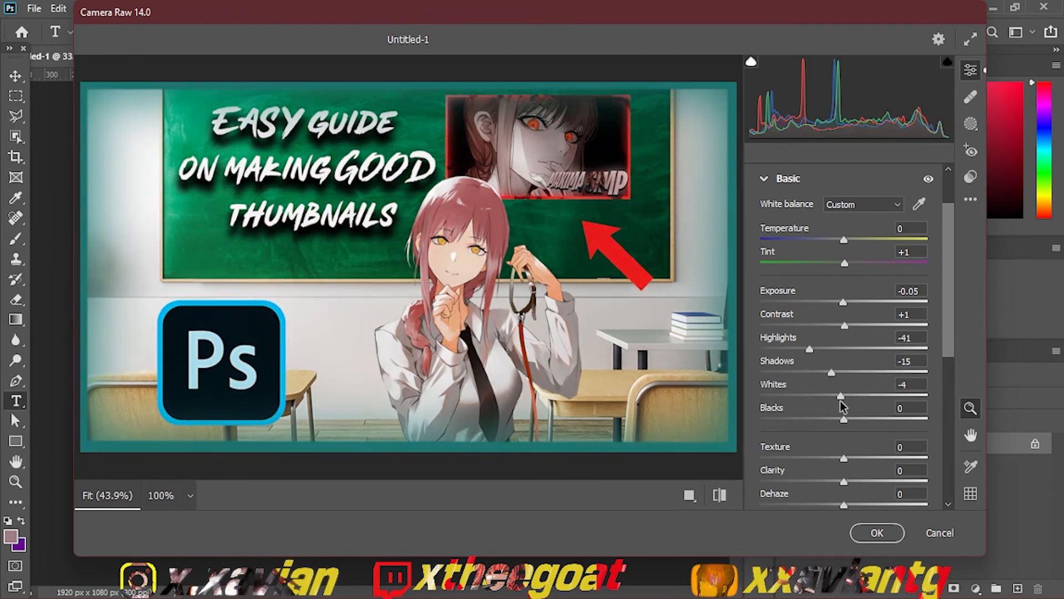
# Step: Set the Camera Raw Texture to +79 and Clarity to +59
pyautogui.click(858, 478)
pyautogui.moveTo(854, 460); pyautogui.dragTo(895, 463)
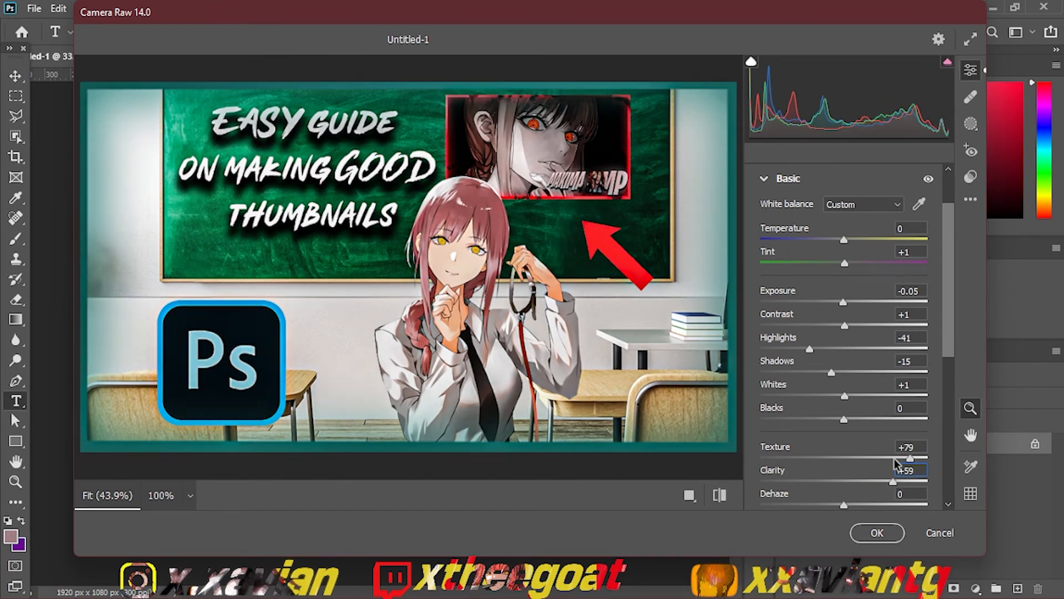
pyautogui.click(910, 458)
pyautogui.moveTo(947, 344); pyautogui.dragTo(947, 346)
pyautogui.scroll(-5, 949, 350)
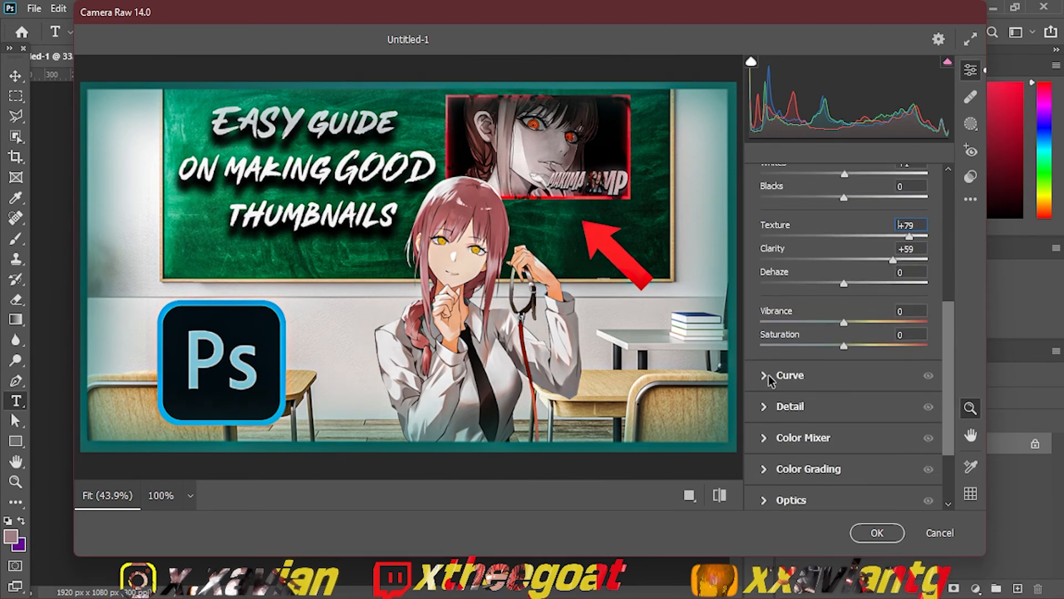
# Step: Set Sharpening to about 93 in the Camera Raw detail settings
pyautogui.click(788, 376)
pyautogui.click(766, 180)
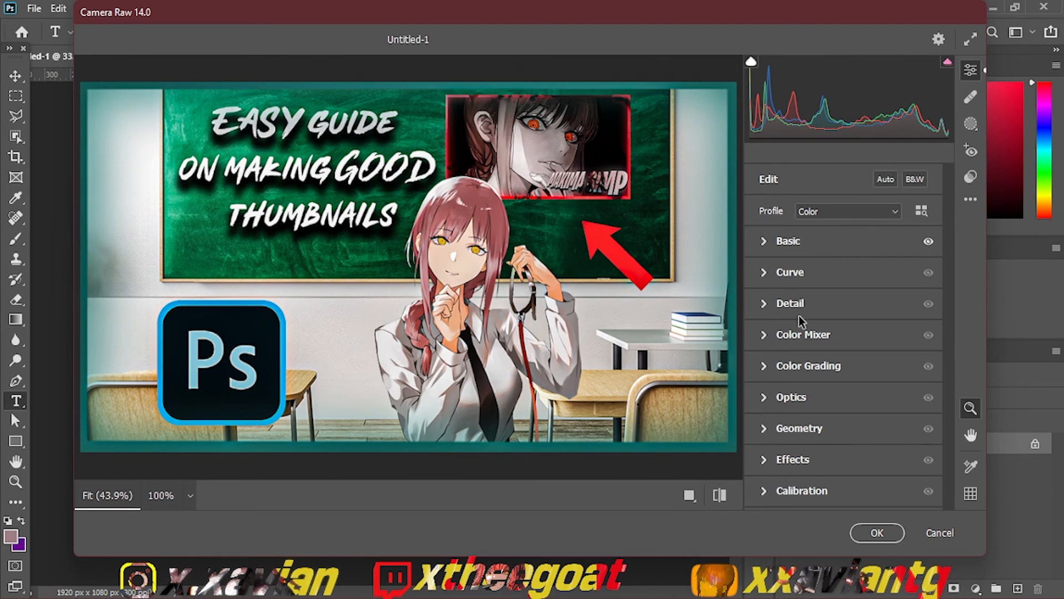
pyautogui.click(781, 312)
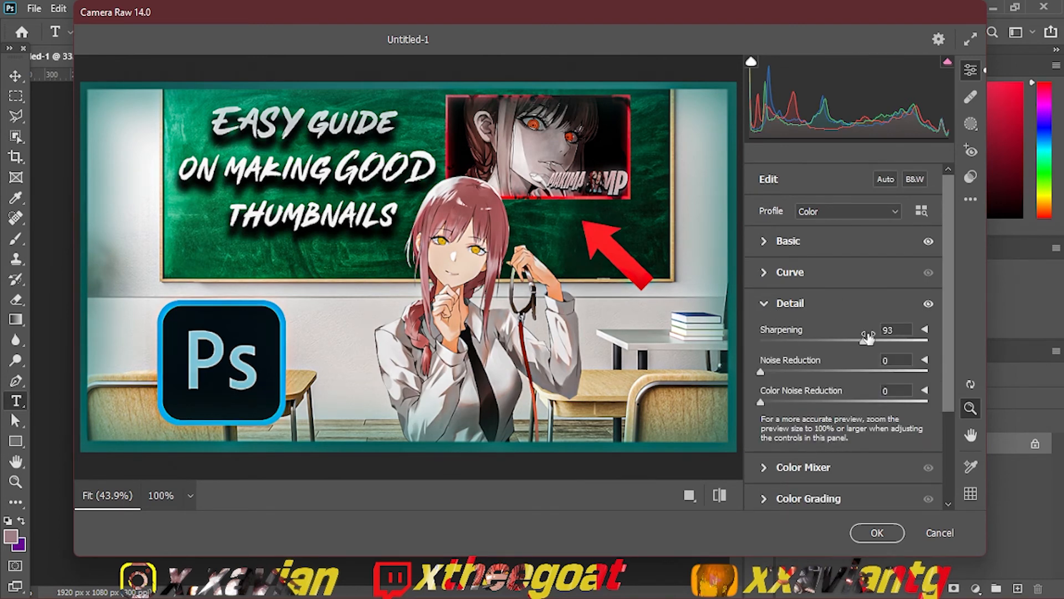
pyautogui.moveTo(863, 340)
pyautogui.mouseDown()
pyautogui.moveTo(903, 344)
pyautogui.moveTo(866, 360)
pyautogui.mouseUp()
pyautogui.click(764, 303)
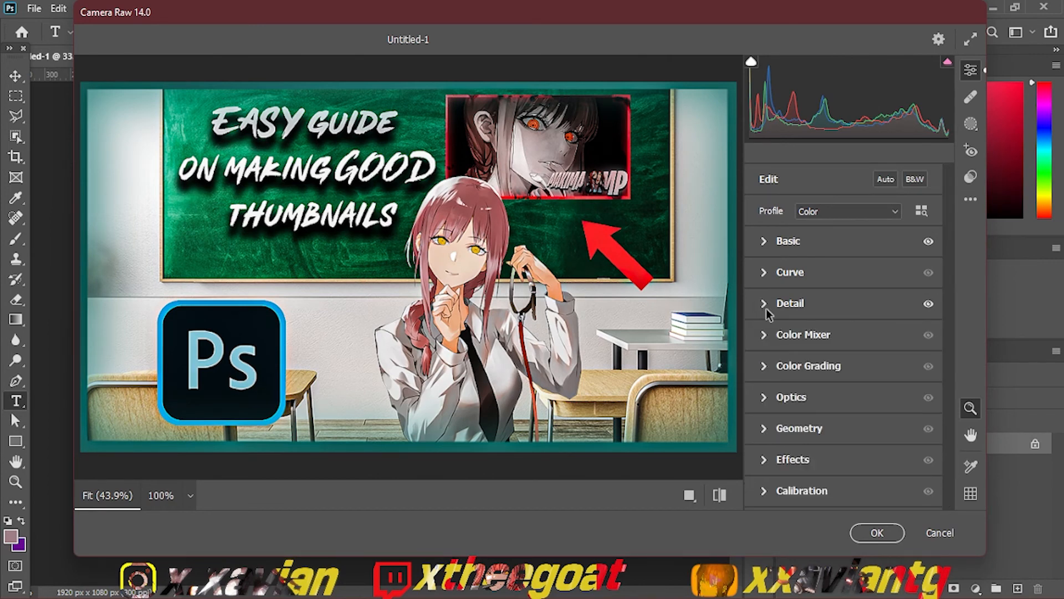
# Step: Set the Color Mixer's Purples hue to -2, and try the Reds hue at -100 before returning it to 0
pyautogui.click(760, 336)
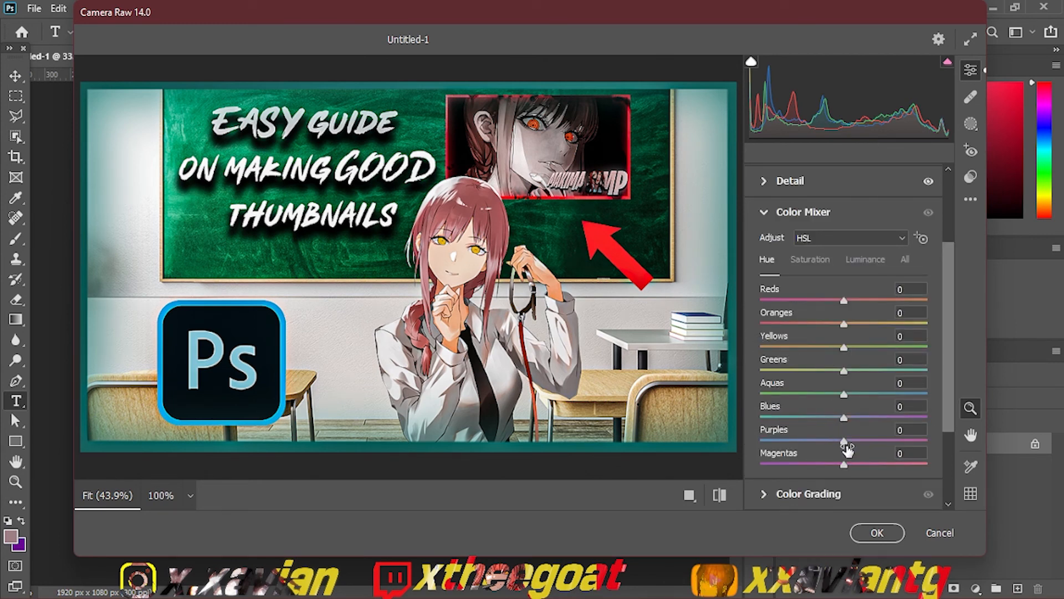
pyautogui.moveTo(844, 441); pyautogui.dragTo(909, 435)
pyautogui.moveTo(935, 442); pyautogui.dragTo(842, 441)
pyautogui.moveTo(843, 301); pyautogui.dragTo(750, 335)
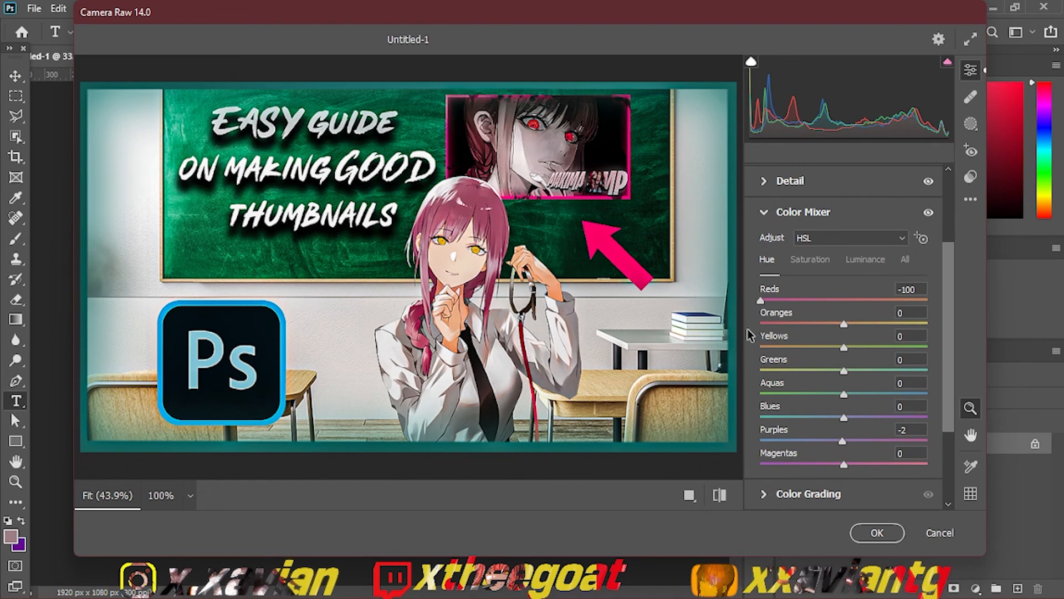
pyautogui.moveTo(687, 331); pyautogui.dragTo(846, 308)
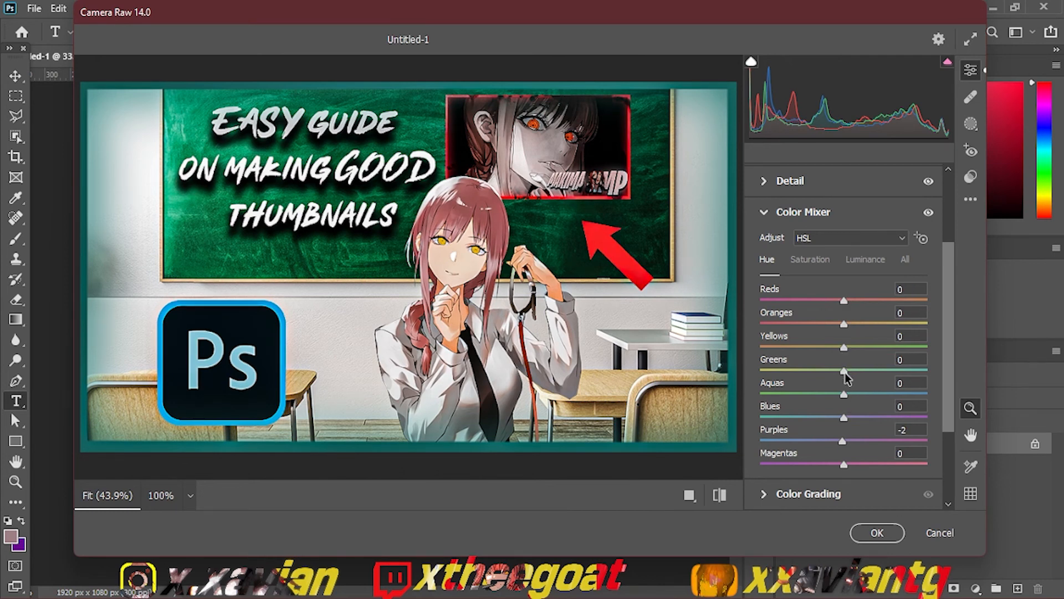
# Step: Set the Color Mixer's Greens hue to +90 and Blues hue to +1
pyautogui.moveTo(844, 370); pyautogui.dragTo(942, 373)
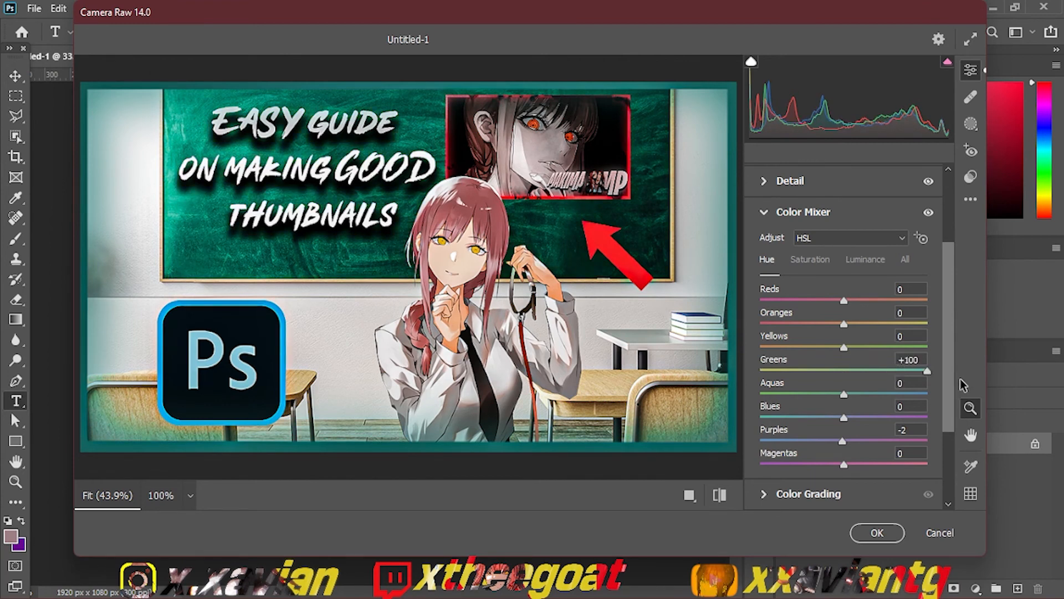
pyautogui.moveTo(927, 371); pyautogui.dragTo(922, 420)
pyautogui.moveTo(842, 417)
pyautogui.mouseDown()
pyautogui.moveTo(771, 422)
pyautogui.moveTo(952, 413)
pyautogui.moveTo(825, 421)
pyautogui.moveTo(845, 420)
pyautogui.mouseUp()
# Step: Check the Color Grading settings and apply the Camera Raw adjustments to the thumbnail
pyautogui.scroll(-4, 930, 434)
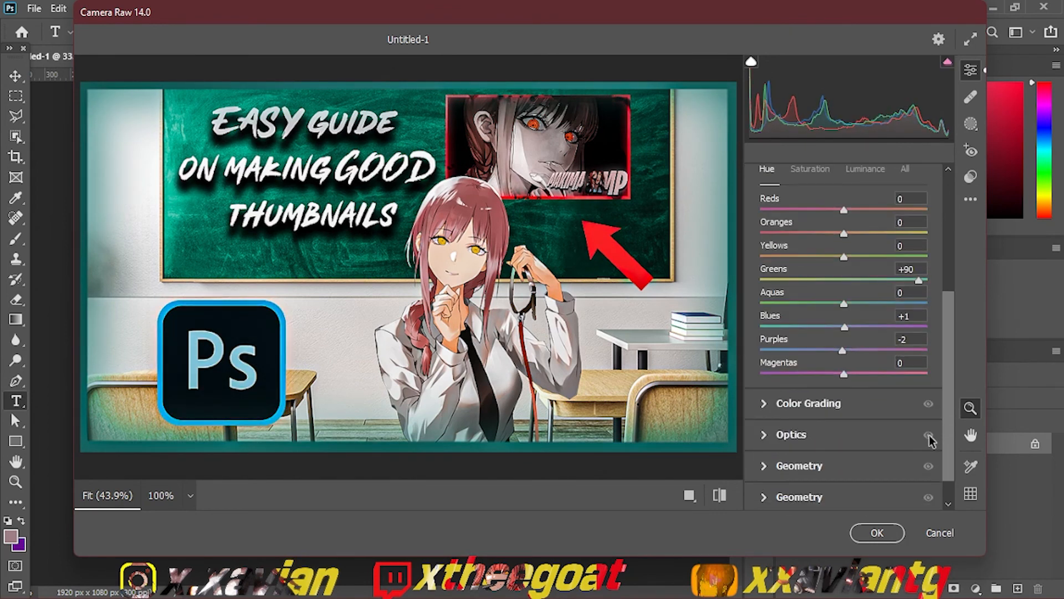
pyautogui.click(764, 398)
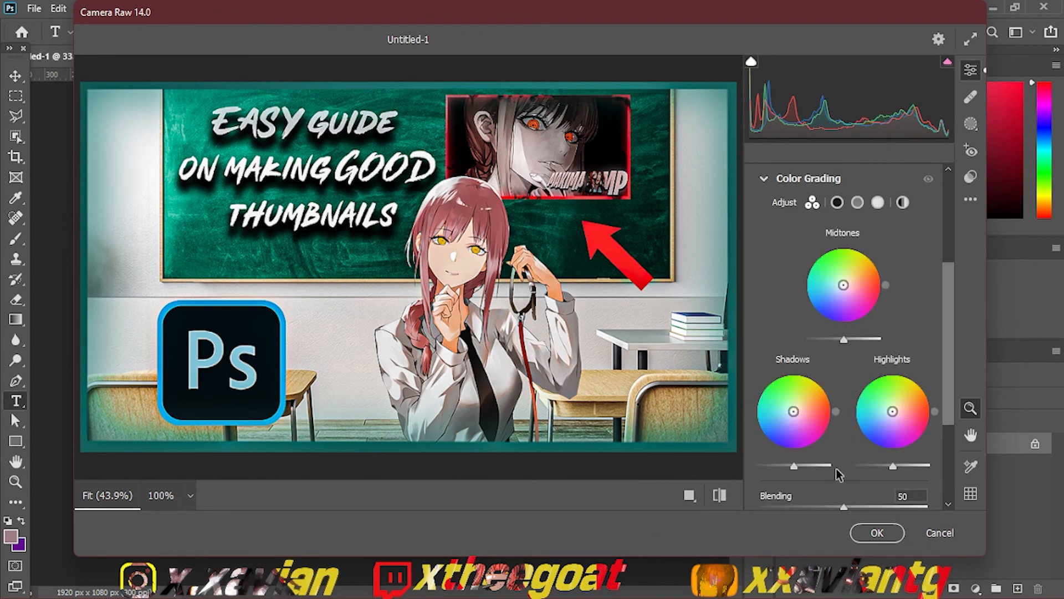
pyautogui.click(770, 182)
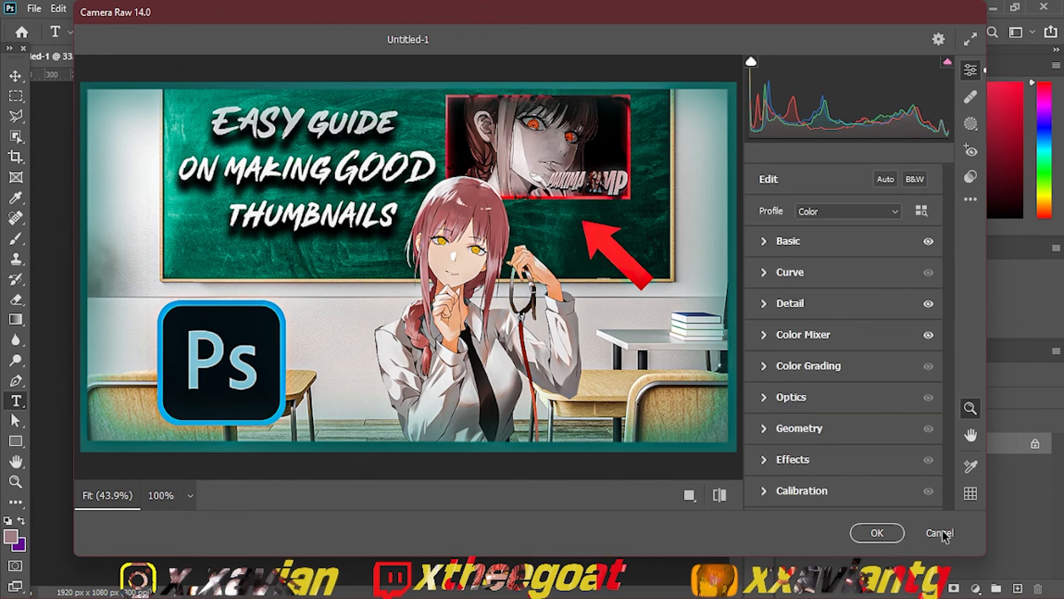
pyautogui.click(877, 533)
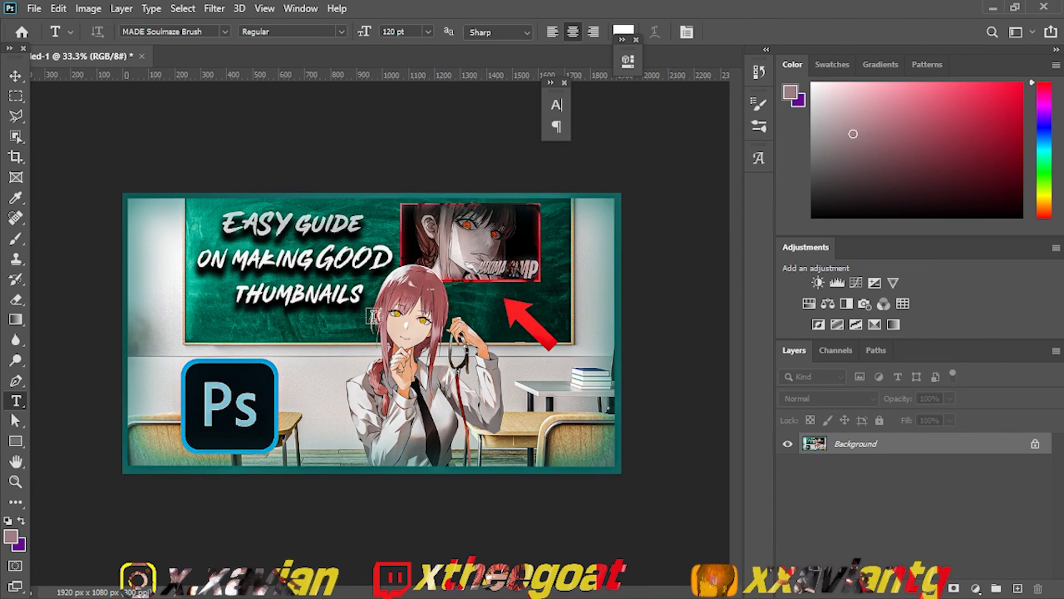
# Step: Check the thumbnail's pixel width and height in the Image Size settings
pyautogui.click(36, 9)
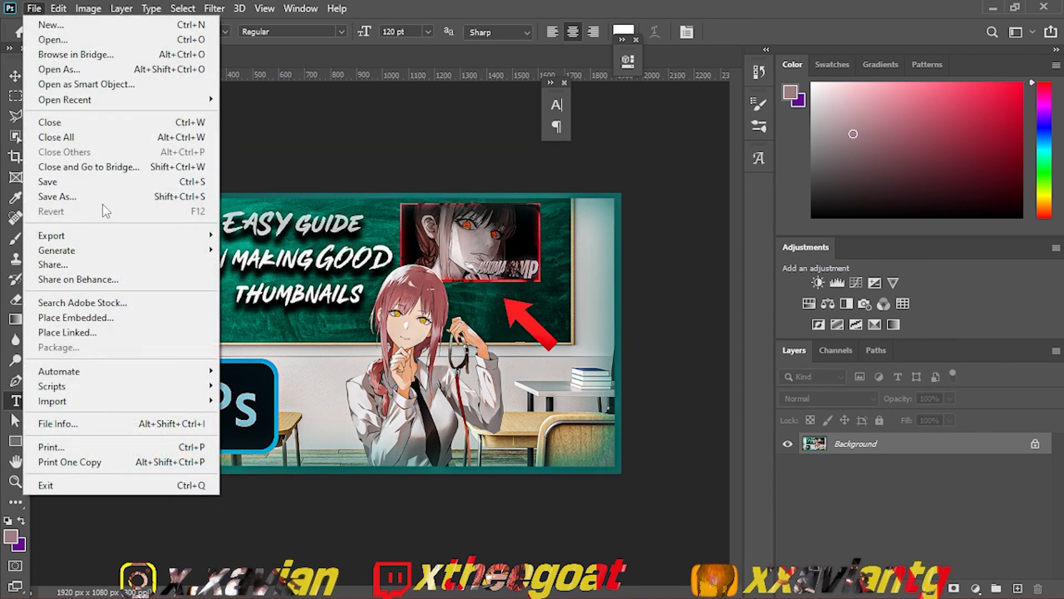
pyautogui.moveTo(77, 8)
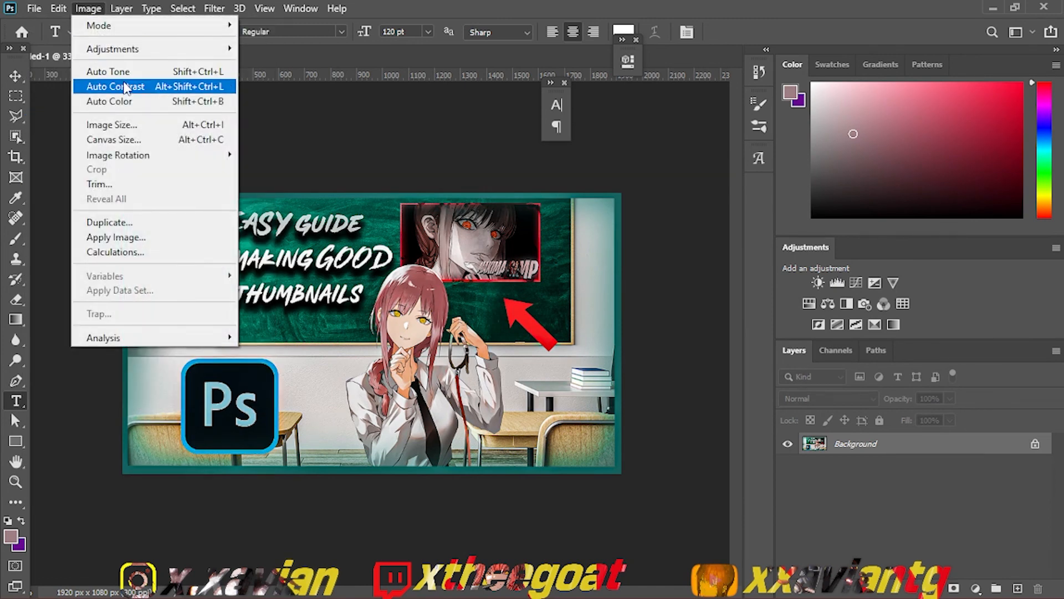
pyautogui.click(140, 126)
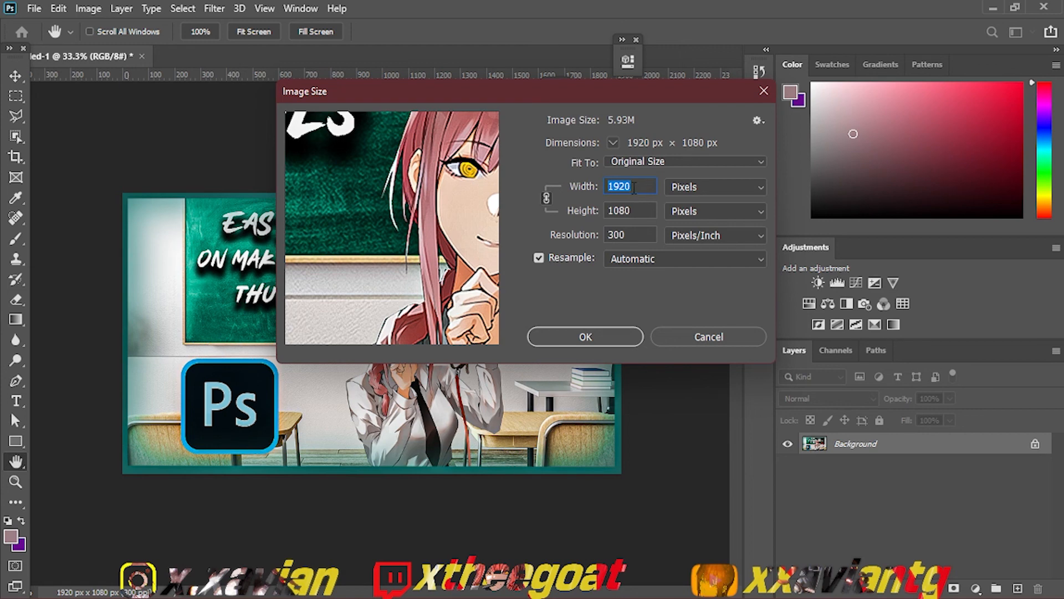
pyautogui.doubleClick(631, 211)
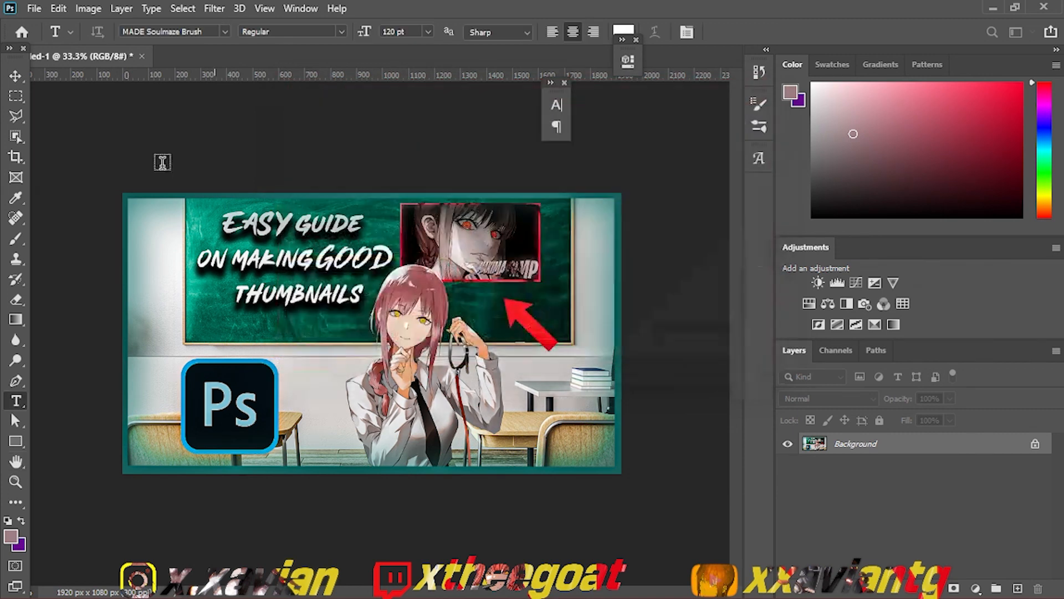
# Step: Quick-export the thumbnail as a PNG with a file name beginning with THUMBNAIL
pyautogui.click(32, 9)
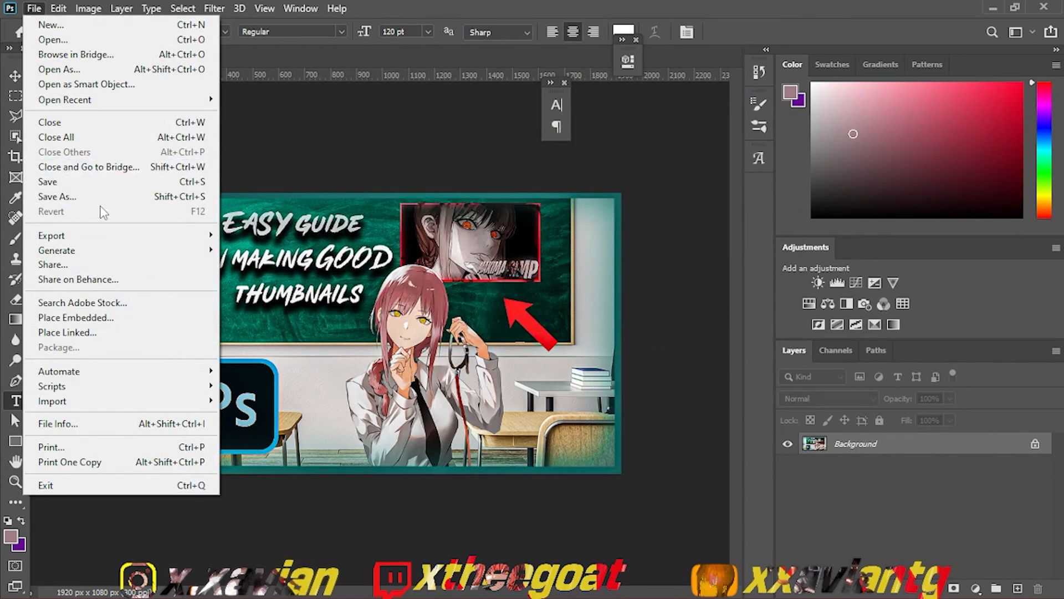
pyautogui.moveTo(100, 236)
pyautogui.click(237, 237)
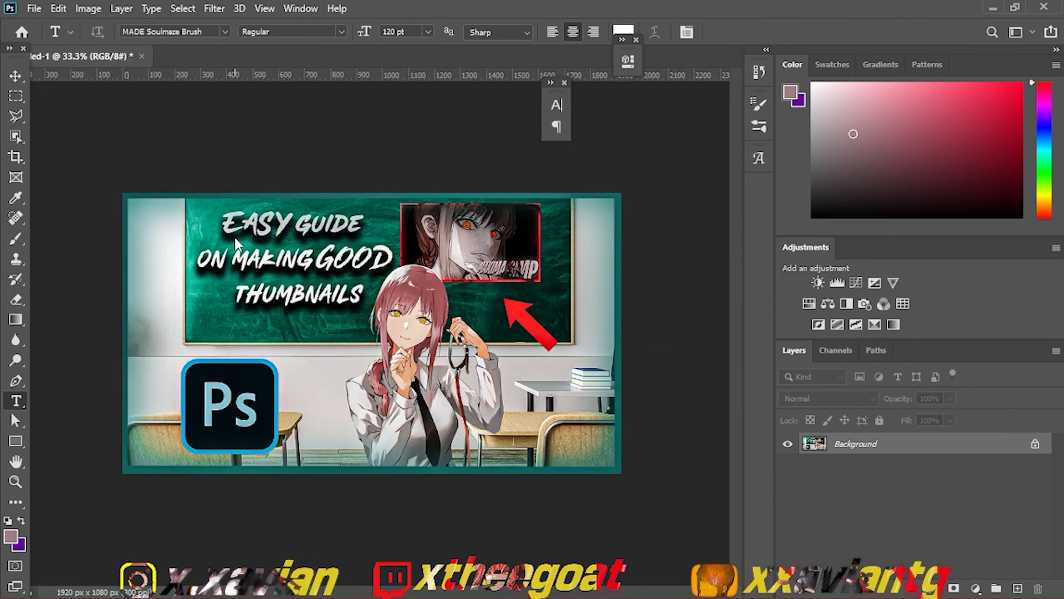
pyautogui.write('MAE')
pyautogui.press('BackSpace')
pyautogui.press('BackSpace')
pyautogui.press('BackSpace')
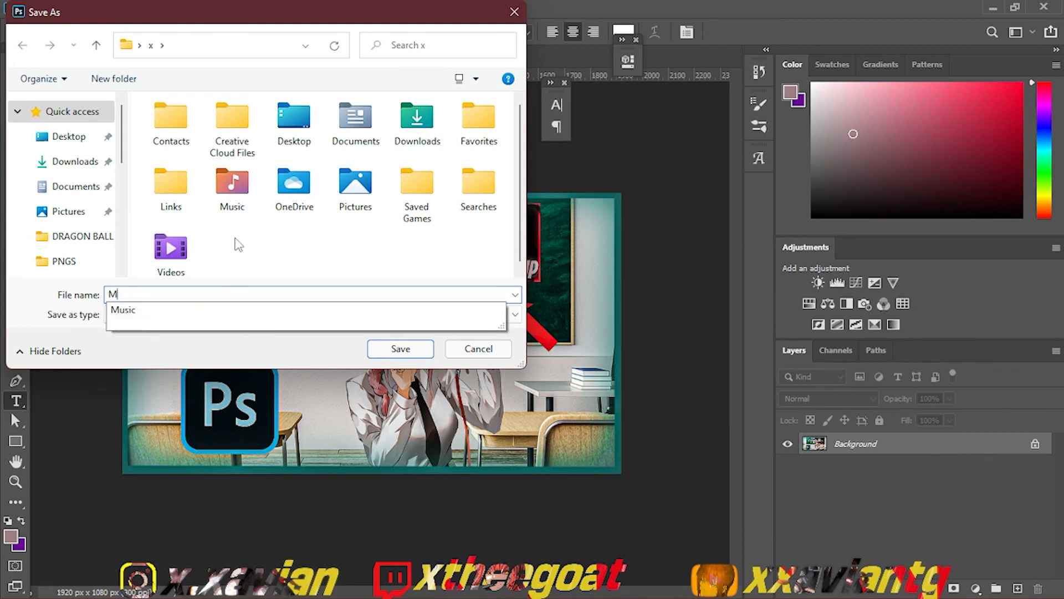
pyautogui.write('THUMBNAI')
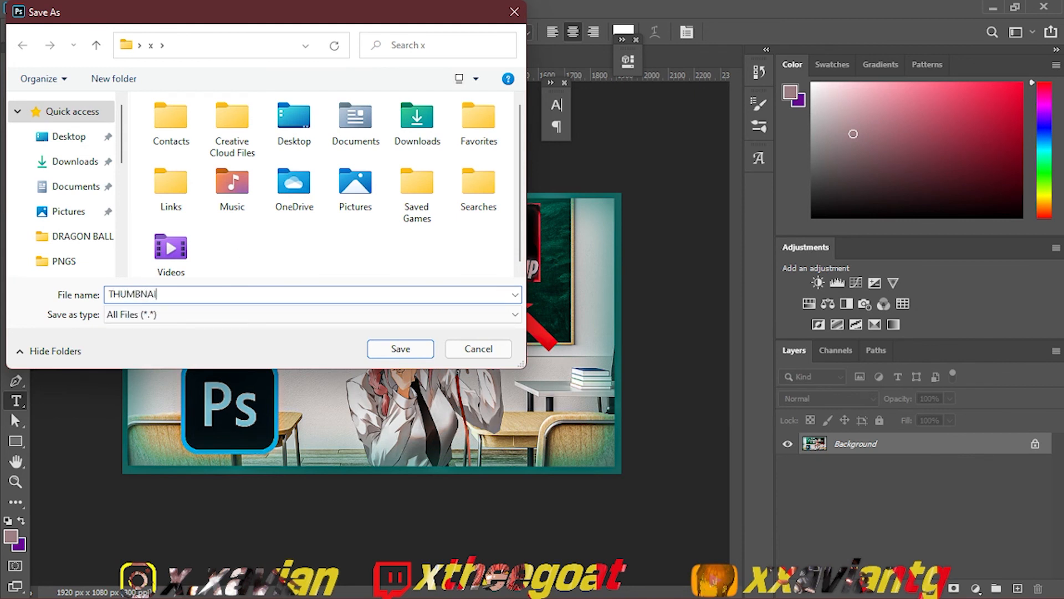
pyautogui.write('L VTUTO')
pyautogui.press('BackSpace')
pyautogui.write('VIDEO')
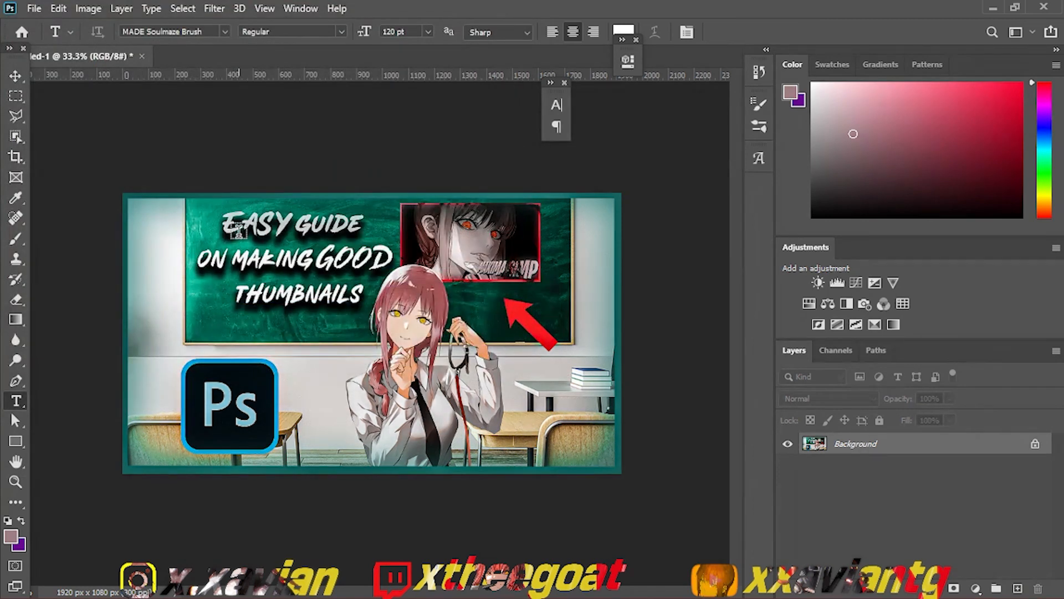
# Step: Try saving the document to the Desktop in Photoshop (PSD) format and review the other available file formats
pyautogui.click(34, 8)
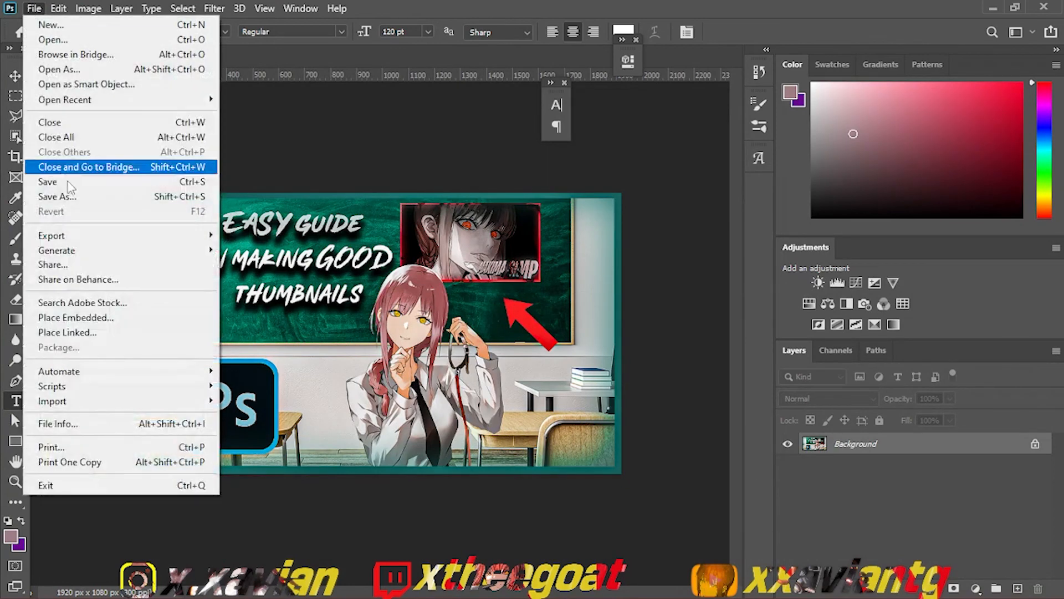
pyautogui.moveTo(77, 238)
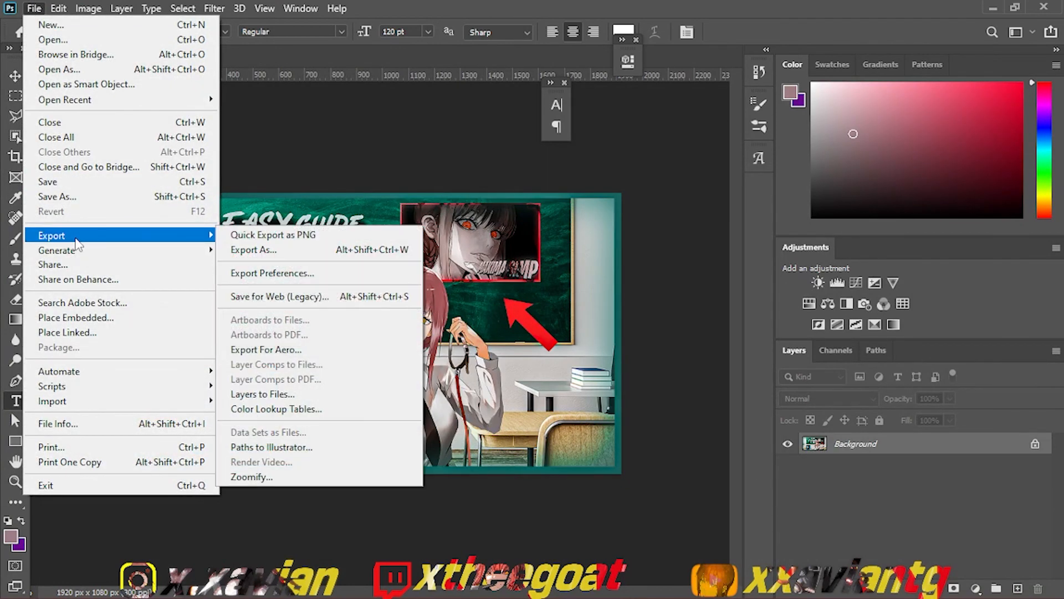
pyautogui.click(67, 182)
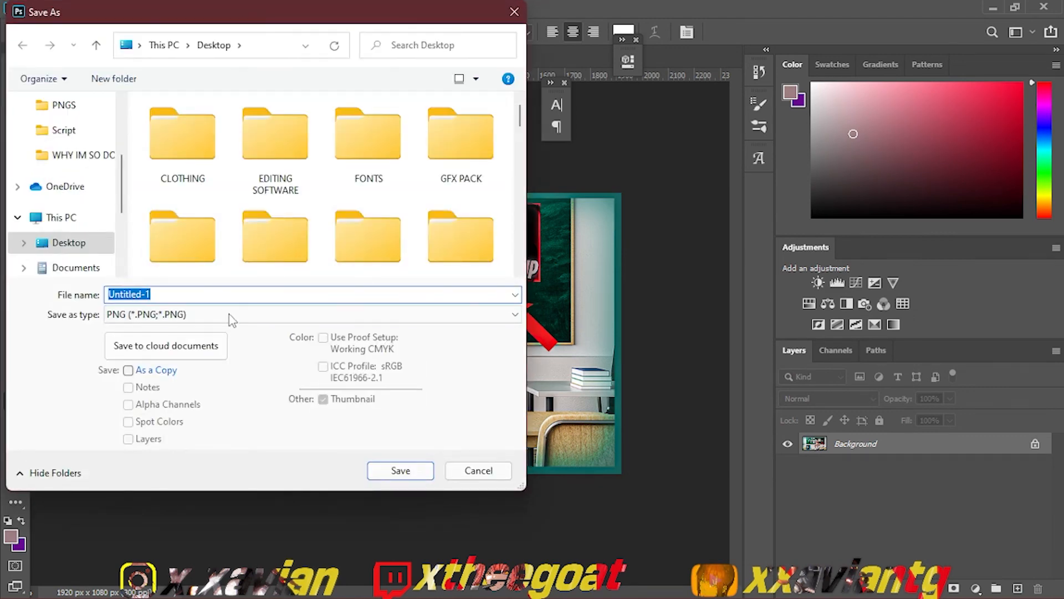
pyautogui.click(232, 314)
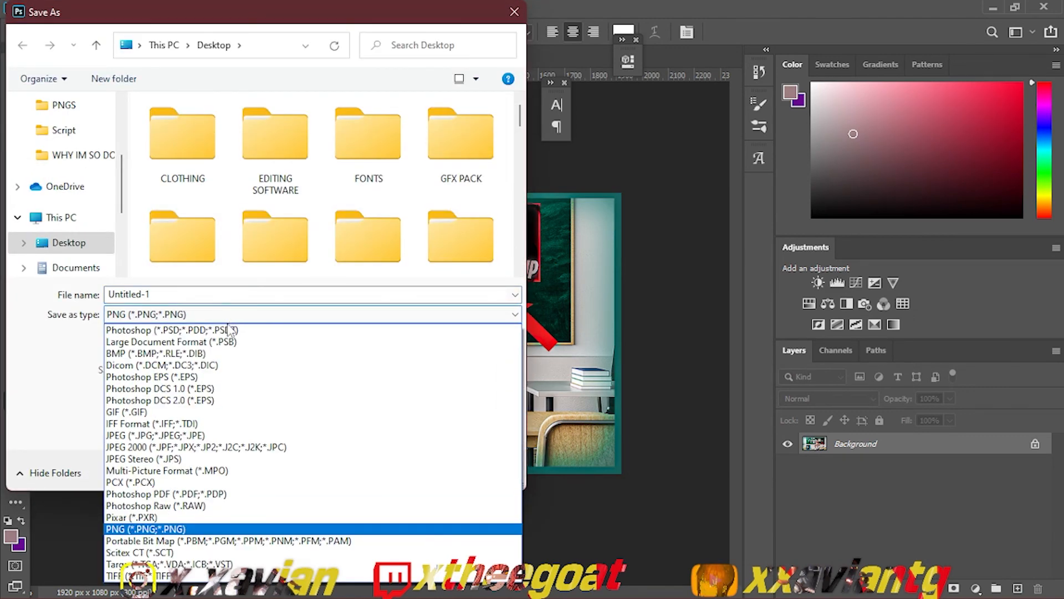
pyautogui.click(231, 329)
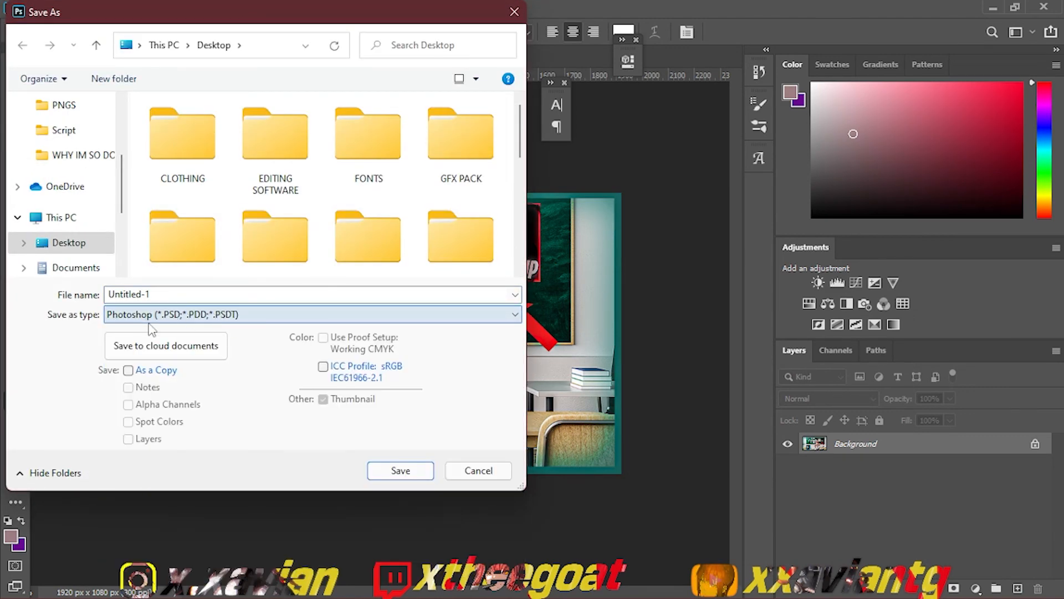
pyautogui.click(219, 316)
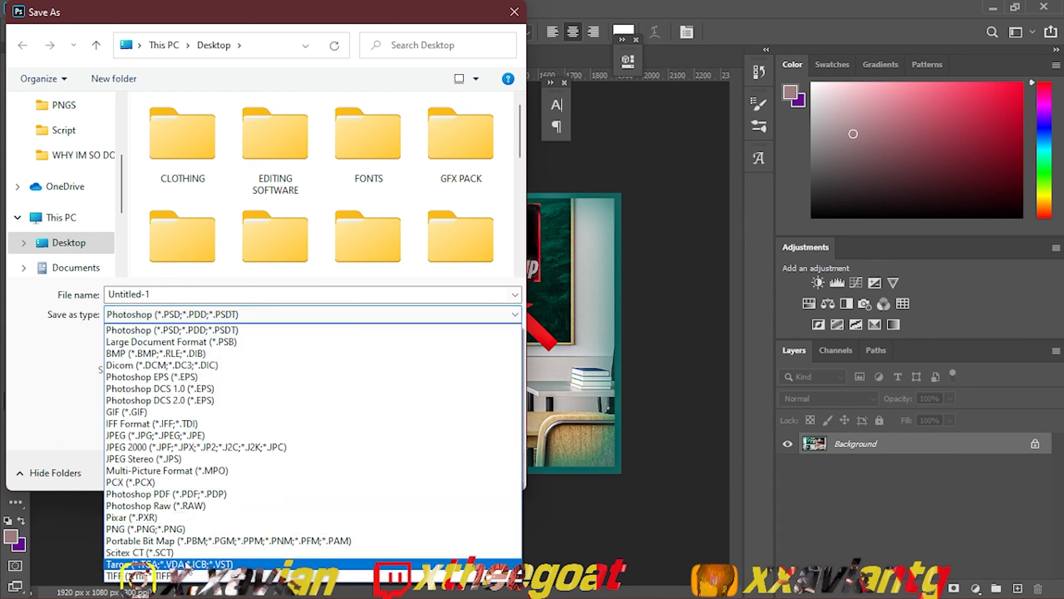
pyautogui.click(88, 421)
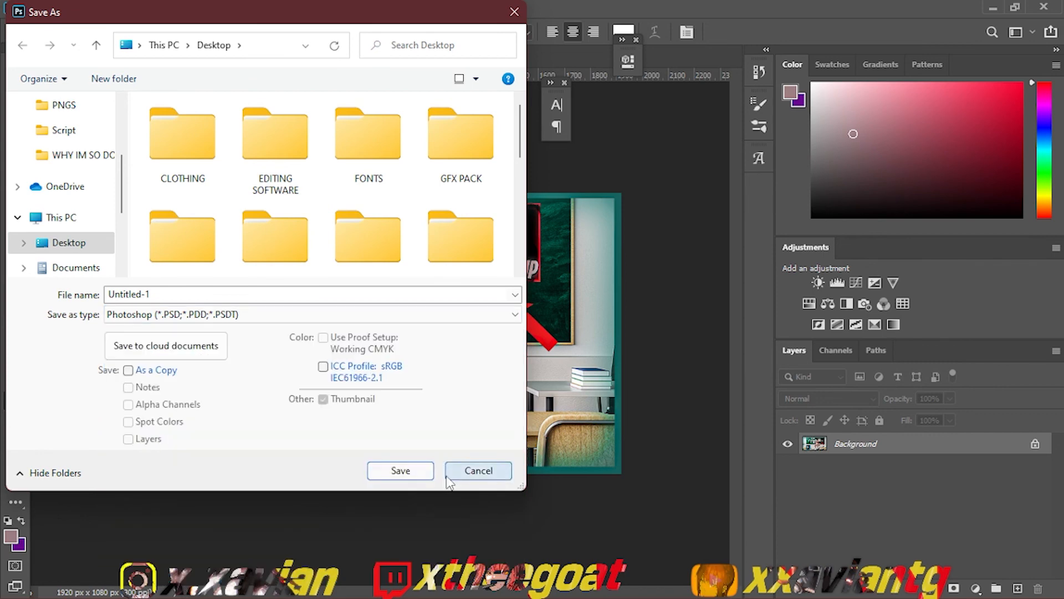
pyautogui.click(478, 470)
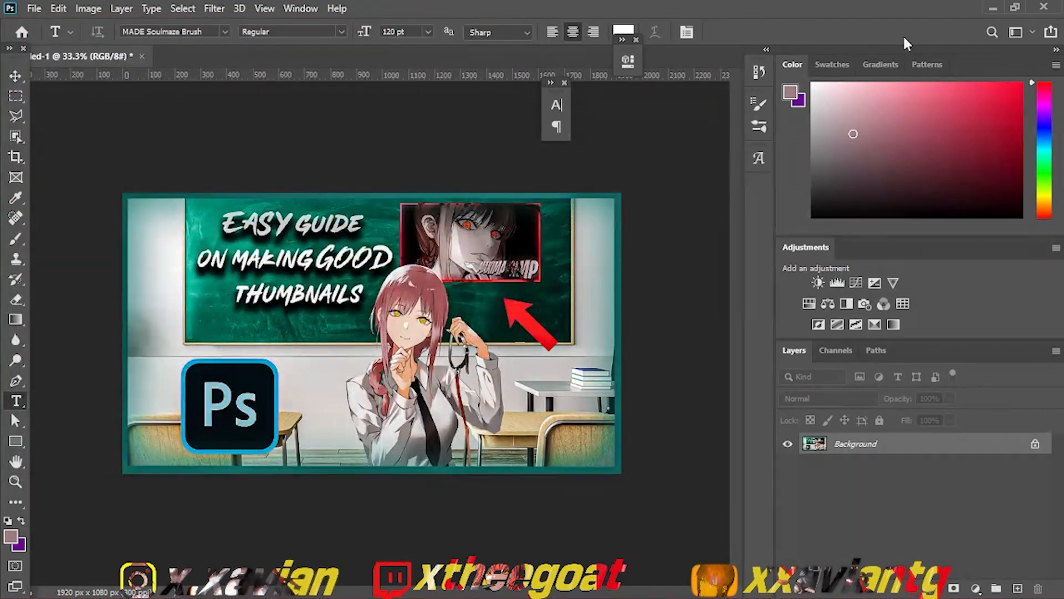
pyautogui.click(1044, 6)
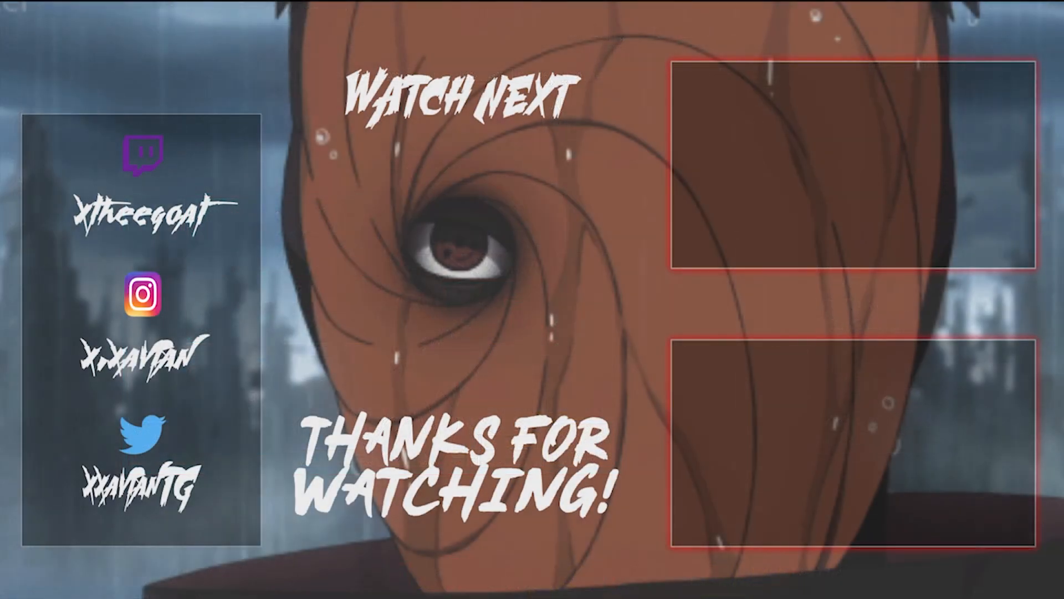